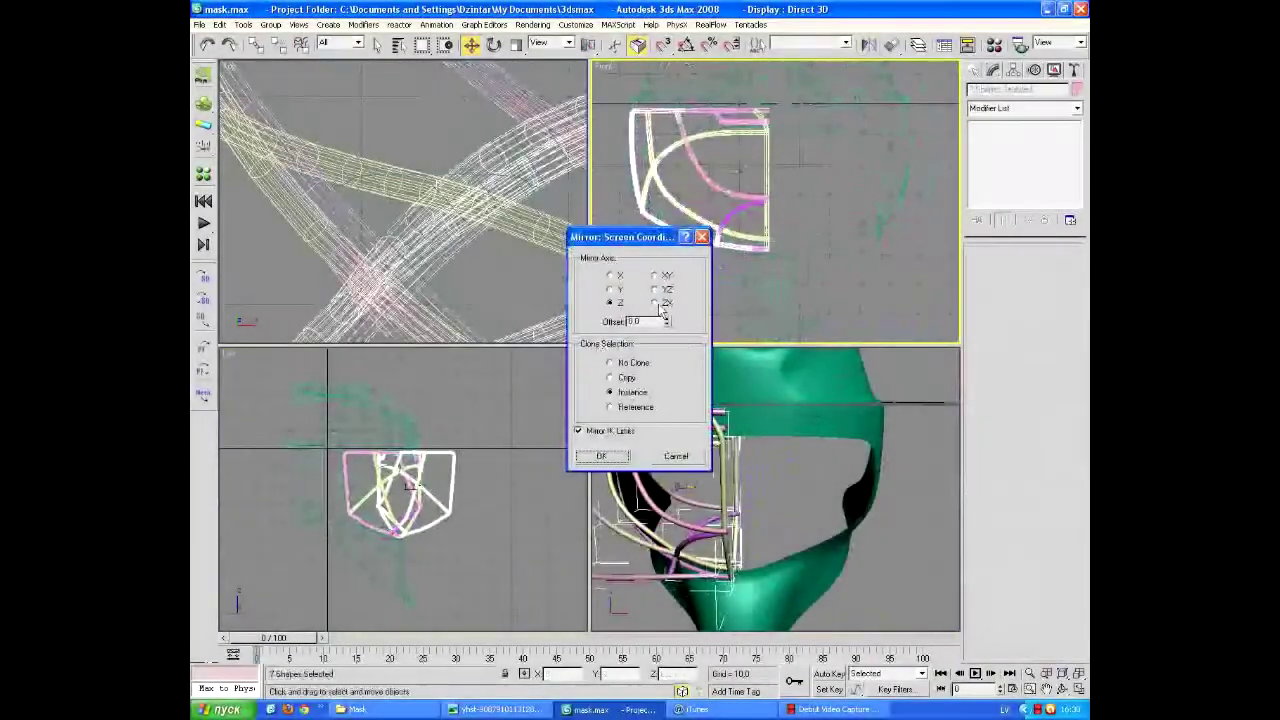
Mirror the seven cage splines across X as instances and move the mirrored half to the mask's opposite side
left_click(603, 456)
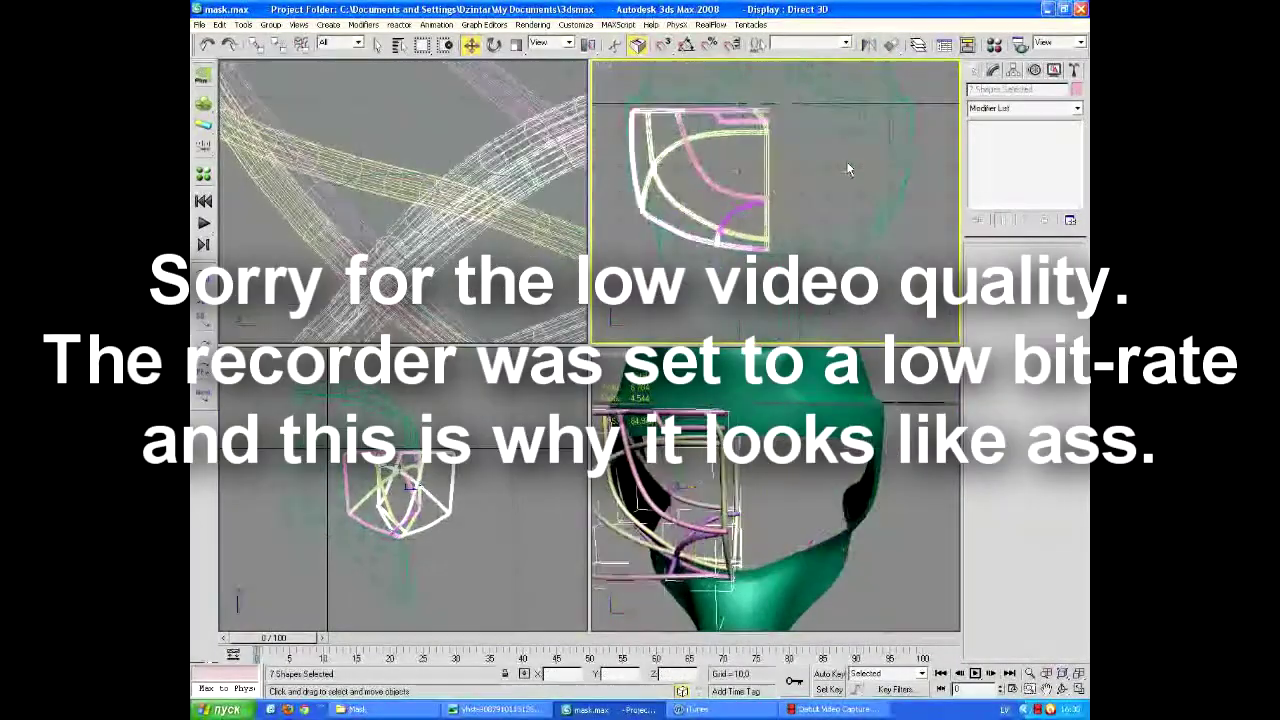
left_click(868, 44)
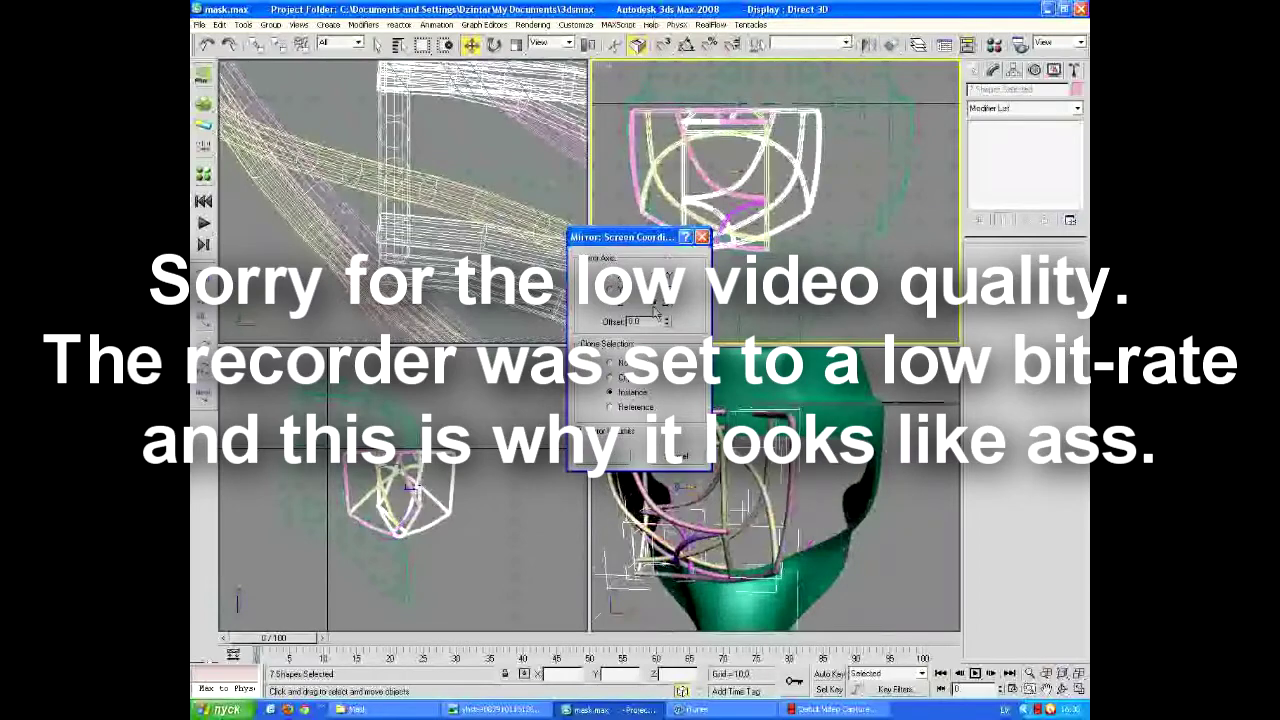
left_click(613, 288)
left_click(603, 456)
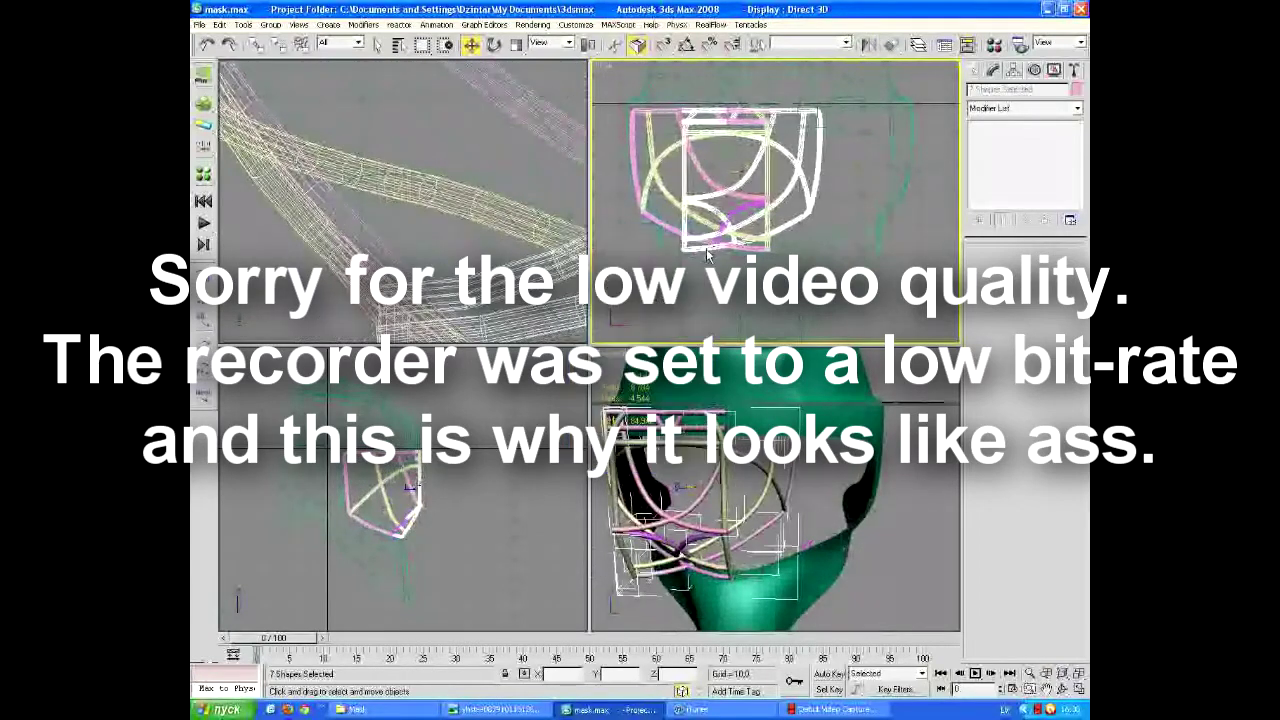
left_click_drag(740, 230, 740, 295)
key("l")
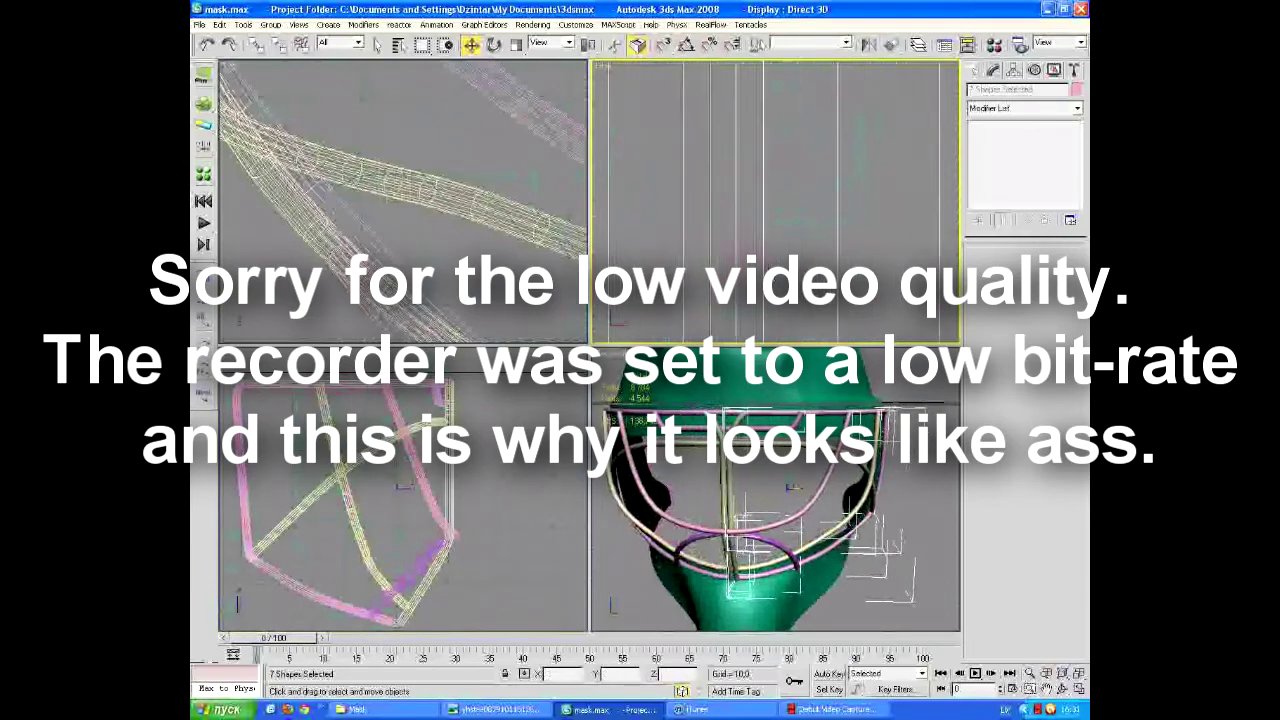
Examine where the original and mirrored bars meet at the centre of the cage
key("ctrl+r")
left_click_drag(910, 468, 908, 490)
scroll(908, 490, "up", 5)
key("w")
left_click(763, 197)
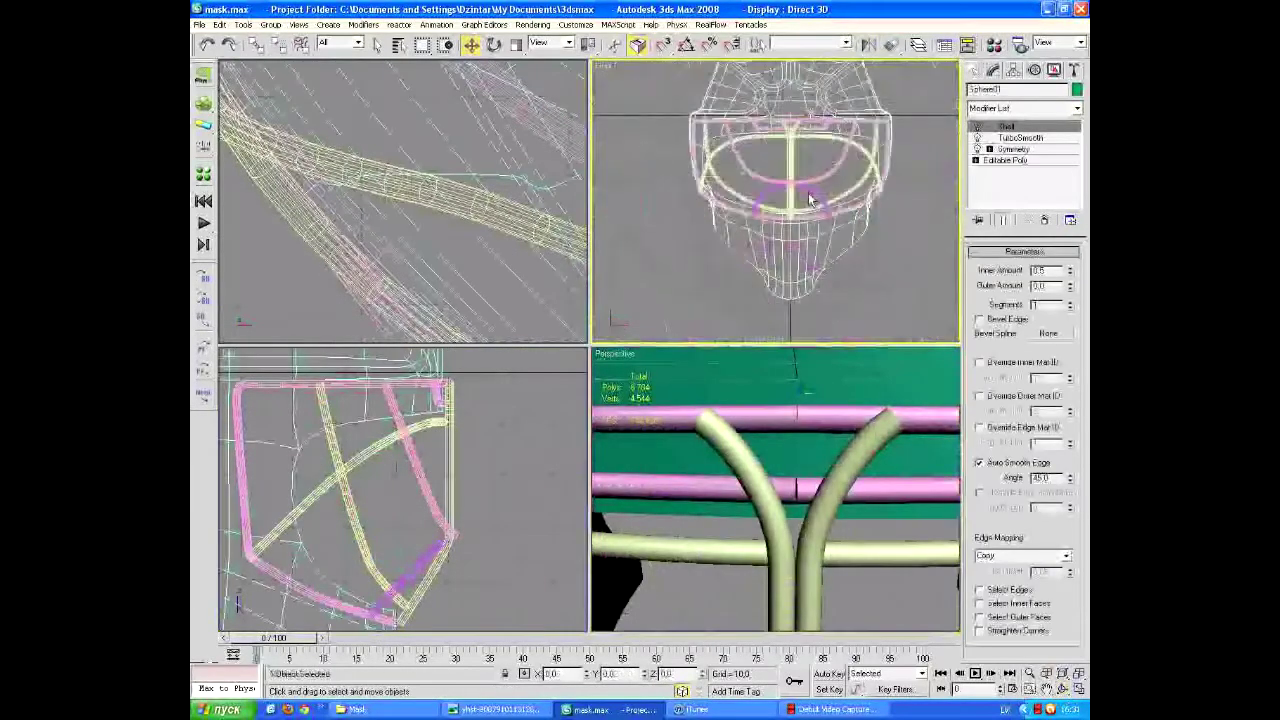
scroll(763, 197, "up", 3)
scroll(763, 190, "down", 4)
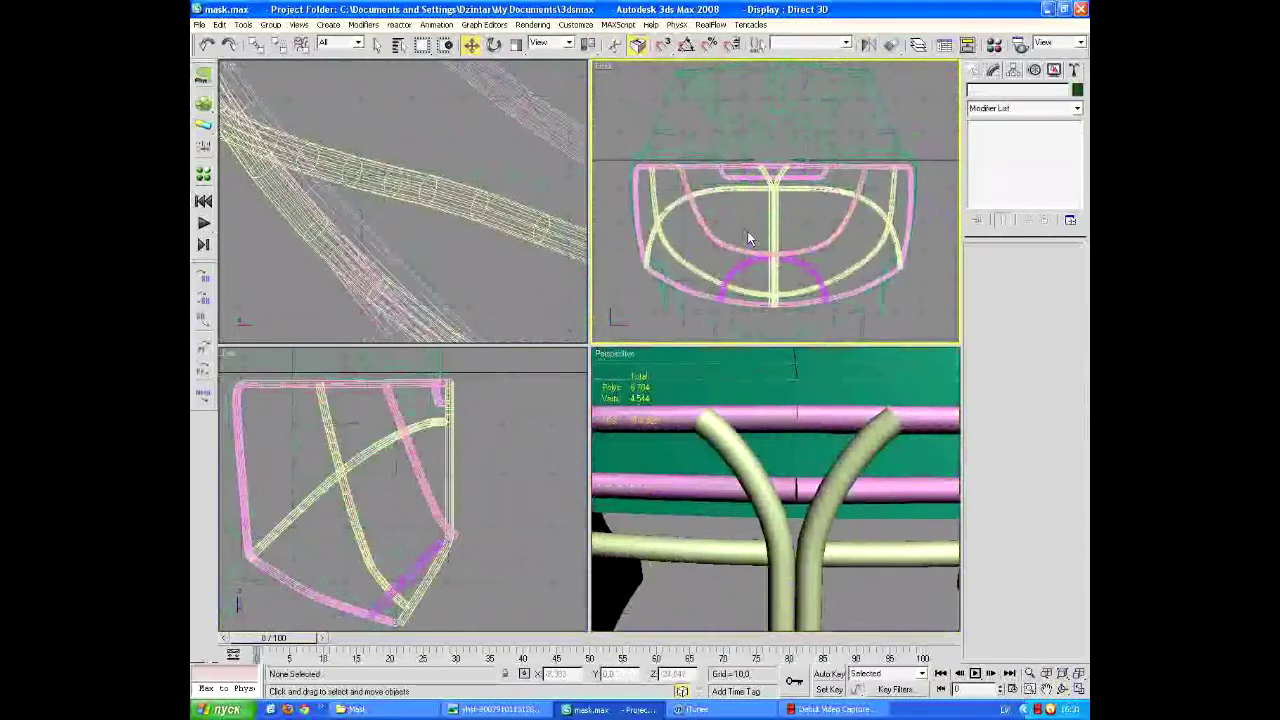
Copy the seven splines of the original cage half away from the mask and hide the copy
scroll(747, 238, "down", 3)
key("ctrl+a")
scroll(399, 575, "down", 3)
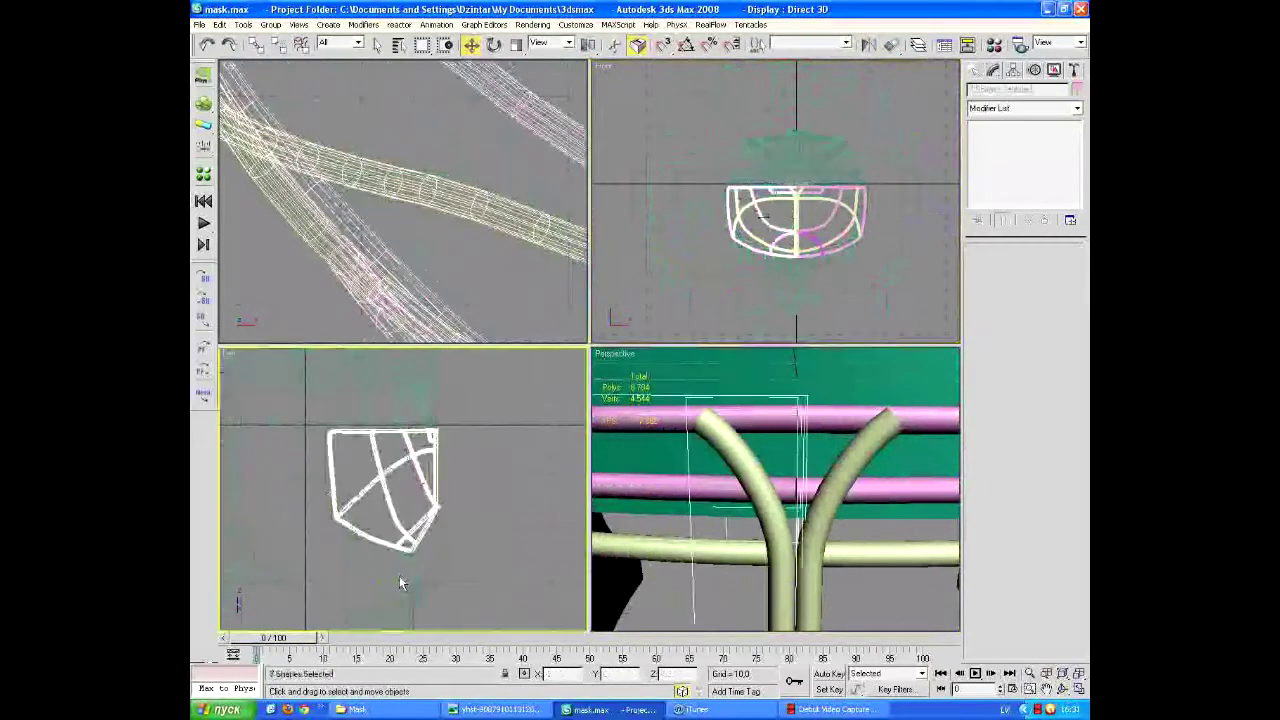
scroll(425, 477, "up", 2)
scroll(440, 487, "down", 2)
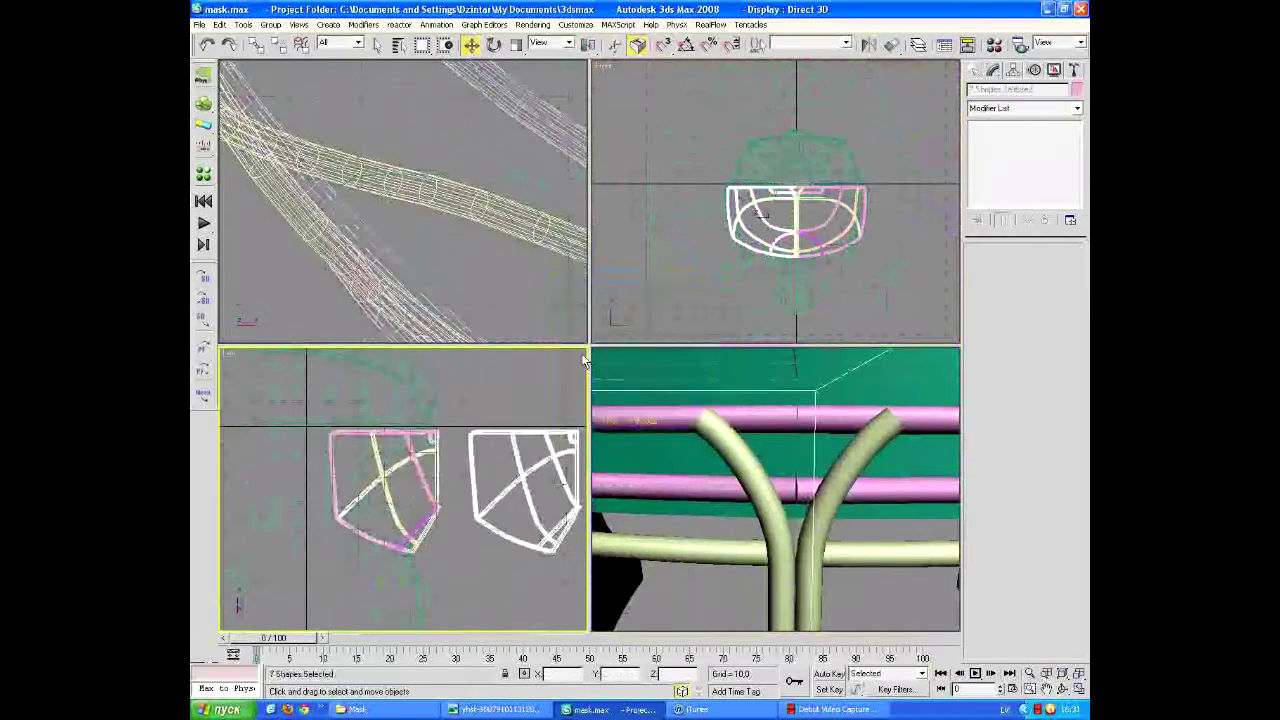
scroll(520, 487, "down", 4)
left_click_drag(449, 486, 444, 392)
right_click(444, 392)
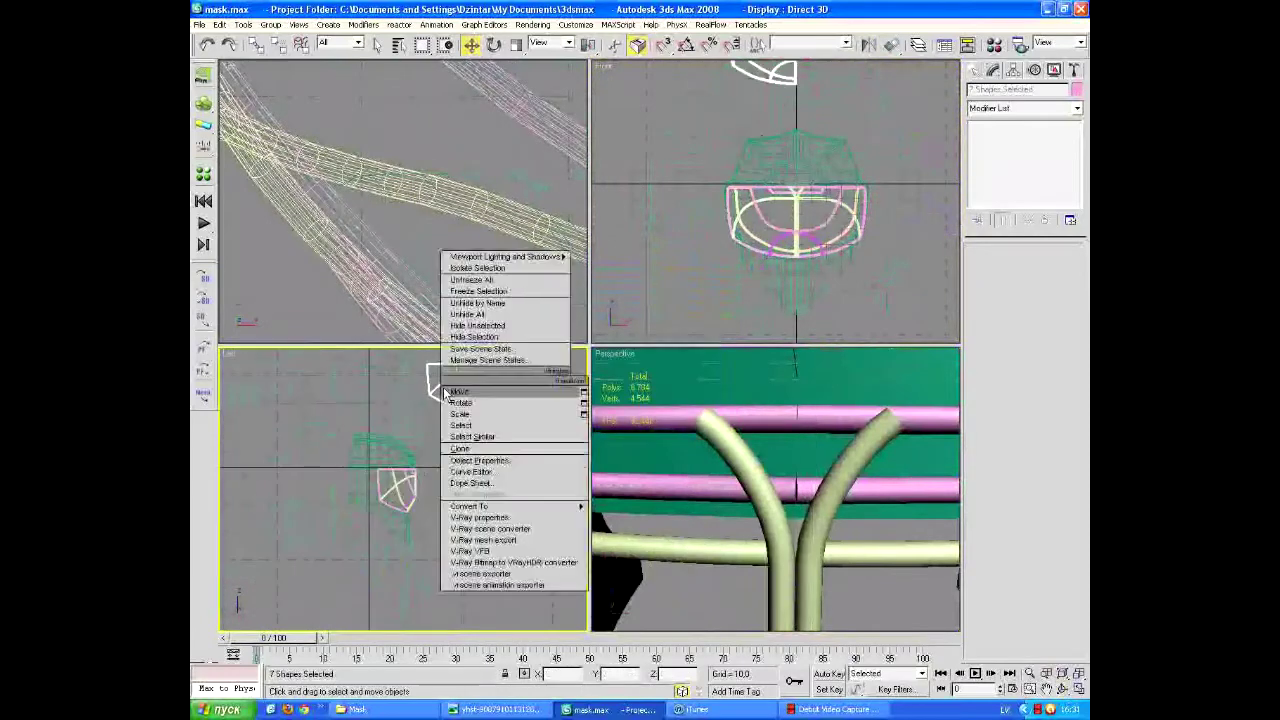
left_click(520, 314)
Try to attach the instanced half of the short upper bar to its original half at the centre
left_click(760, 200)
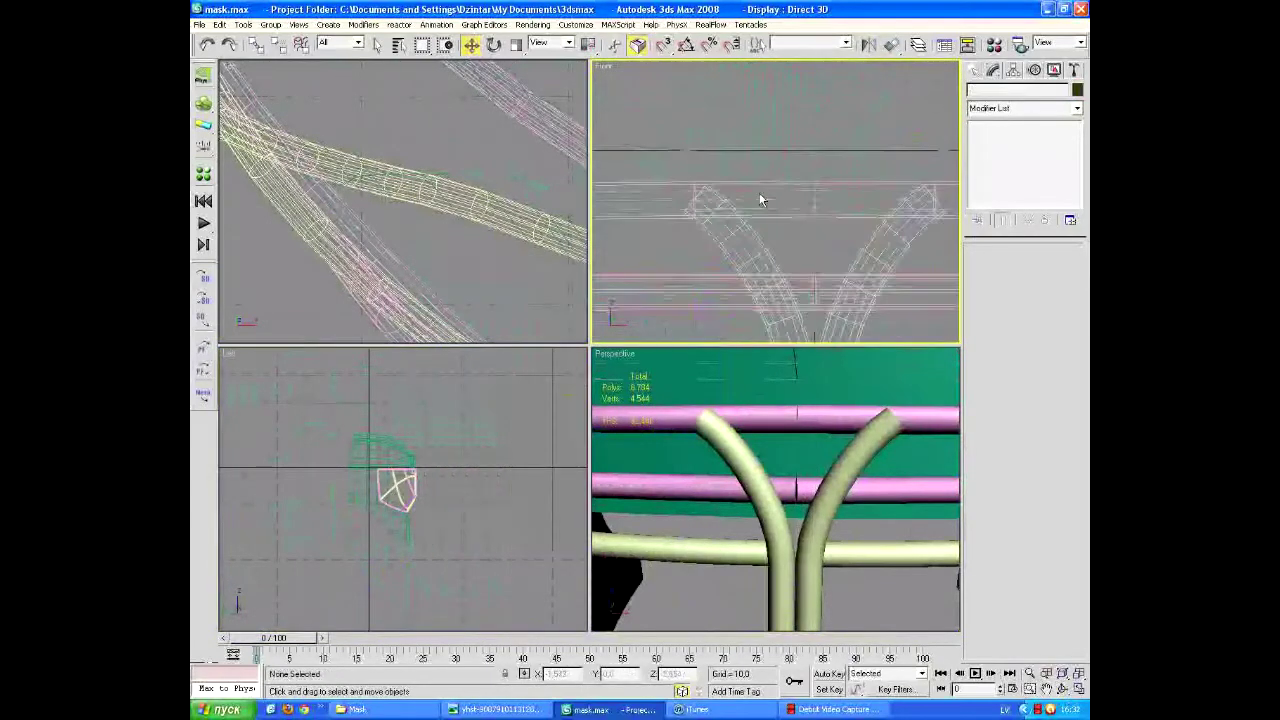
scroll(760, 200, "up", 3)
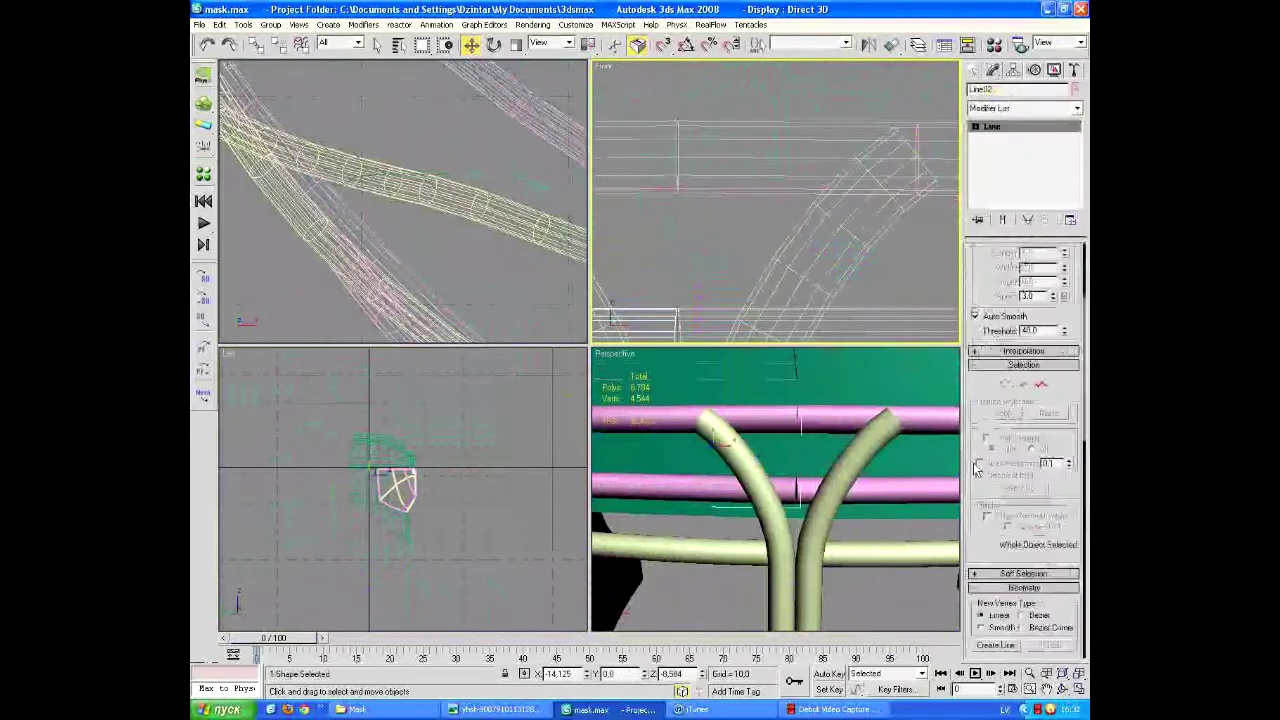
scroll(977, 468, "down", 3)
scroll(858, 183, "up", 2)
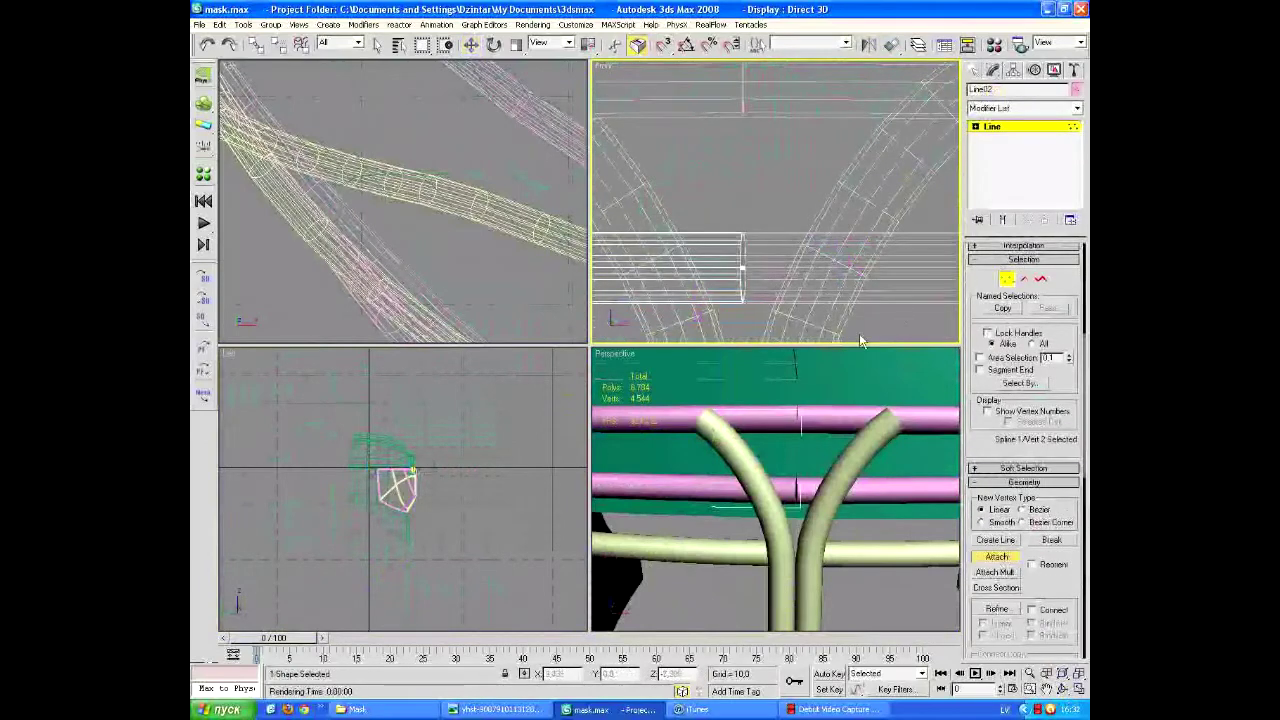
scroll(771, 289, "down", 3)
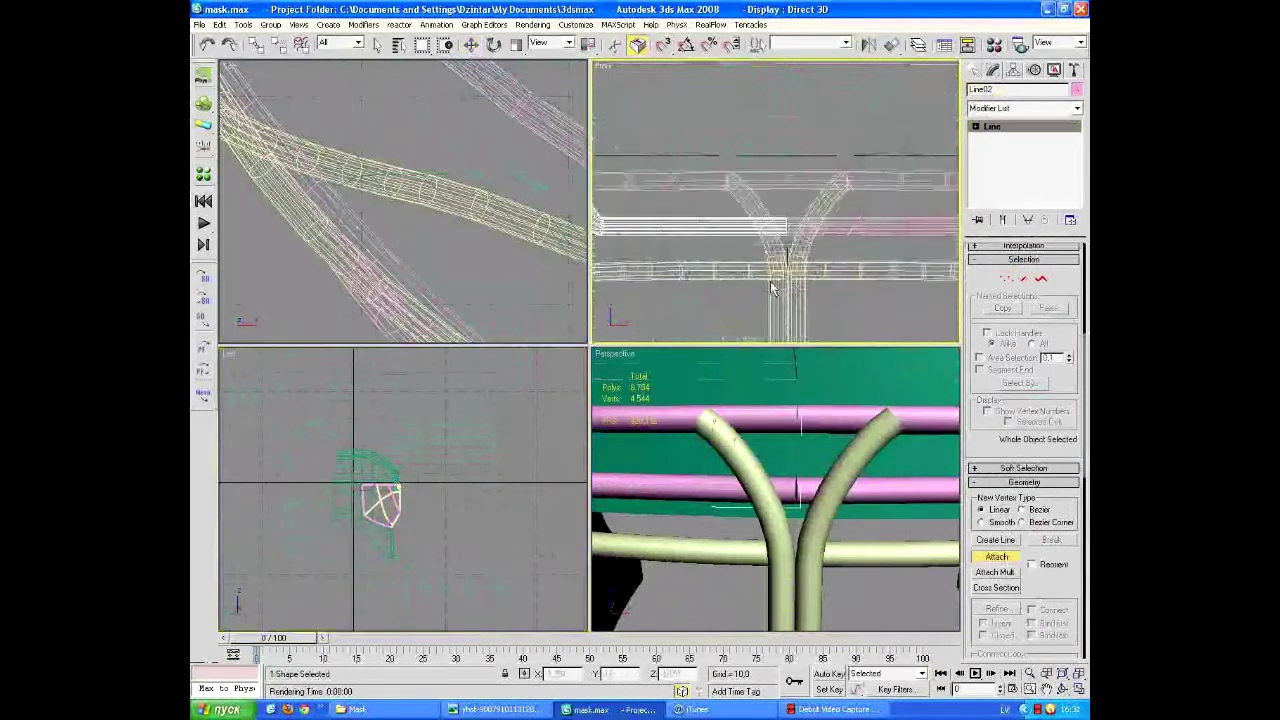
scroll(850, 225, "down", 3)
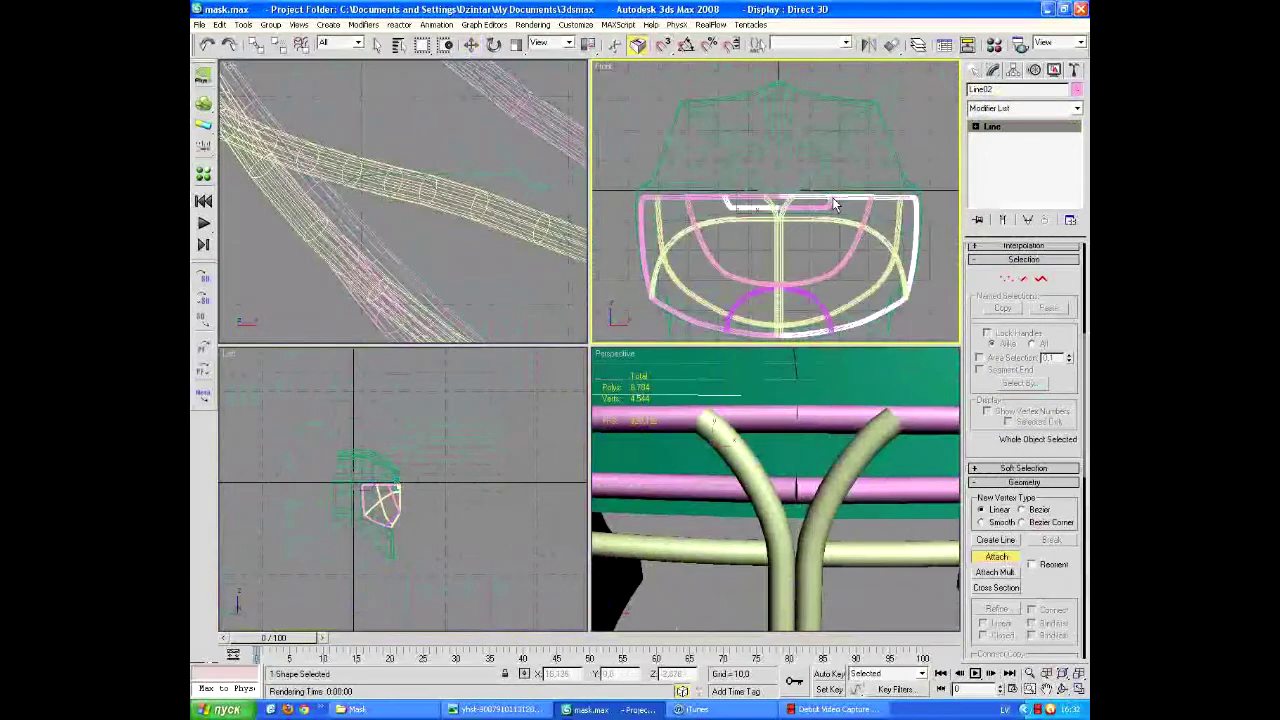
scroll(737, 250, "up", 4)
left_click(957, 489)
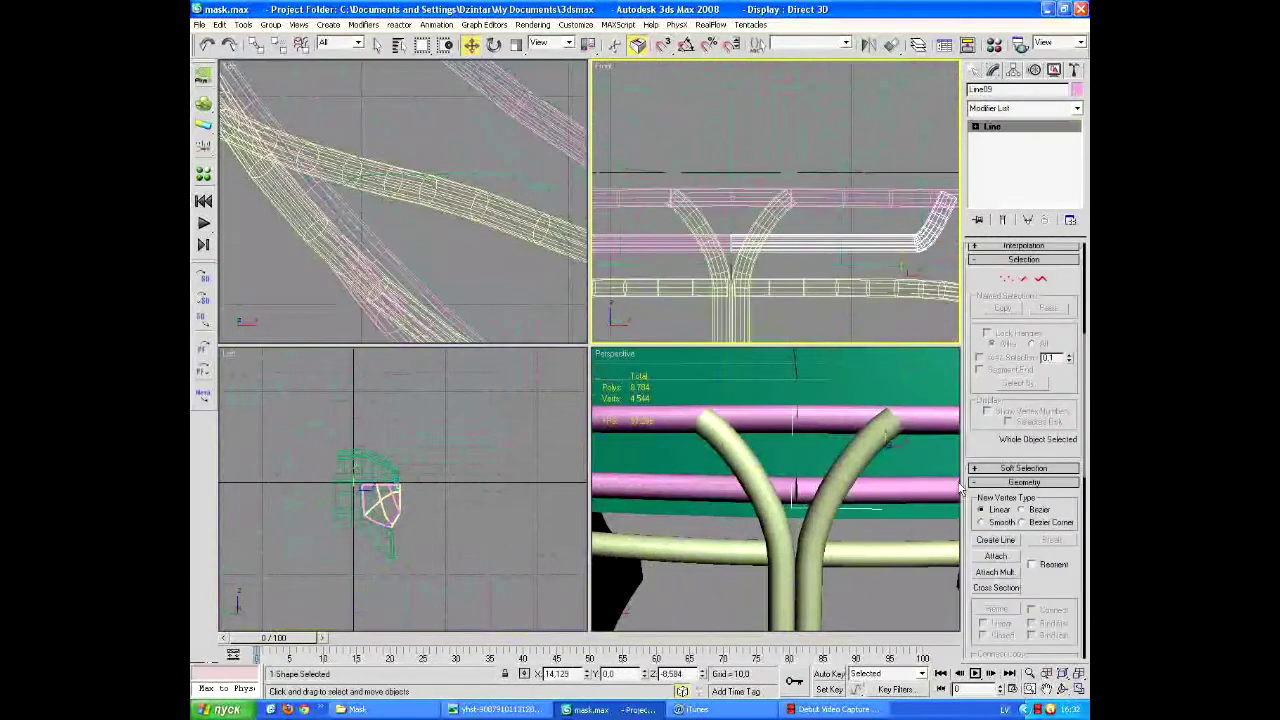
Replace the instanced cage half with a new mirror of the seven original splines, aligned at the centre line
middle_click_drag(727, 246, 820, 261)
left_click(776, 215)
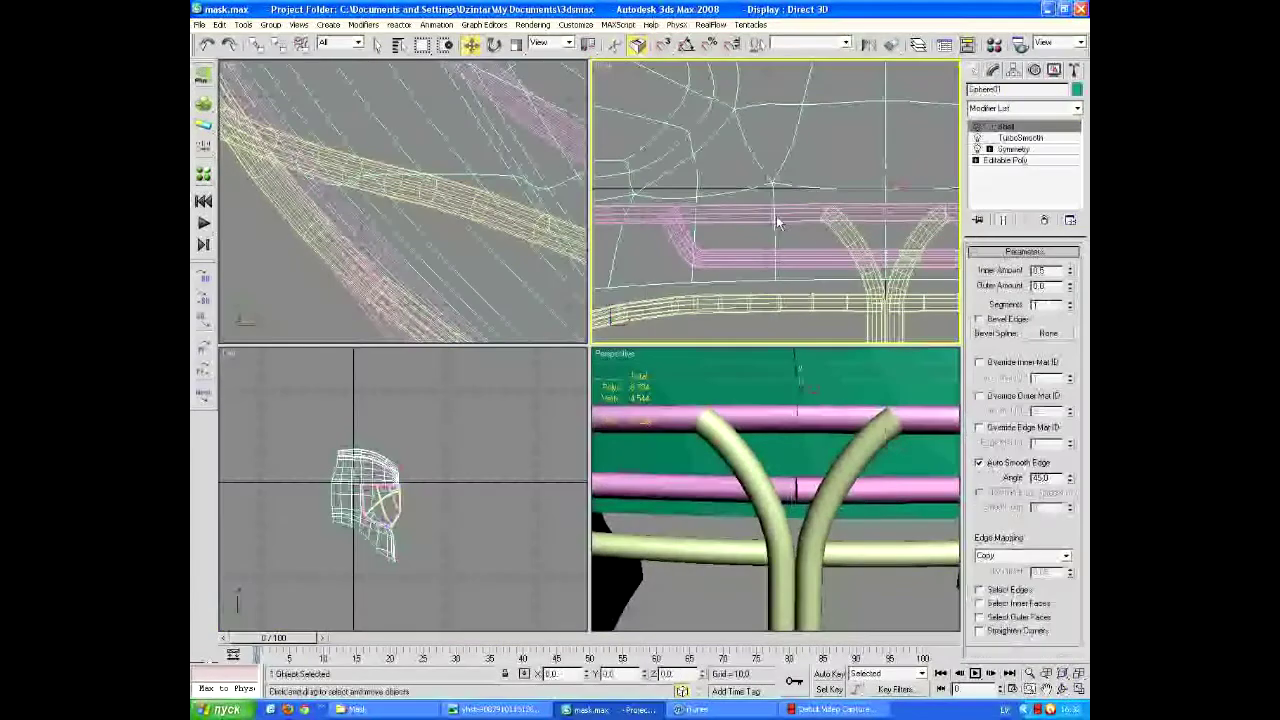
key("ctrl+a")
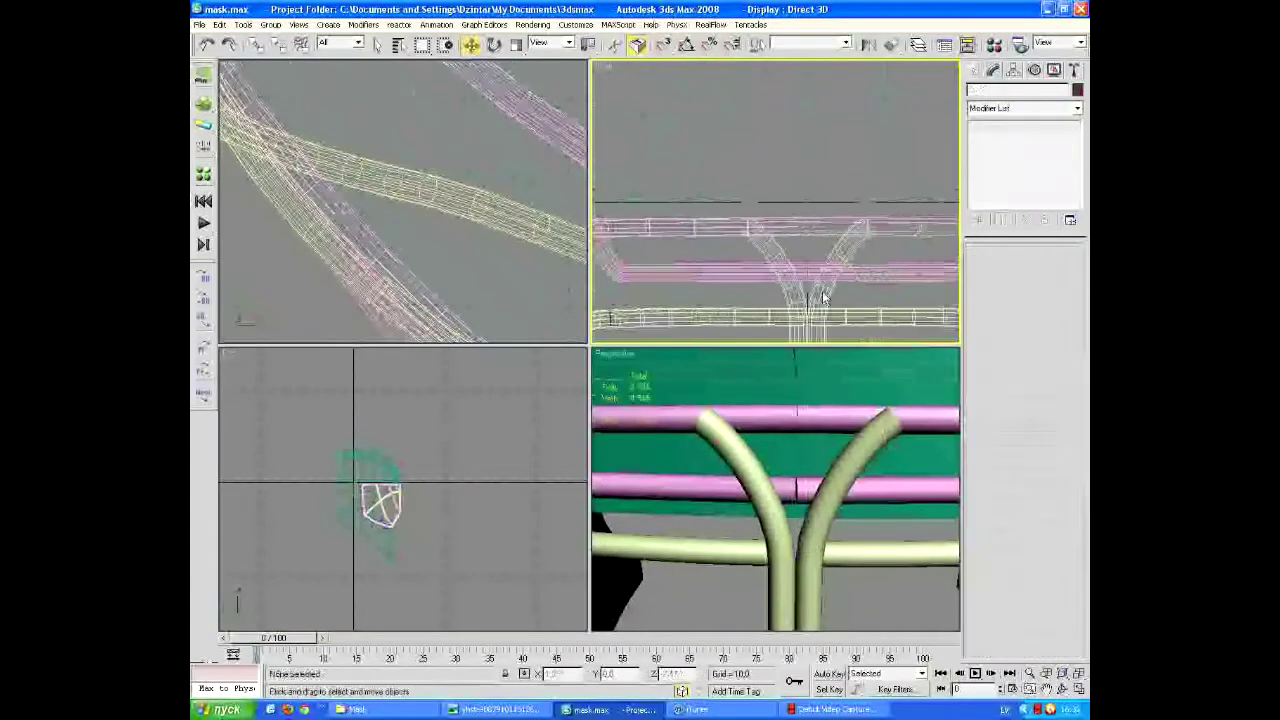
key("z")
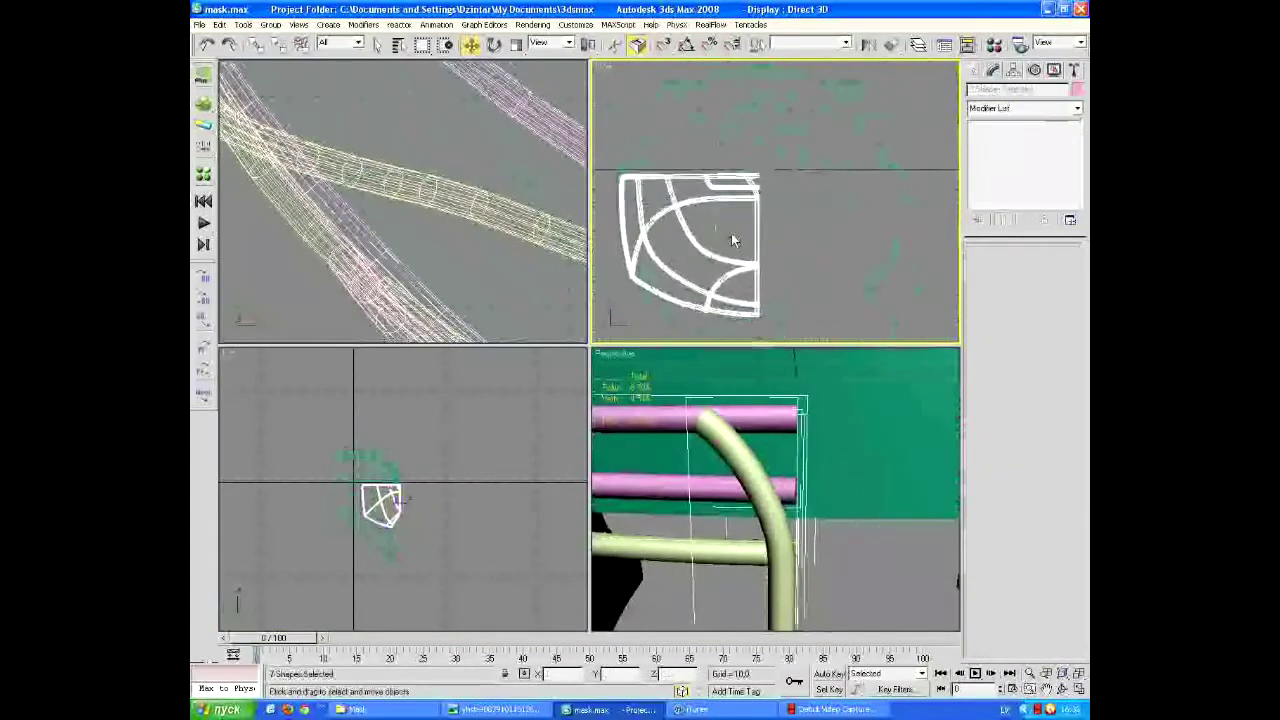
left_click(868, 44)
left_click(600, 451)
left_click_drag(708, 287, 927, 236)
scroll(927, 236, "down", 5)
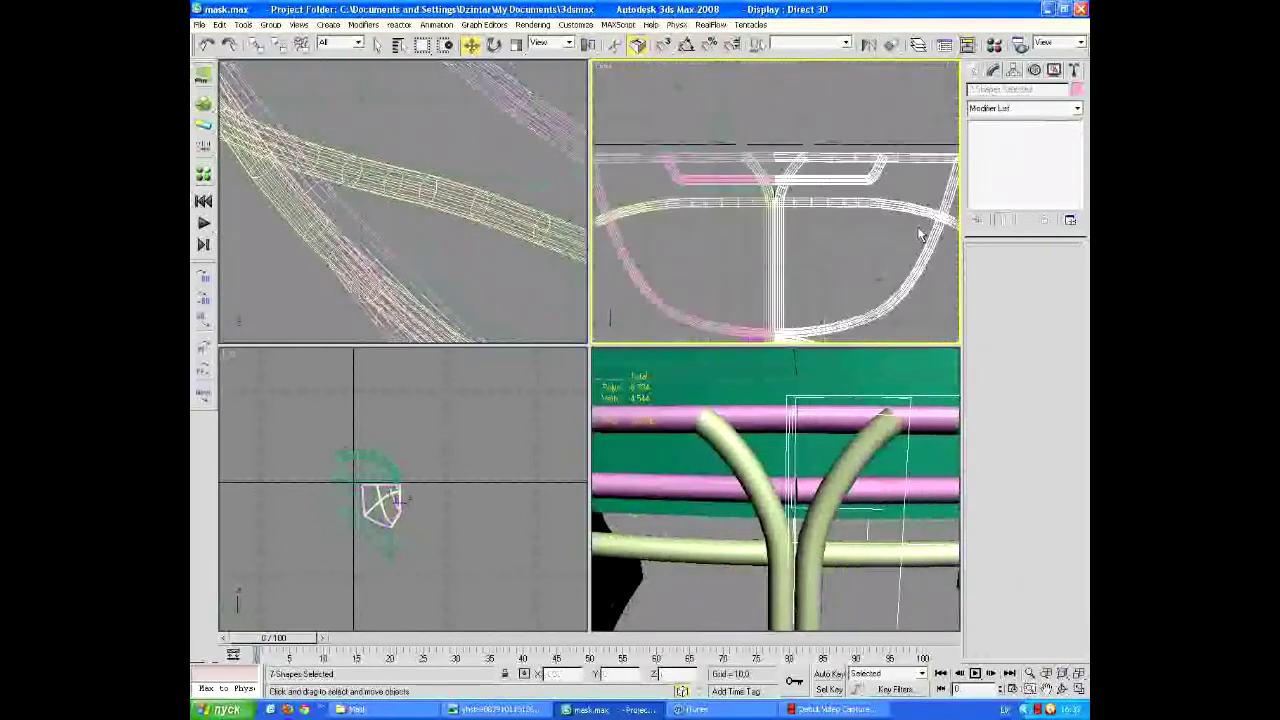
Try moving the mirrored cage half away from the mask in the side view and undo the moves
left_click_drag(474, 572, 528, 499)
key("ctrl+z")
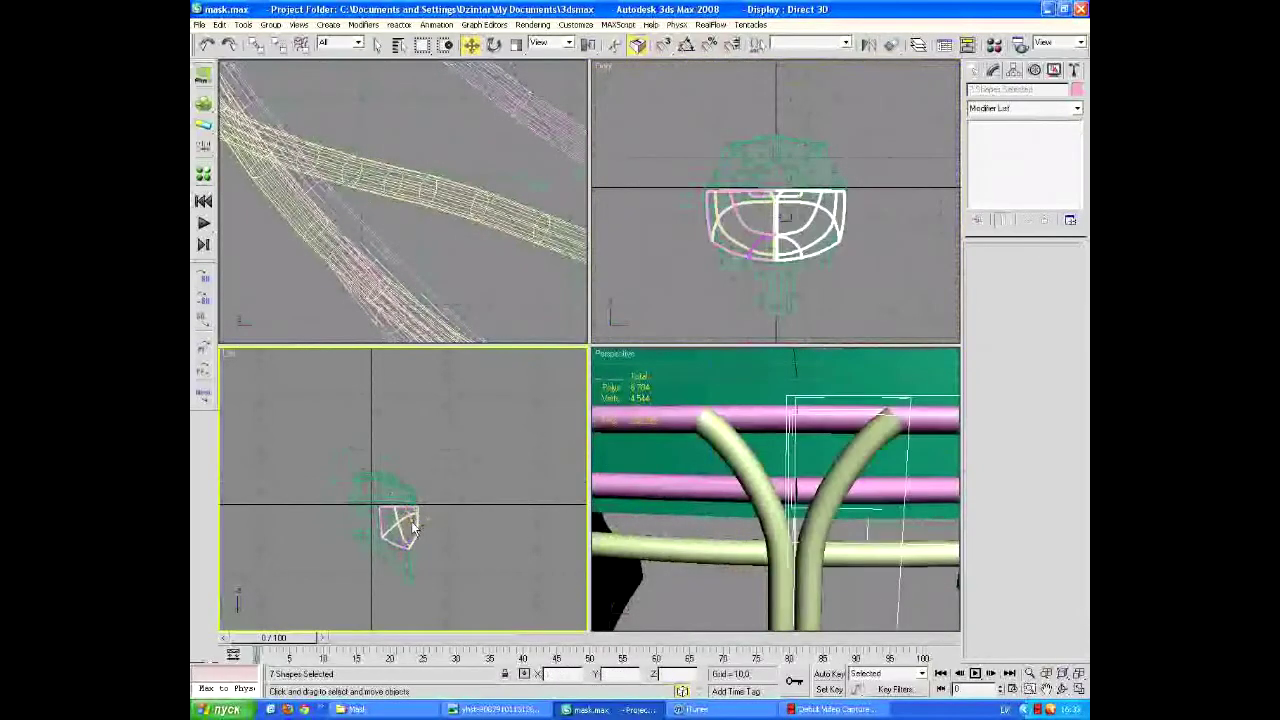
key("ctrl+y")
key("ctrl+z")
scroll(383, 503, "up", 2)
left_click_drag(435, 540, 505, 420)
key("ctrl+z")
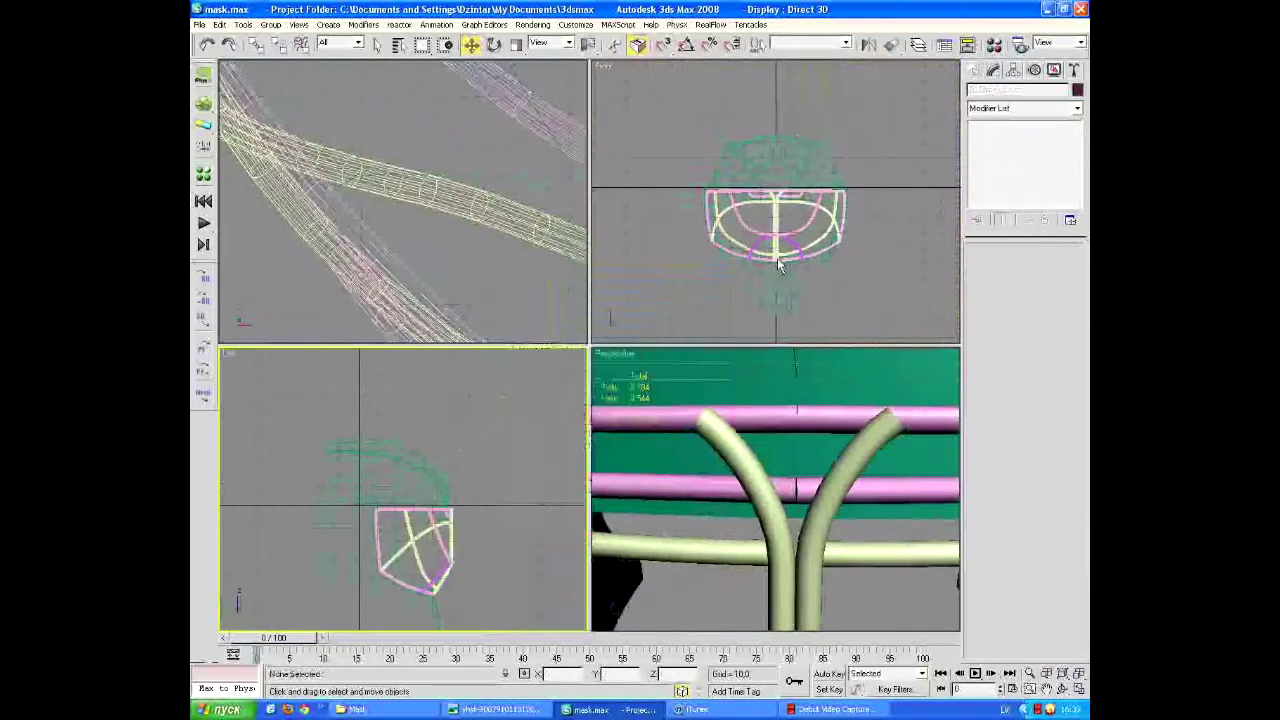
Attach the two halves of the short upper bar and weld their centre vertices
scroll(748, 179, "up", 4)
scroll(1010, 304, "up", 2)
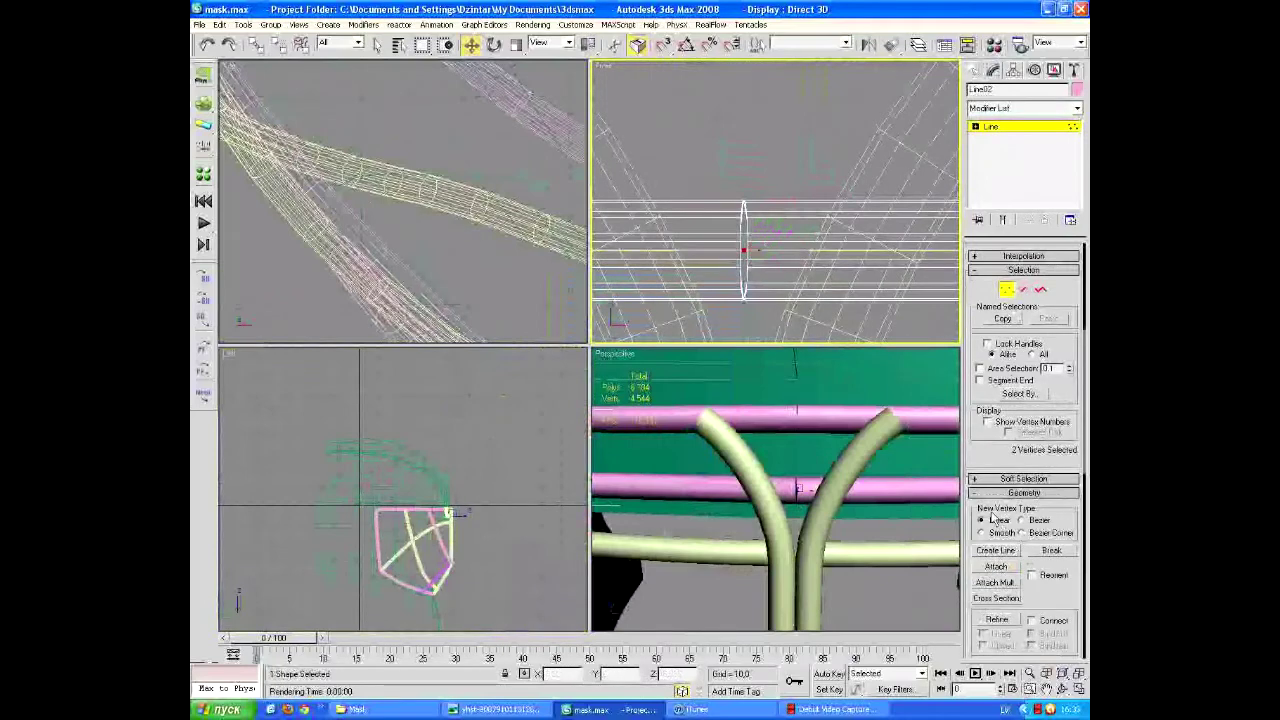
scroll(993, 519, "down", 10)
scroll(876, 228, "down", 4)
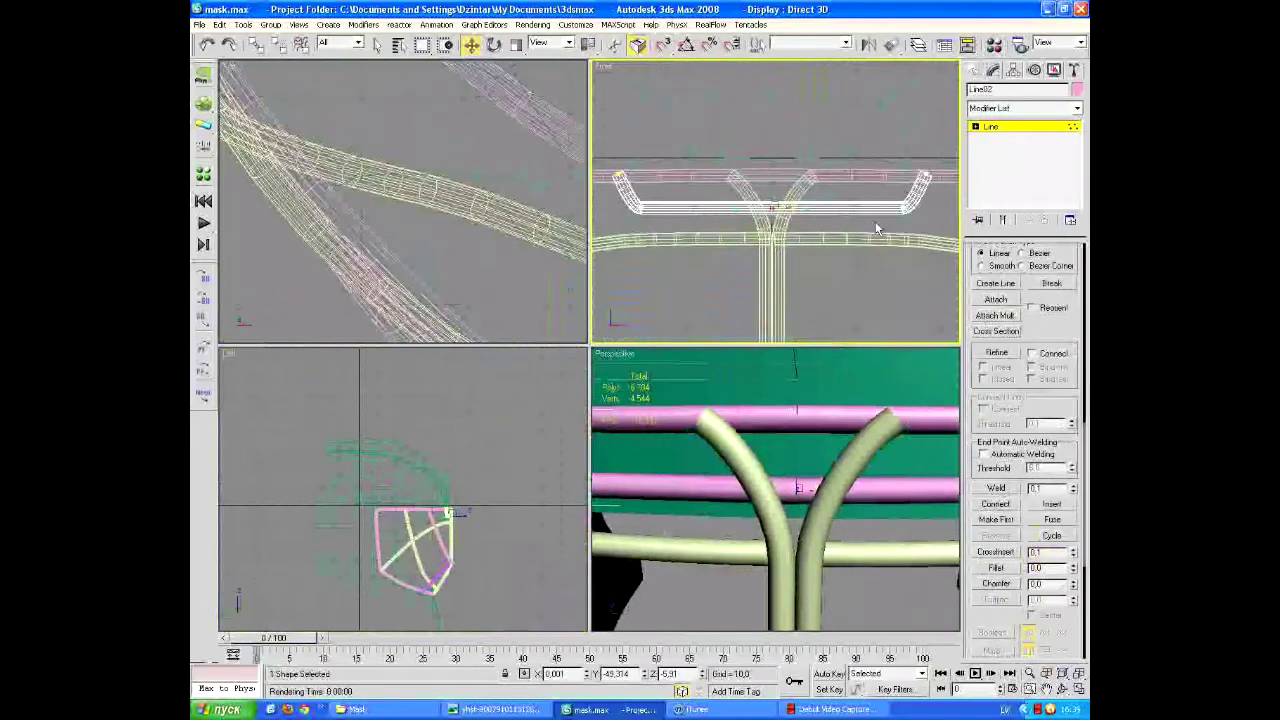
Attach the two halves of the outer cage frame and weld their meeting vertices with a 0.1 threshold
scroll(1020, 450, "up", 8)
left_click(772, 238)
scroll(765, 232, "up", 4)
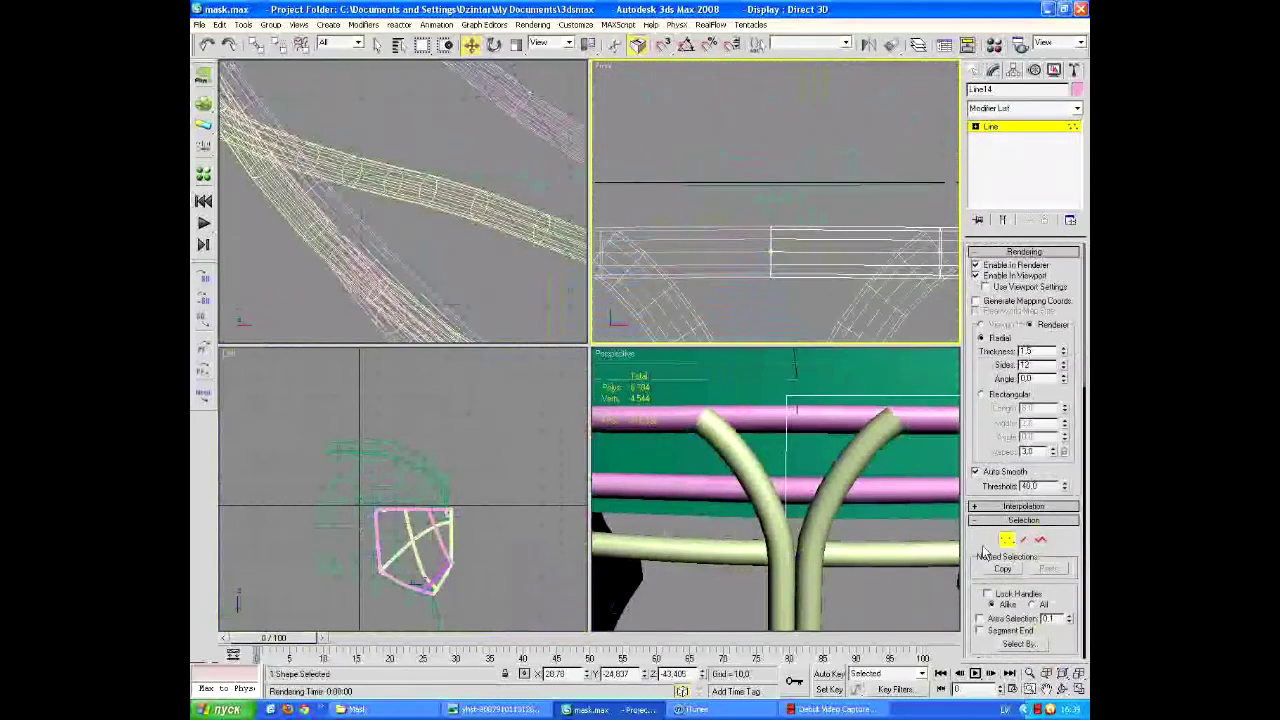
scroll(983, 553, "down", 10)
left_click(996, 540)
left_click(743, 260)
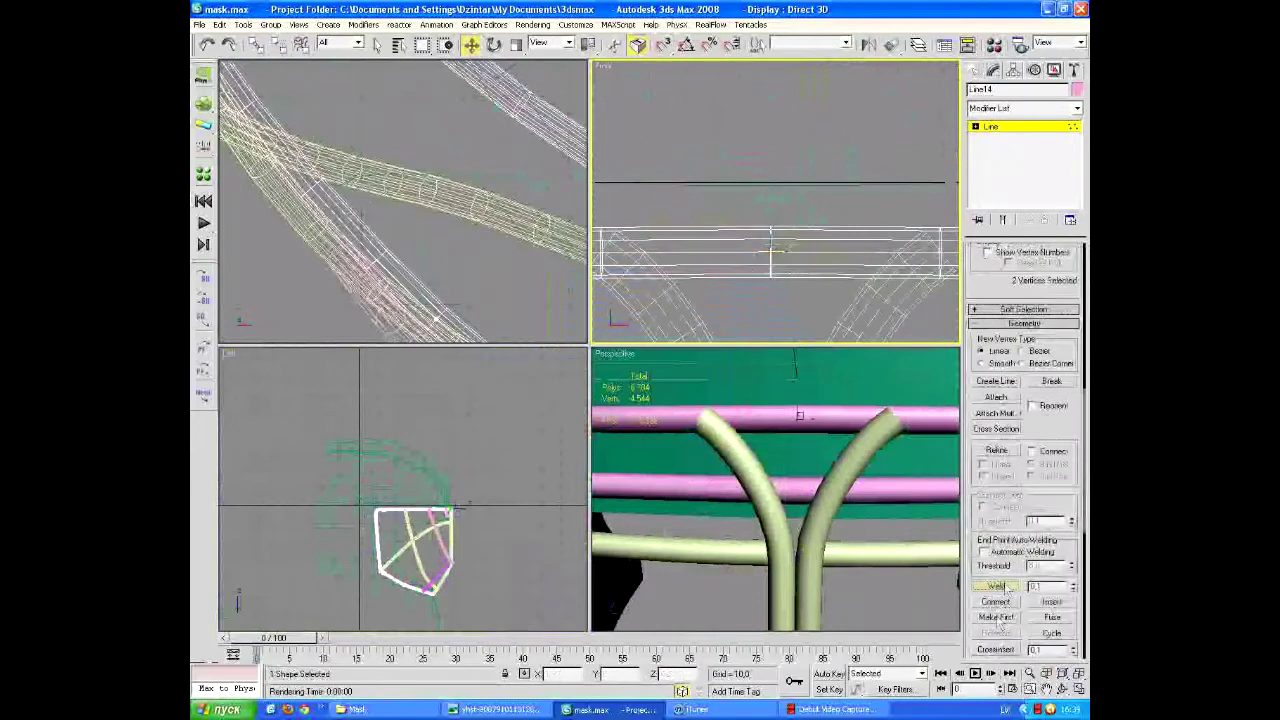
scroll(786, 207, "up", 4)
left_click(997, 587)
scroll(813, 311, "down", 5)
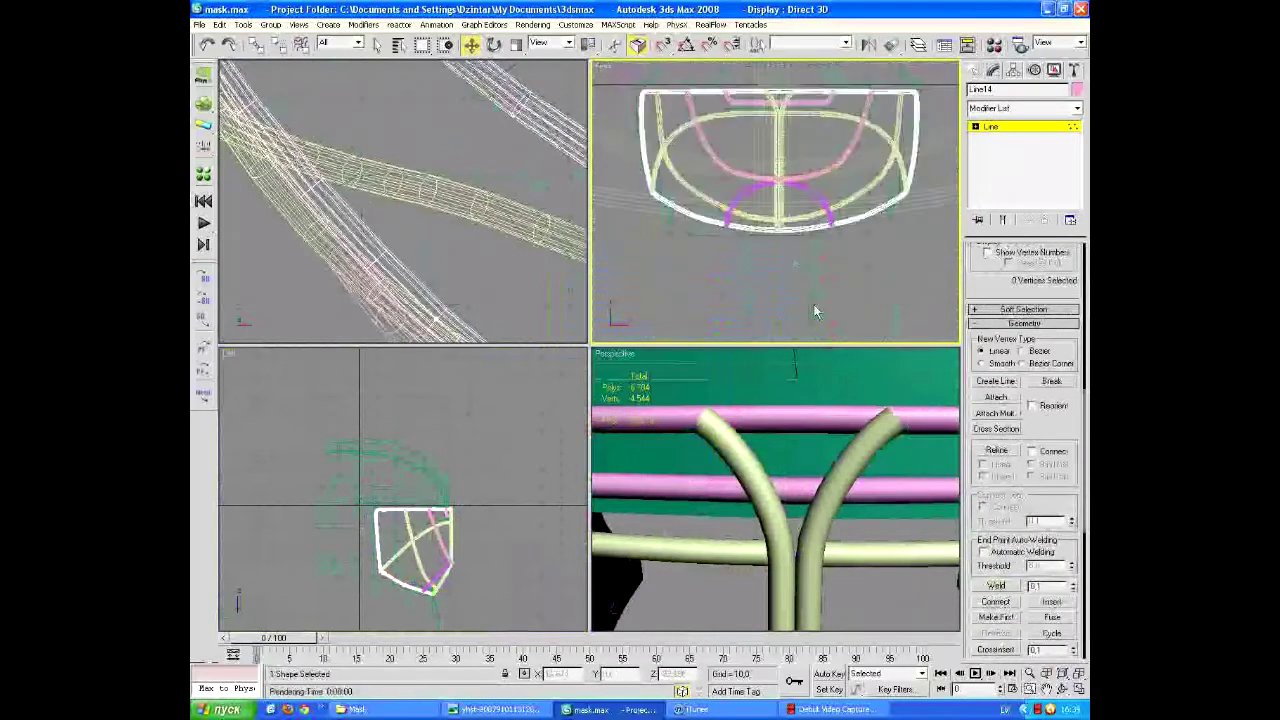
Attach the two halves of the yellow lower bar and weld their centre vertices
scroll(1030, 420, "up", 5)
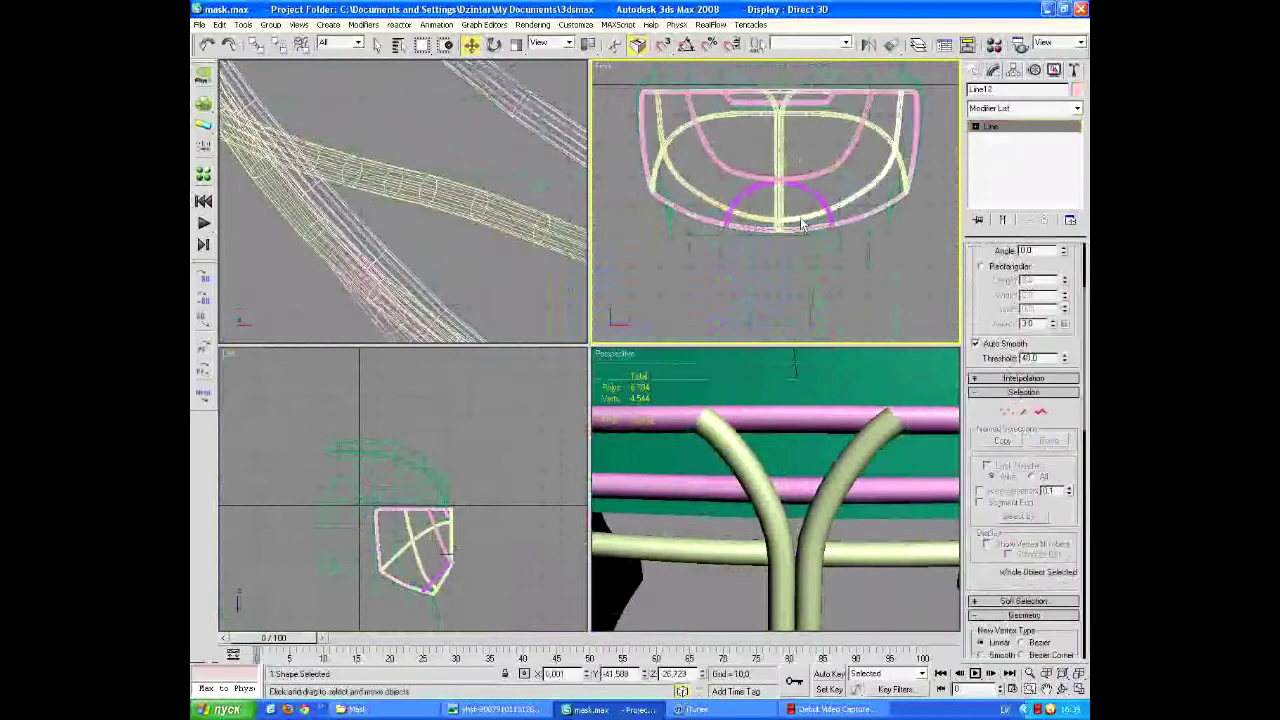
scroll(700, 203, "up", 6)
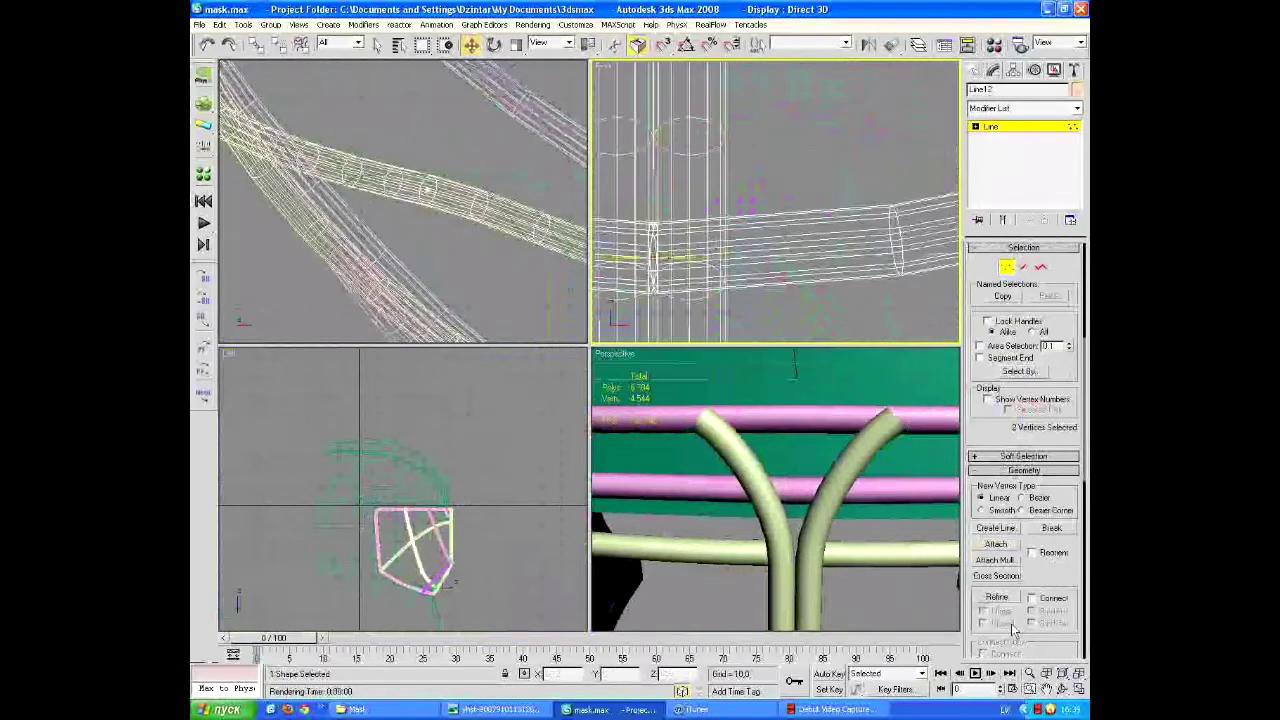
scroll(1013, 628, "up", 3)
Attach the two halves of the pink U-shaped inner bar and weld their centre vertices
scroll(775, 200, "down", 4)
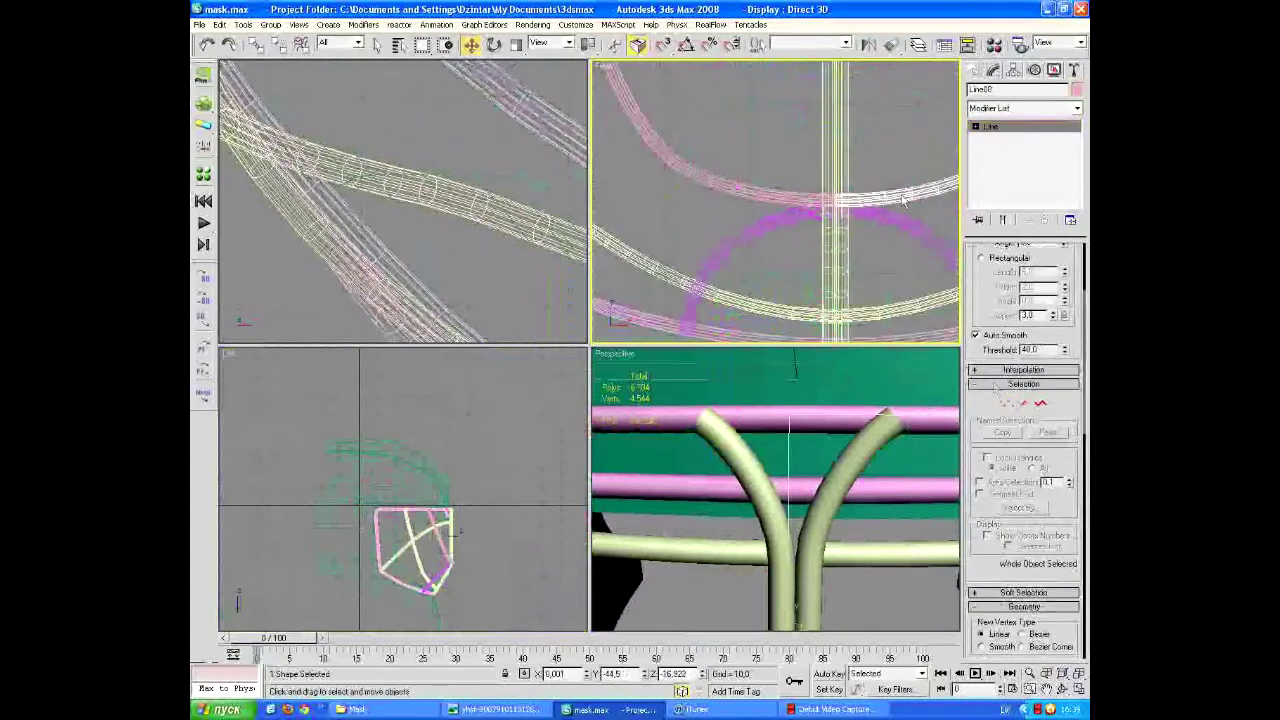
scroll(992, 400, "down", 5)
left_click(783, 268)
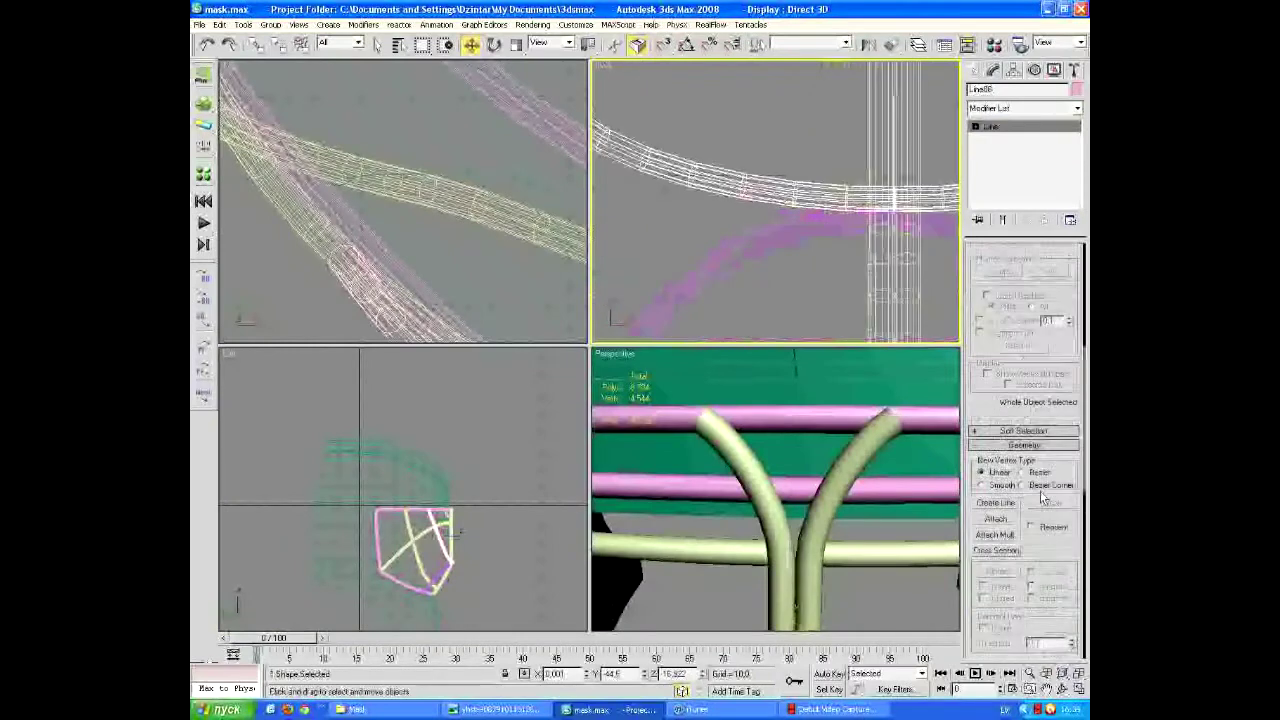
key("1")
scroll(783, 268, "down", 3)
scroll(1008, 458, "up", 5)
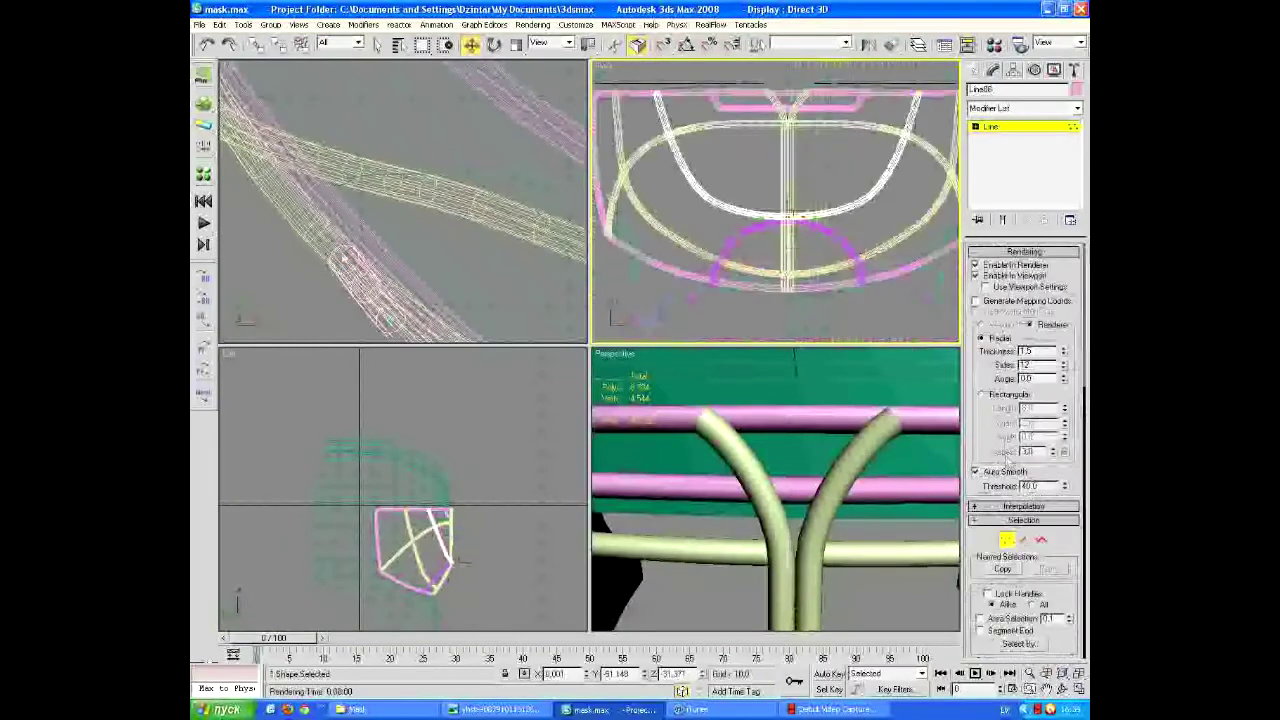
Join the two halves of the purple chin arc by attaching them and welding their centre vertices
scroll(1023, 516, "down", 5)
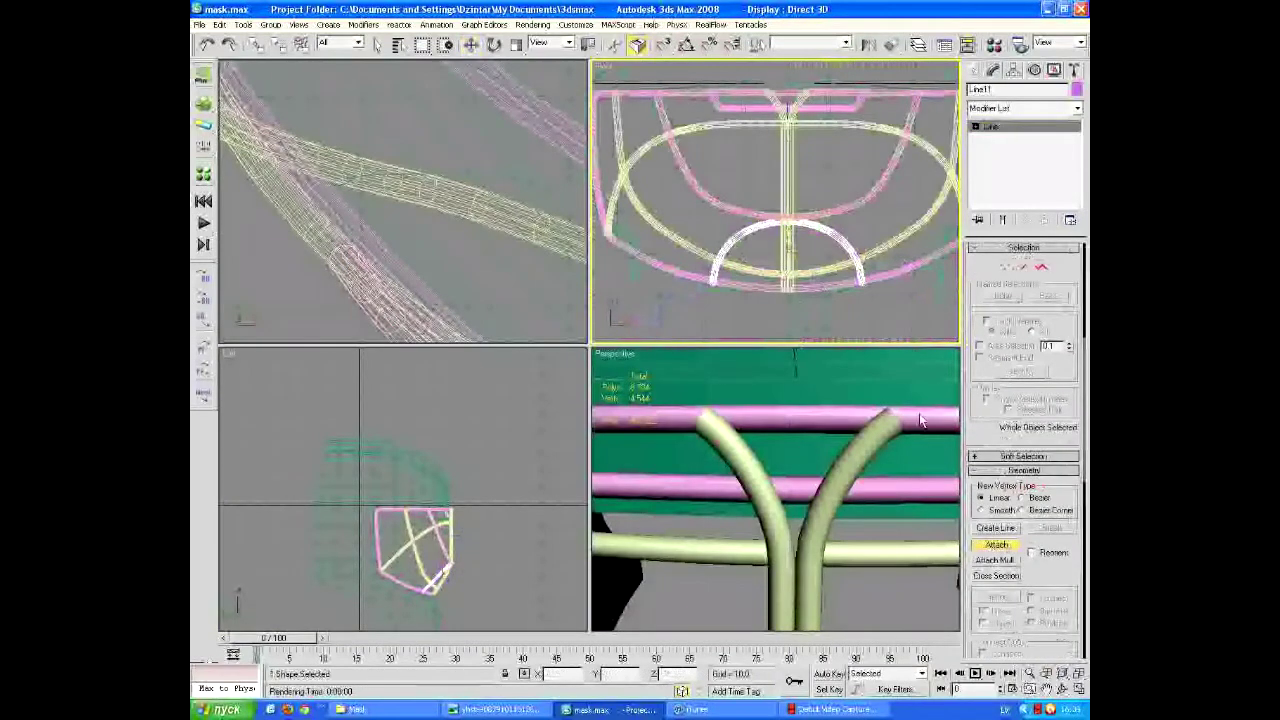
left_click(789, 225)
right_click(789, 225)
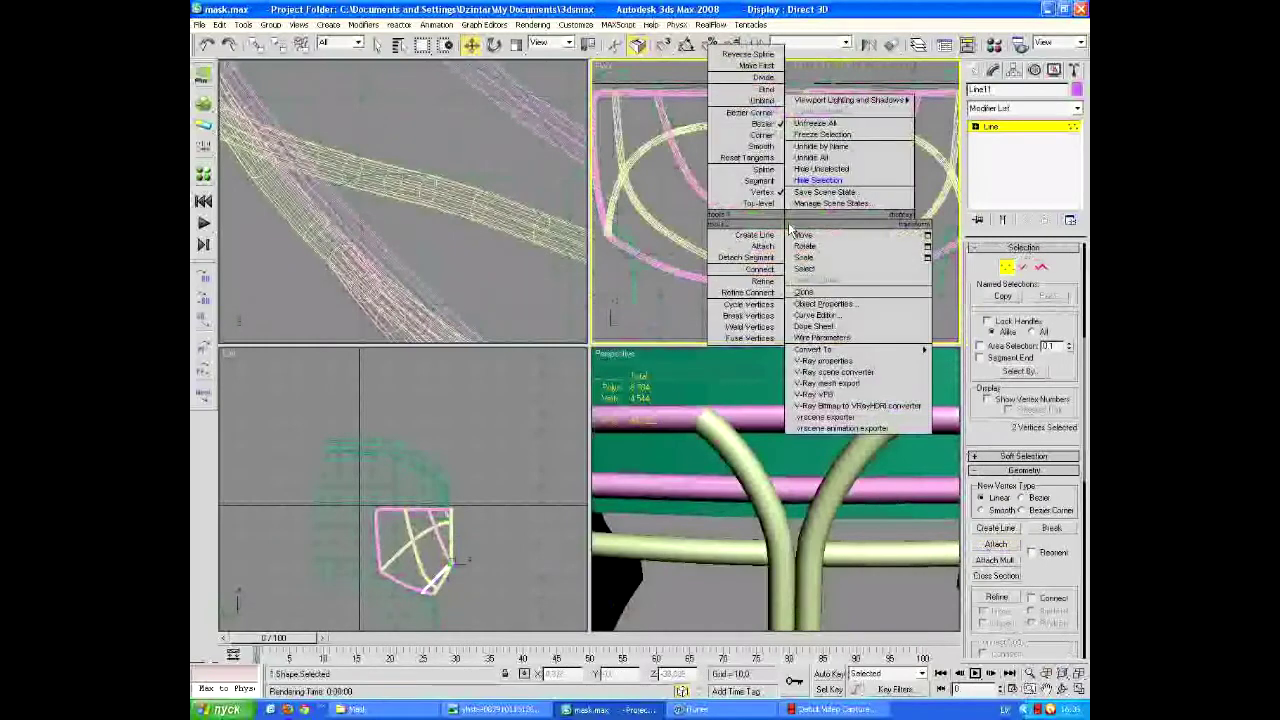
scroll(760, 280, "down", 5)
left_click(767, 296)
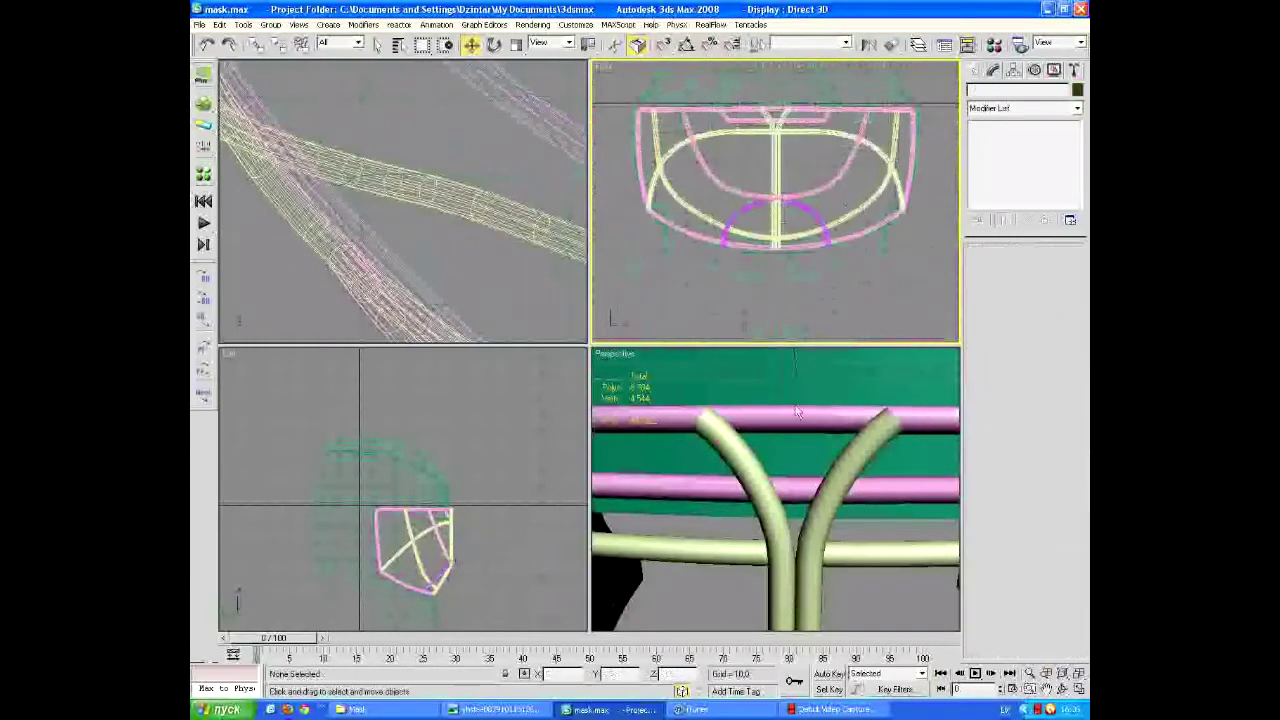
middle_click_drag(700, 480, 830, 502, "alt")
scroll(850, 500, "up", 5)
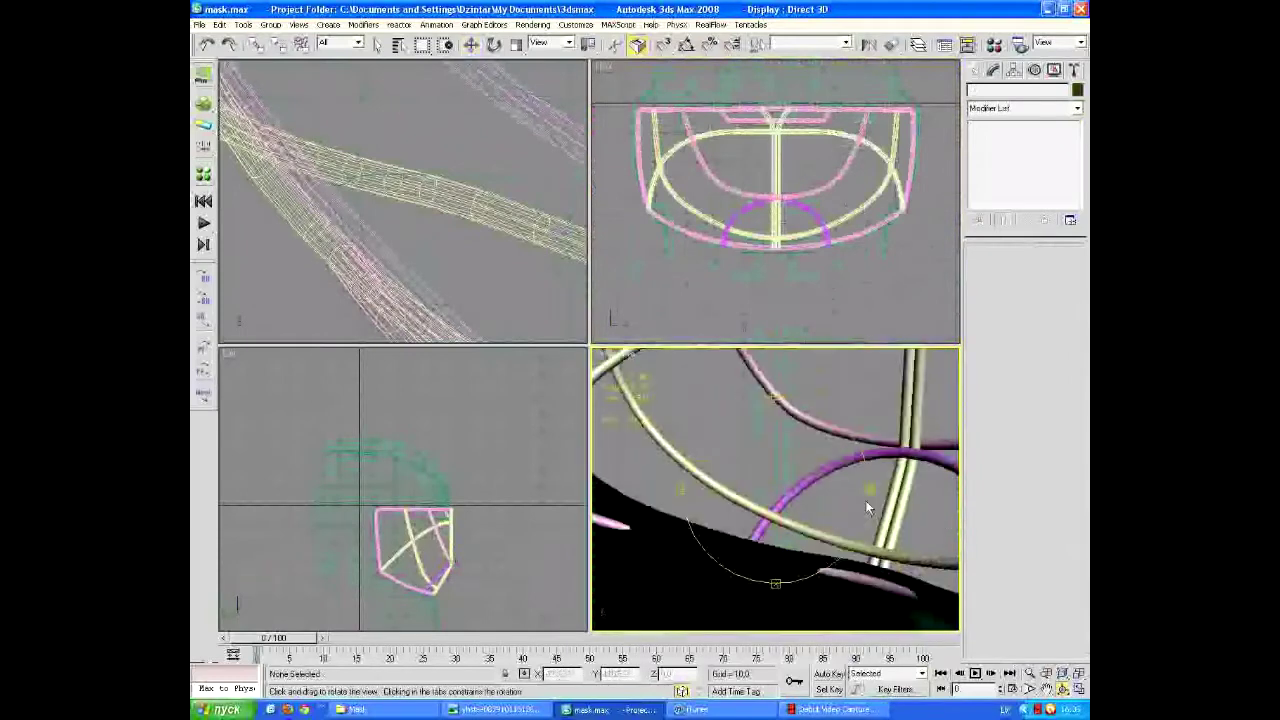
Move the outer frame's welded bottom centre vertex towards the lower ends of the vertical centre bars
key("w")
left_click(385, 570)
scroll(420, 540, "up", 5)
left_click_drag(847, 316, 745, 225)
scroll(413, 200, "up", 10)
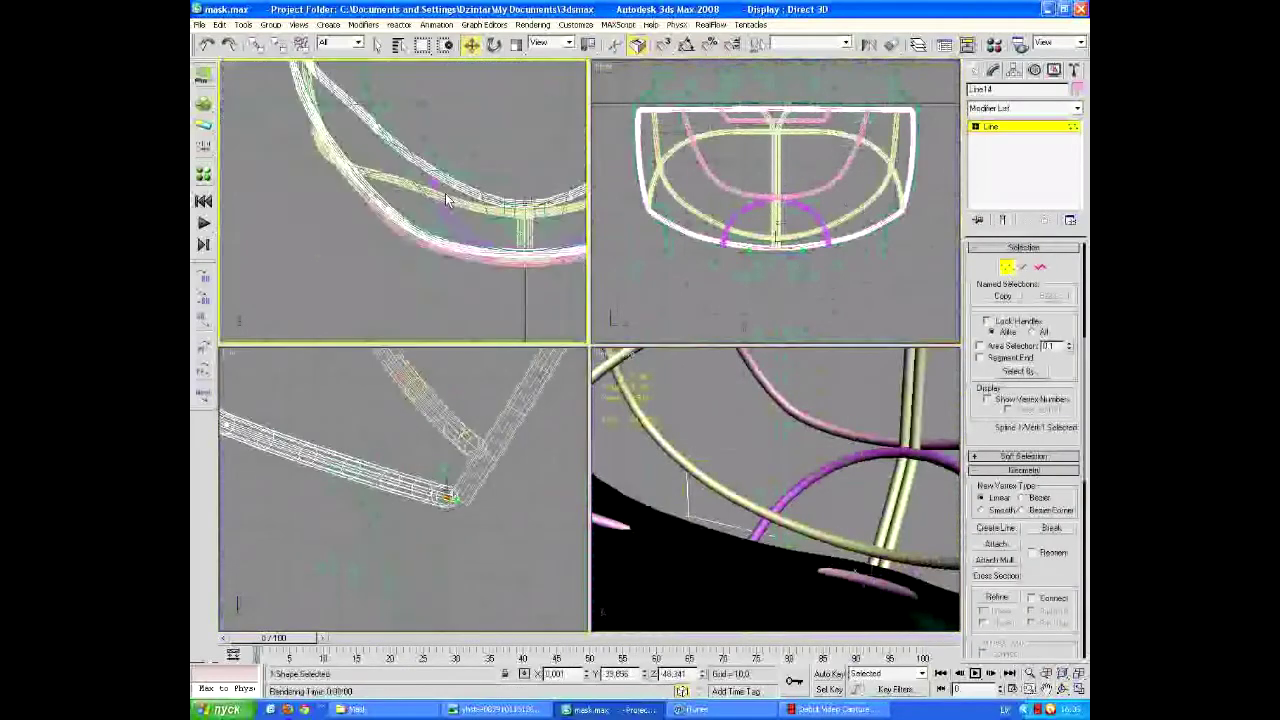
scroll(410, 202, "up", 2)
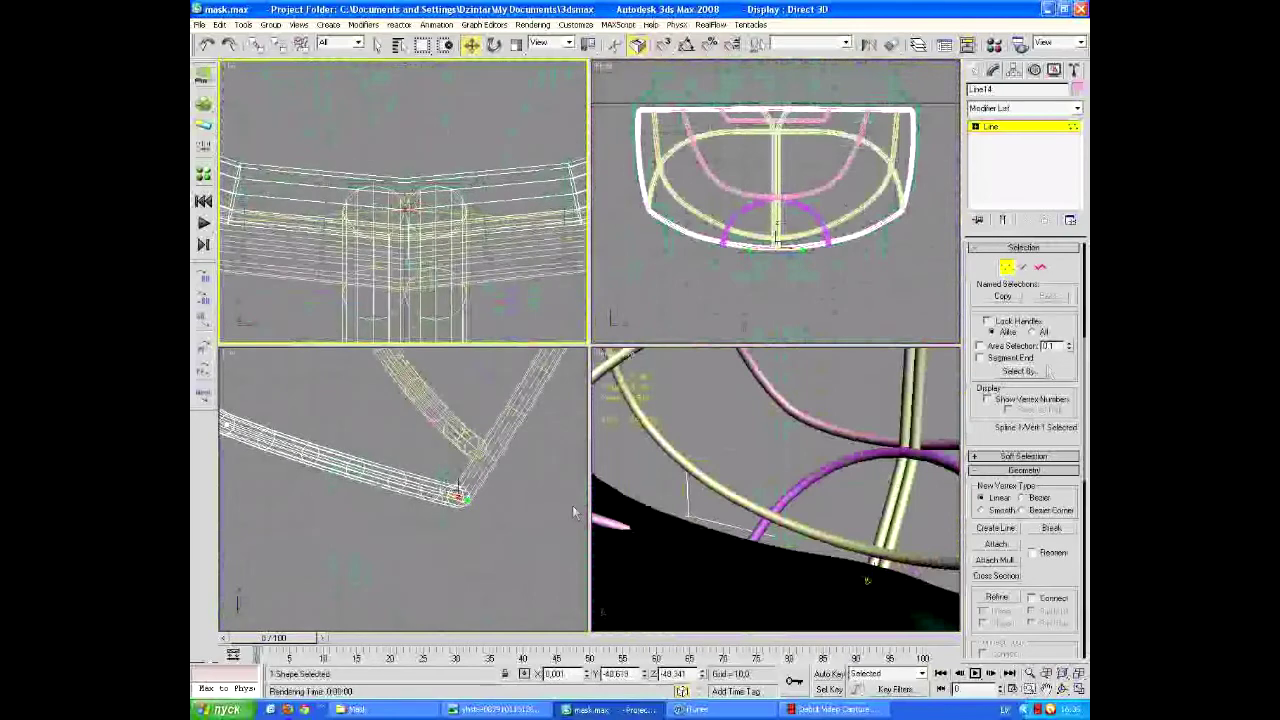
Line up the bottom end vertices of the two vertical centre bars with the outer frame's lower edge
left_click(481, 481)
left_click(1006, 267)
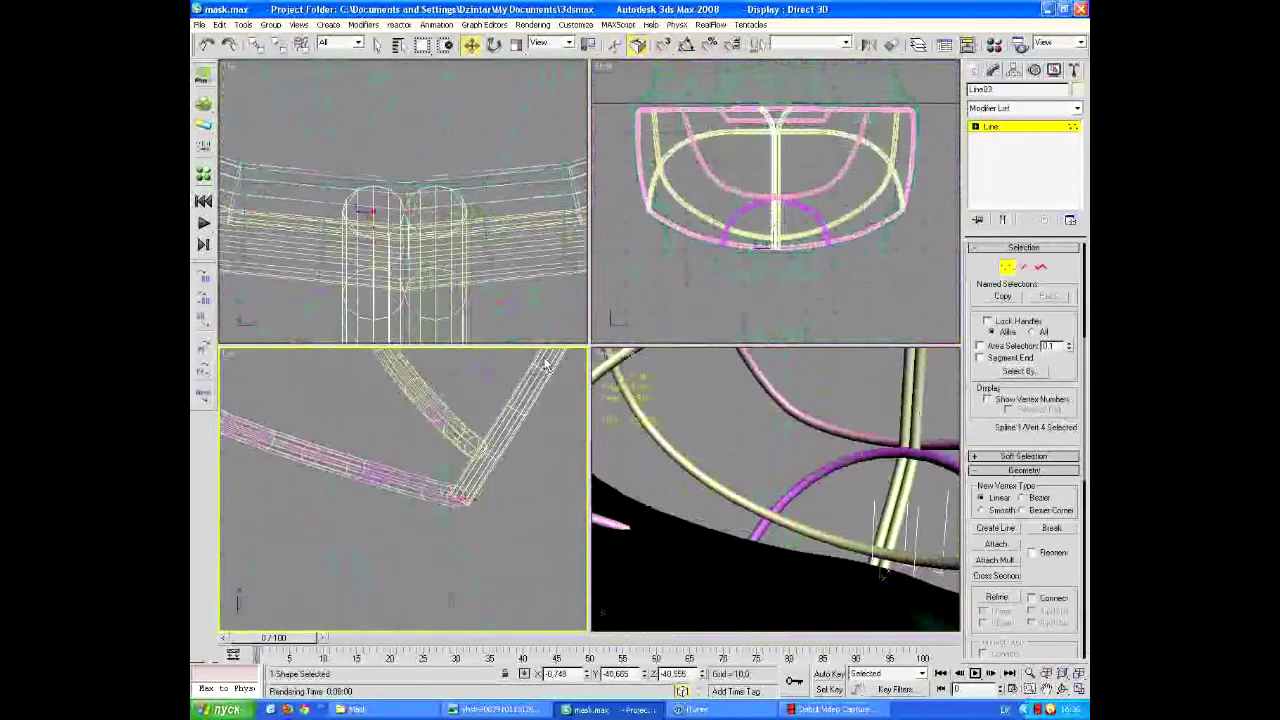
mouse_move(440, 500)
left_mouse_down()
mouse_move(414, 500)
mouse_move(457, 508)
left_mouse_up()
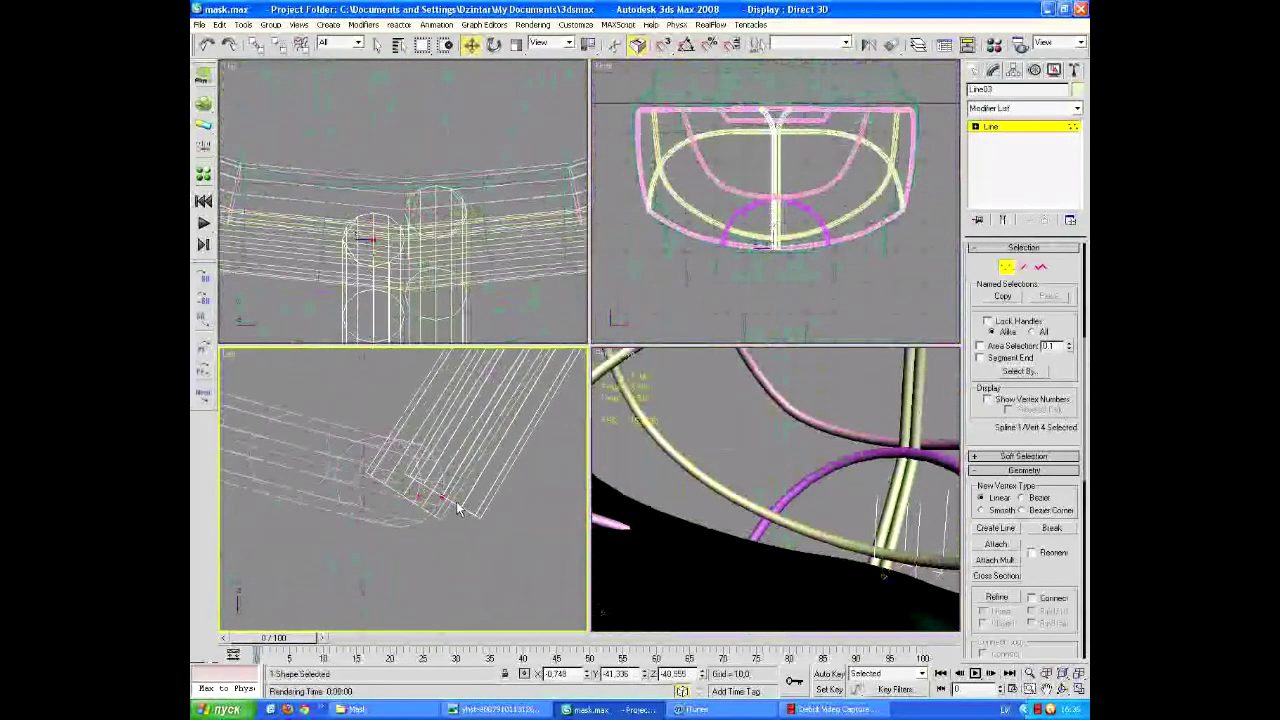
key("ctrl+z")
key("ctrl+z")
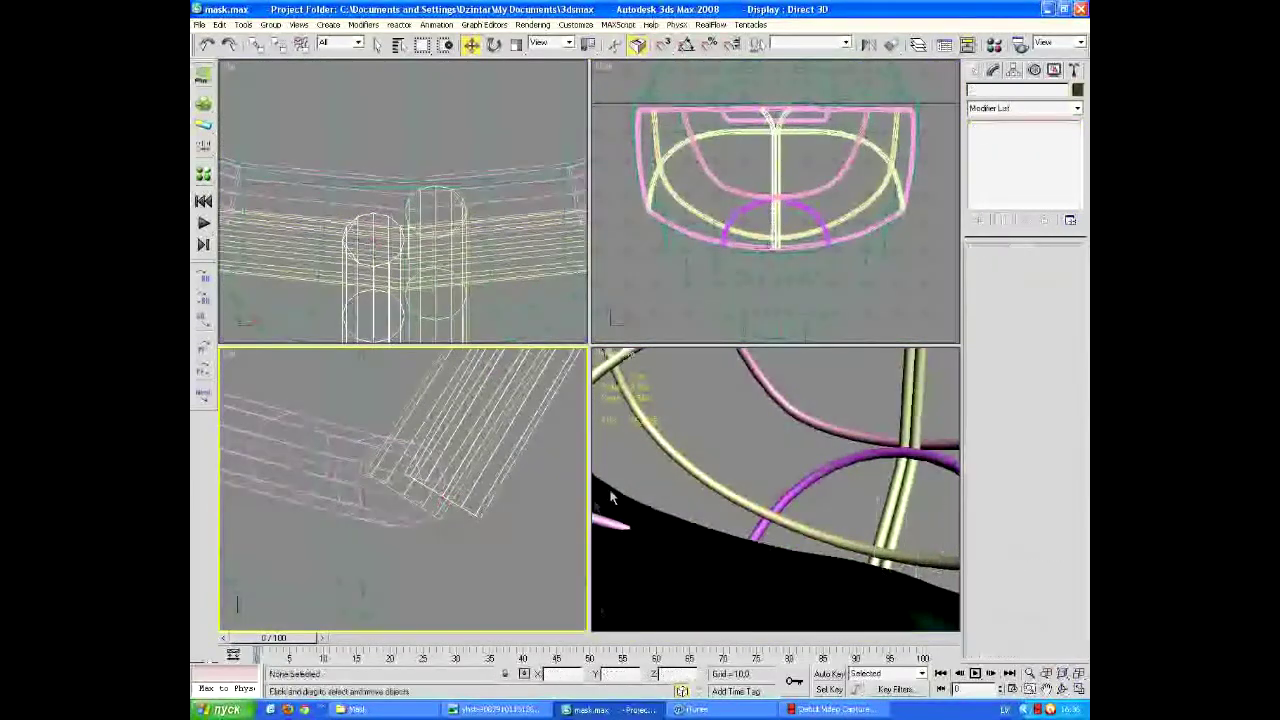
left_click_drag(416, 506, 454, 502)
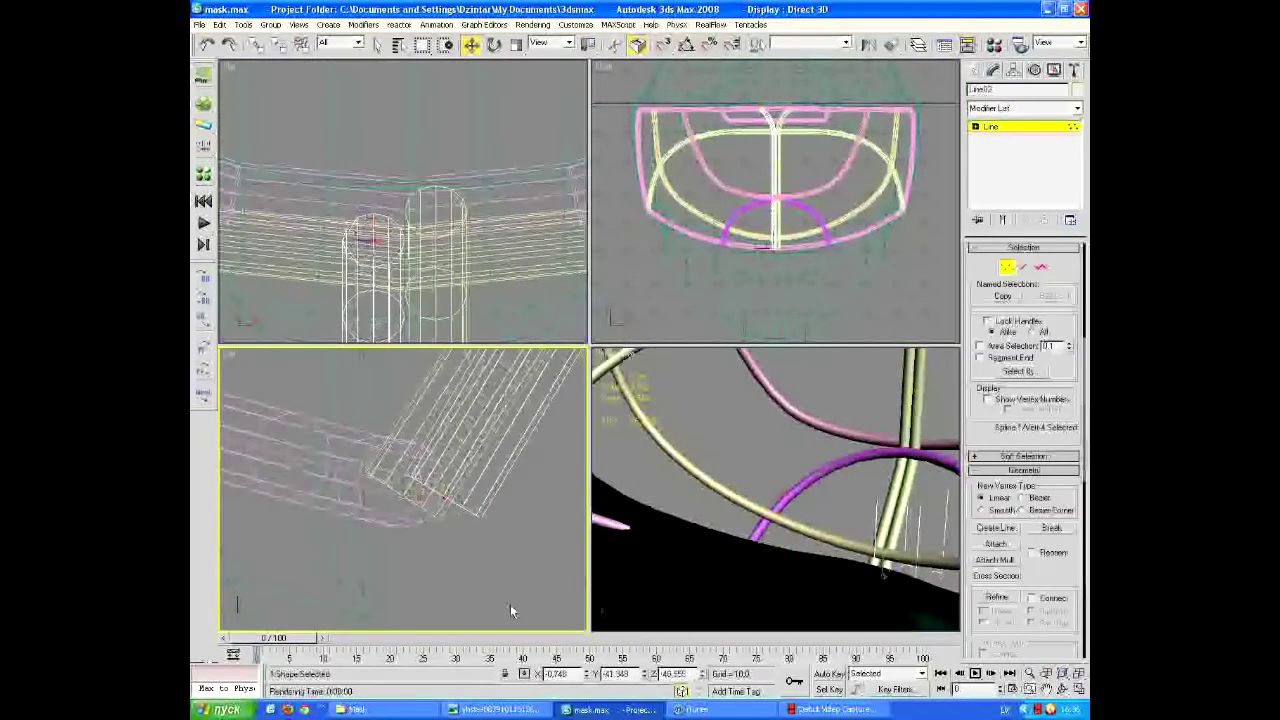
key("ctrl+z")
key("ctrl+z")
key("ctrl+z")
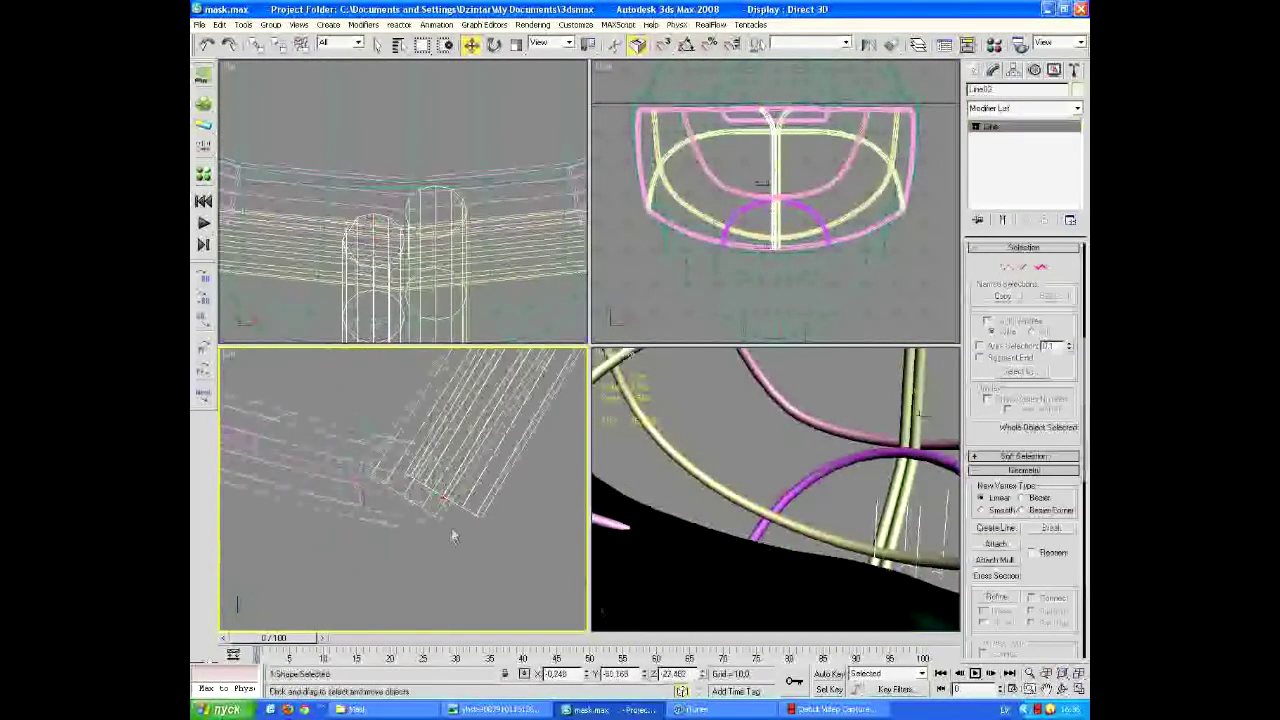
key("ctrl+z")
key("ctrl+z")
key("ctrl+z")
key("ctrl+z")
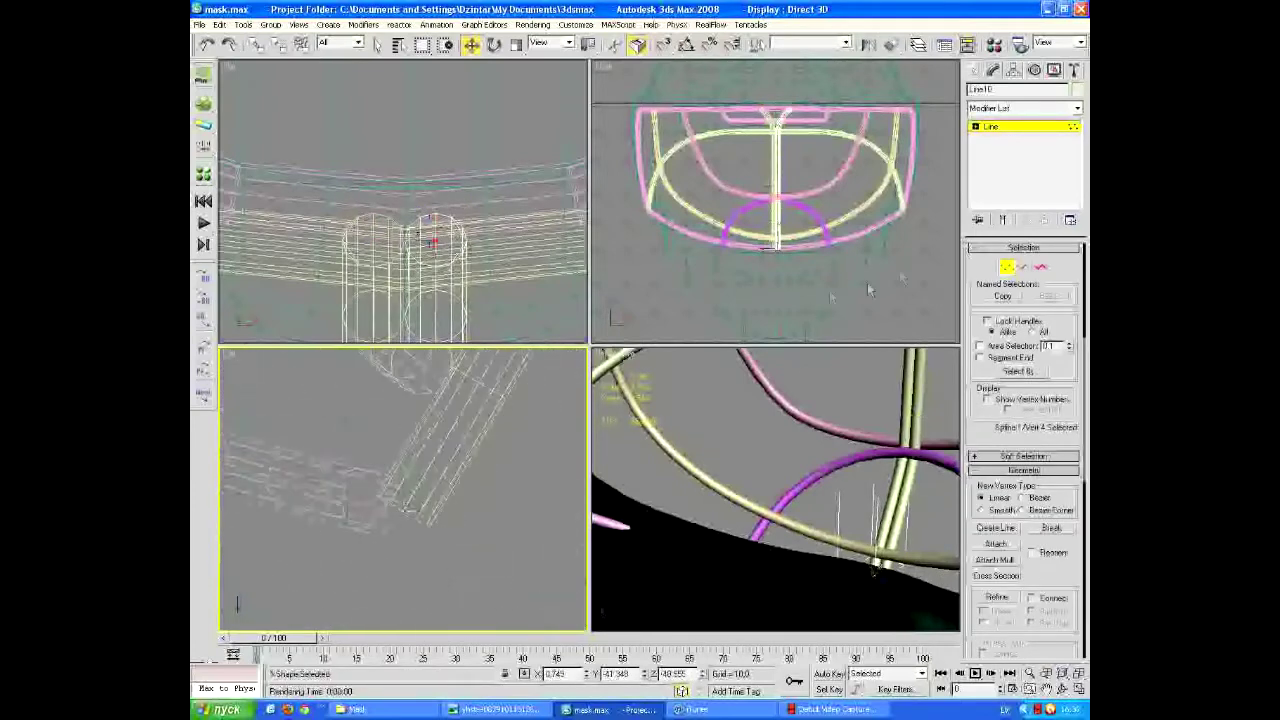
Try to smooth the full outer frame's lower side corner by adjusting its vertices where the diagonal bar meets it
key("ctrl+z")
key("ctrl+z")
key("ctrl+z")
key("ctrl+z")
key("ctrl+z")
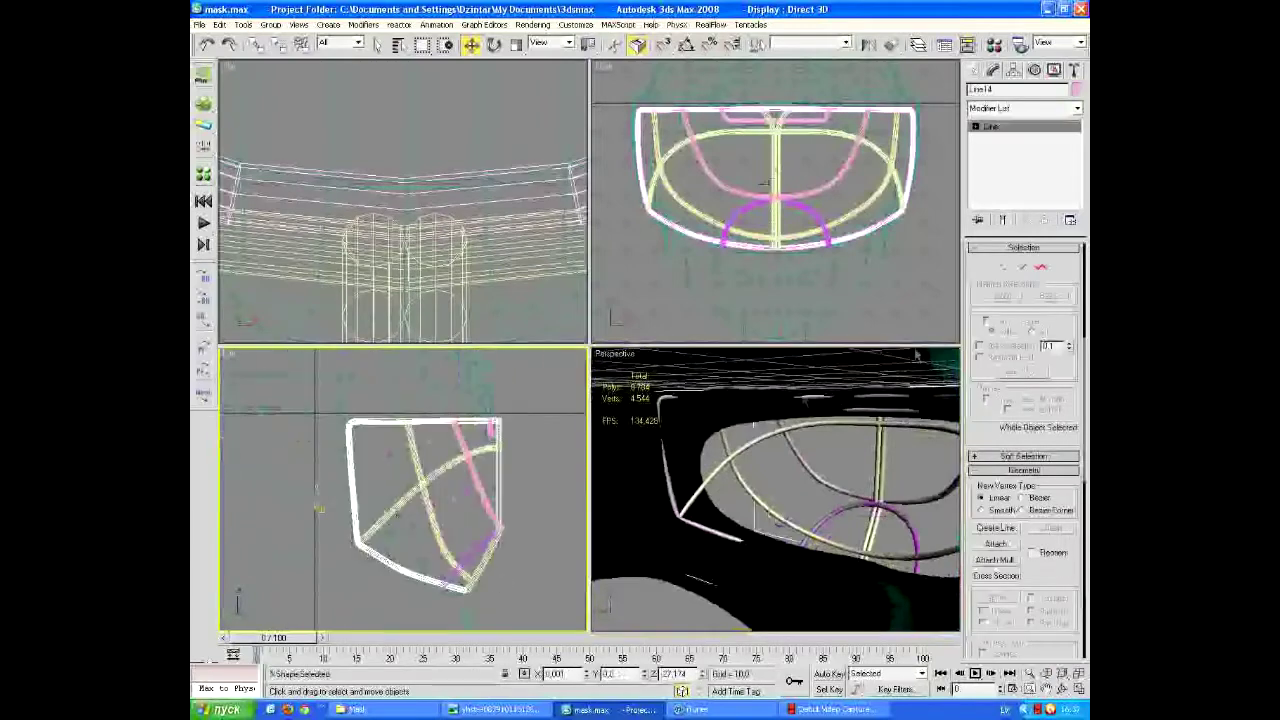
key("ctrl+z")
key("ctrl+z")
key("ctrl+z")
right_click(414, 207)
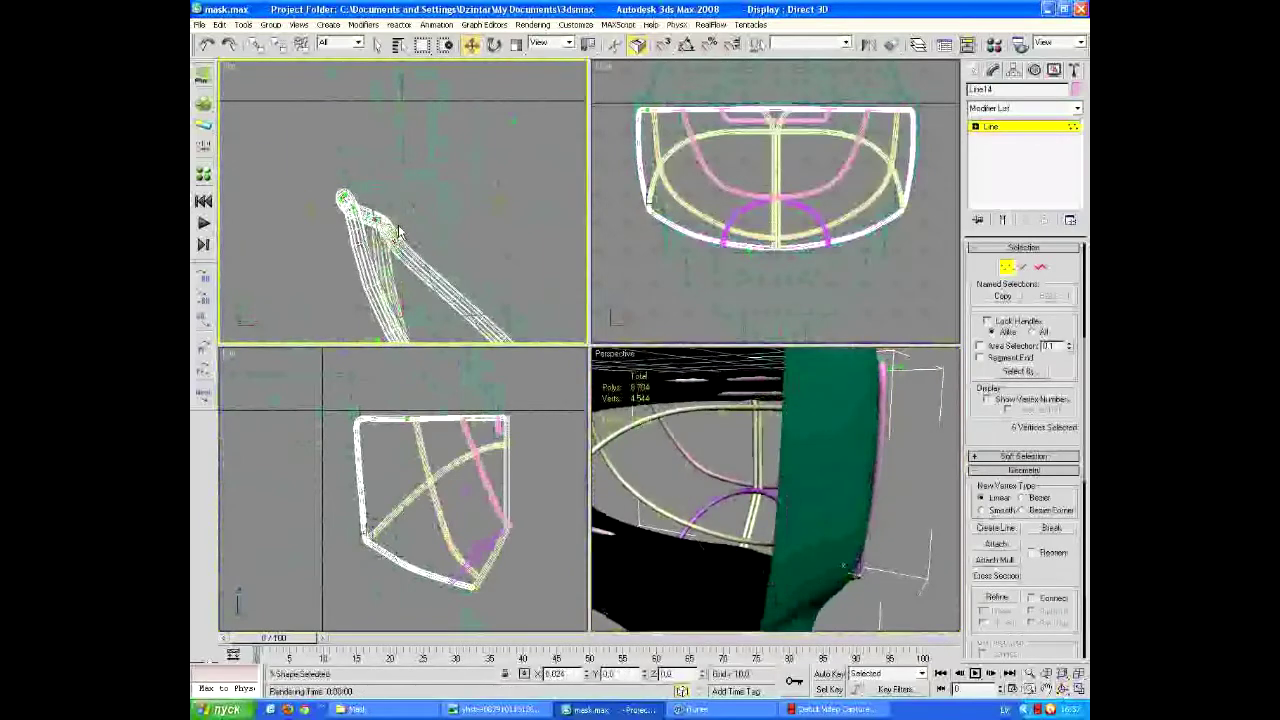
key("ctrl+r")
left_click_drag(880, 470, 774, 494)
scroll(386, 538, "up", 5)
scroll(450, 210, "up", 3)
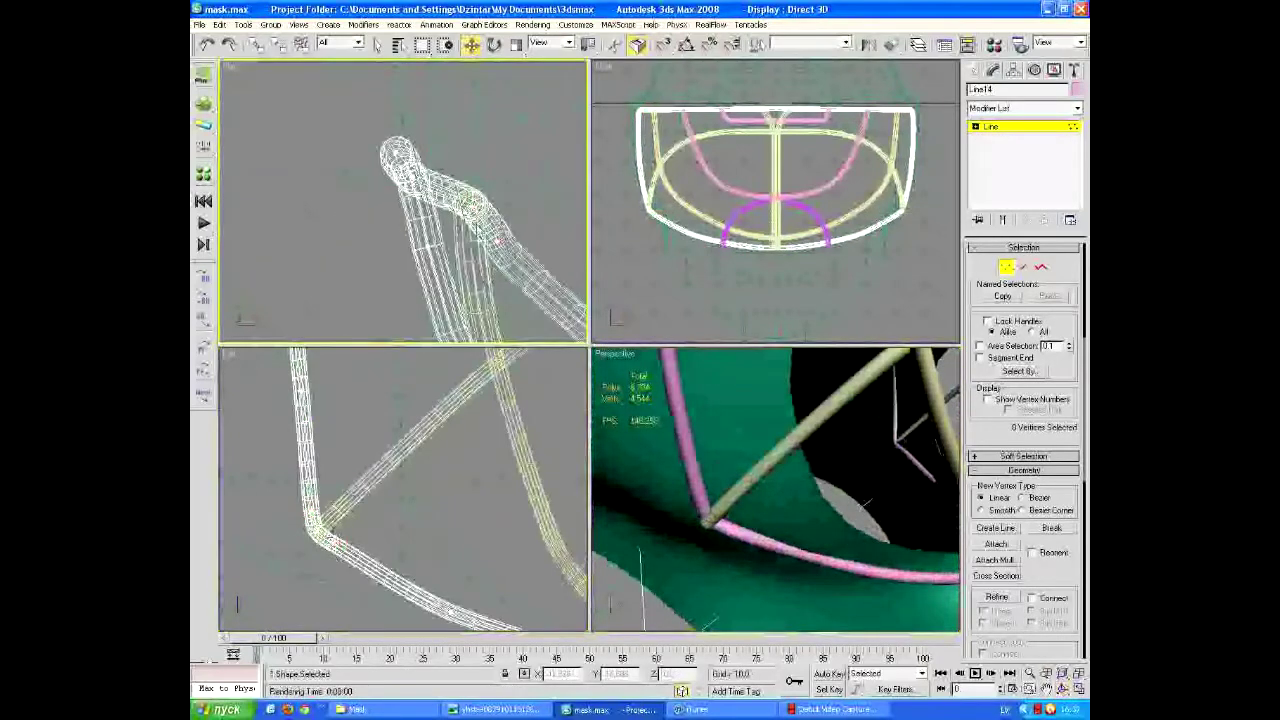
left_click_drag(507, 280, 445, 250)
right_click(562, 507)
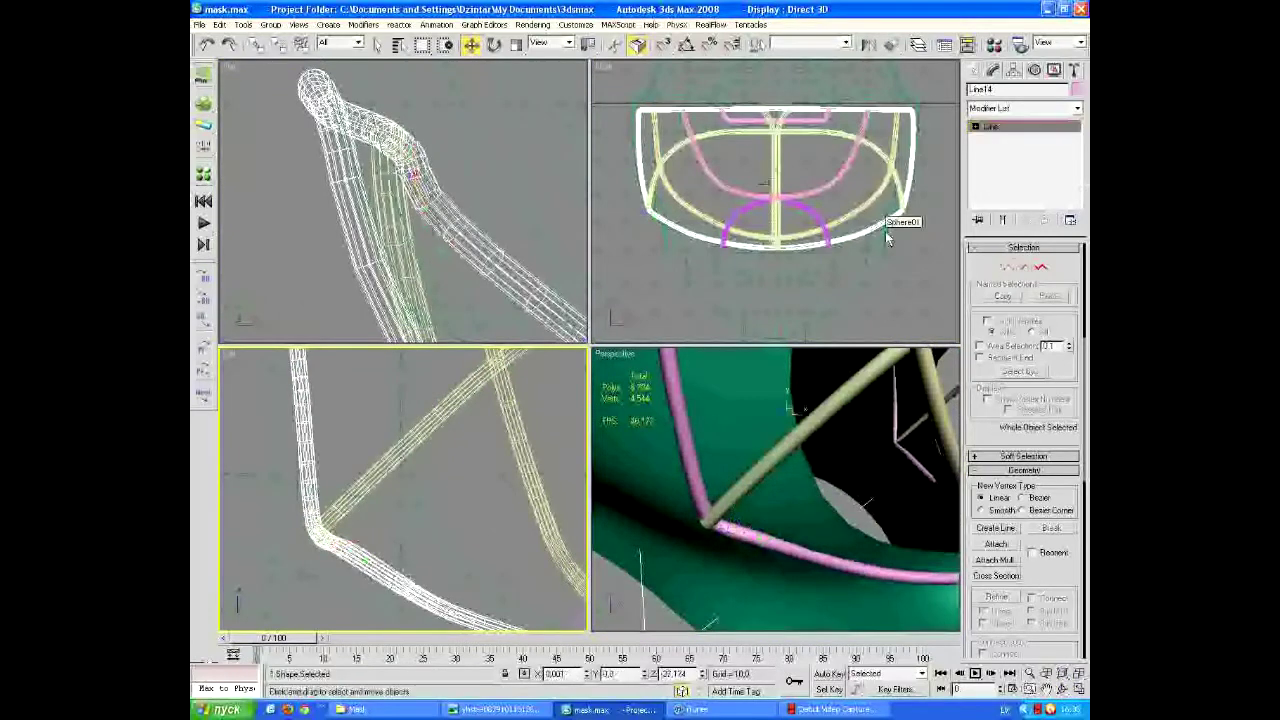
Move the seven bars of the spare half cage onto the full cage, matching its position exactly in the front and side views
left_click(920, 251)
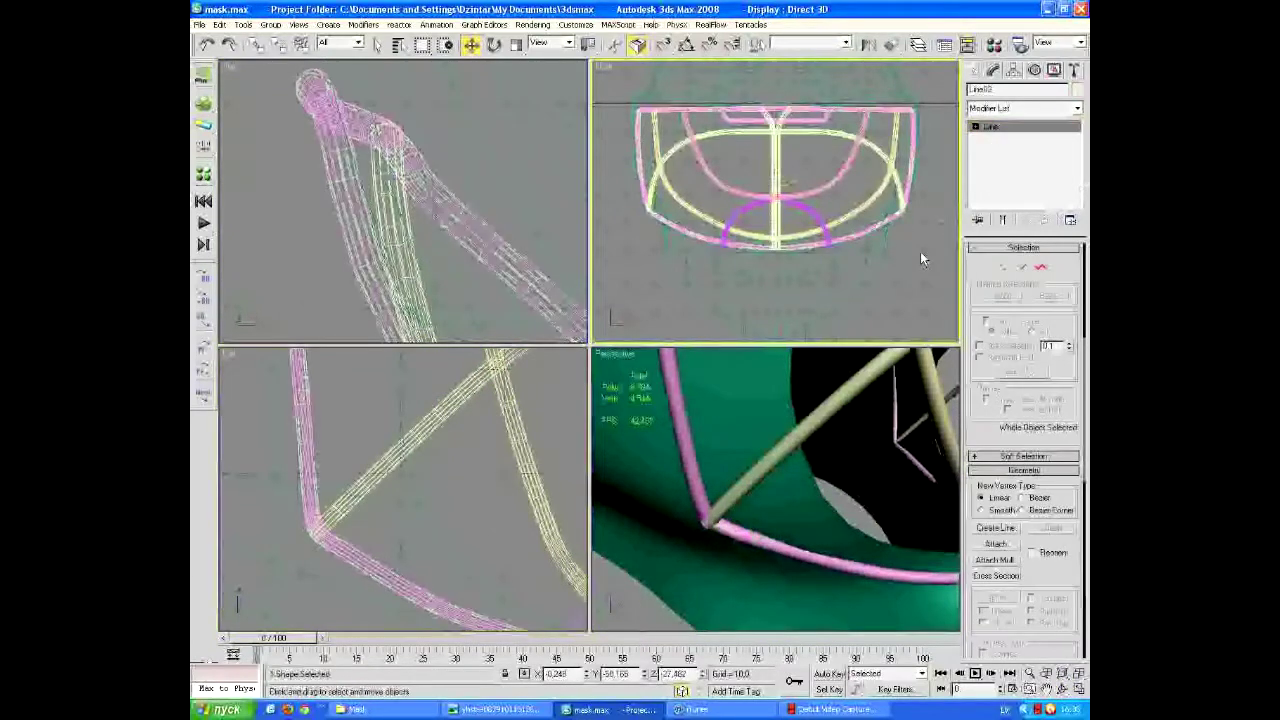
scroll(920, 251, "down", 3)
right_click(496, 546)
right_click(502, 377)
left_click(540, 320)
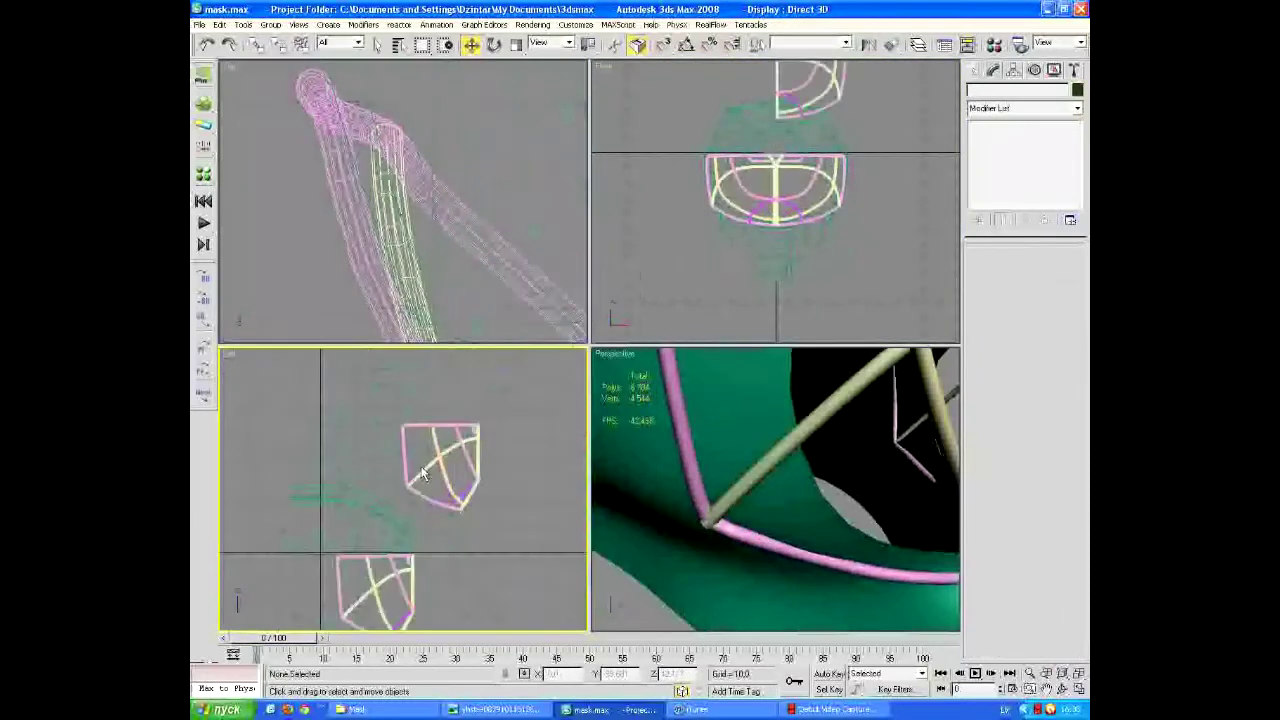
left_click_drag(827, 184, 760, 260)
scroll(695, 222, "up", 5)
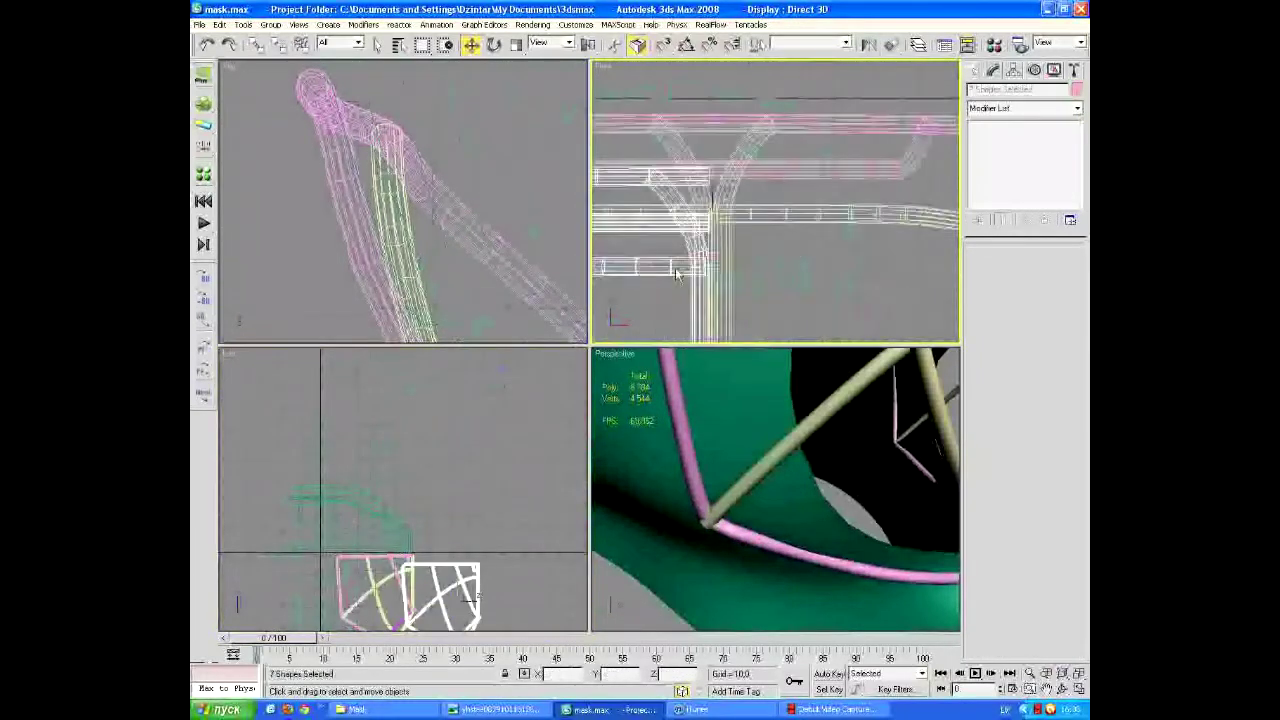
scroll(695, 222, "up", 8)
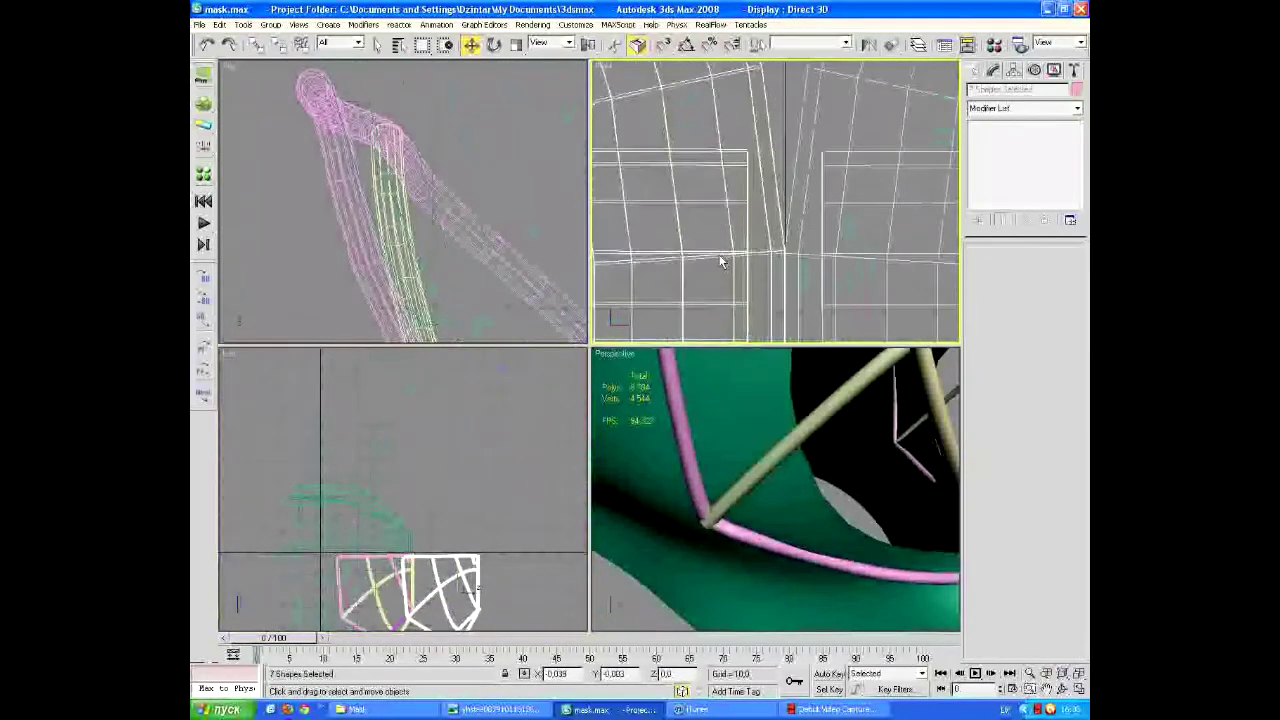
scroll(718, 262, "up", 6)
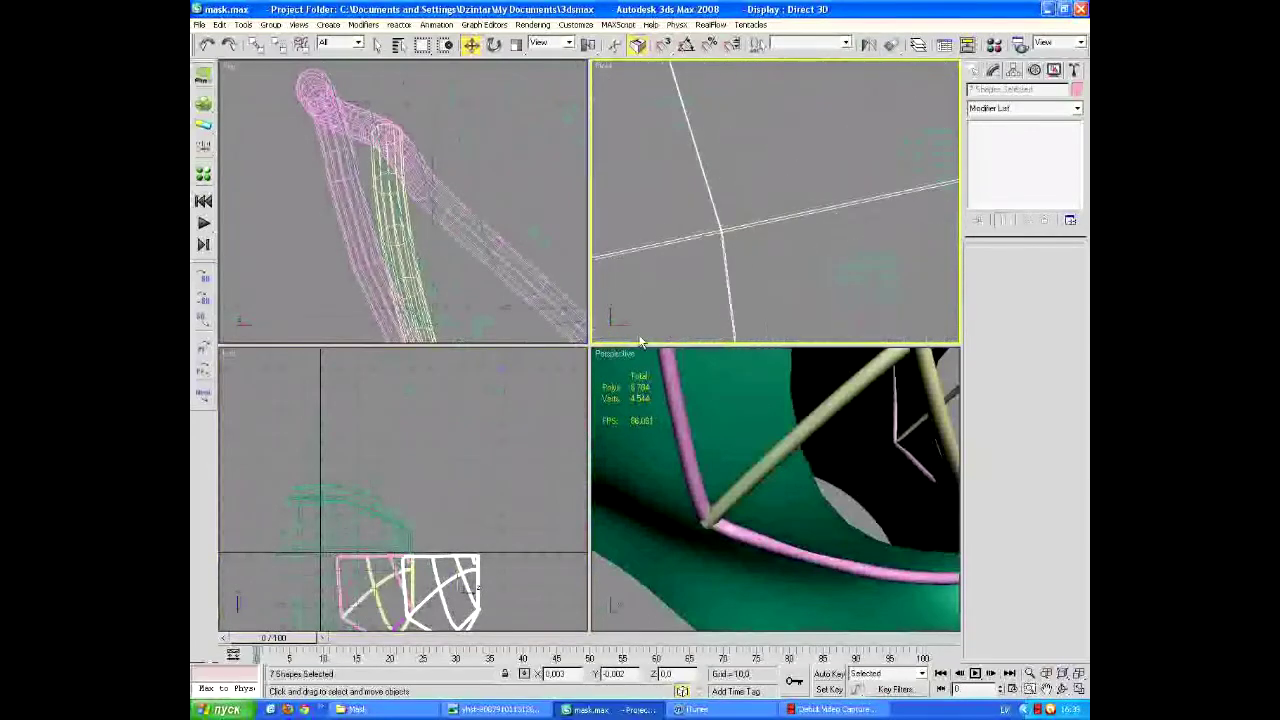
scroll(349, 530, "up", 10)
scroll(349, 530, "up", 8)
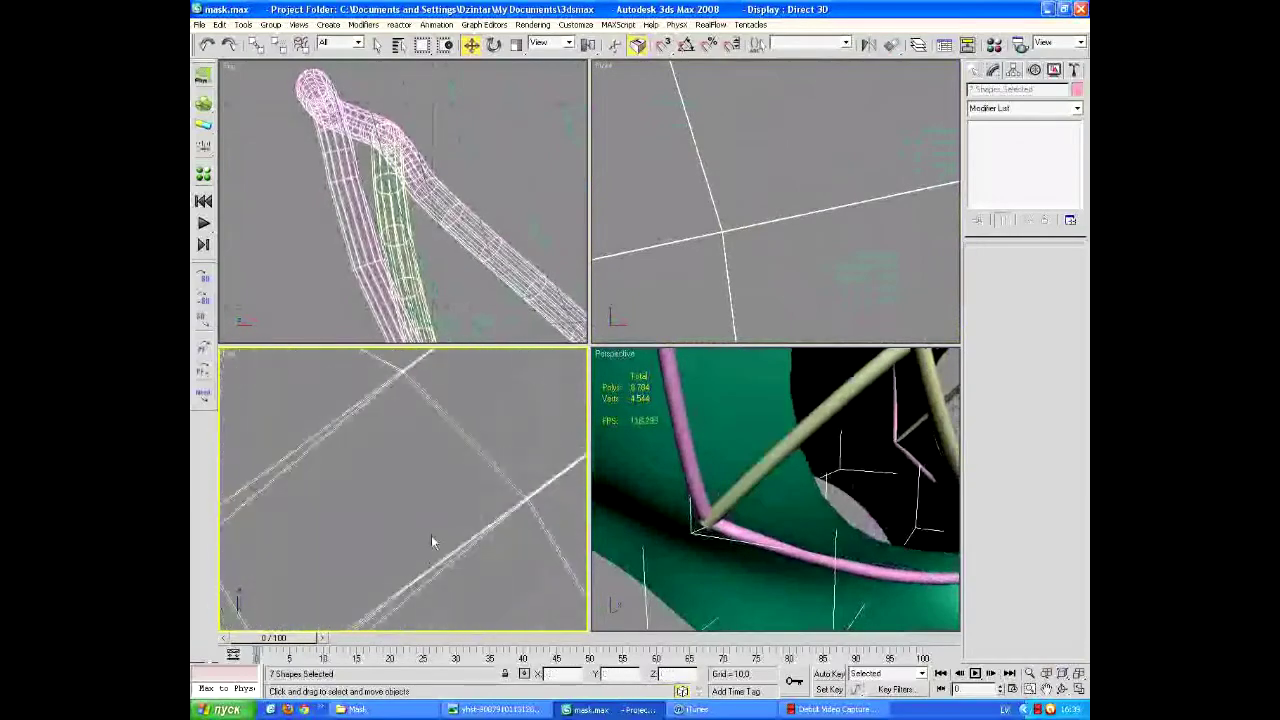
Remove the full welded cage, keeping only the repositioned half cage on the helmet
scroll(432, 541, "down", 8)
left_click(510, 418)
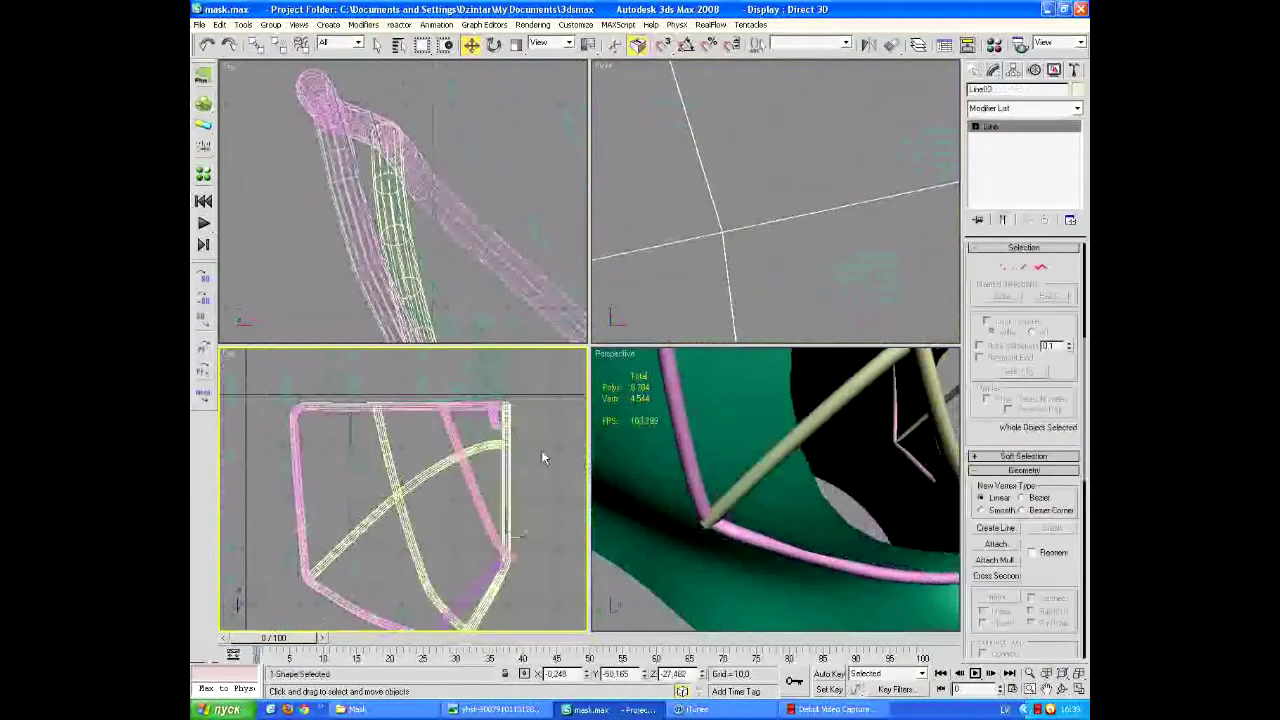
scroll(541, 450, "down", 5)
left_click(541, 450)
right_click(457, 490)
key("Escape")
scroll(715, 578, "down", 5)
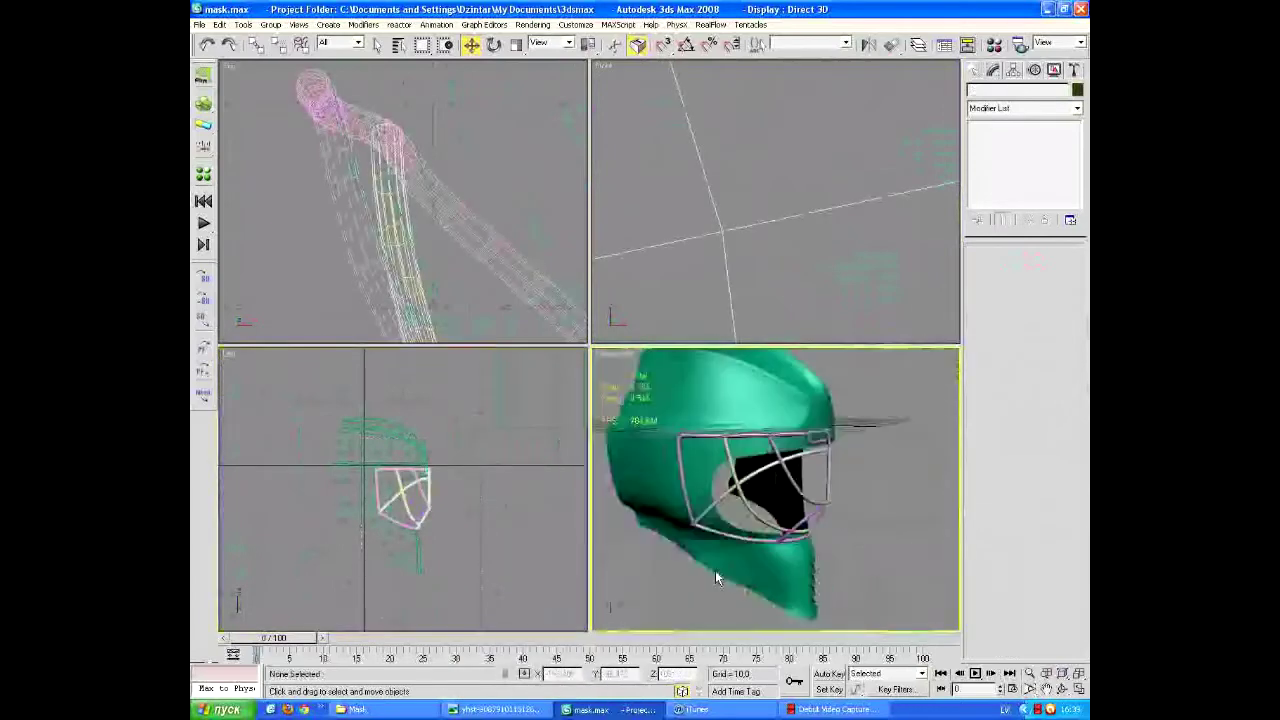
Move the half outer frame's bottom centre end vertex onto the lower end of the vertical bar
scroll(532, 462, "up", 5)
left_click(532, 462)
scroll(857, 495, "up", 8)
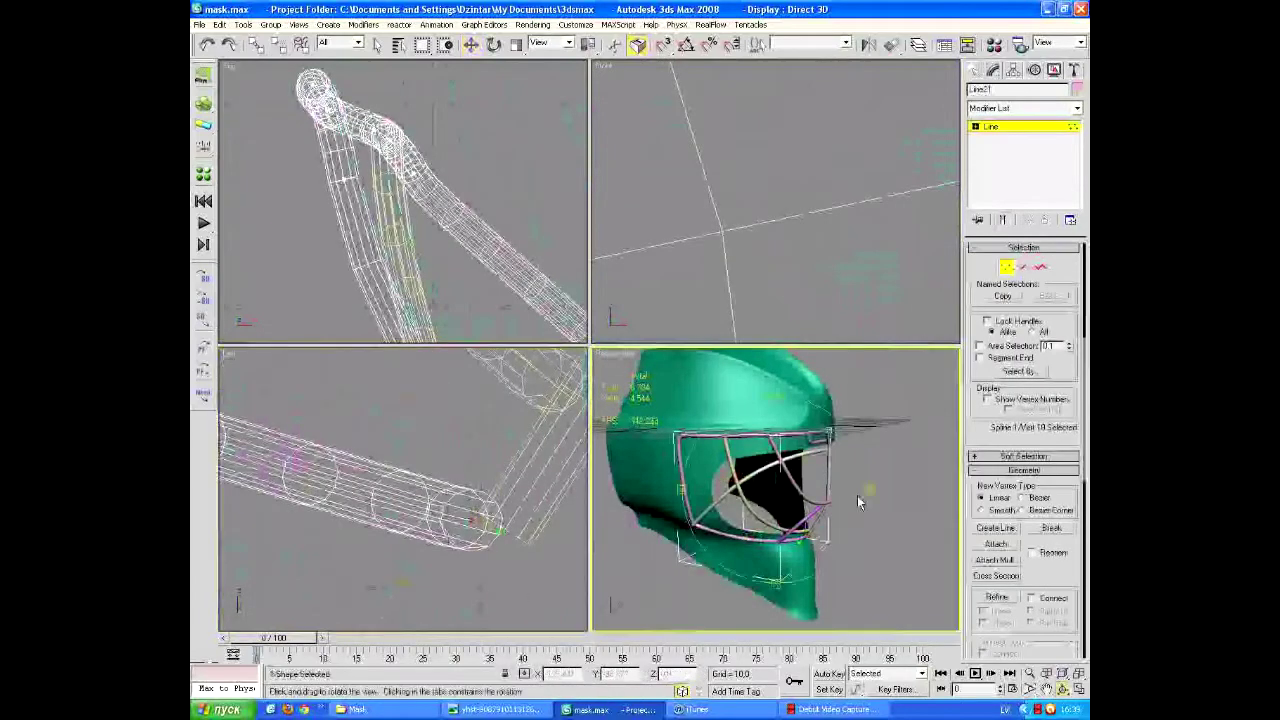
scroll(468, 155, "up", 8)
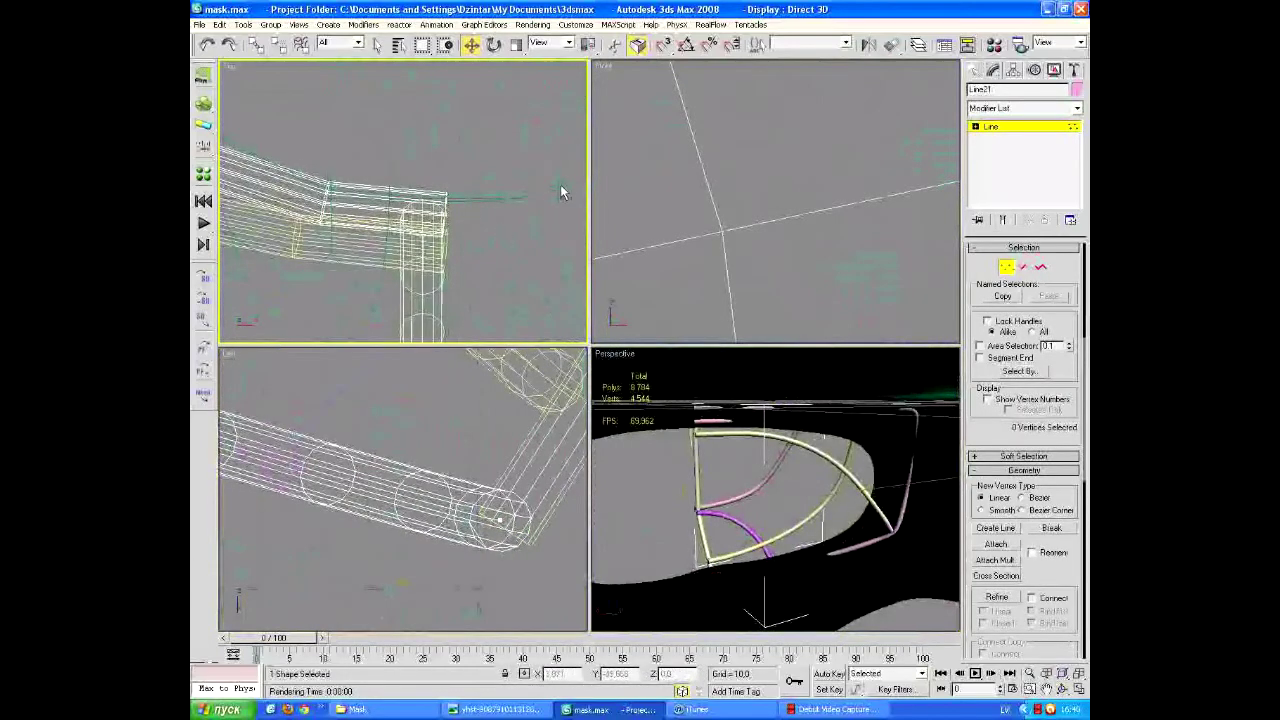
Adjust the half outer frame's top centre end vertex along Y, keeping it on the centre line
scroll(447, 163, "down", 3)
left_click(420, 296)
scroll(420, 296, "up", 4)
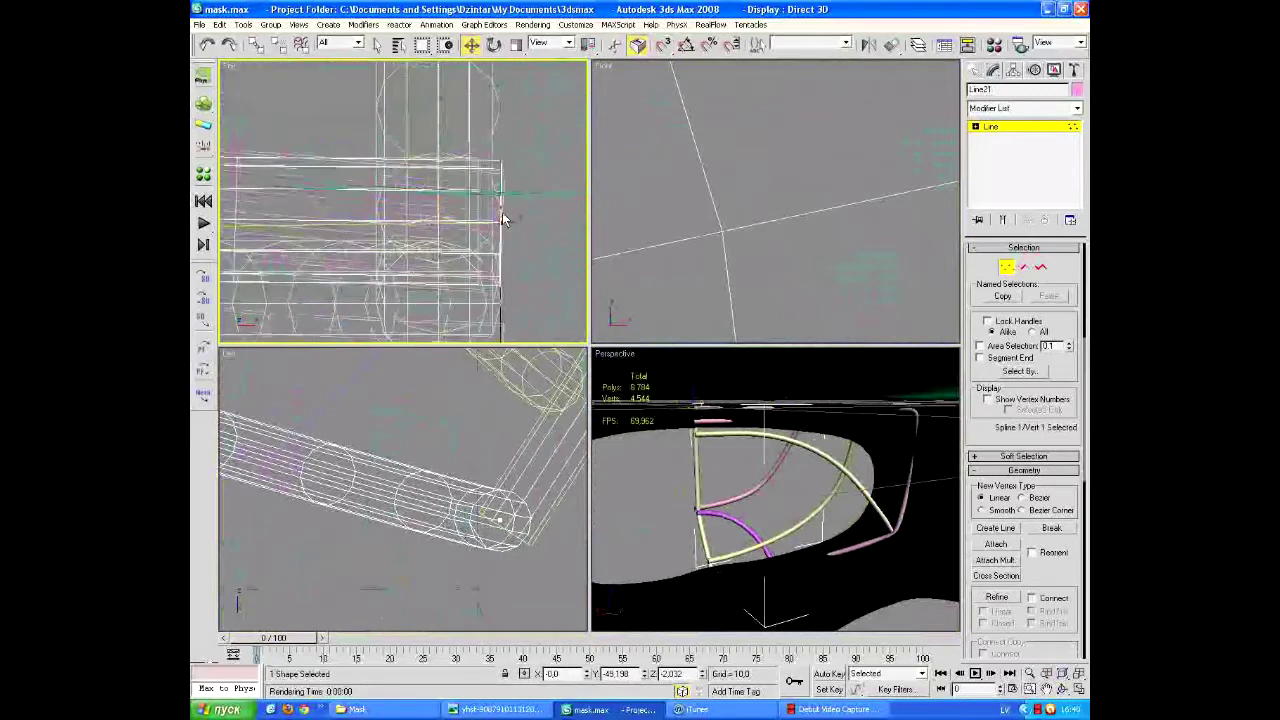
scroll(512, 237, "down", 4)
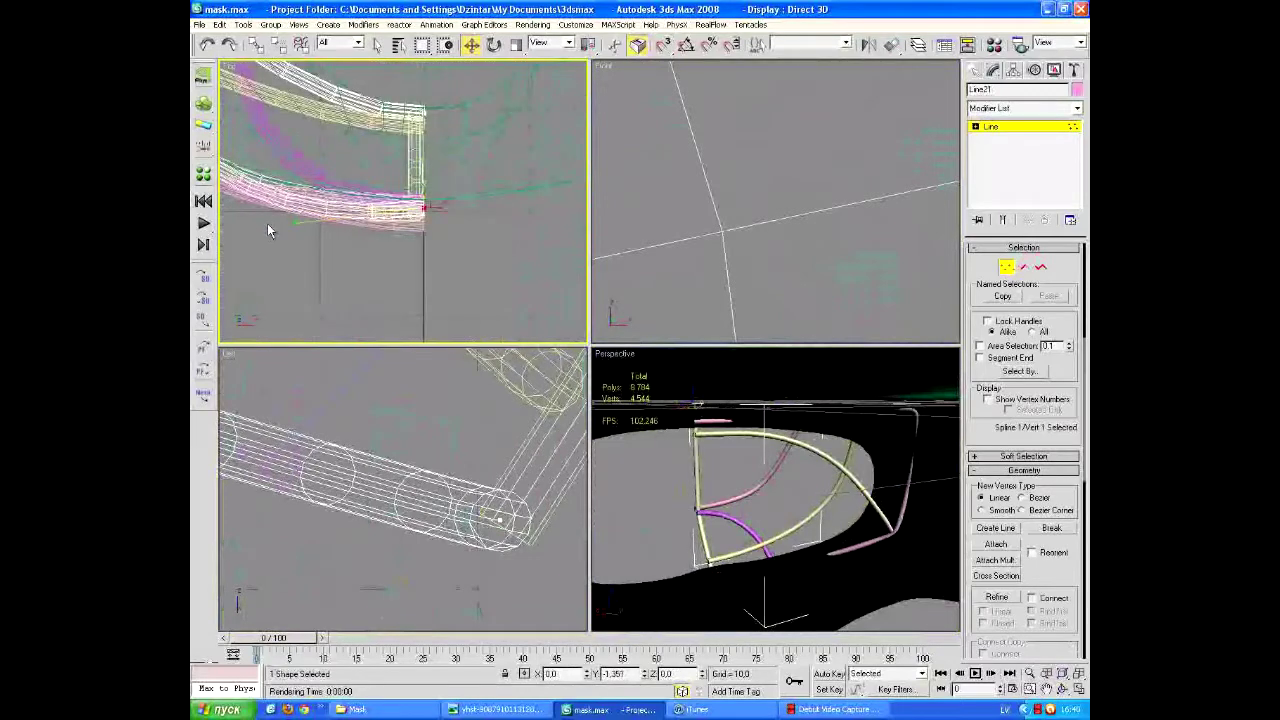
scroll(346, 287, "up", 2)
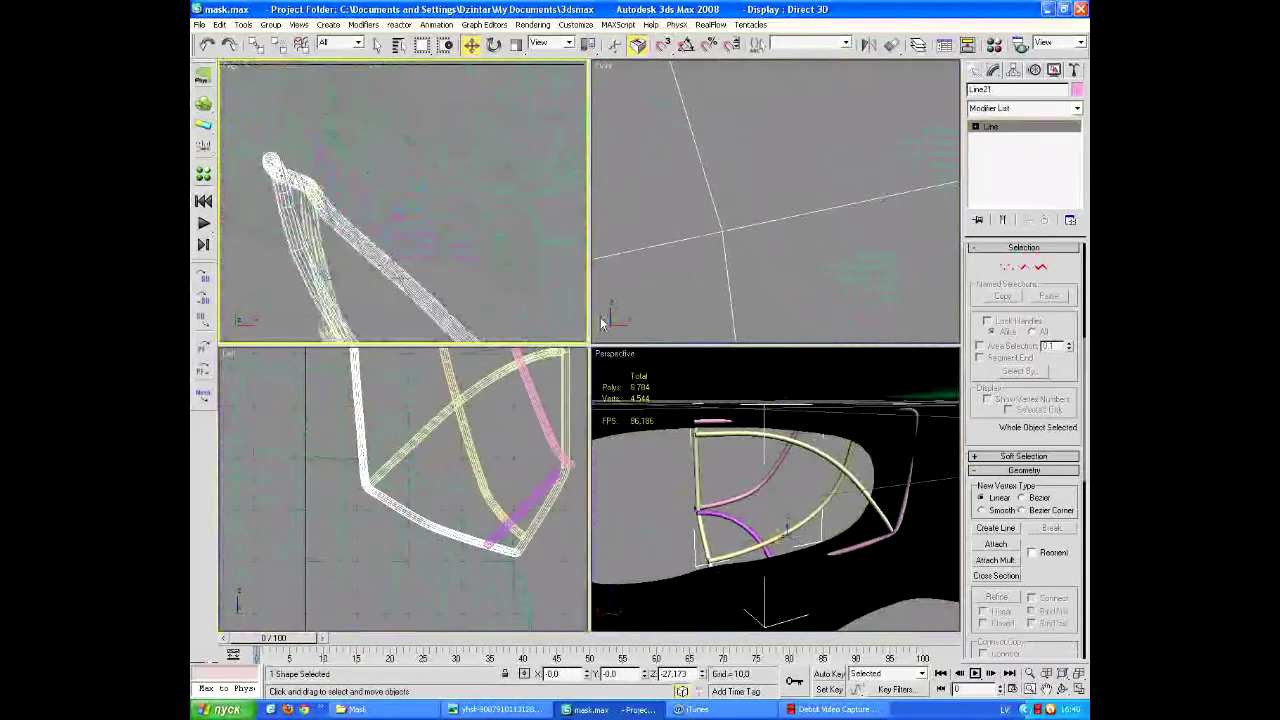
Reposition the half outer frame's side upright vertices above the lower corner to even out the bar's bend
left_click(355, 232)
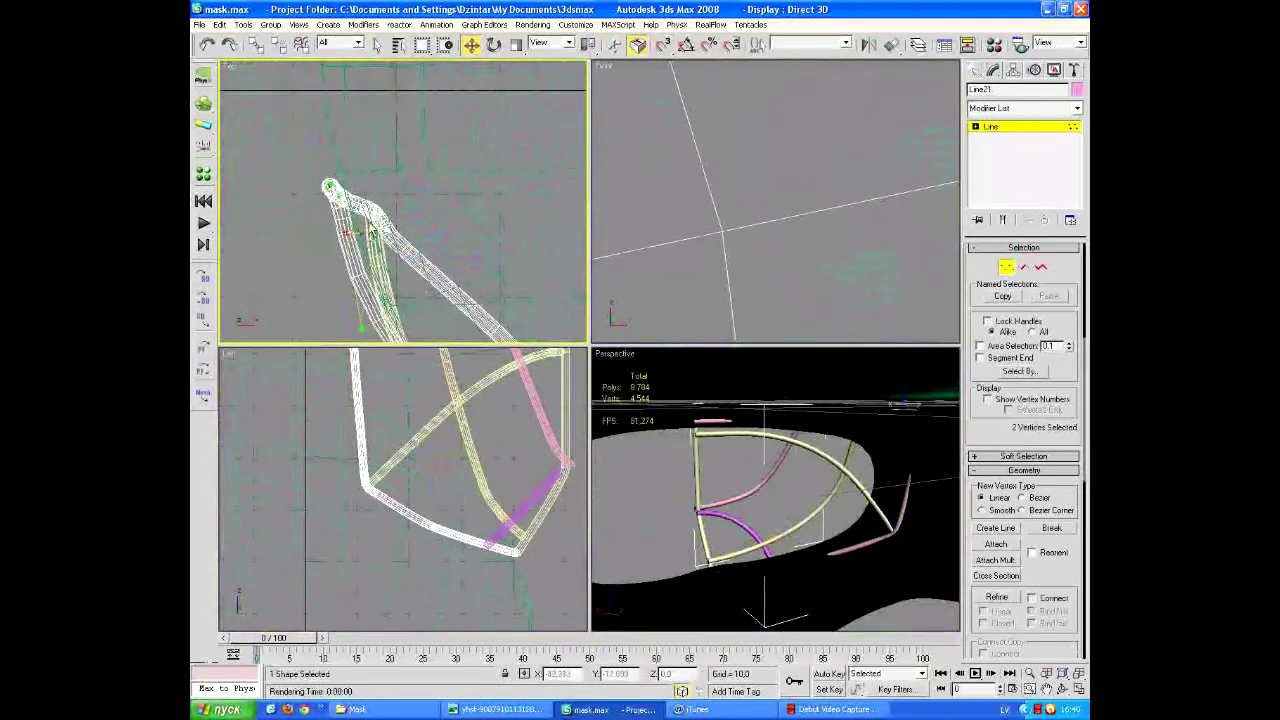
middle_click_drag(372, 232, 373, 291, "alt")
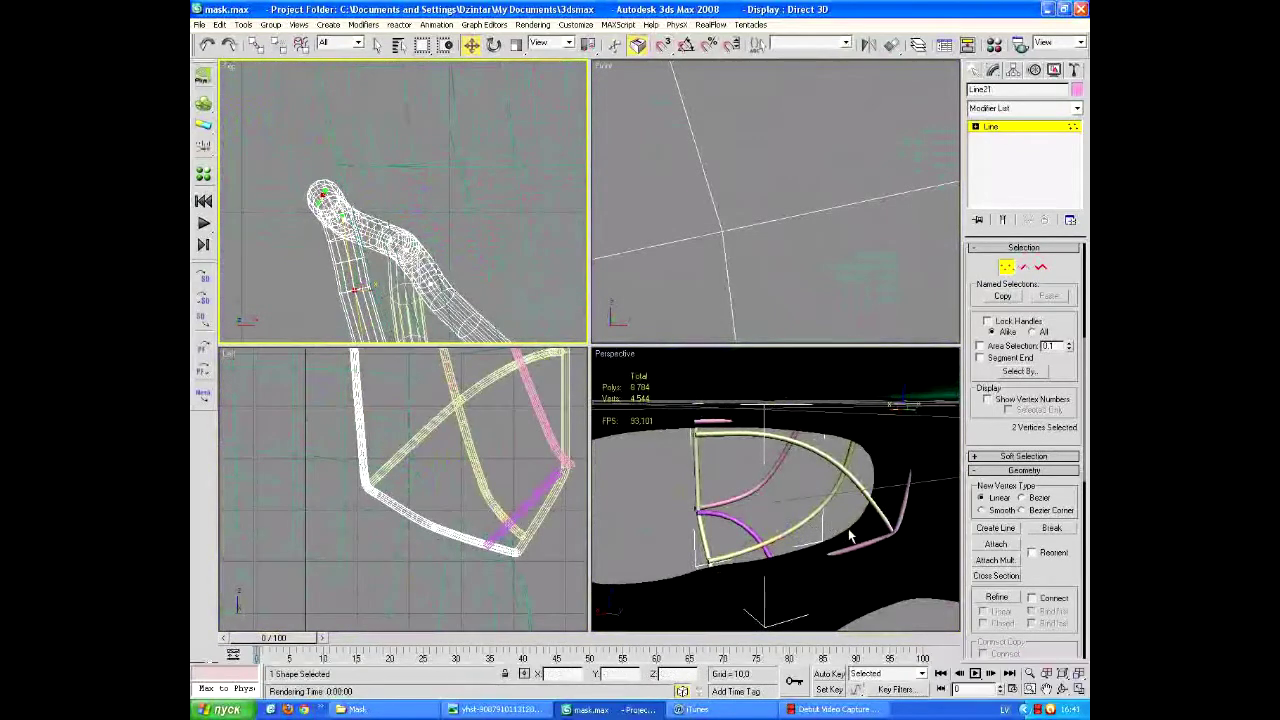
left_click(887, 524, "ctrl")
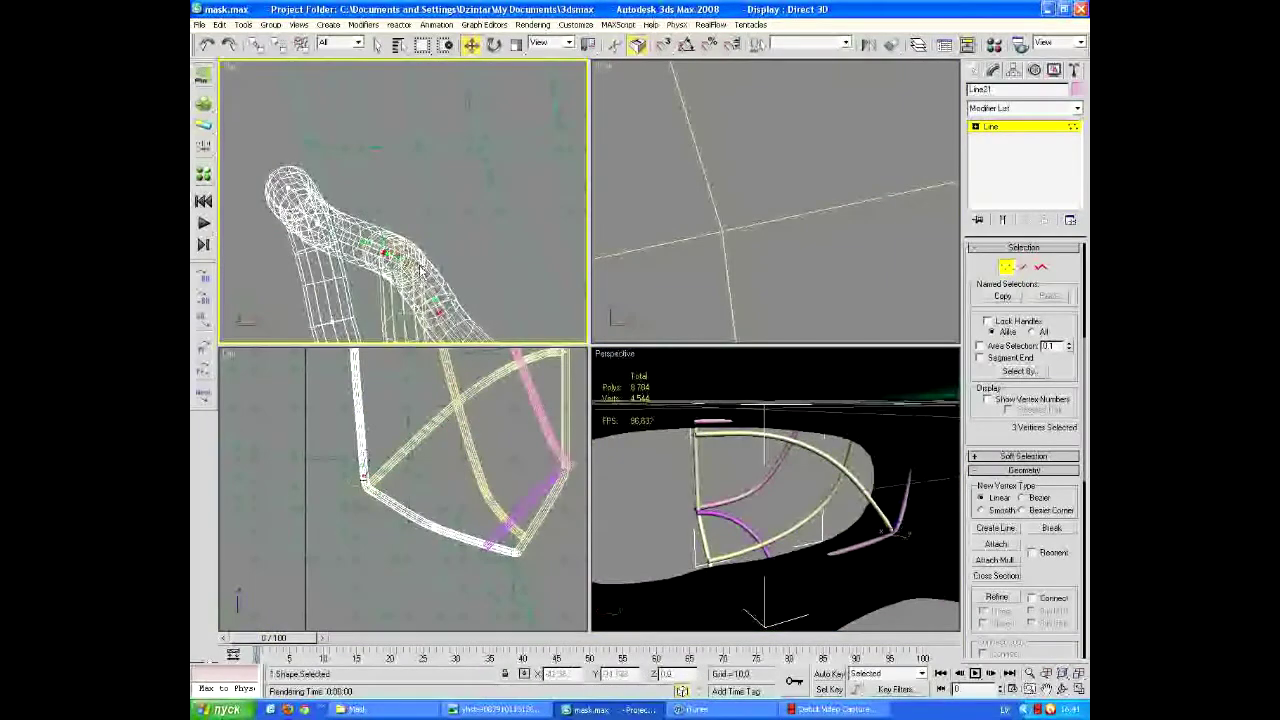
scroll(435, 462, "up", 3)
scroll(734, 129, "up", 5)
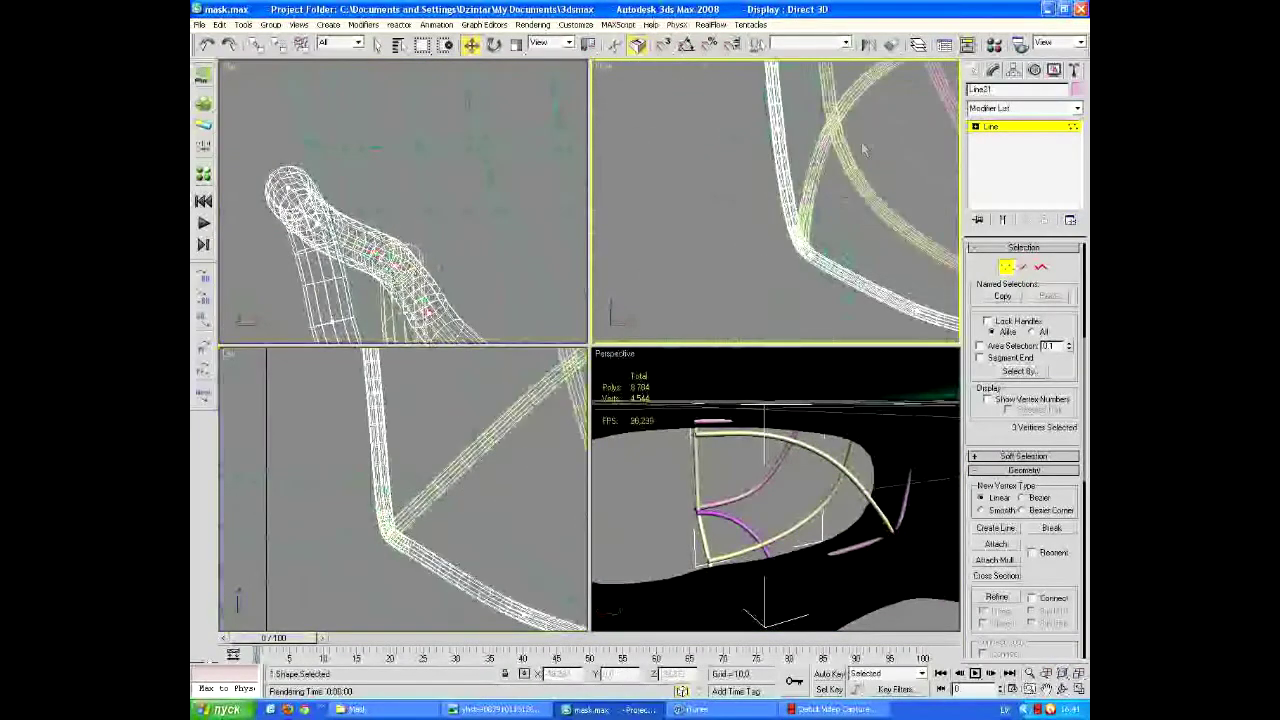
middle_click_drag(790, 268, 776, 234, "alt")
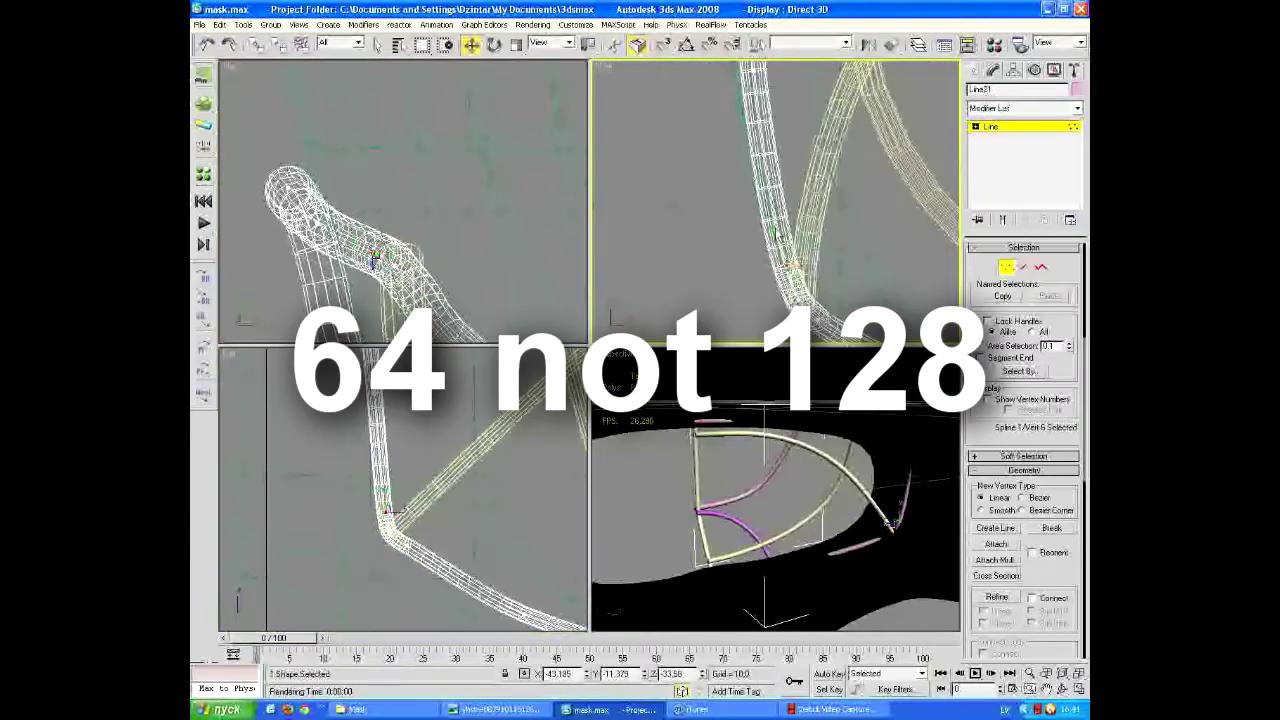
mouse_move(755, 190)
left_mouse_down()
mouse_move(757, 179)
mouse_move(790, 206)
mouse_move(772, 205)
left_mouse_up()
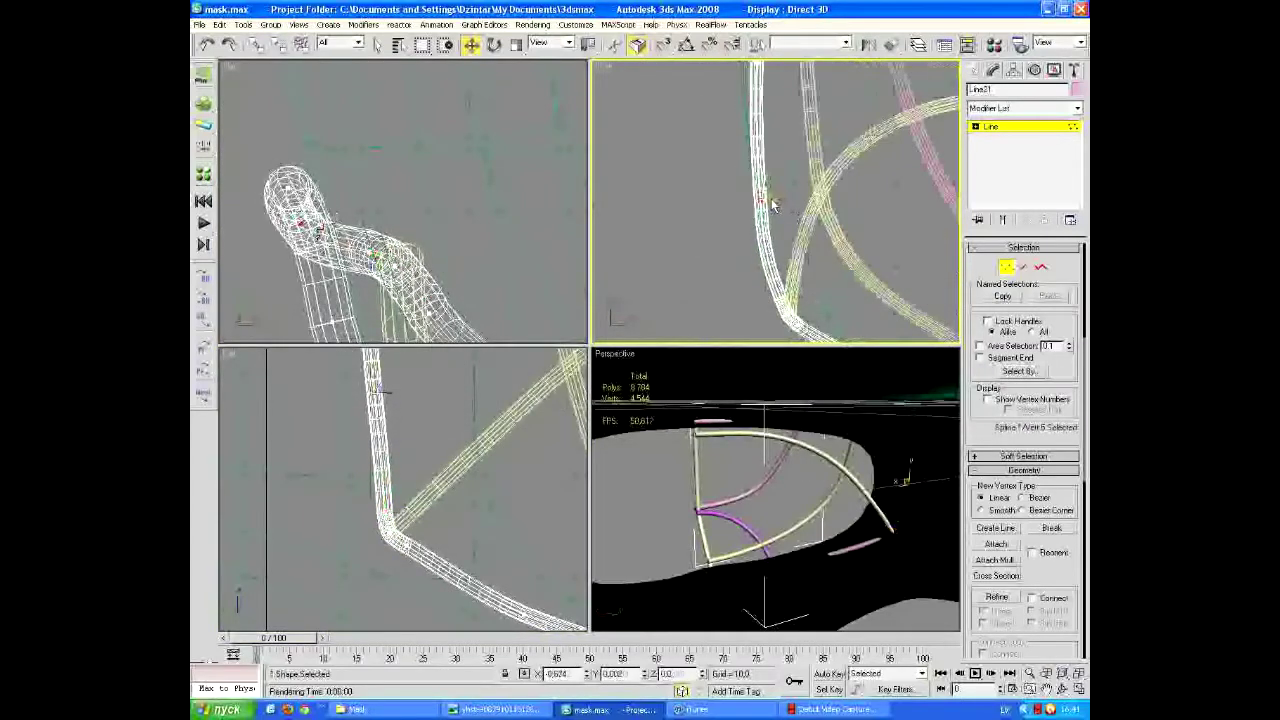
Reposition the half outer frame's vertex just past the lower side corner, where the diagonal bar joins
scroll(760, 215, "down", 5)
scroll(790, 190, "up", 6)
left_click(790, 185)
right_click(795, 188)
key("Escape")
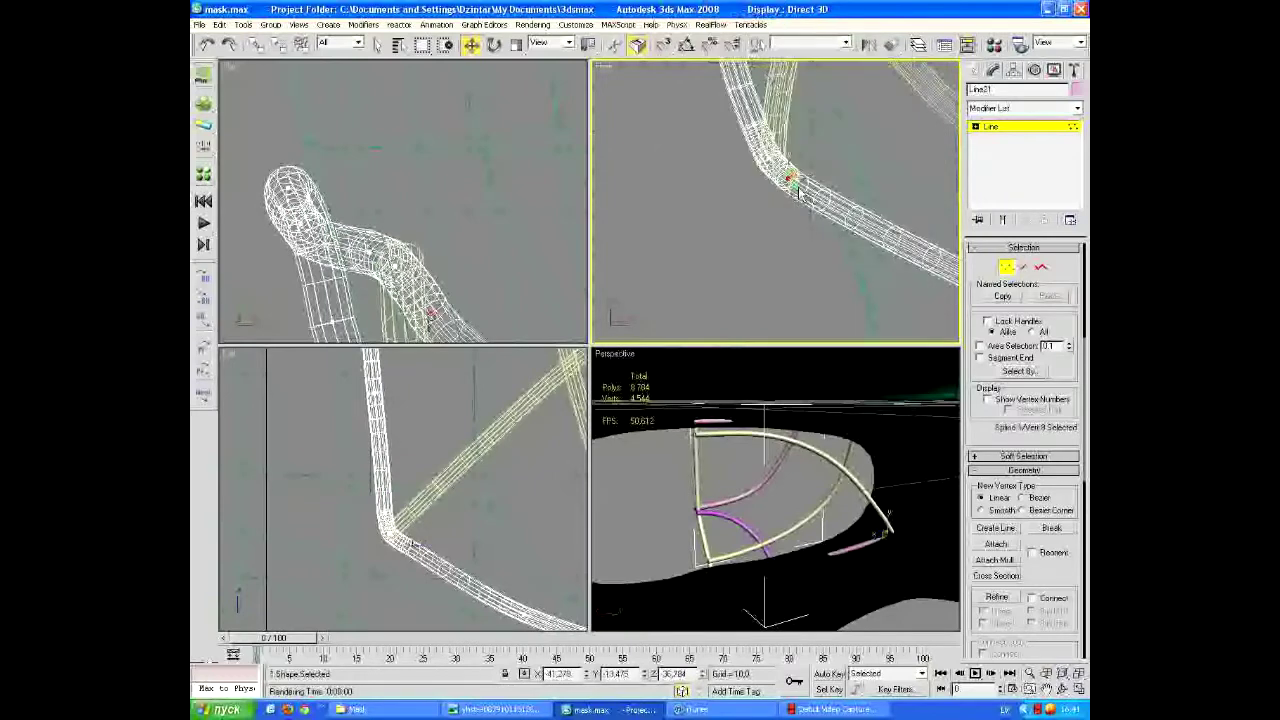
mouse_move(440, 500)
left_mouse_down()
mouse_move(458, 472)
mouse_move(455, 510)
left_mouse_up()
scroll(400, 210, "up", 4)
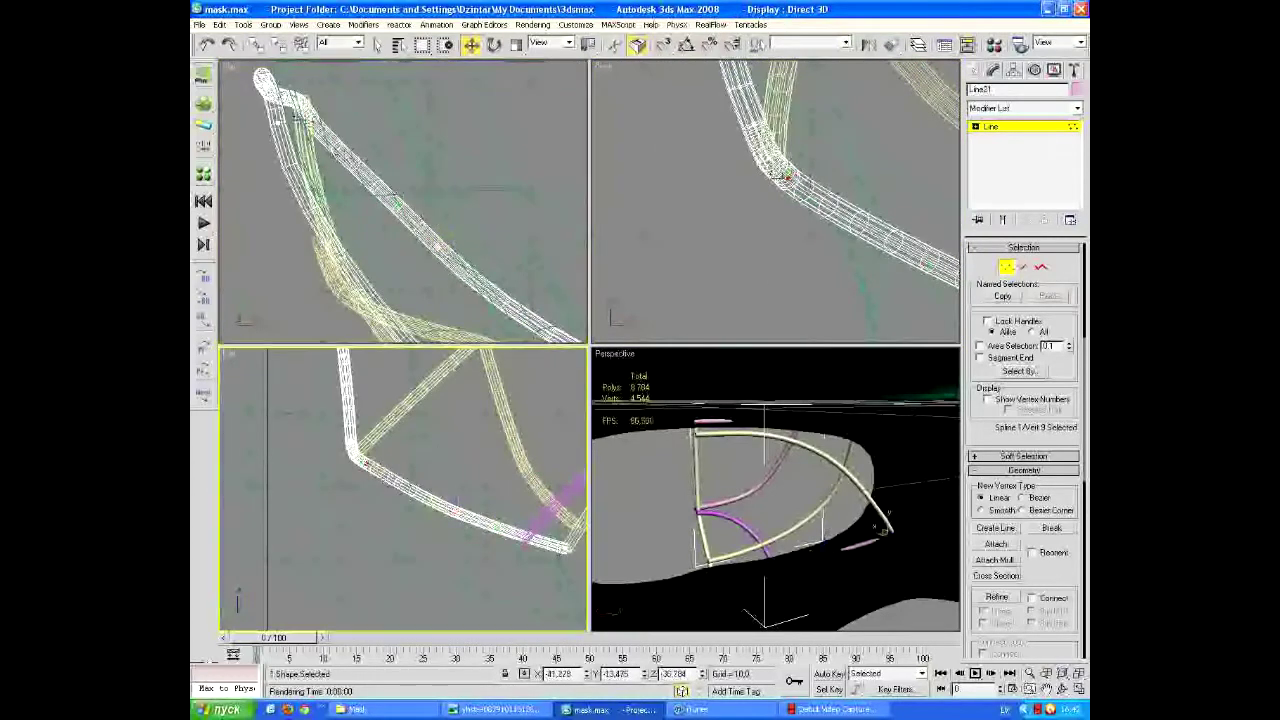
Reposition the half outer frame's vertices along the lower bar and beside the side corner to smooth its curve
left_click_drag(296, 117, 333, 157)
left_click_drag(445, 244, 389, 218)
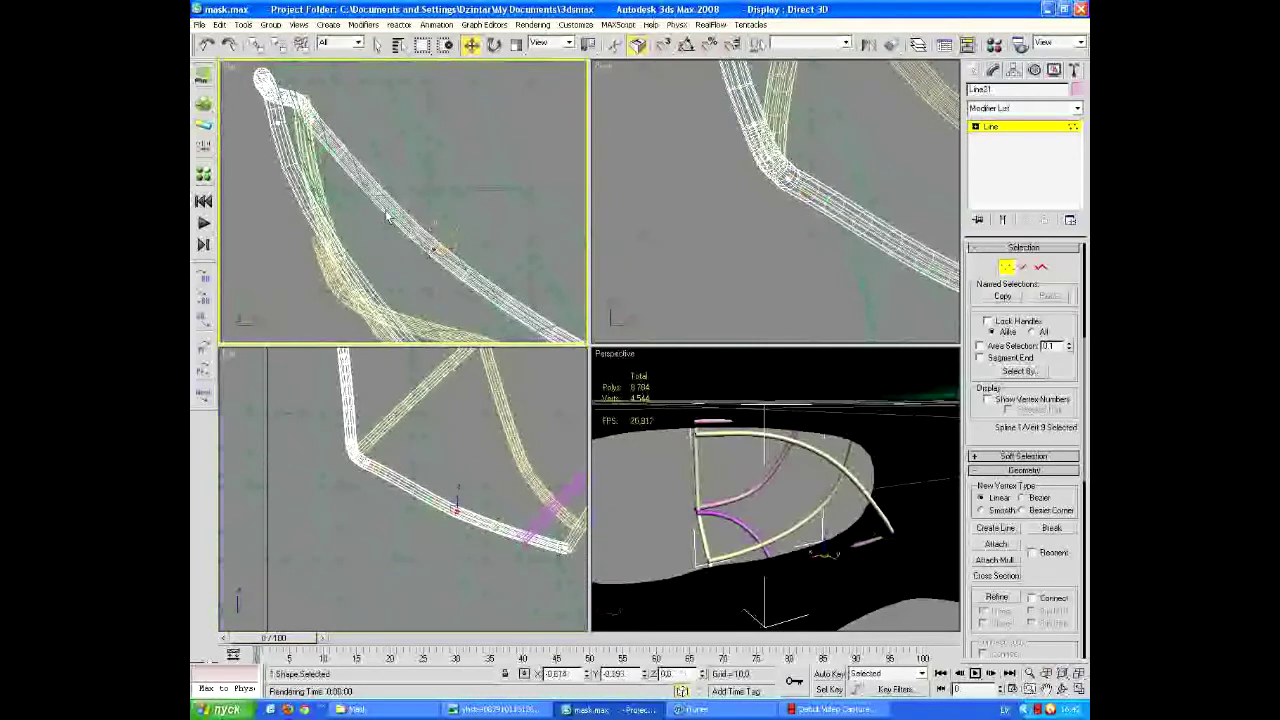
left_click_drag(468, 305, 390, 207)
scroll(415, 467, "up", 3)
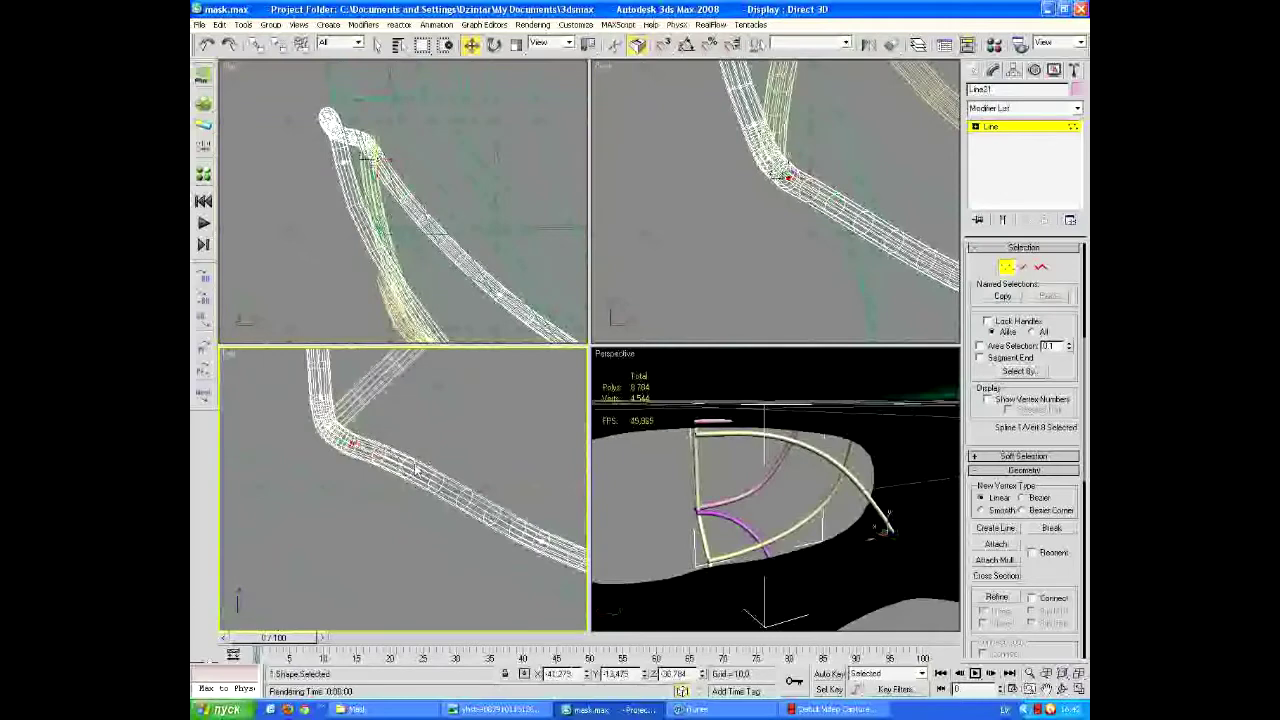
left_click_drag(415, 470, 408, 472)
key("ctrl+z")
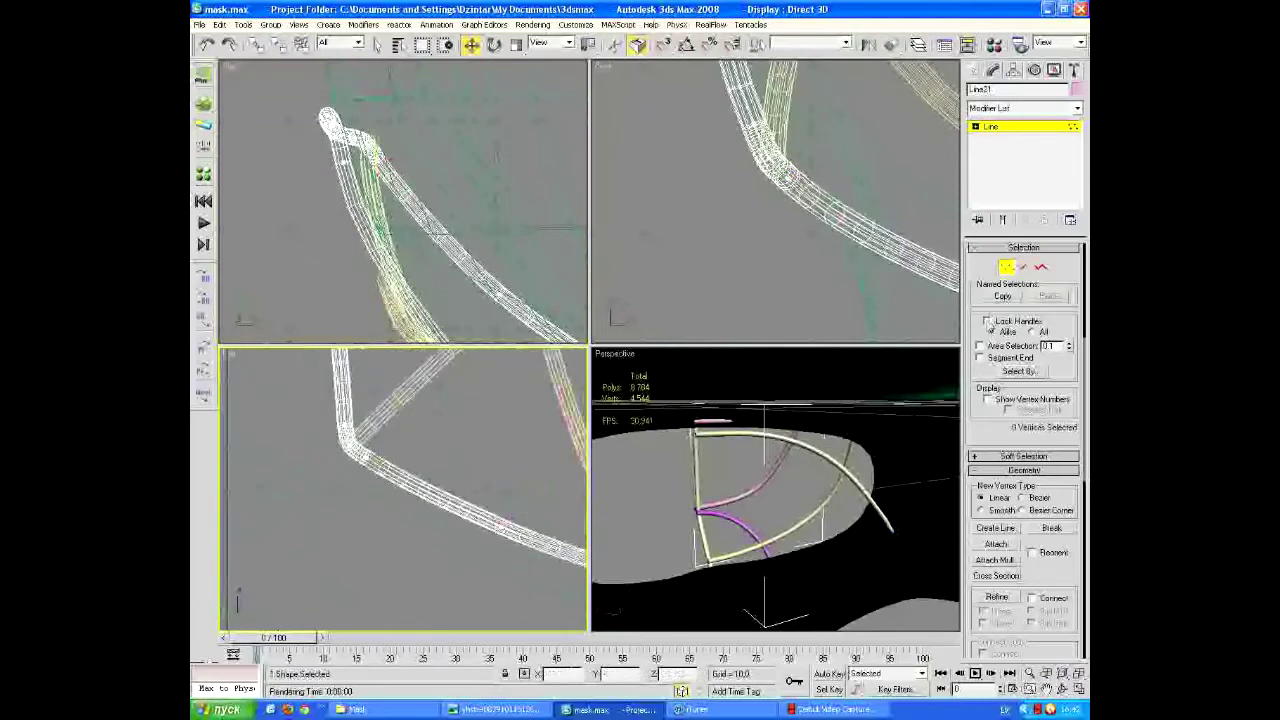
Adjust the short upper bar's centre end vertex along Y, keeping it on the centre line
key("ctrl+z")
key("ctrl+z")
key("ctrl+z")
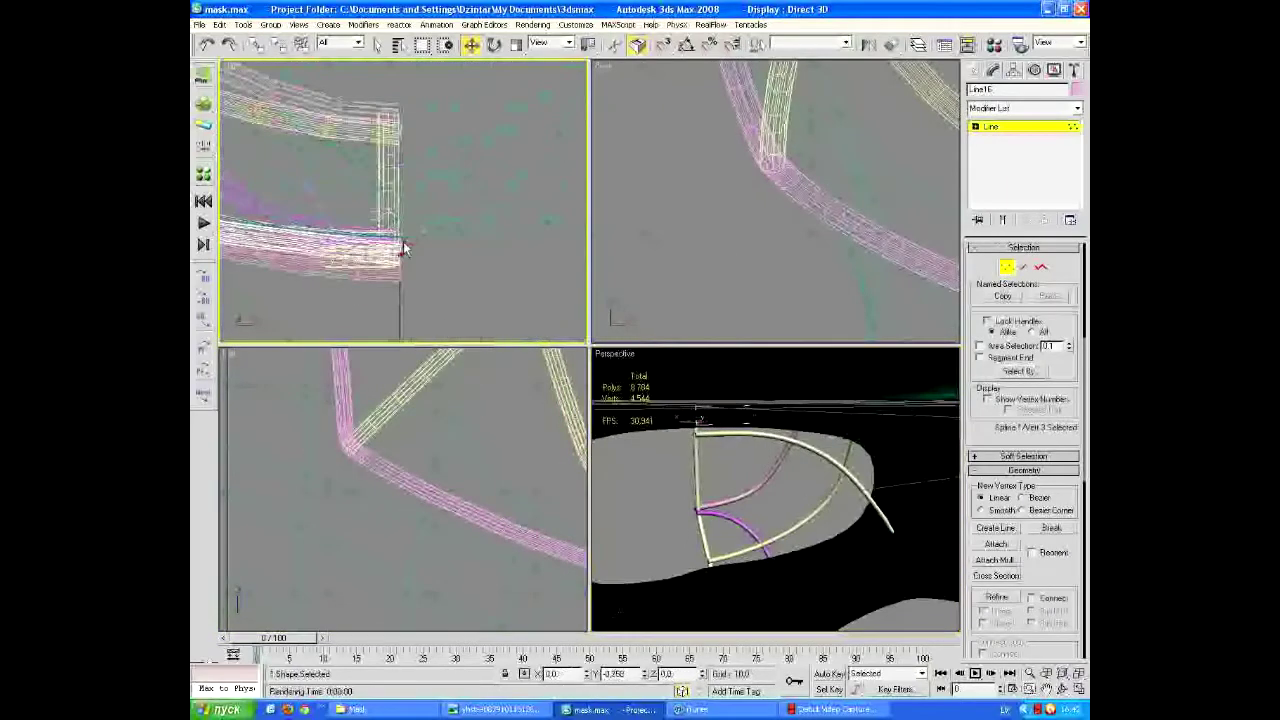
key("ctrl+z")
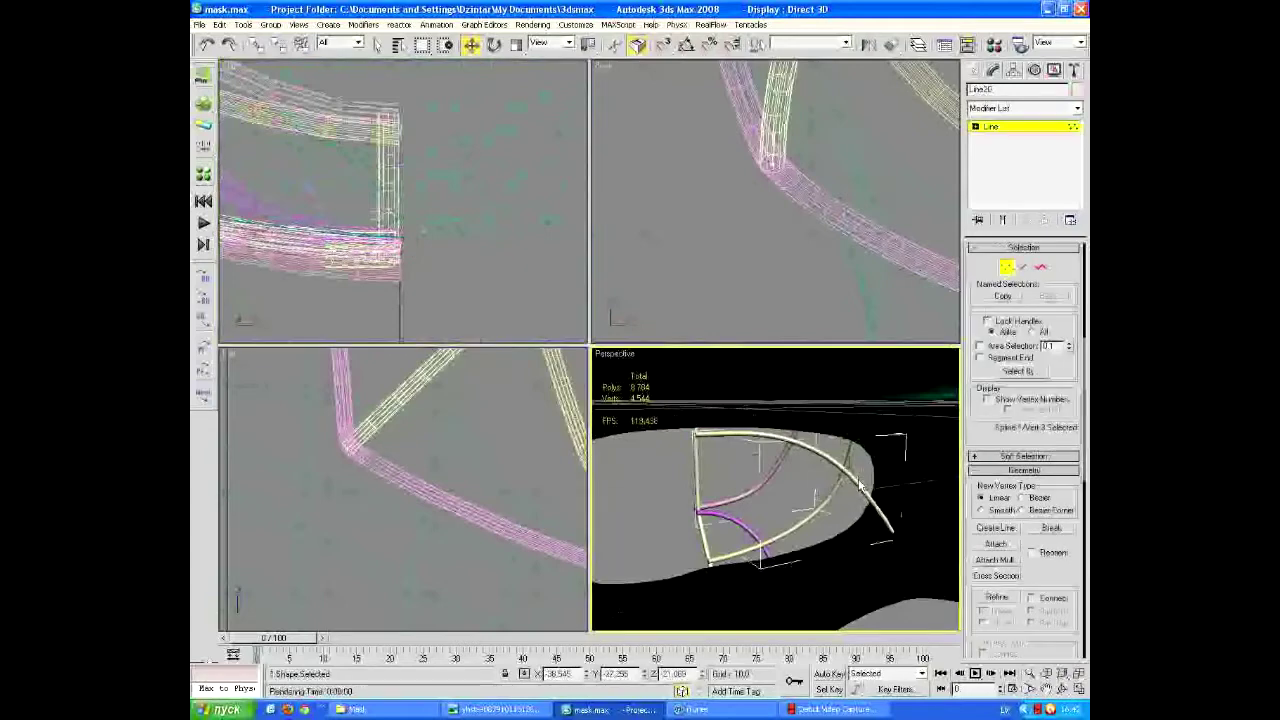
Move the diagonal bar's lower end vertex onto the outer frame's lower side corner and examine the joint
middle_click_drag(500, 495, 293, 474)
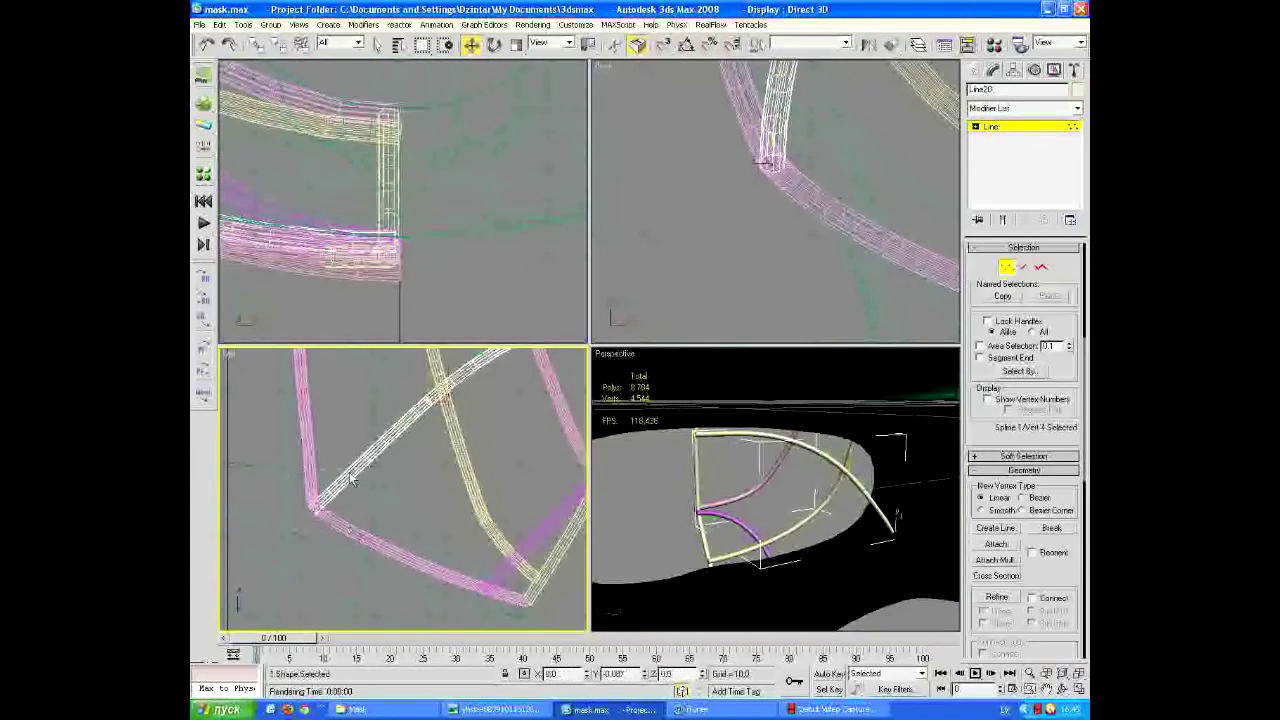
middle_click_drag(357, 330, 389, 279, "alt")
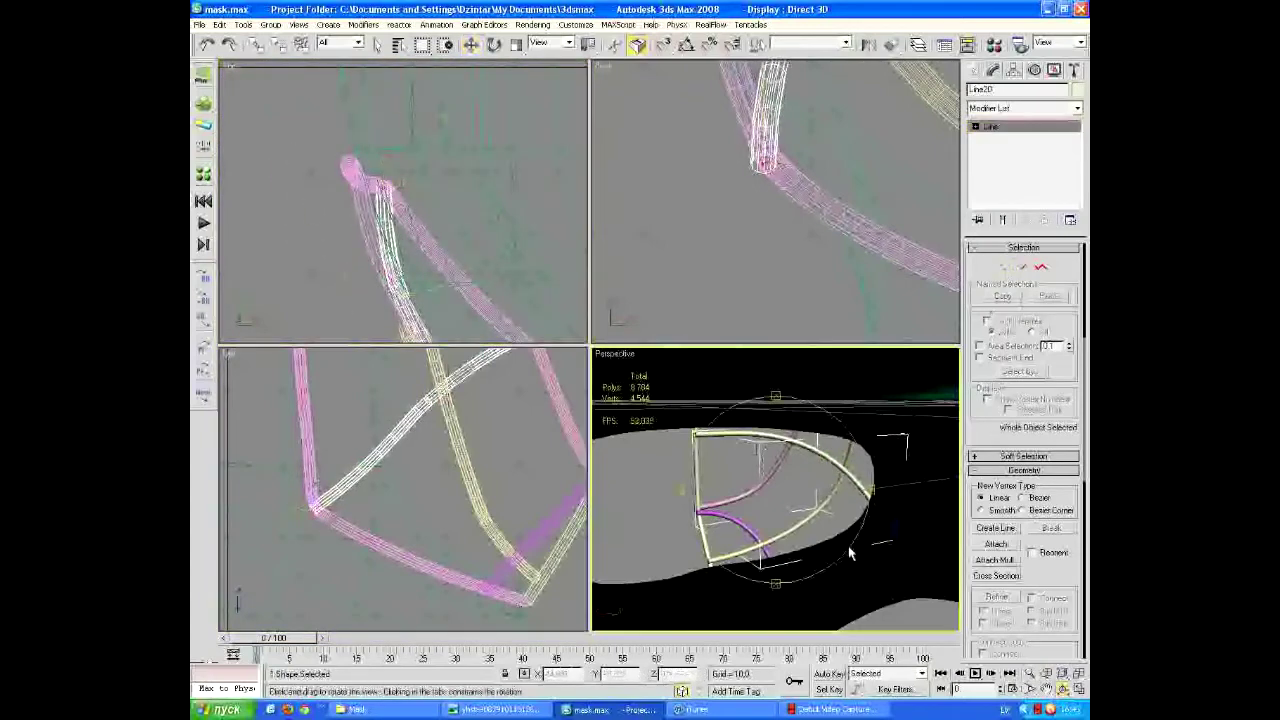
middle_click_drag(848, 546, 700, 470, "alt")
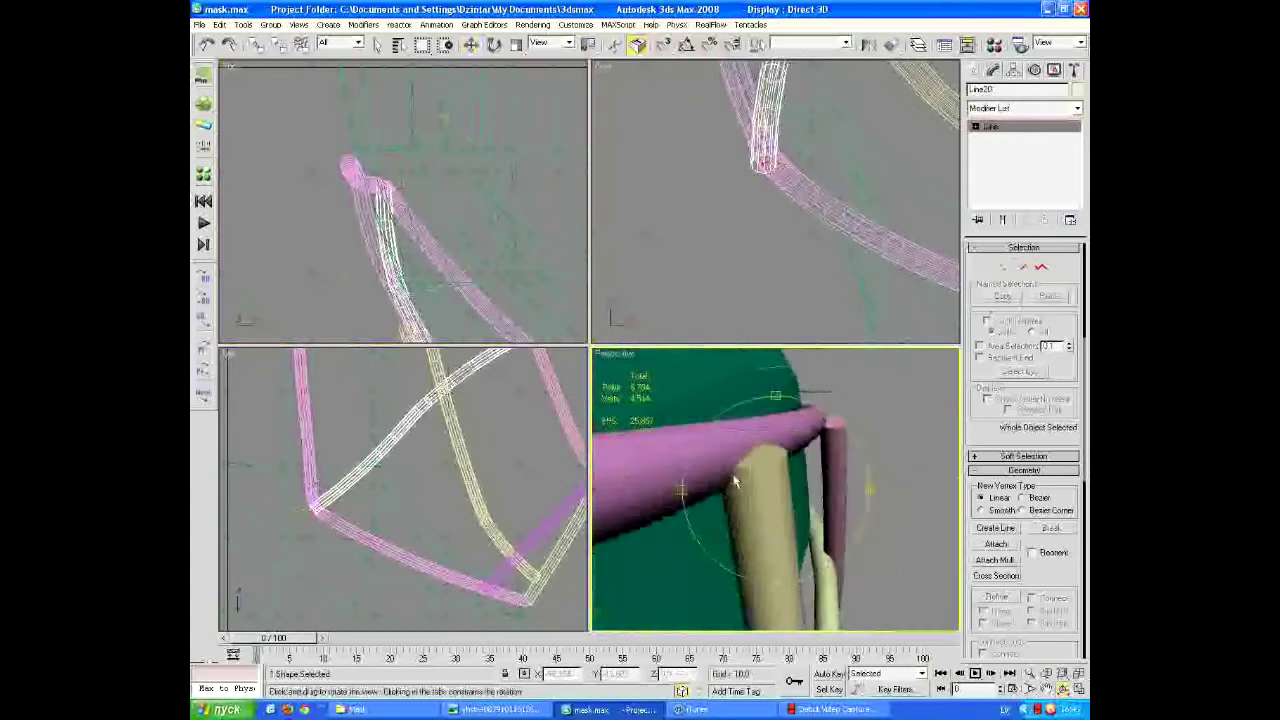
Reposition the curved side bar's upper end vertex where it meets the outer frame's top bar
key("1")
key("w")
left_click(445, 242)
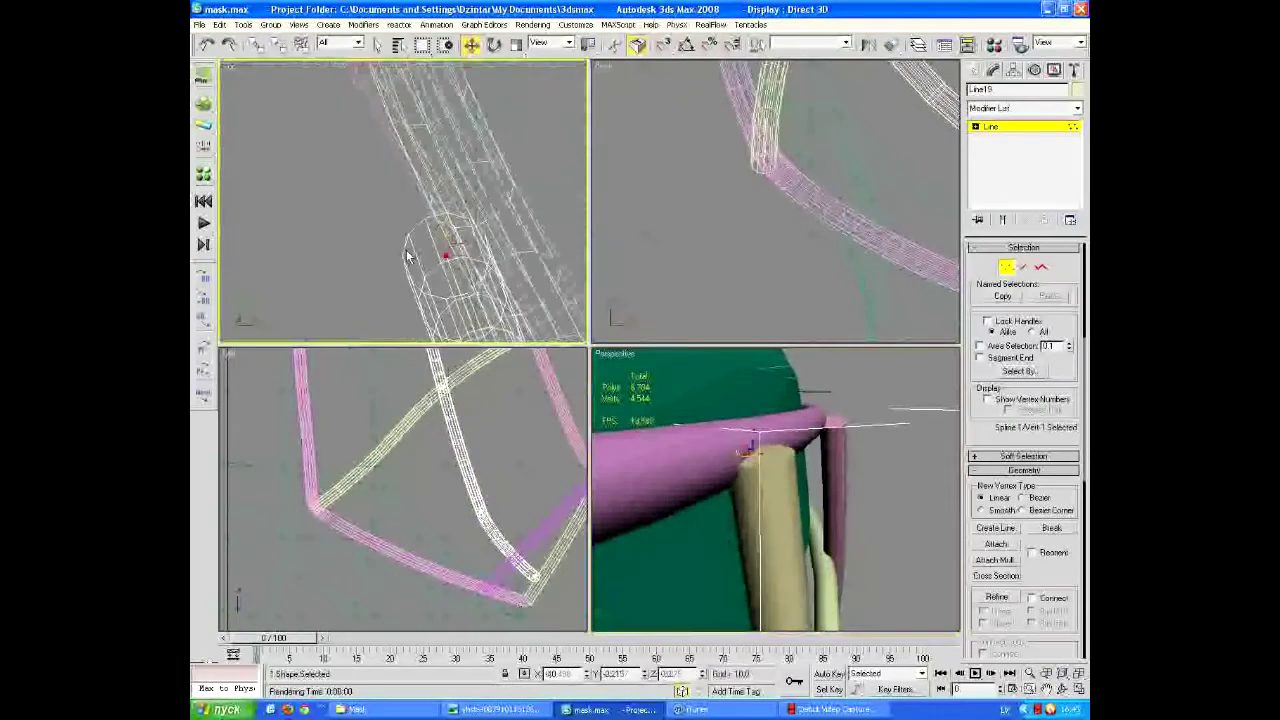
left_click_drag(407, 257, 424, 251)
middle_click_drag(680, 470, 804, 368, "alt")
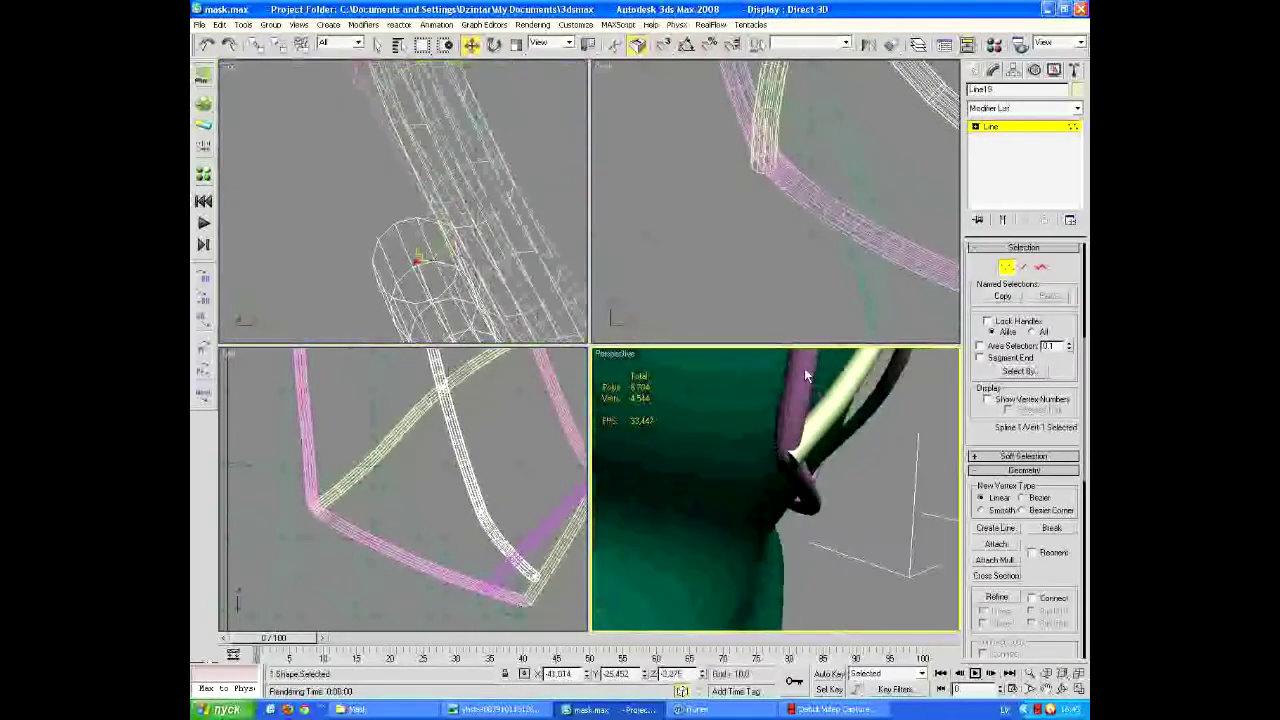
Shift the diagonal bar's lower end vertex outward along X so it sits against the outer frame's side corner
left_click(812, 438)
middle_click_drag(731, 450, 401, 449)
scroll(451, 243, "up", 5)
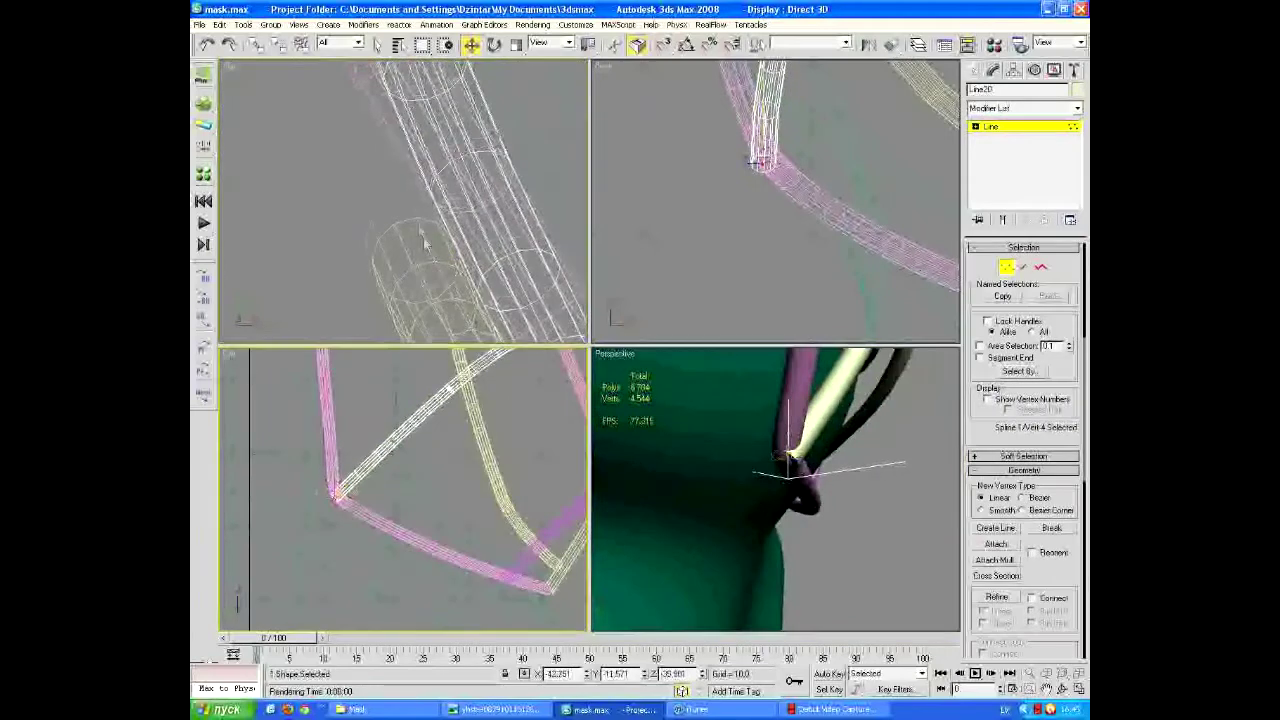
middle_click_drag(451, 243, 420, 380, "alt")
middle_click_drag(760, 470, 830, 462, "alt")
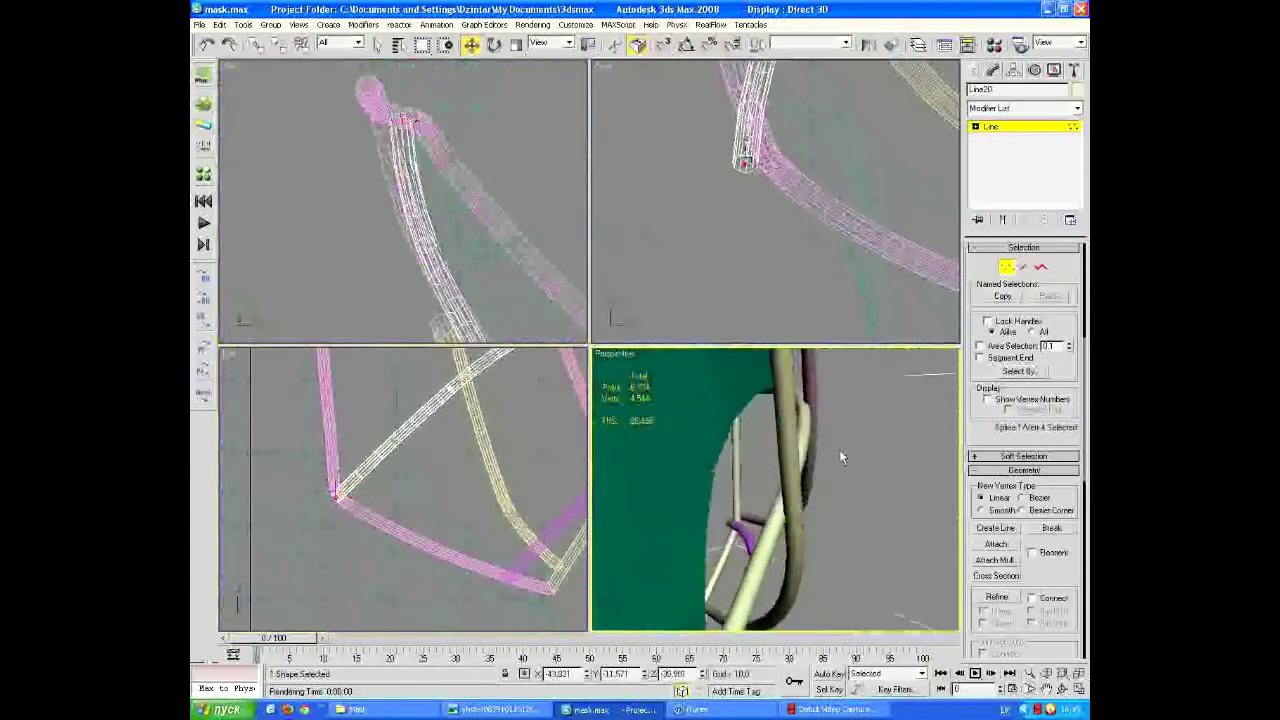
Adjust the diagonal bar's vertex near its crossing with the curved side bar to refine its bend
middle_click_drag(410, 440, 520, 428, "alt")
middle_click_drag(430, 220, 398, 178, "alt")
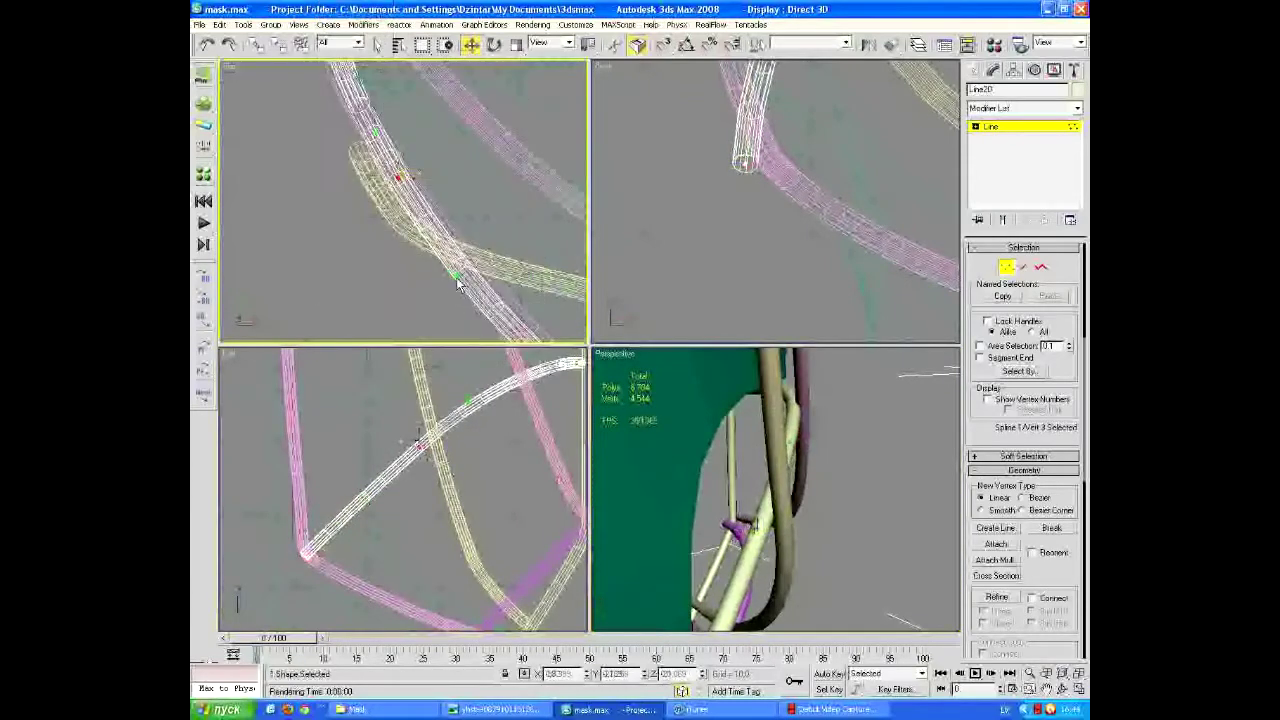
left_click(457, 283)
middle_click_drag(457, 283, 481, 279, "alt")
Reposition the inner curved bar's upper end vertex where it meets the outer frame's top bar
middle_click_drag(840, 440, 790, 505, "alt")
left_click(1007, 267)
left_click(1009, 268)
middle_click_drag(607, 262, 380, 210, "alt")
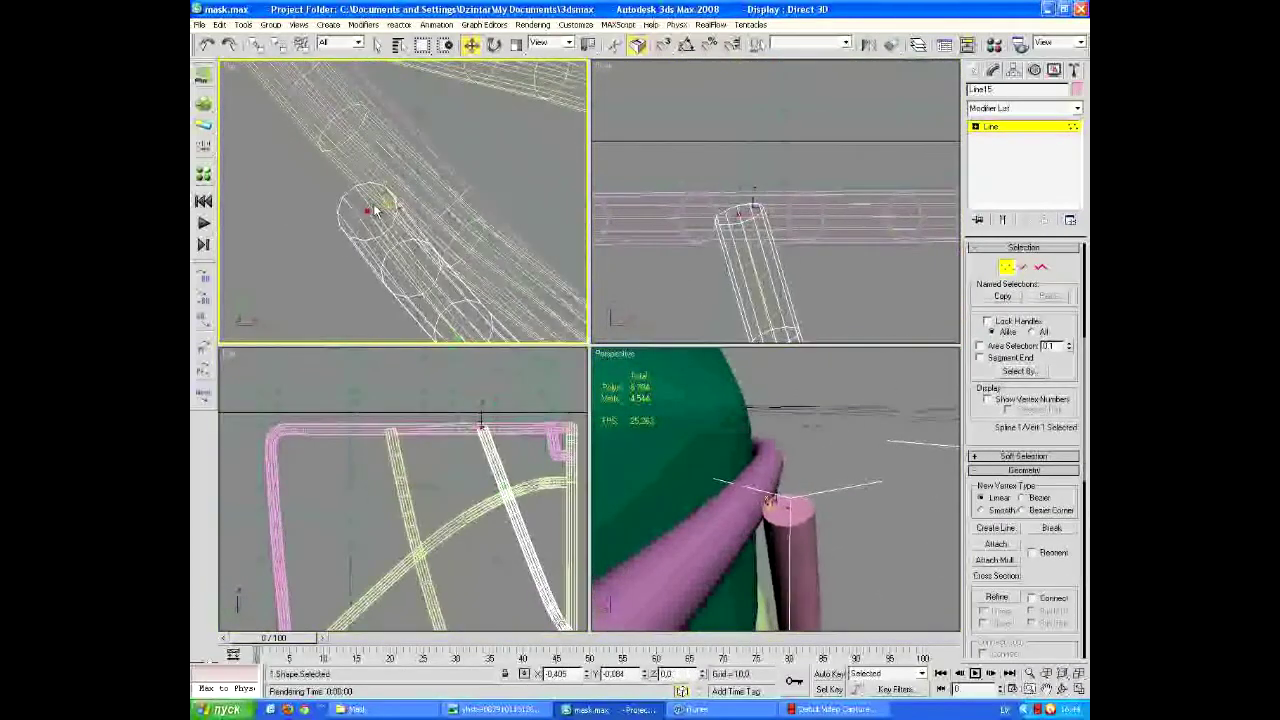
middle_click_drag(790, 430, 868, 482, "alt")
Move the diagonal bar's second vertex along Y to fit it against the neighbouring bars
left_click(792, 489)
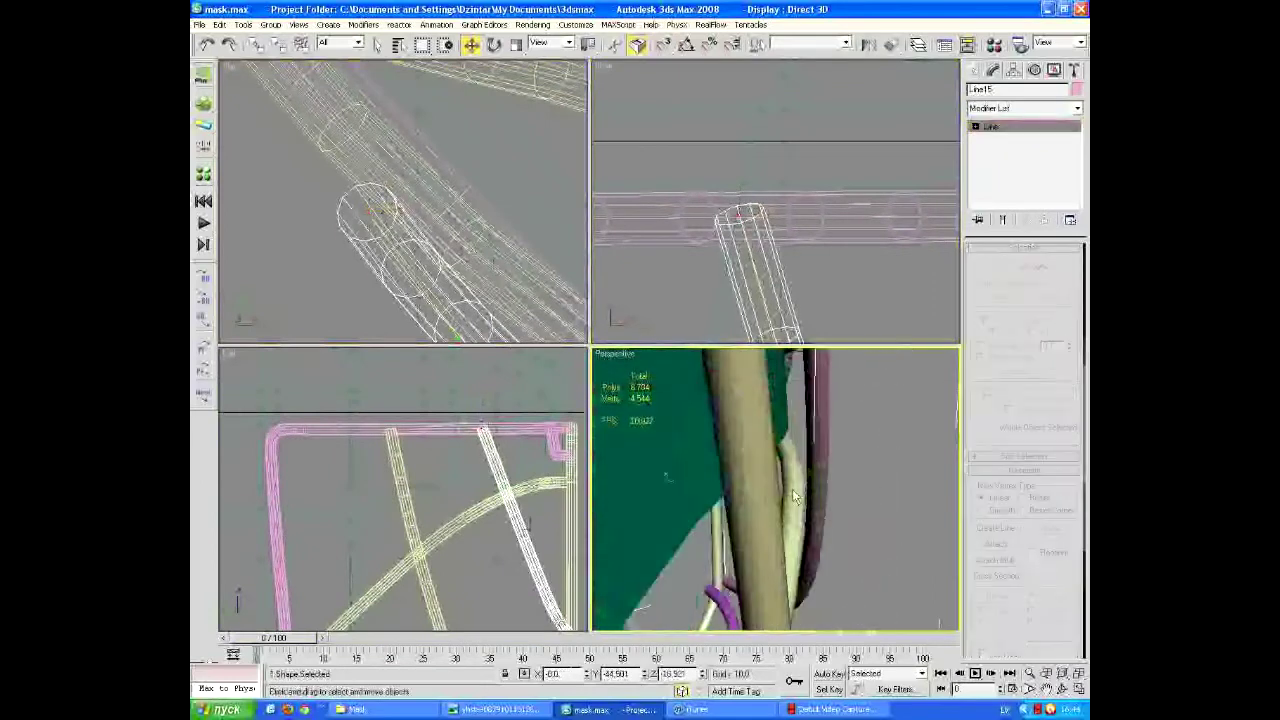
left_click(878, 384)
middle_click_drag(400, 200, 375, 220, "alt")
left_click(491, 300)
scroll(491, 300, "up", 5)
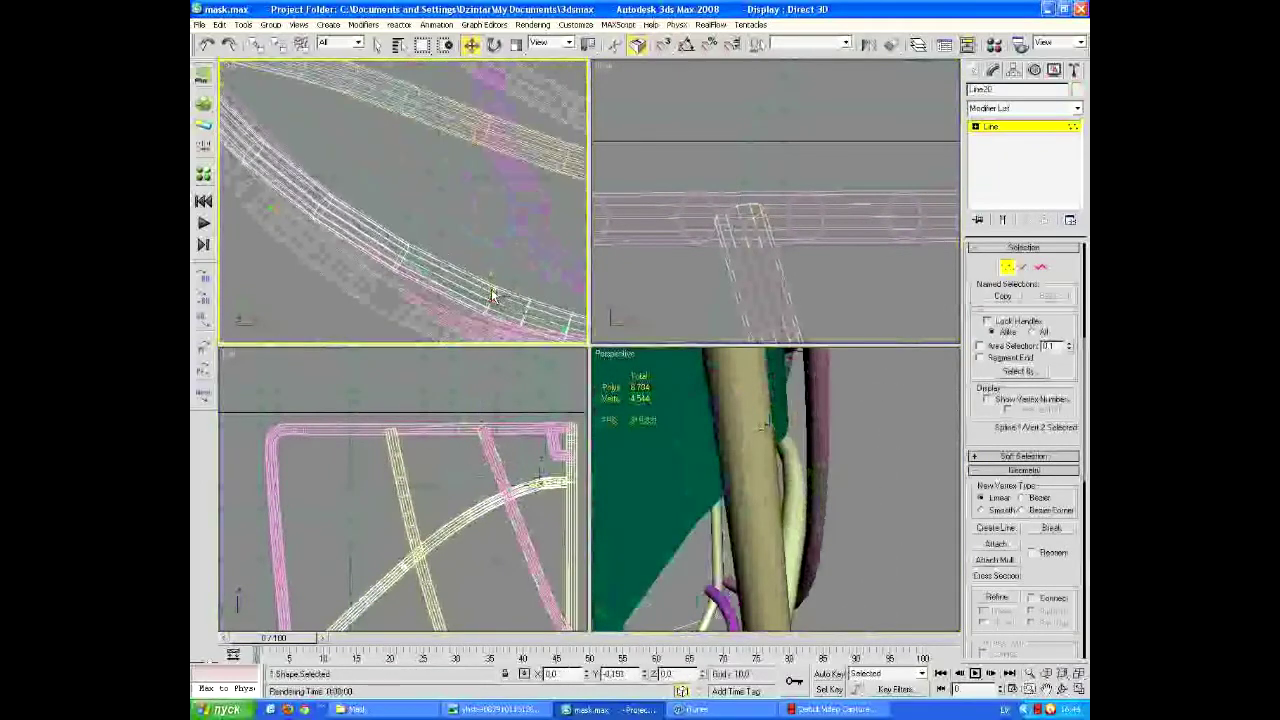
Reposition the purple lower arc's centre end vertex so it meets the vertical centre bar
middle_click_drag(922, 596, 790, 560, "alt")
left_click(796, 578)
scroll(480, 400, "up", 8)
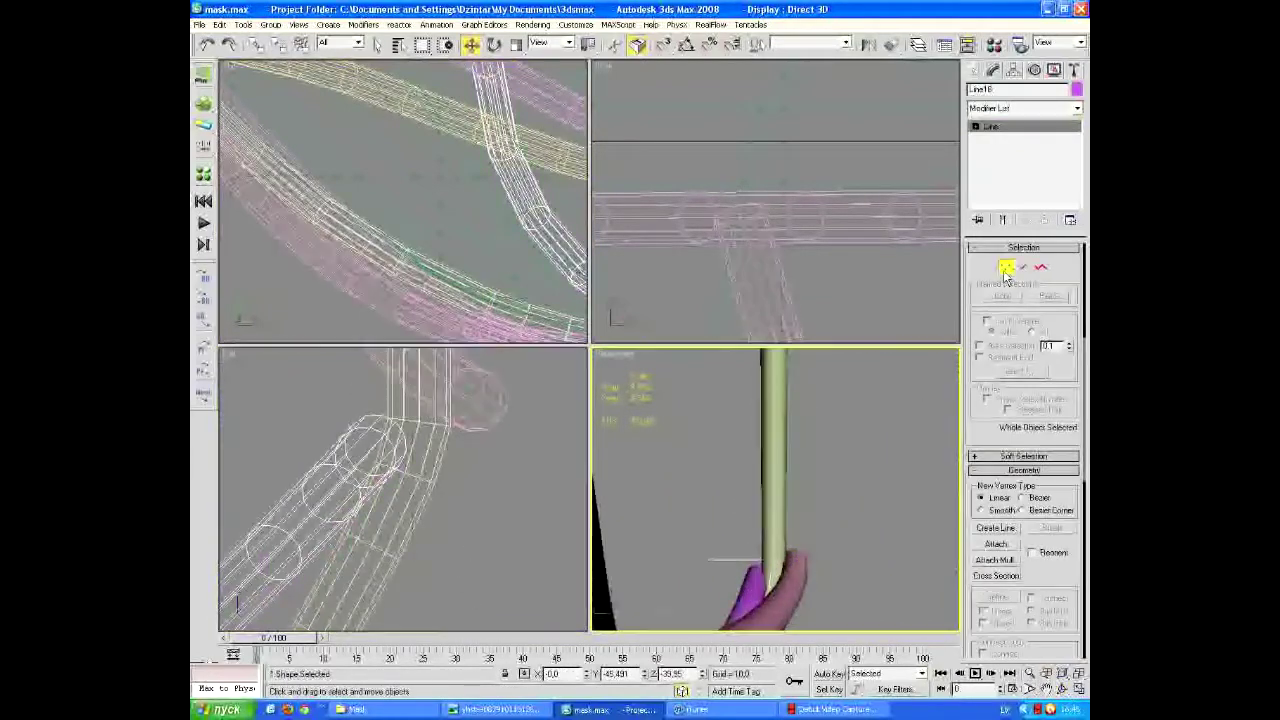
scroll(400, 490, "up", 3)
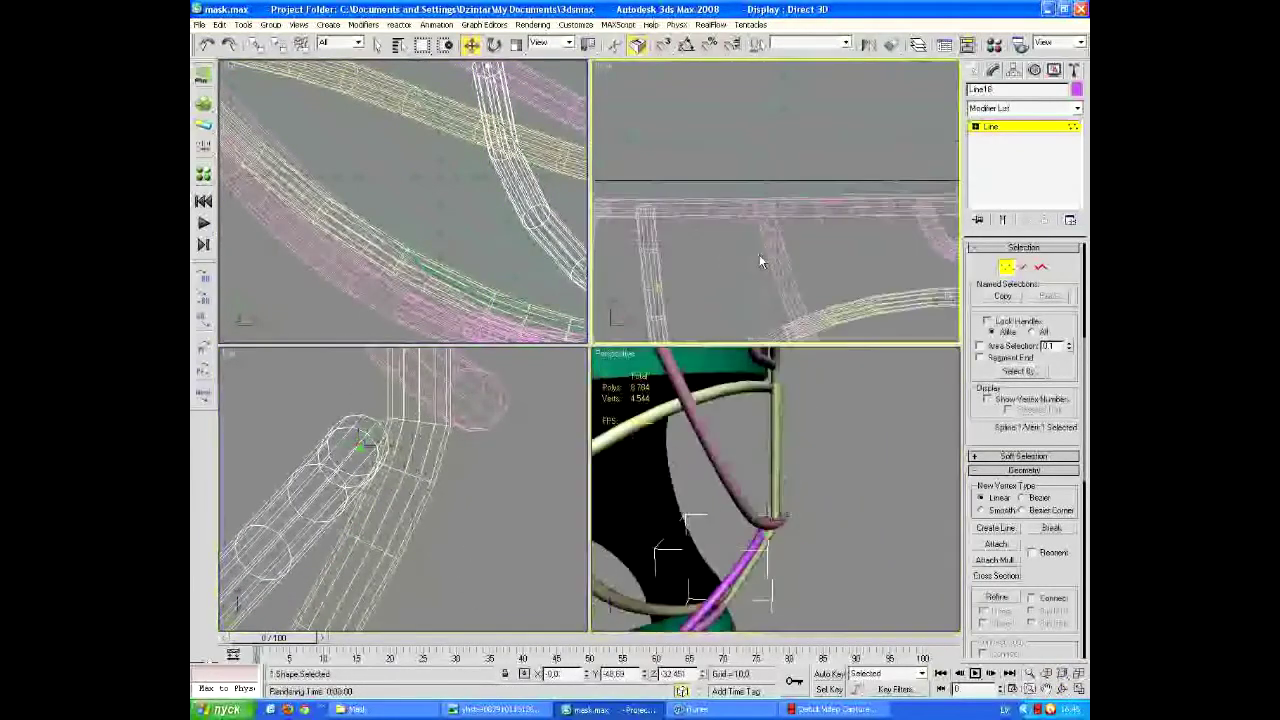
scroll(759, 262, "down", 6)
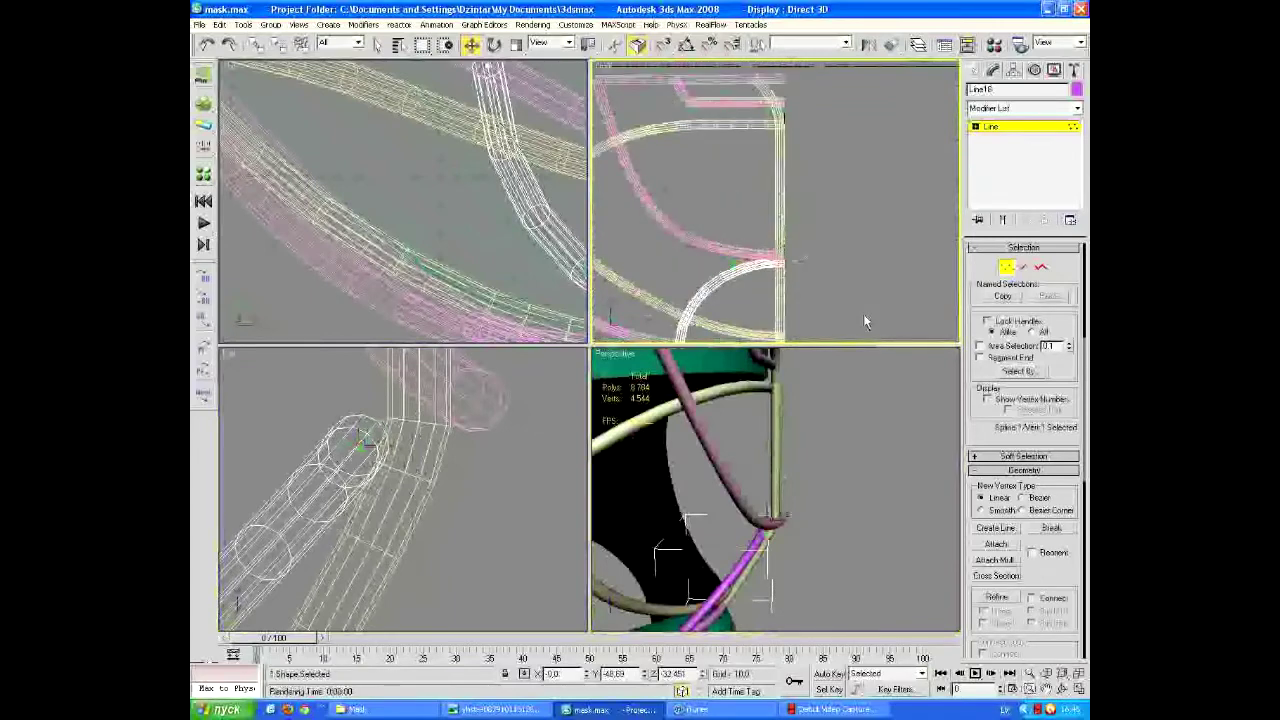
Adjust the vertical centre bar's two upper vertices so the bar lines up with the crossbar ends
scroll(806, 532, "up", 5)
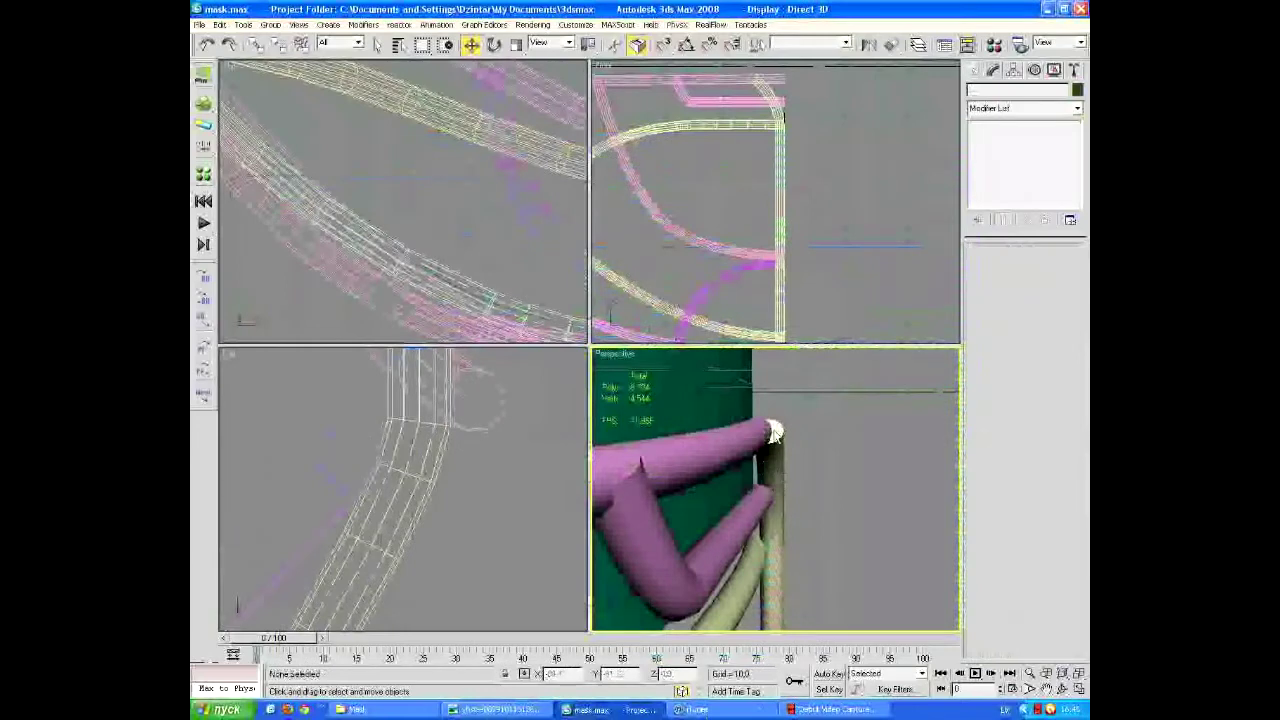
left_click(806, 192)
key("1")
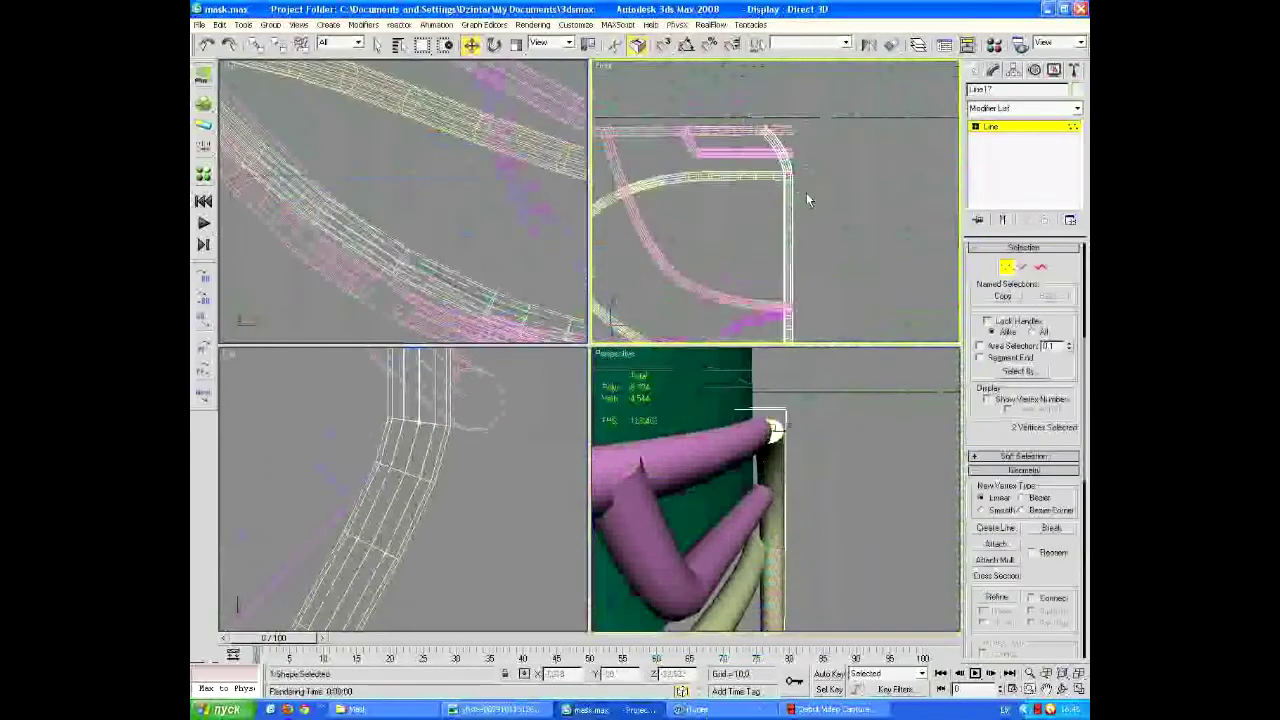
left_click(478, 454)
middle_click_drag(478, 454, 440, 500, "alt")
Reposition the diagonal bar's centre end vertex beside the vertical centre bar
key("1")
left_click(386, 443)
key("1")
left_click(442, 515)
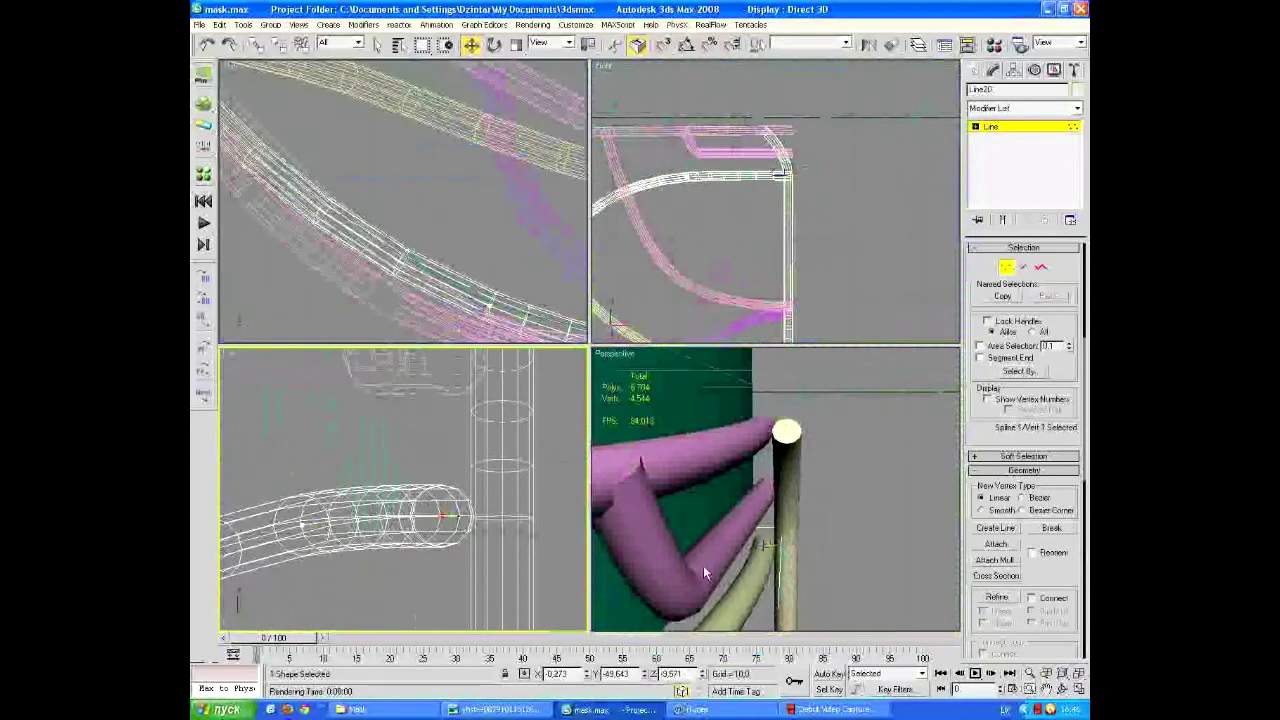
middle_click_drag(703, 565, 783, 417, "alt")
middle_click_drag(470, 470, 457, 430, "alt")
Move the inner curved bar's centre end vertex forward along Y, past the vertical centre bar
left_click(460, 440)
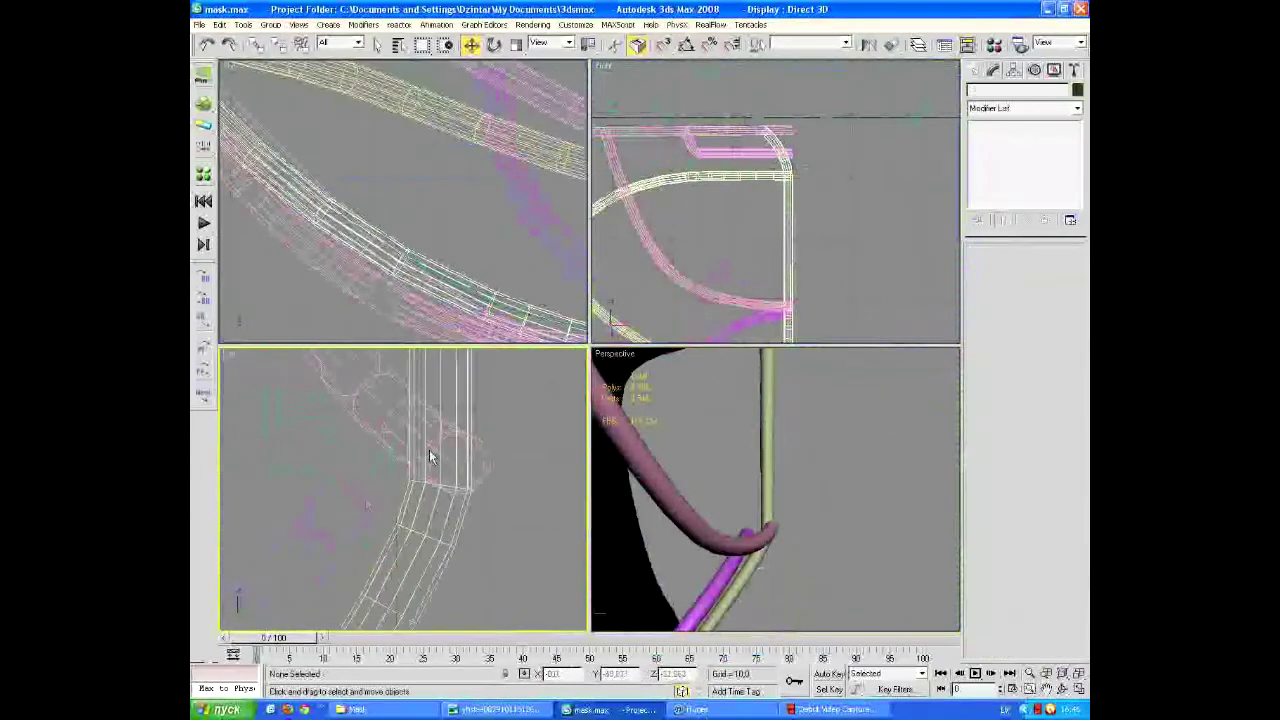
left_click(1007, 266)
left_click_drag(472, 472, 497, 472)
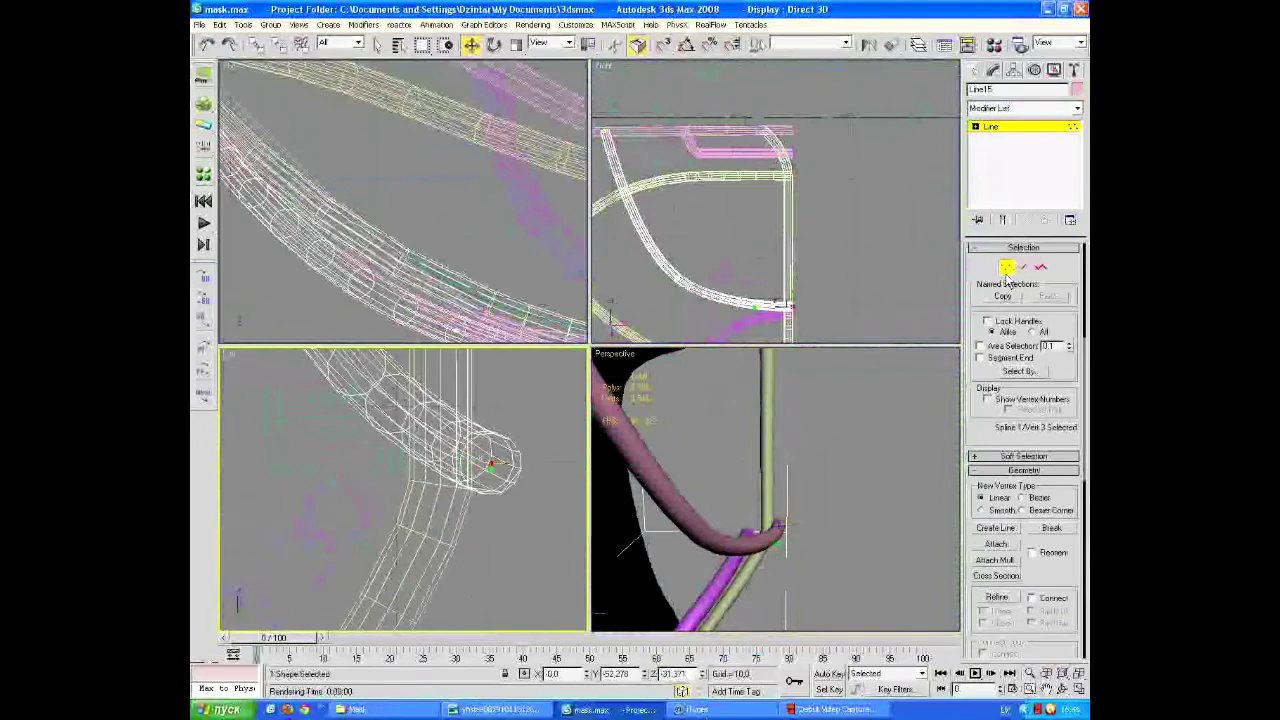
Fine-tune the purple lower arc's centre end vertex along Y and check it against the whole mask
left_click(343, 528)
middle_click(808, 491)
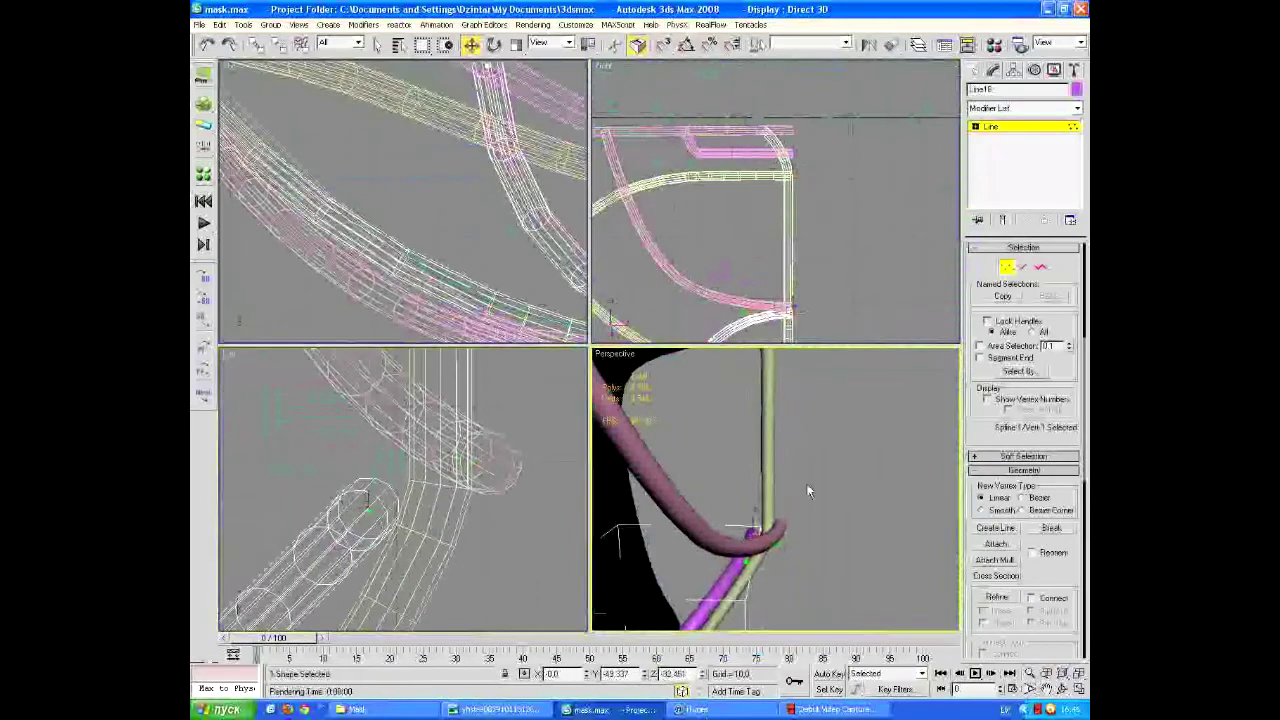
mouse_move(806, 483)
middle_mouse_down("alt")
mouse_move(826, 598)
mouse_move(777, 597)
mouse_move(790, 485)
middle_mouse_up("alt")
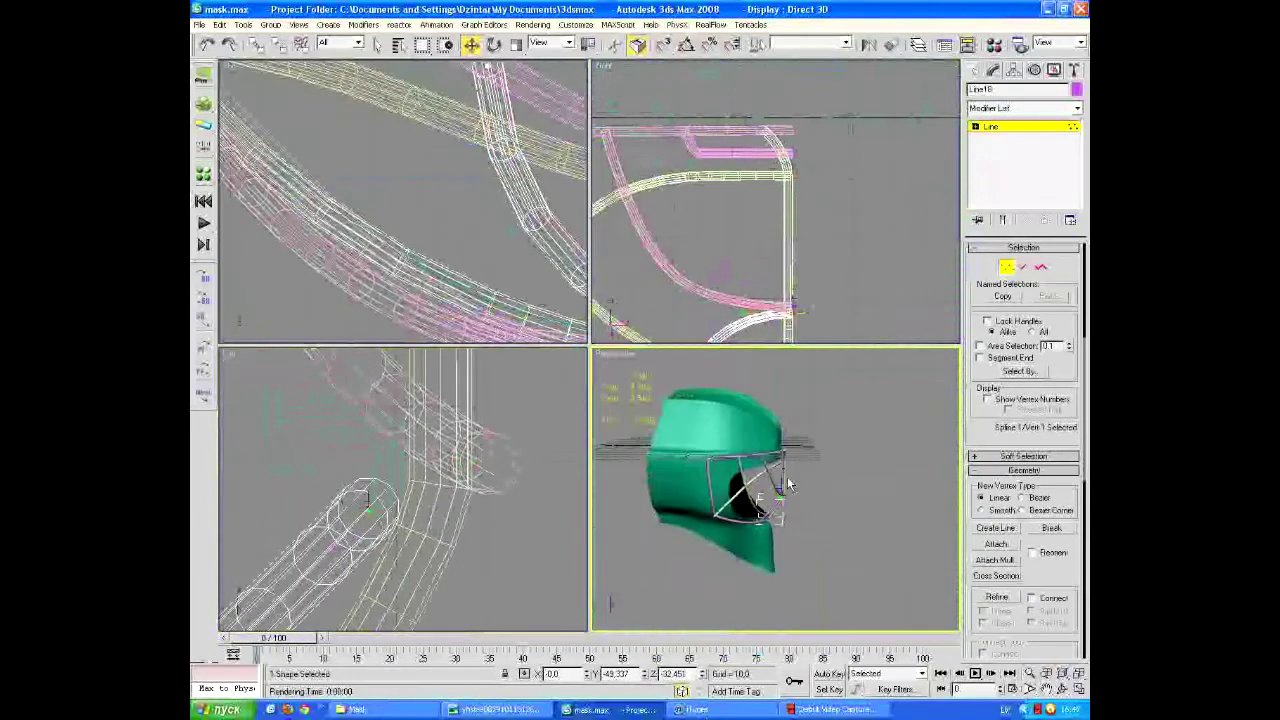
key("alt+Tab")
key("alt+Tab")
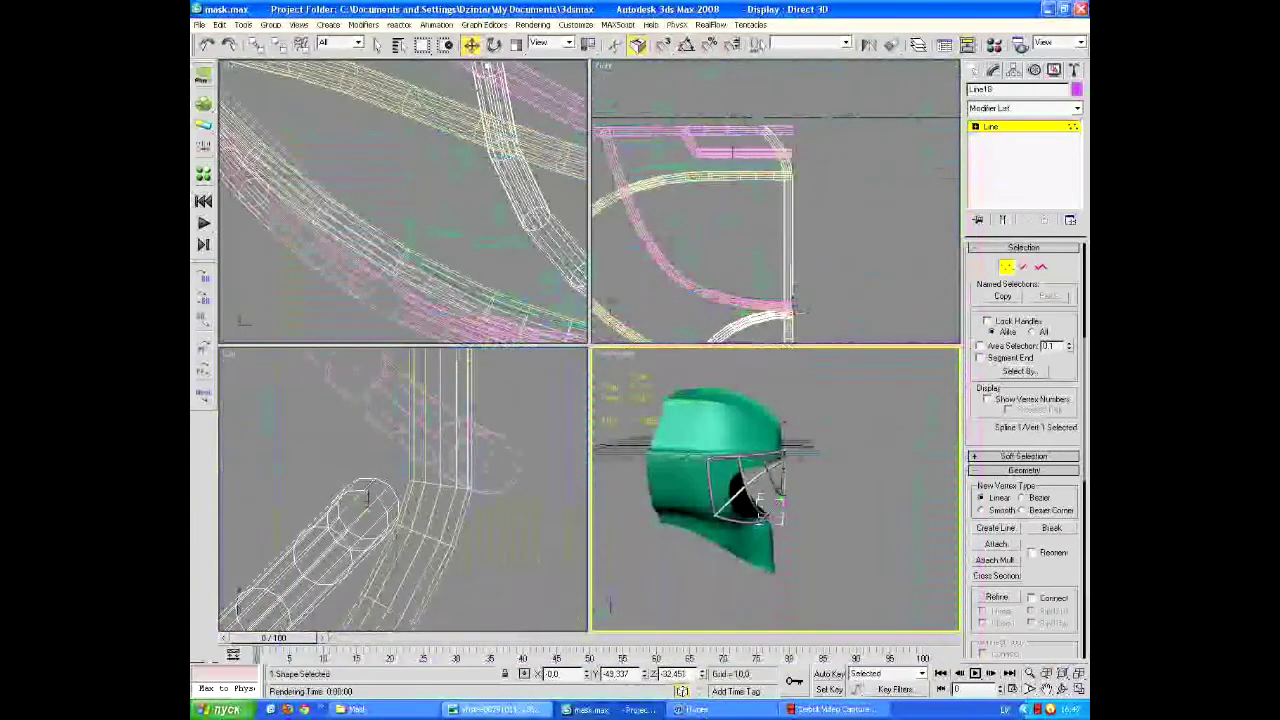
scroll(808, 574, "up", 5)
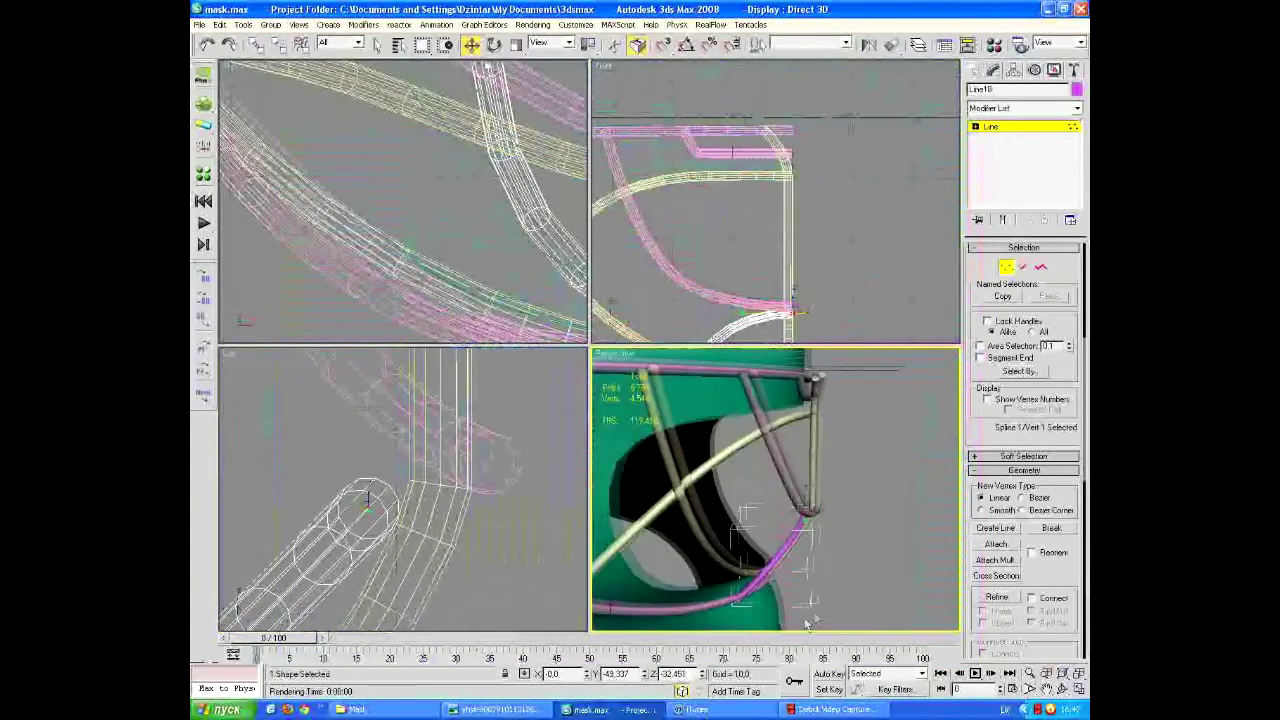
Select all seven bars of the half cage in the front view and try to mirror them
scroll(745, 220, "down", 5)
left_click_drag(700, 175, 795, 265)
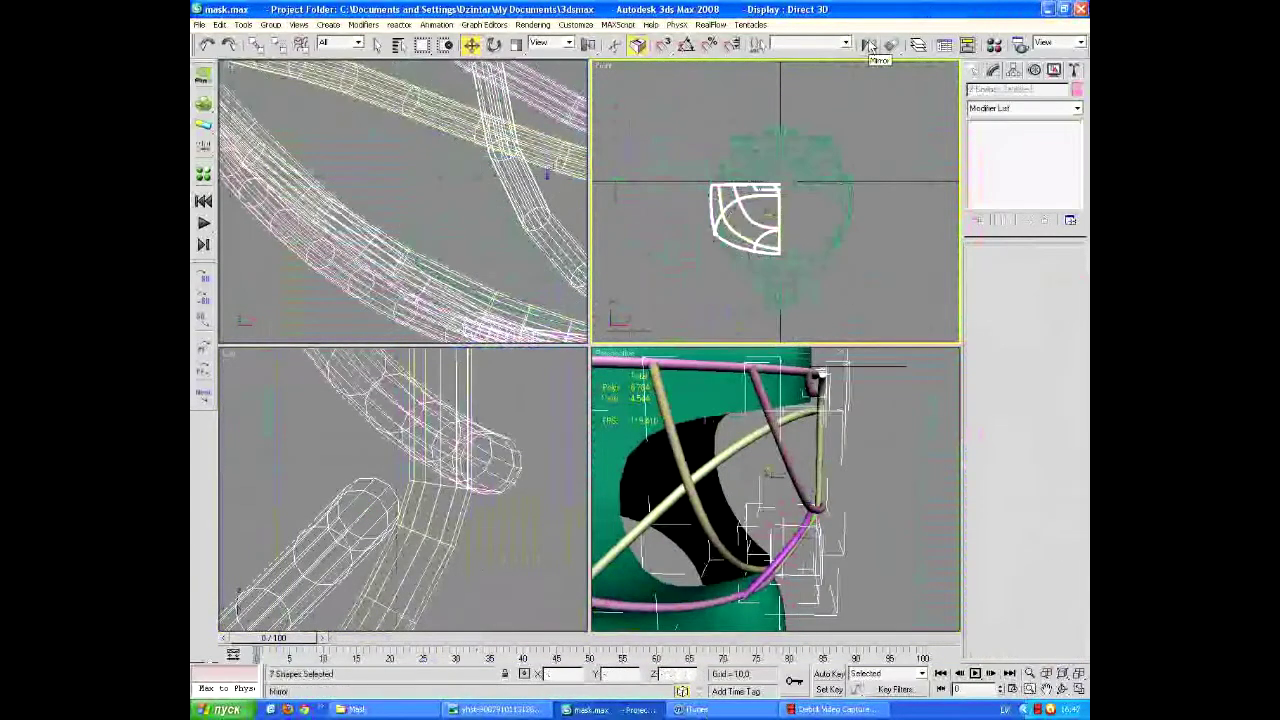
left_click(870, 47)
key("Return")
key("z")
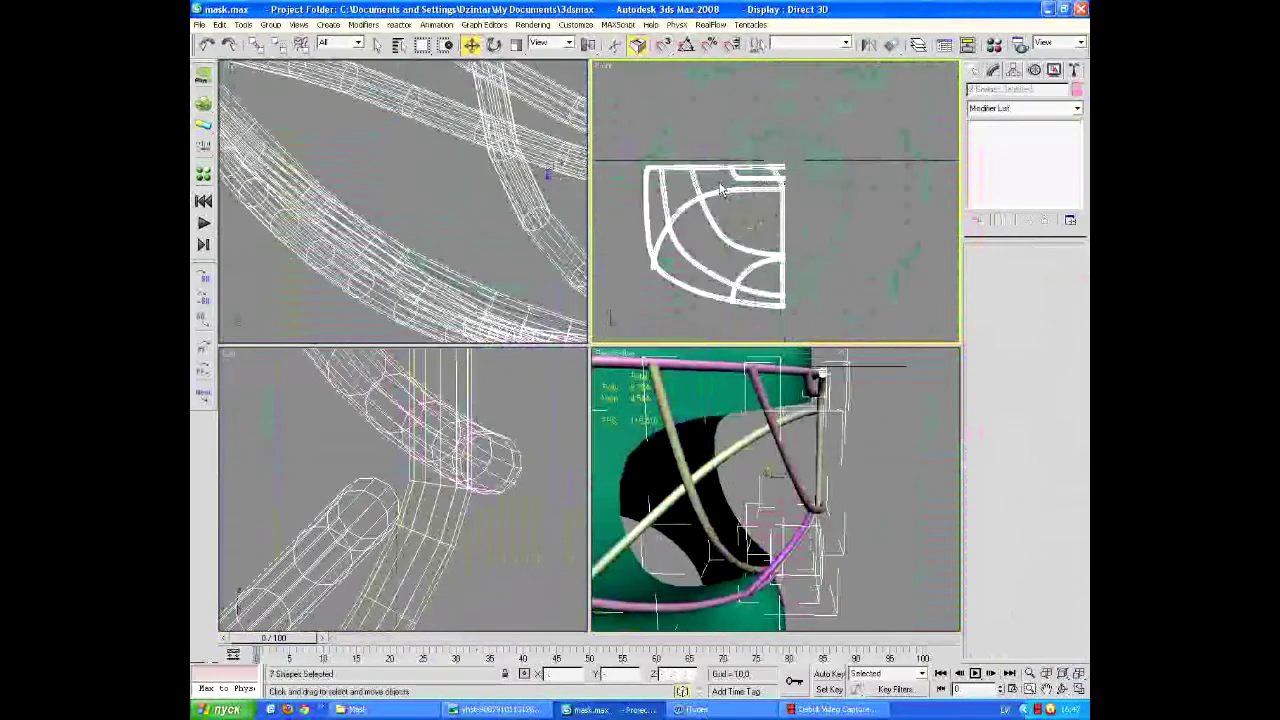
Try to clone the selected half-cage bars away from the originals in the side view
middle_click(465, 513)
key("z")
left_click_drag(418, 507, 477, 434, "shift")
key("Escape")
right_click(445, 423)
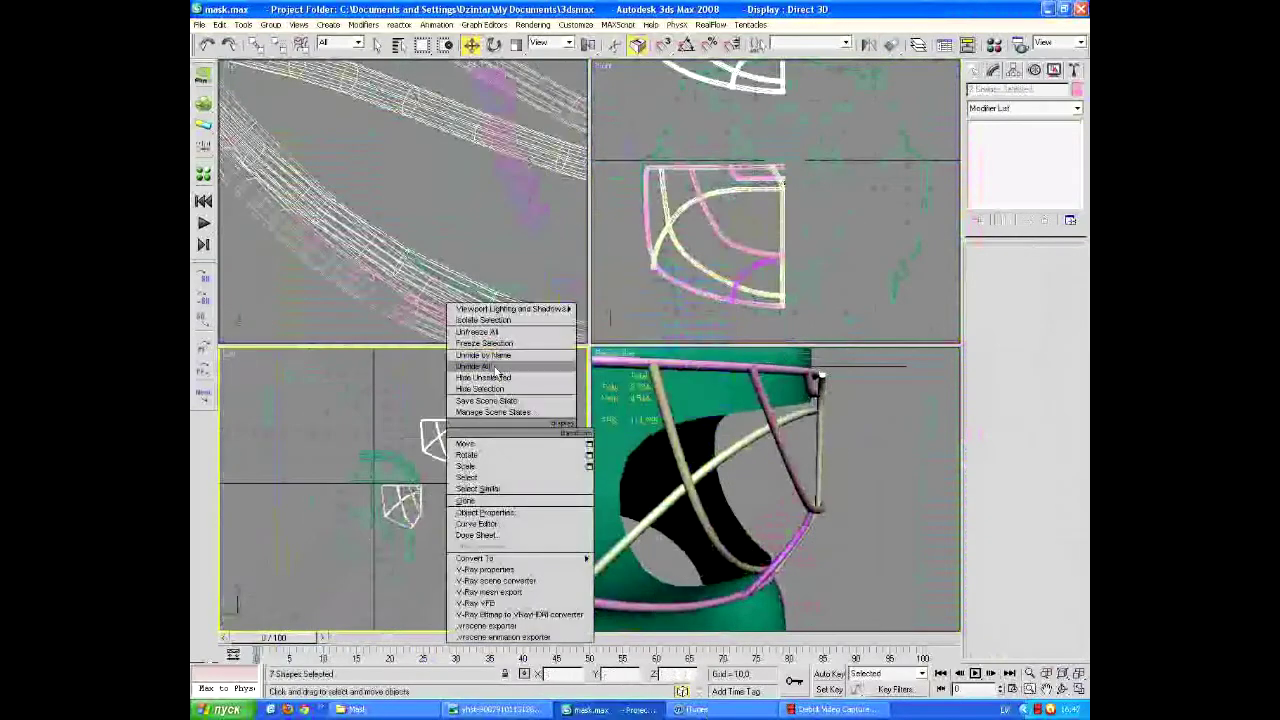
key("Escape")
Clone the half cage along X, mirror the copy, and align it with the original at the centre line
left_click(663, 175)
scroll(663, 175, "down", 3)
key("ctrl+a")
scroll(745, 215, "up", 8)
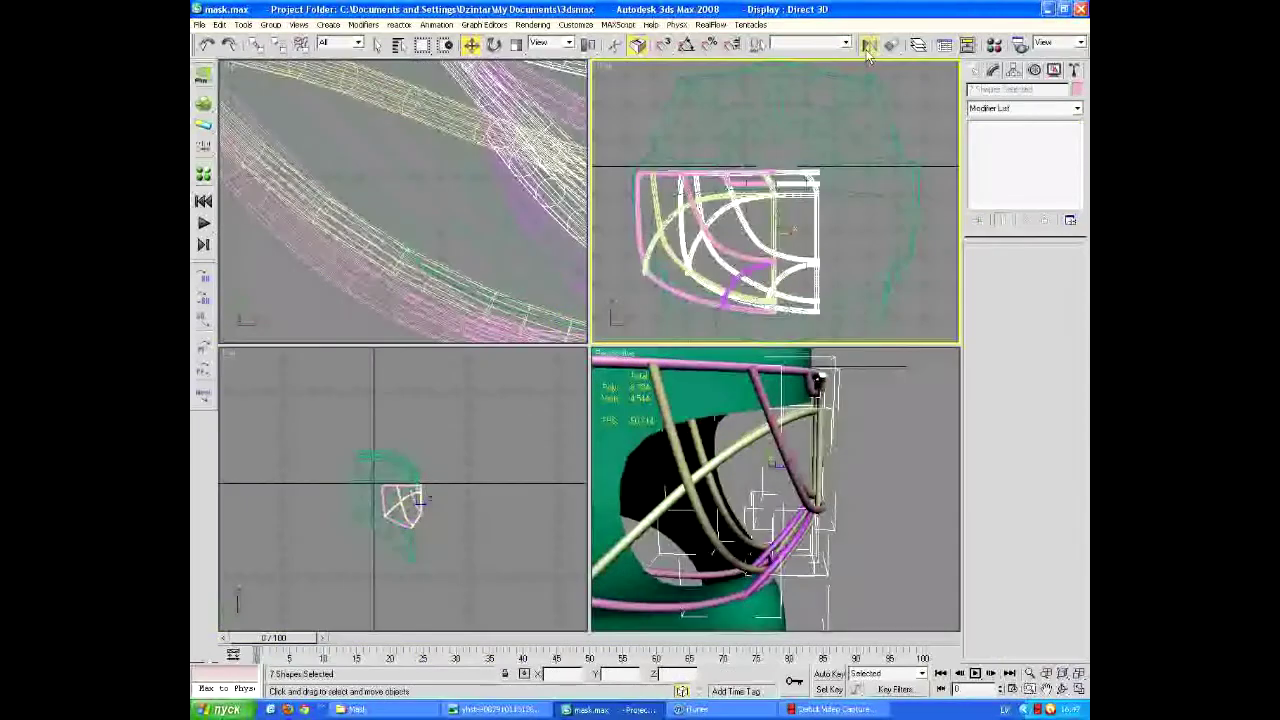
scroll(798, 273, "up", 3)
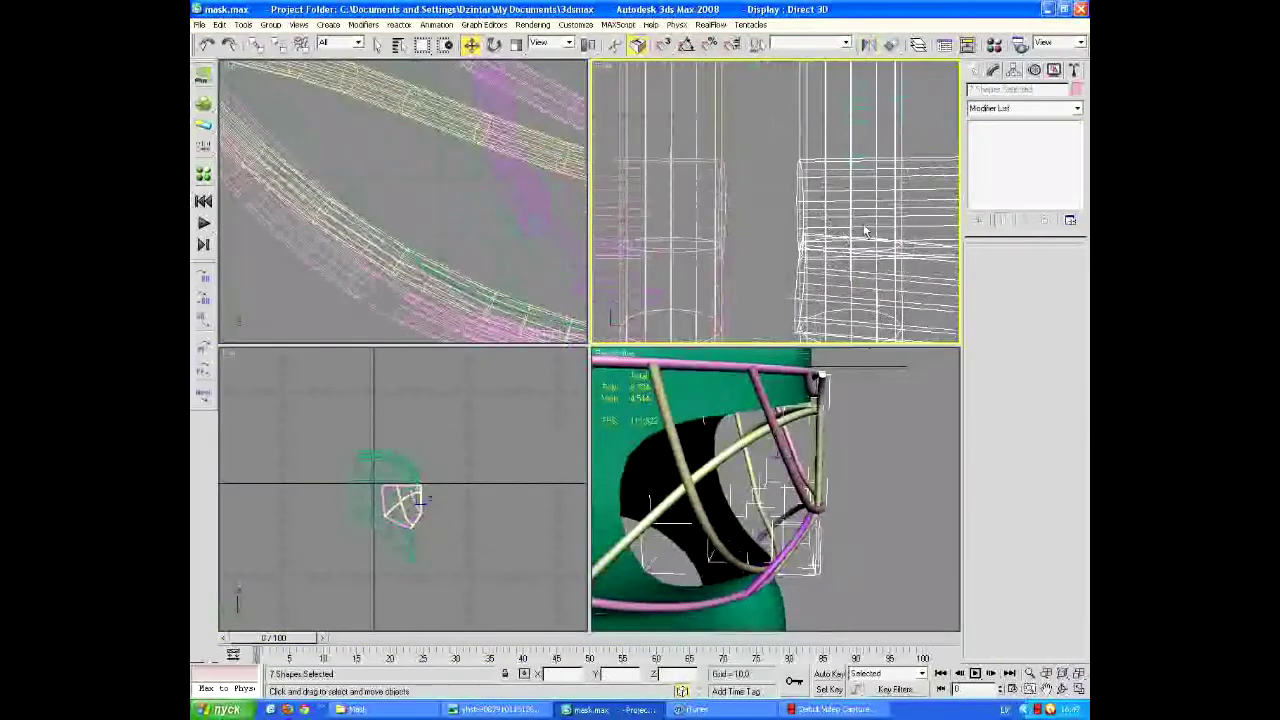
scroll(790, 129, "up", 4)
scroll(835, 258, "down", 10)
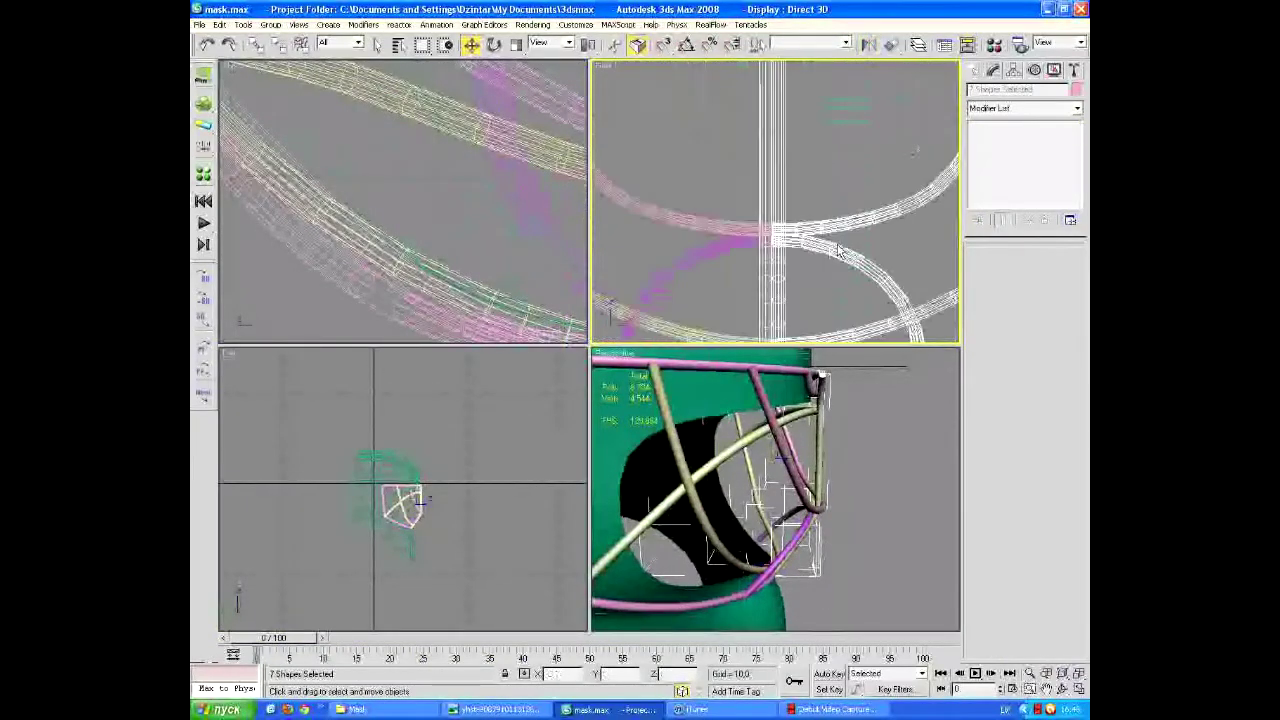
Attach the two halves of the short bracket bar under the cage's upper rail and weld their centre vertices
left_click(697, 188)
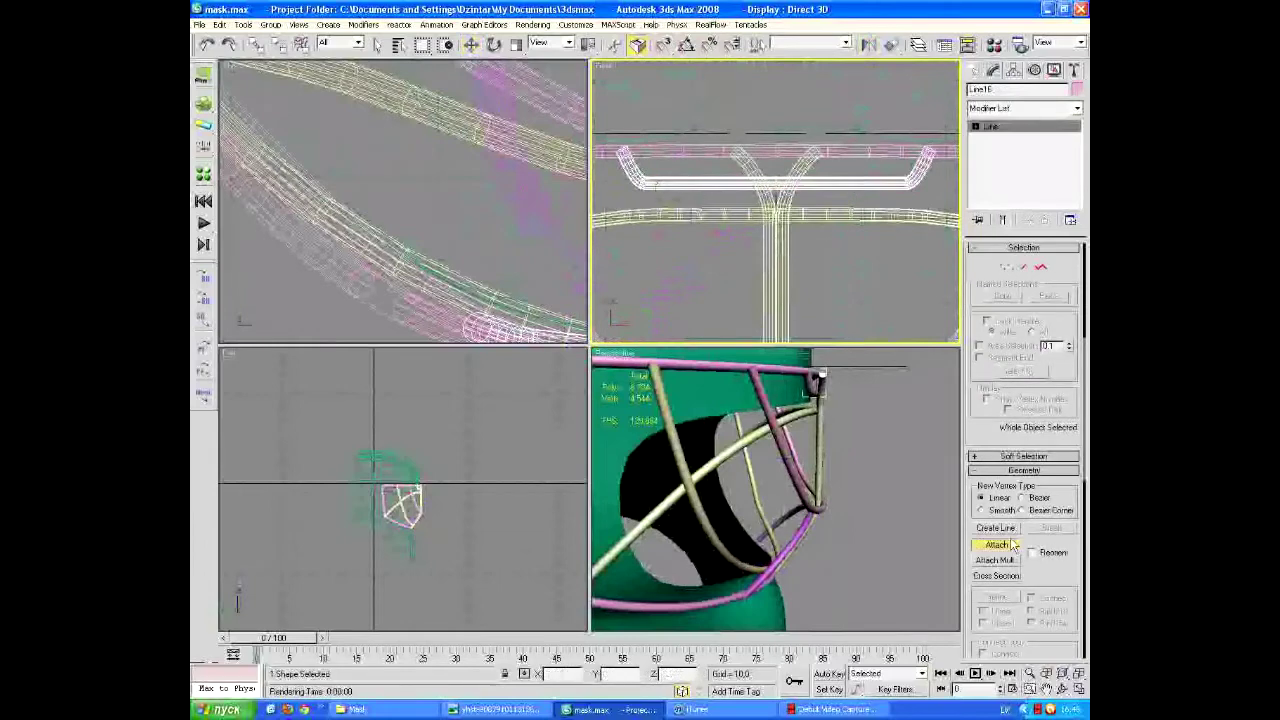
right_click(787, 198)
left_click(915, 238)
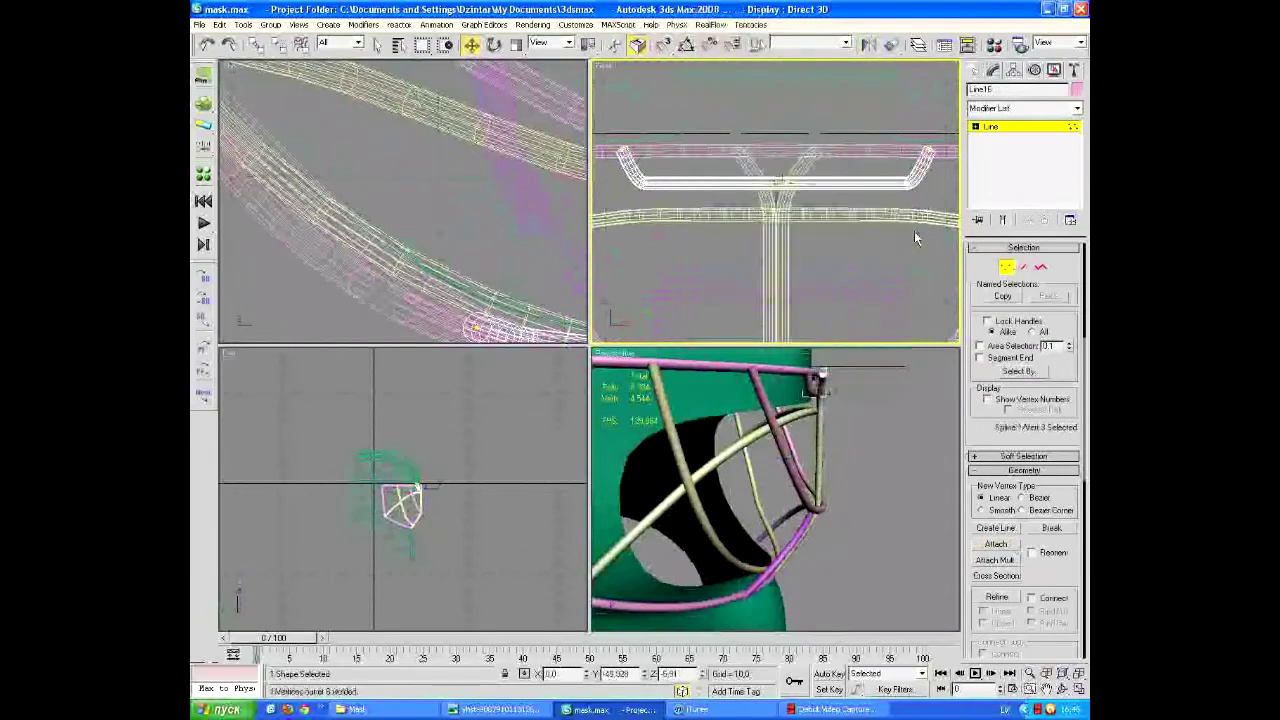
Attach the two halves of the pink outer cage frame and weld their centre vertices at the upper and lower rails
left_click(996, 545)
scroll(752, 127, "up", 3)
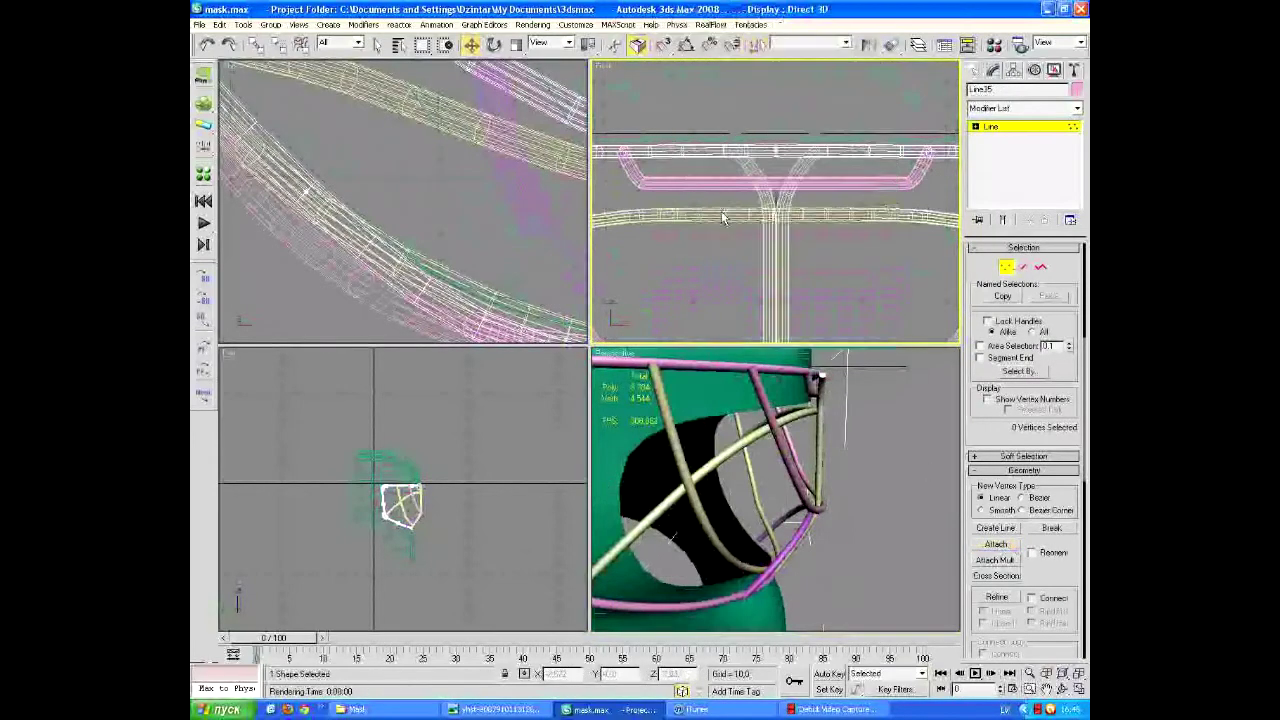
right_click(780, 180)
left_click(753, 257)
left_click(791, 276)
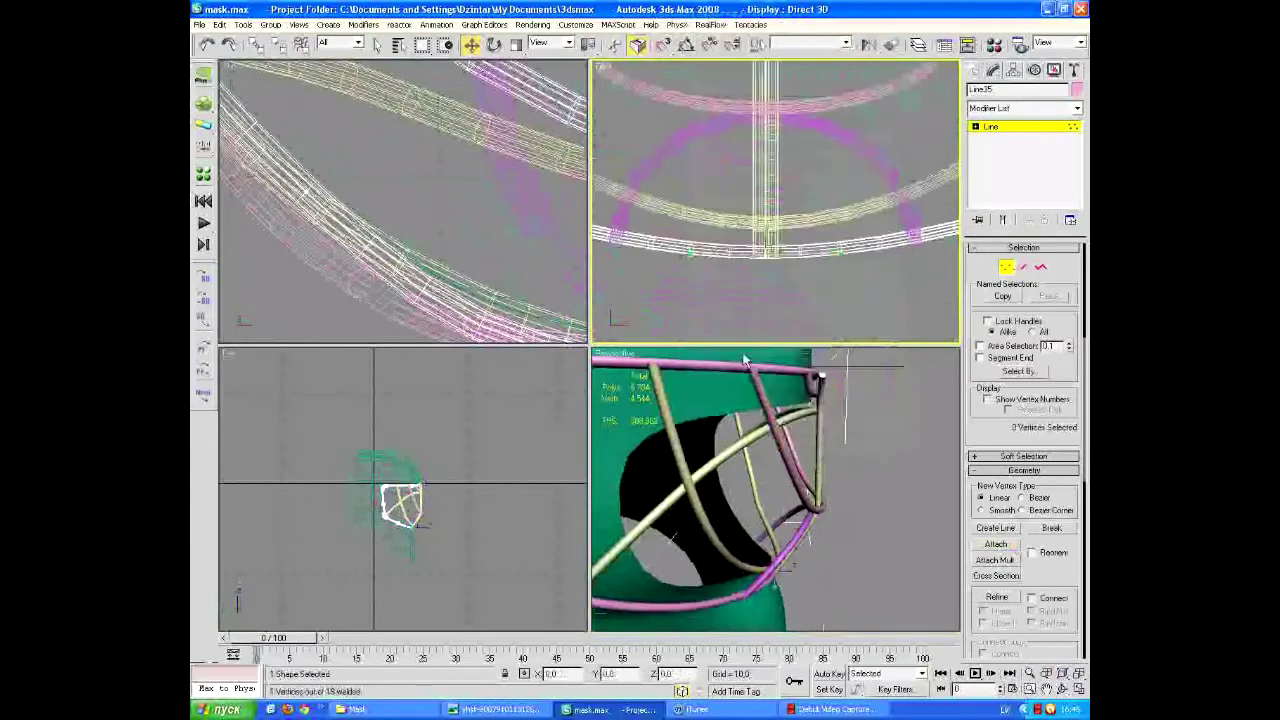
Attach the two halves of the yellow bar curving just above the lower rail and weld them at the centre
left_click(1016, 266)
left_click(996, 545)
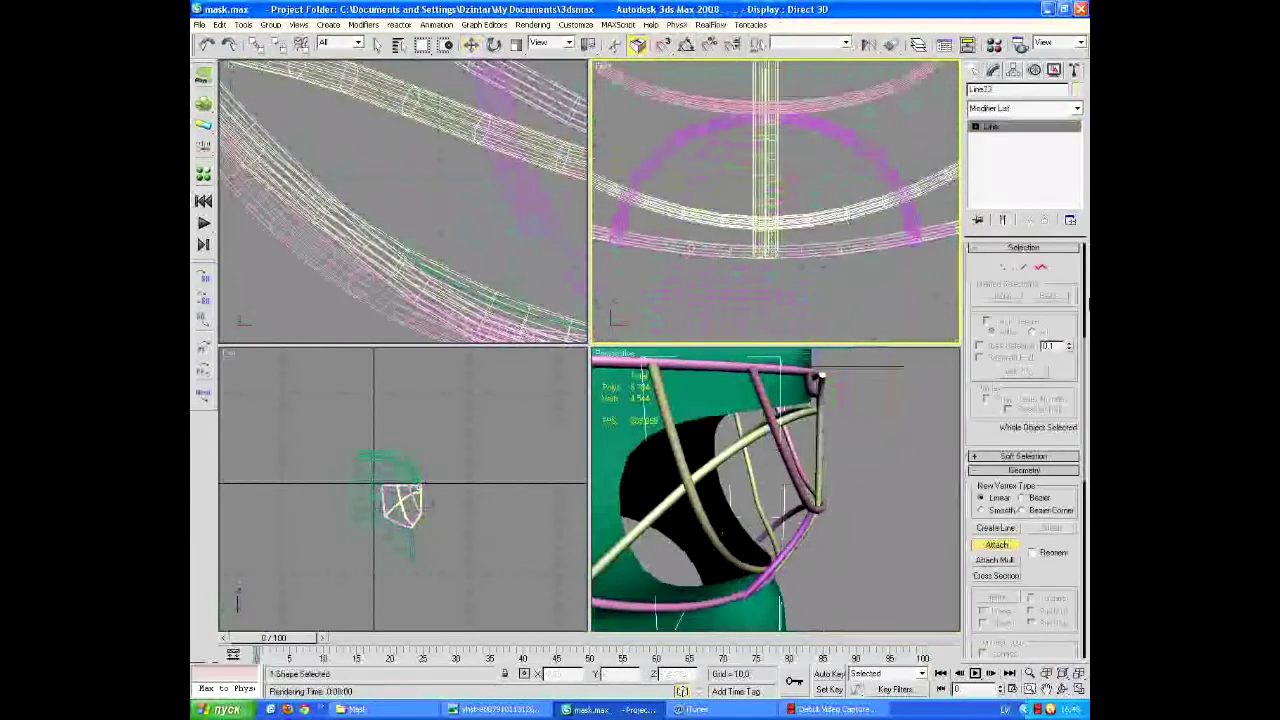
right_click(713, 202)
left_click(740, 230)
scroll(775, 200, "up", 2)
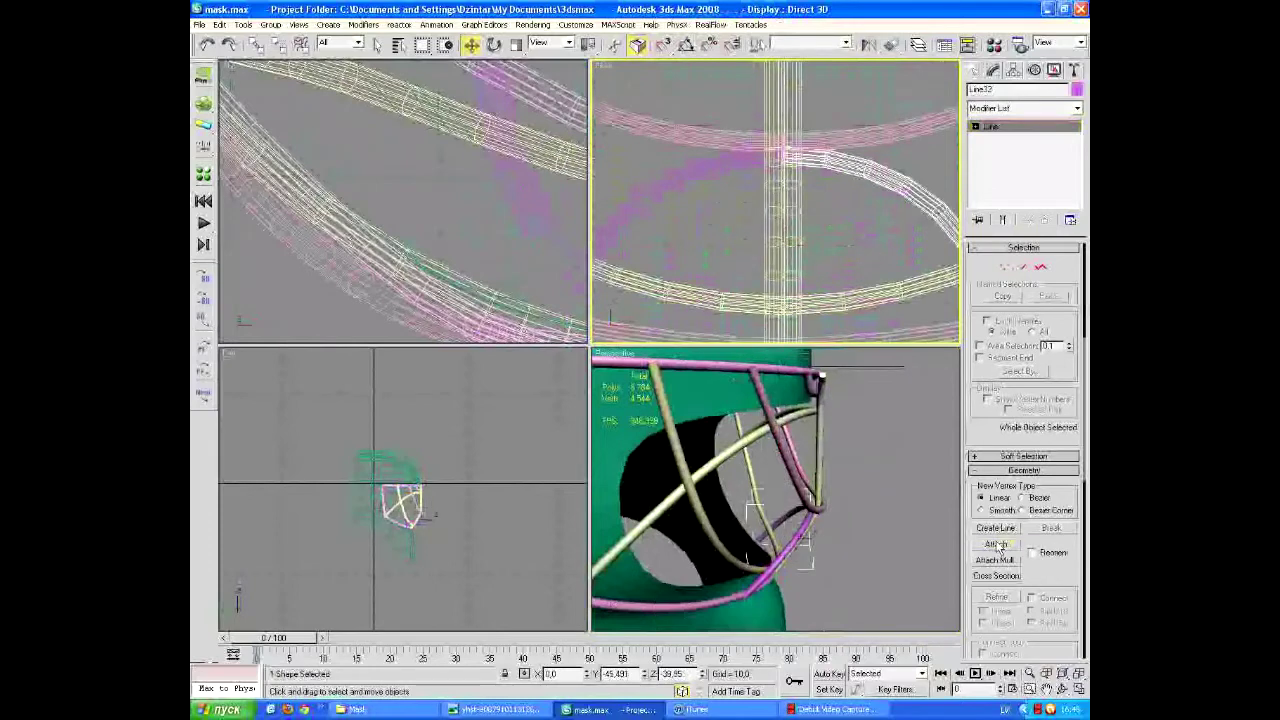
Join the halves of the purple lower arc and of the pink U-shaped bar, welding each pair's centre vertices
left_click(710, 177)
right_click(710, 177)
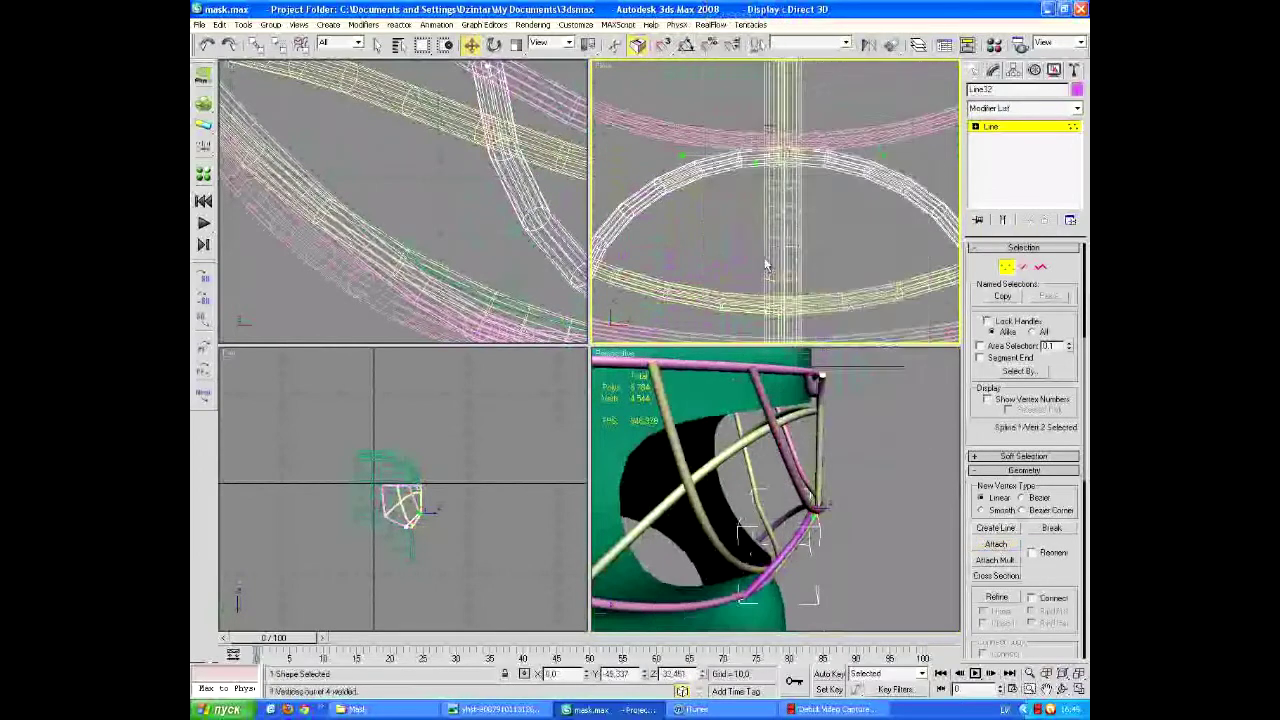
left_click(882, 192)
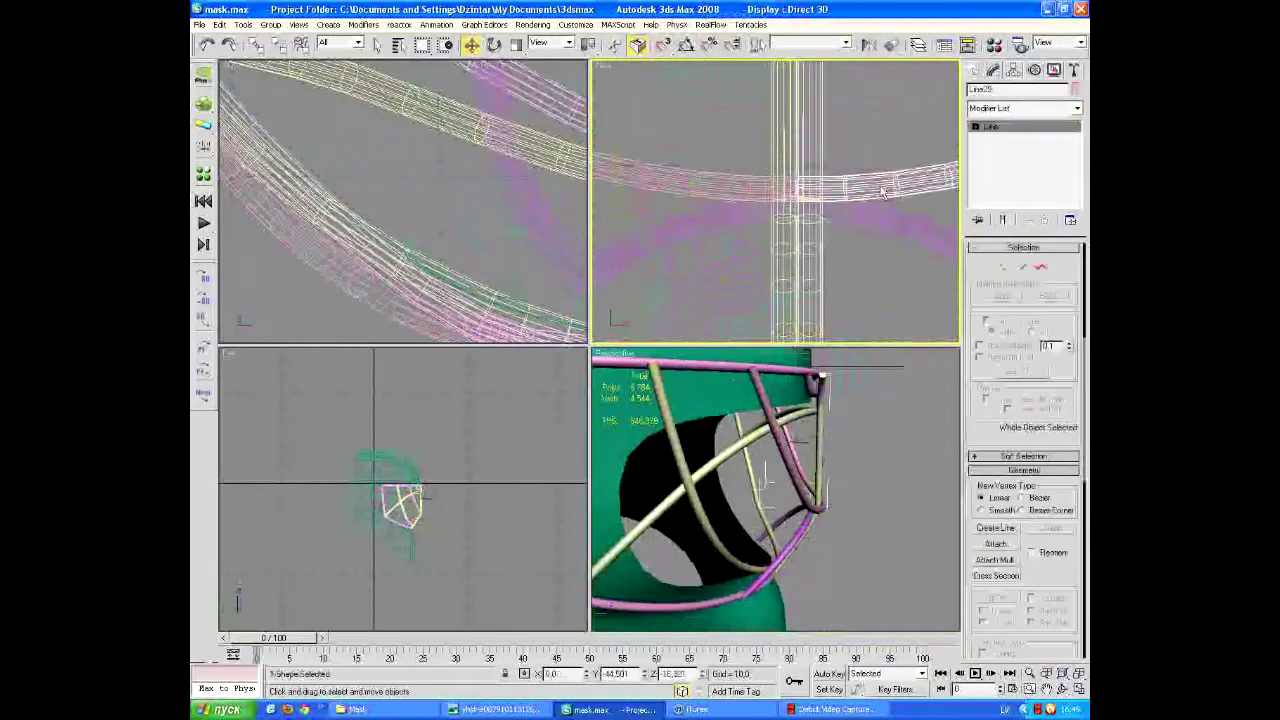
left_click(770, 243)
right_click(793, 195)
key("Escape")
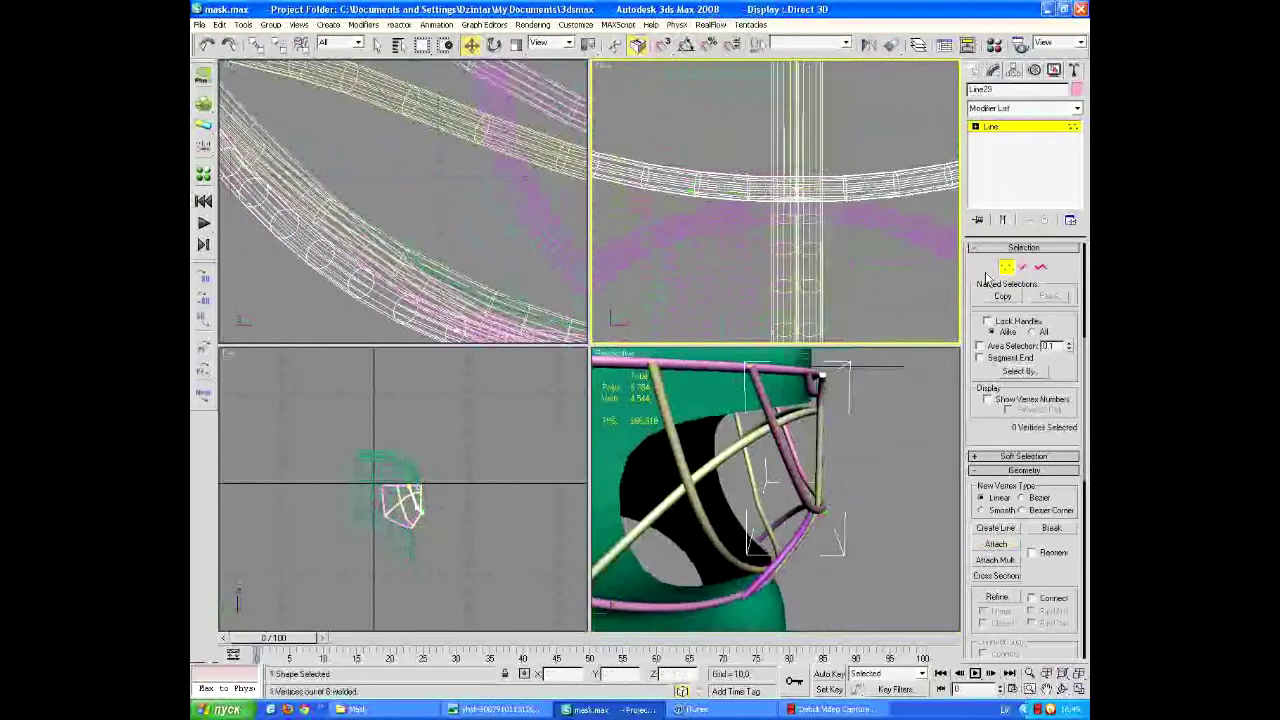
Weld the centre vertices of the yellow oval eye bar's two halves into one continuous spline
key("f")
left_click(770, 152)
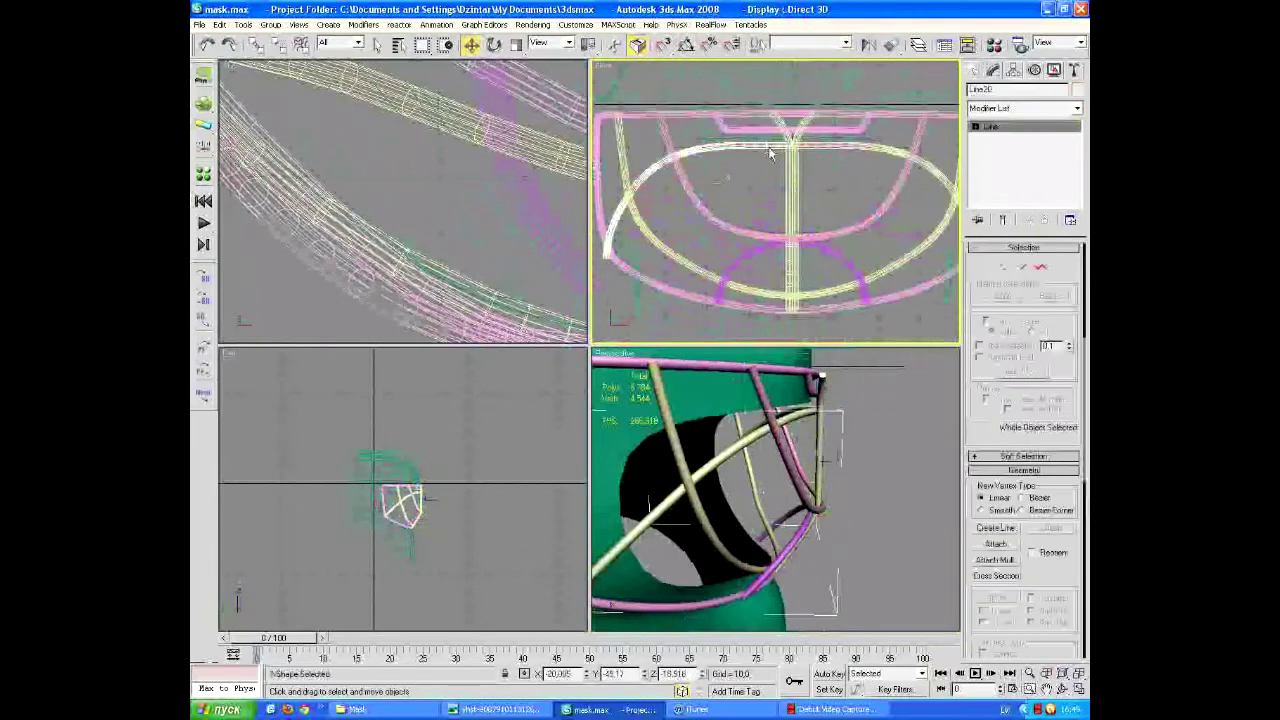
left_click(1003, 267)
scroll(764, 270, "up", 3)
right_click(760, 270)
key("Escape")
scroll(764, 274, "up", 4)
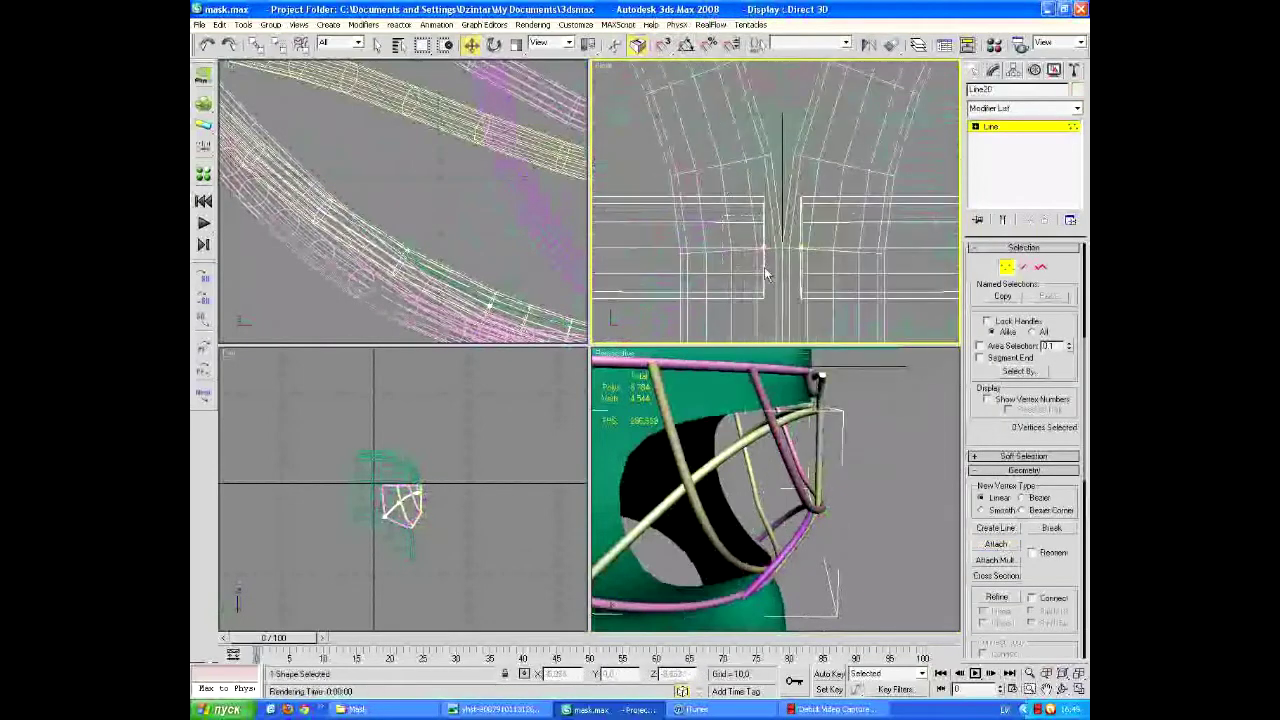
left_click(784, 250)
scroll(786, 256, "down", 5)
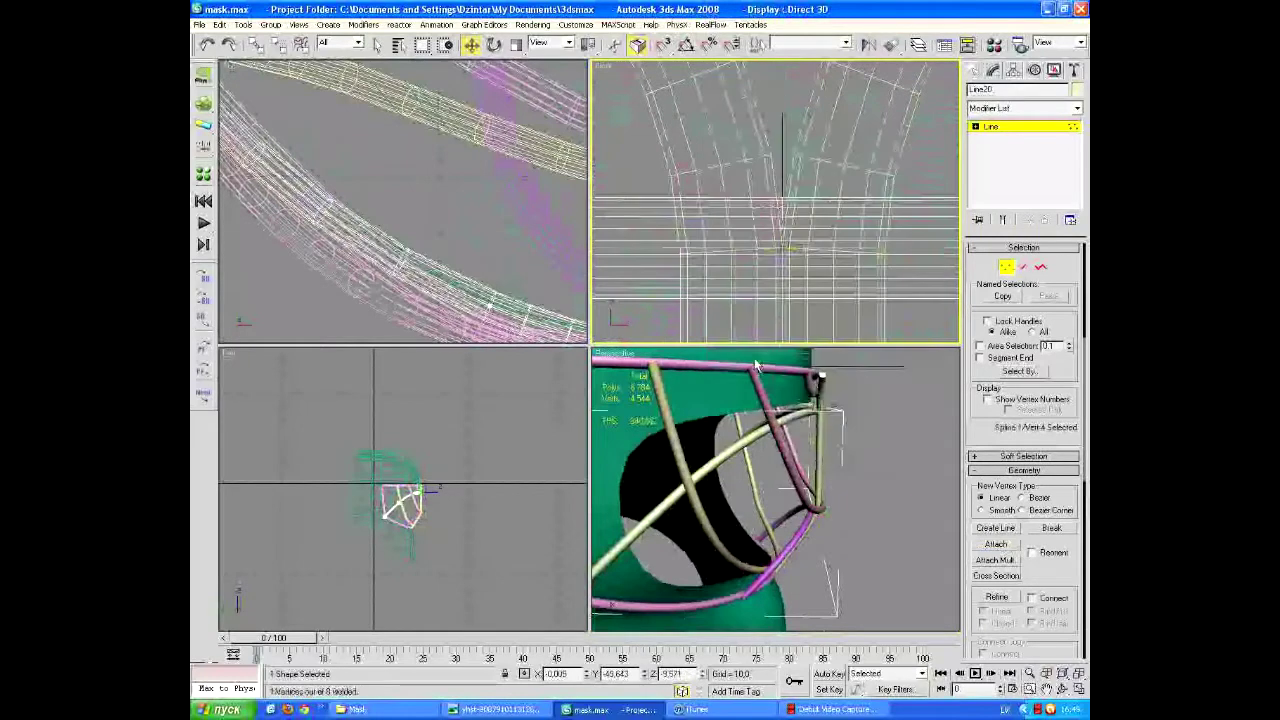
Render the mask with its full cage from a three-quarter perspective view and check the result
left_click(815, 263)
scroll(868, 143, "down", 7)
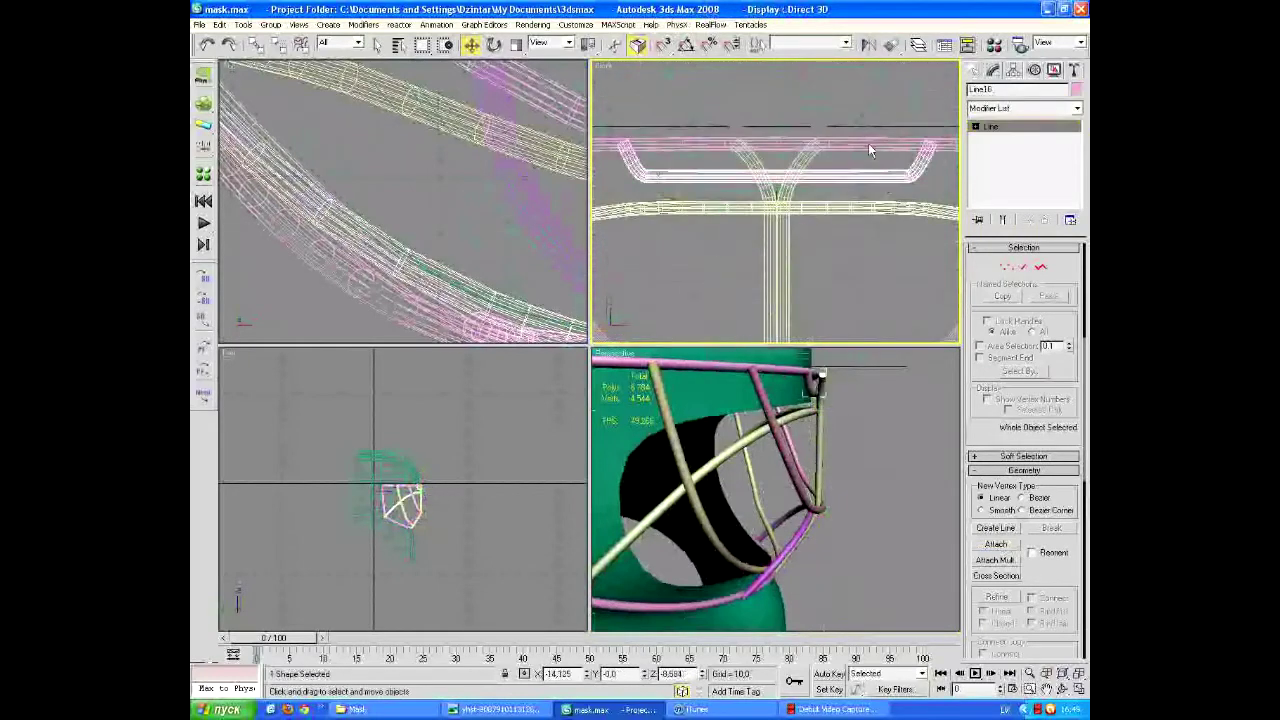
scroll(754, 462, "down", 6)
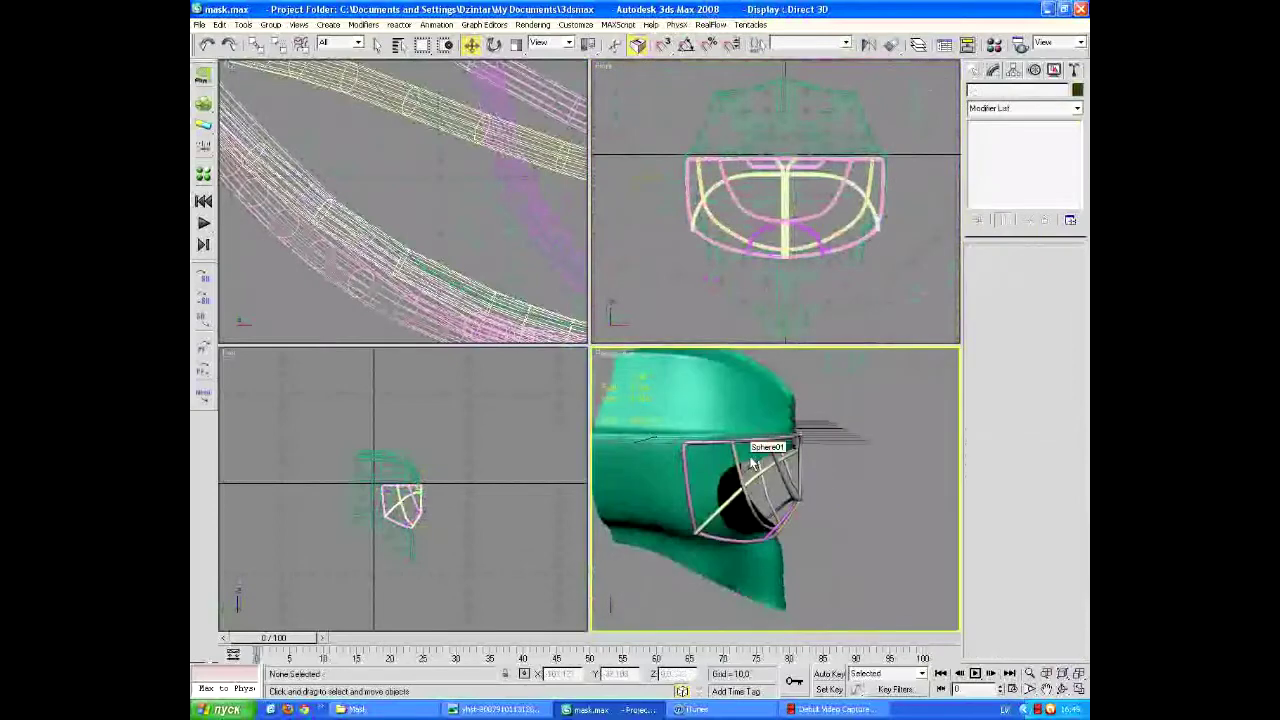
left_click_drag(940, 485, 797, 497)
key("alt+f")
key("Escape")
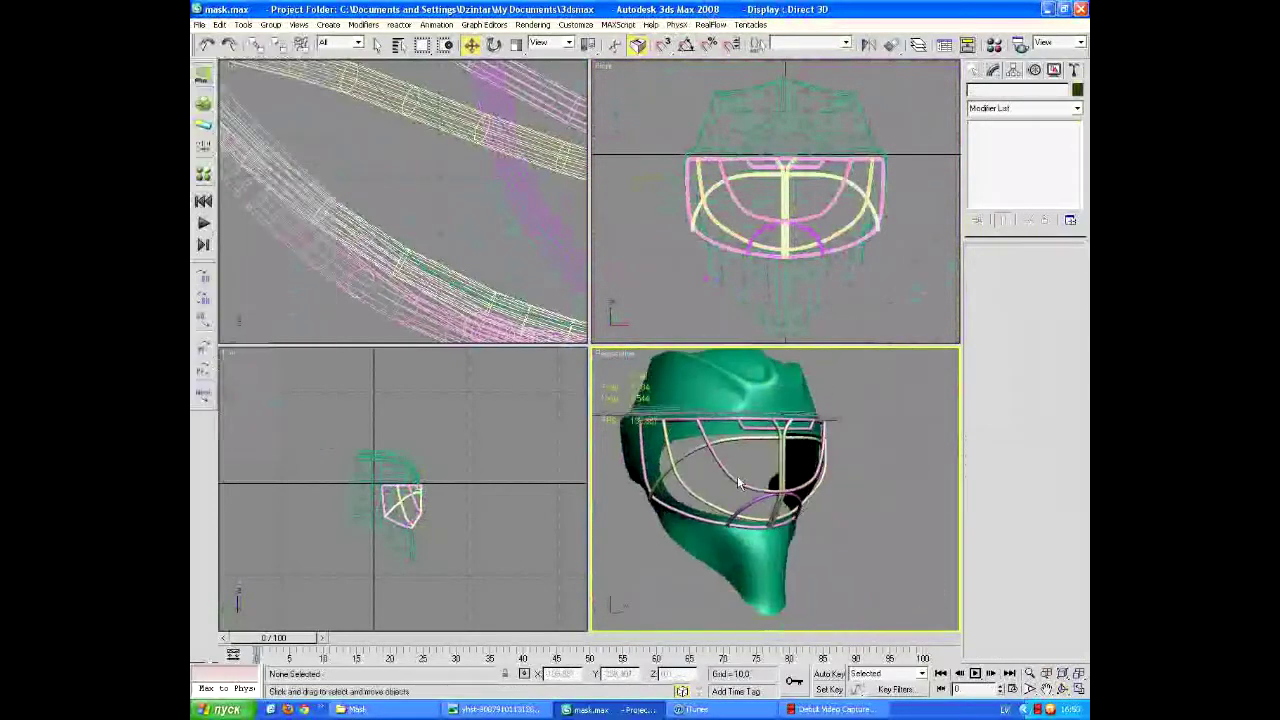
key("shift+q")
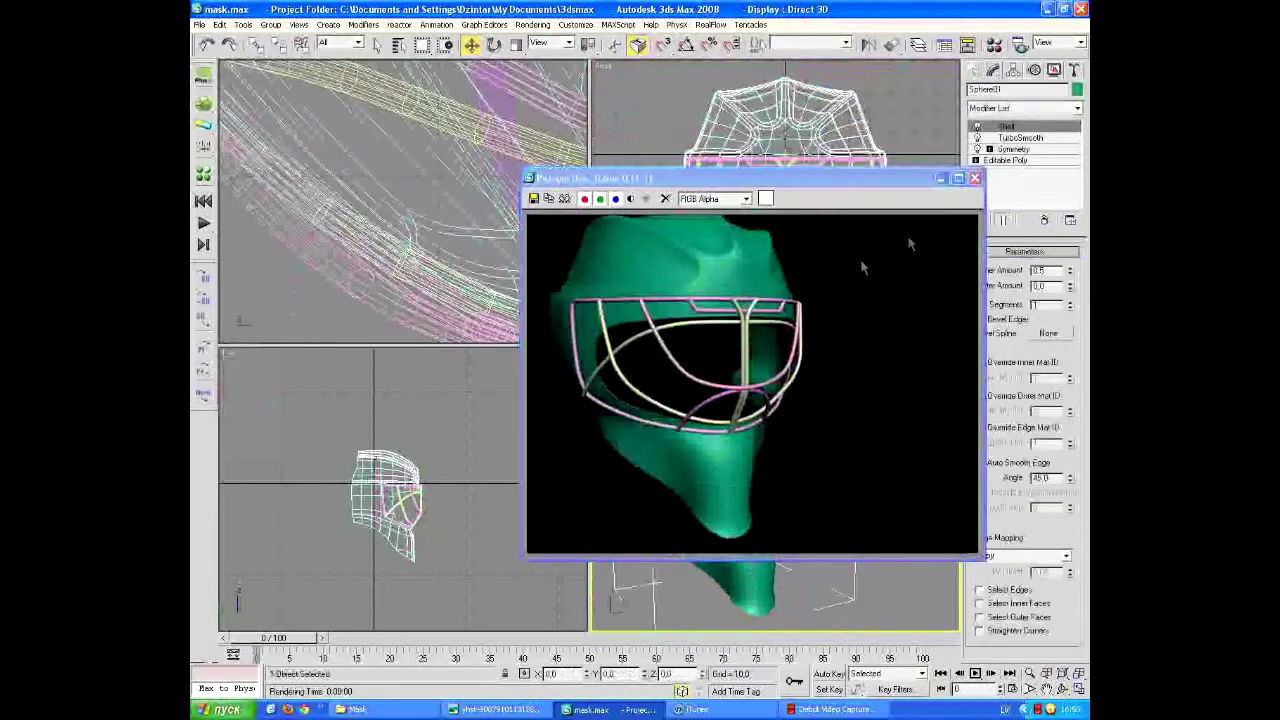
left_click(975, 178)
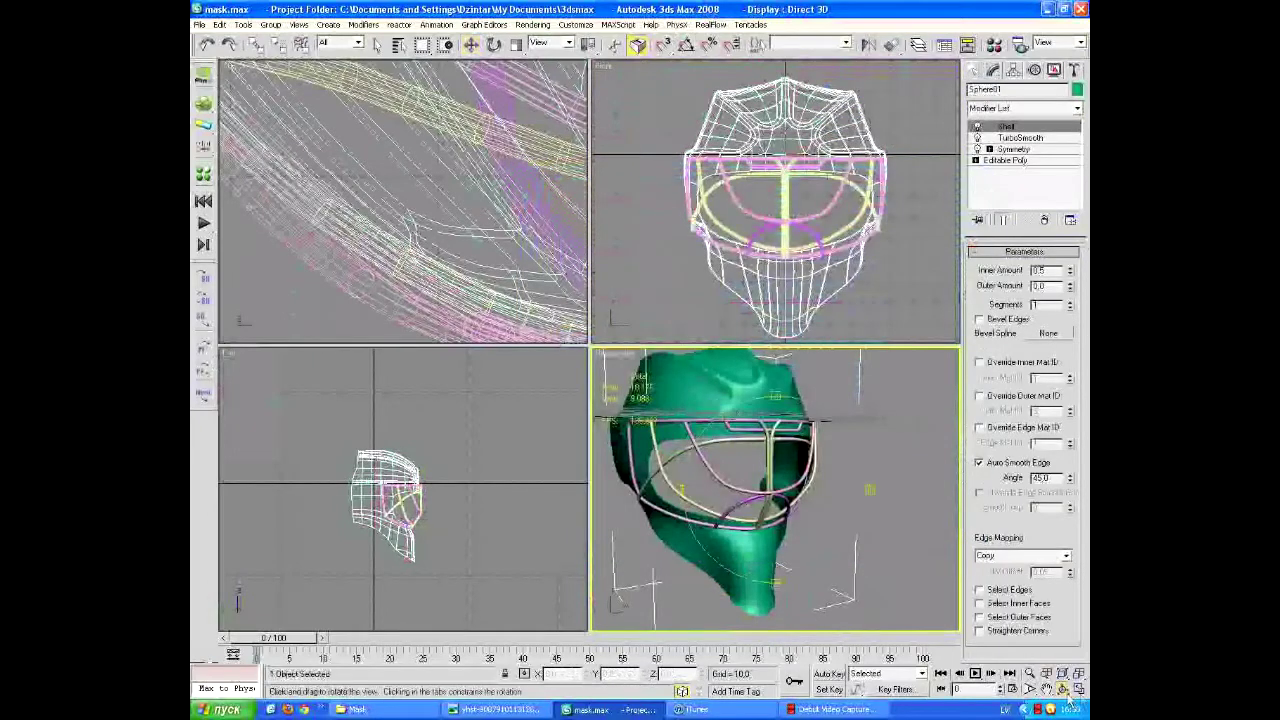
Adjust the Editable Poly vertices along the upper side crease near the back of the mask shell
left_click_drag(775, 490, 700, 480)
scroll(697, 421, "up", 5)
right_click(748, 524)
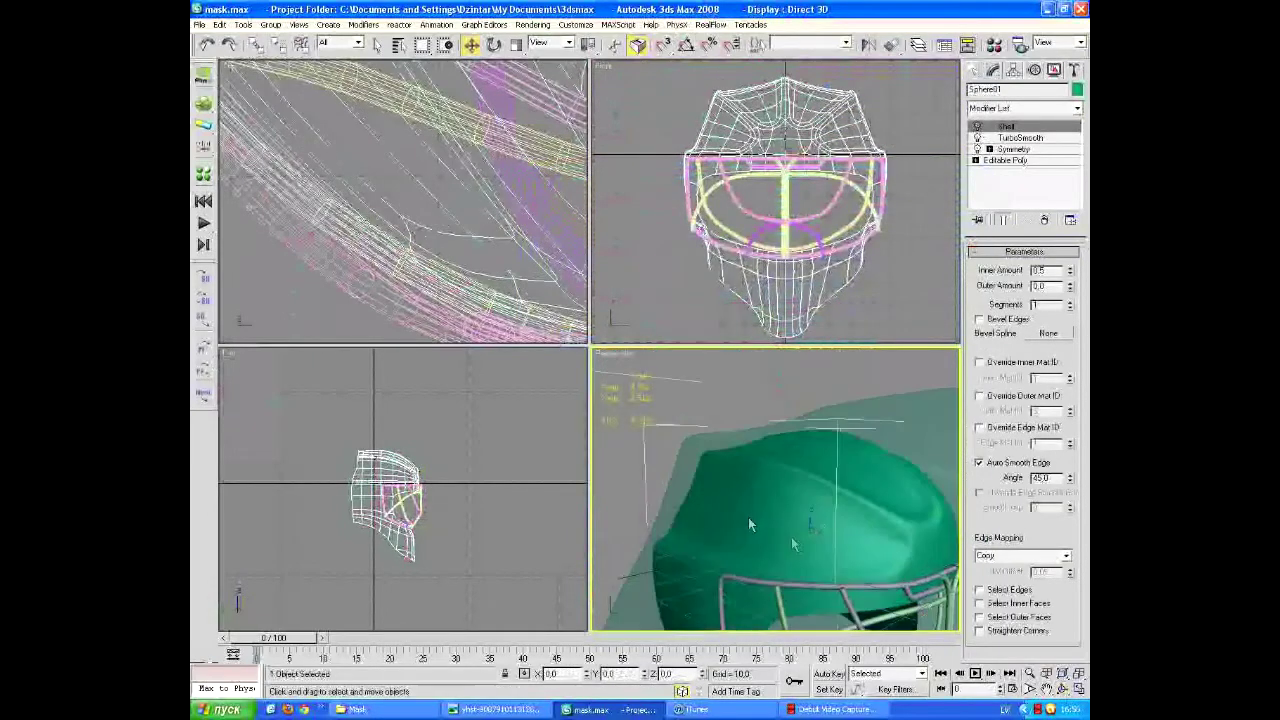
scroll(750, 524, "up", 3)
left_click(1005, 160)
left_click(1005, 221)
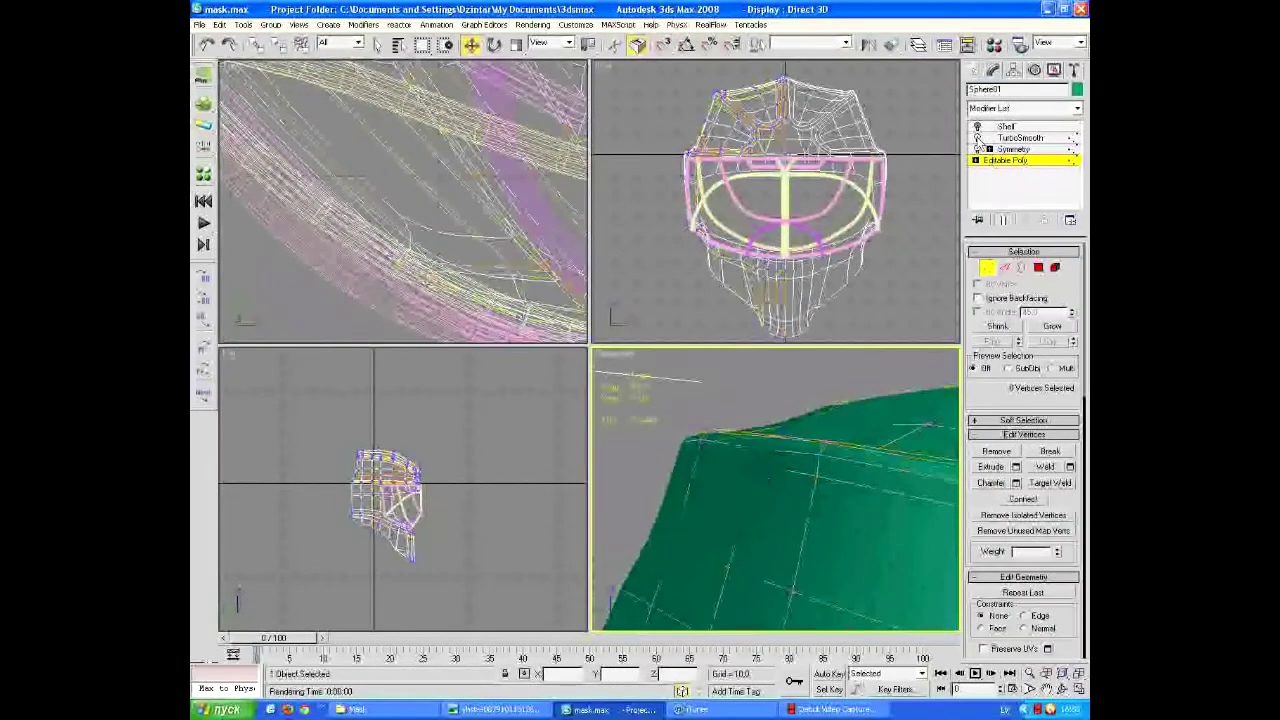
left_click(754, 465)
scroll(440, 470, "up", 8)
scroll(489, 211, "up", 8)
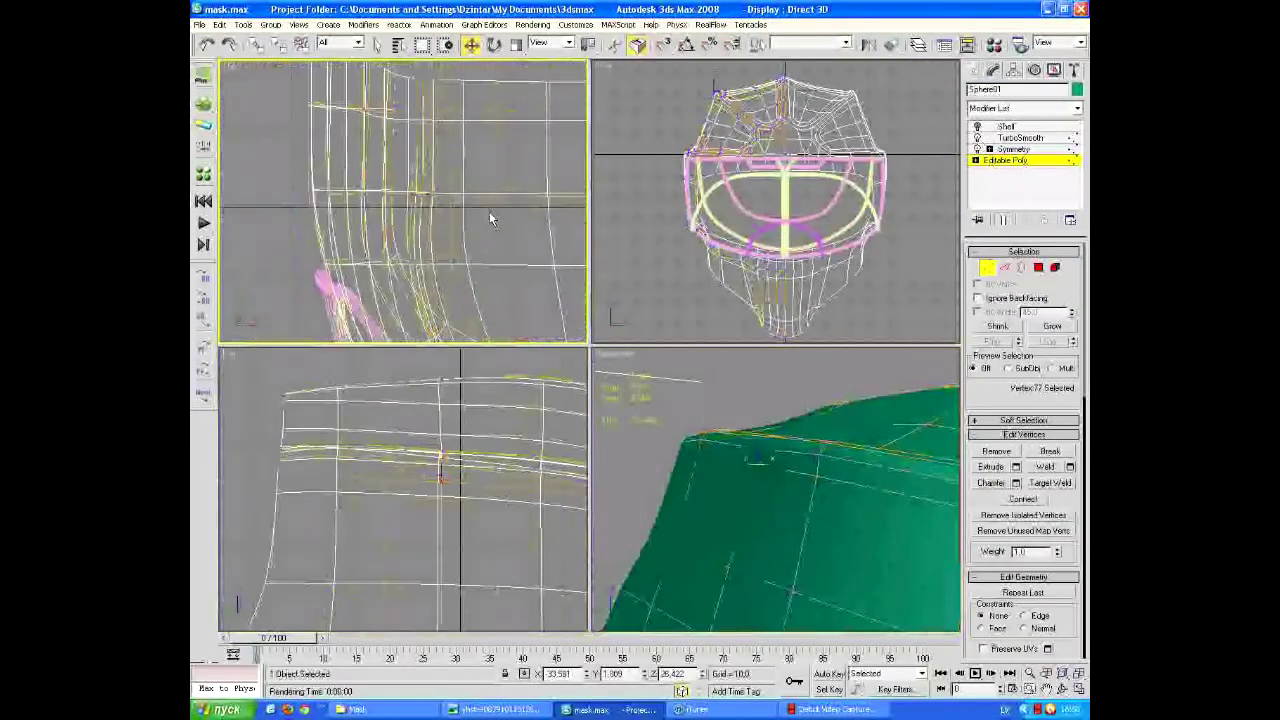
scroll(489, 211, "up", 4)
left_click_drag(370, 192, 442, 215)
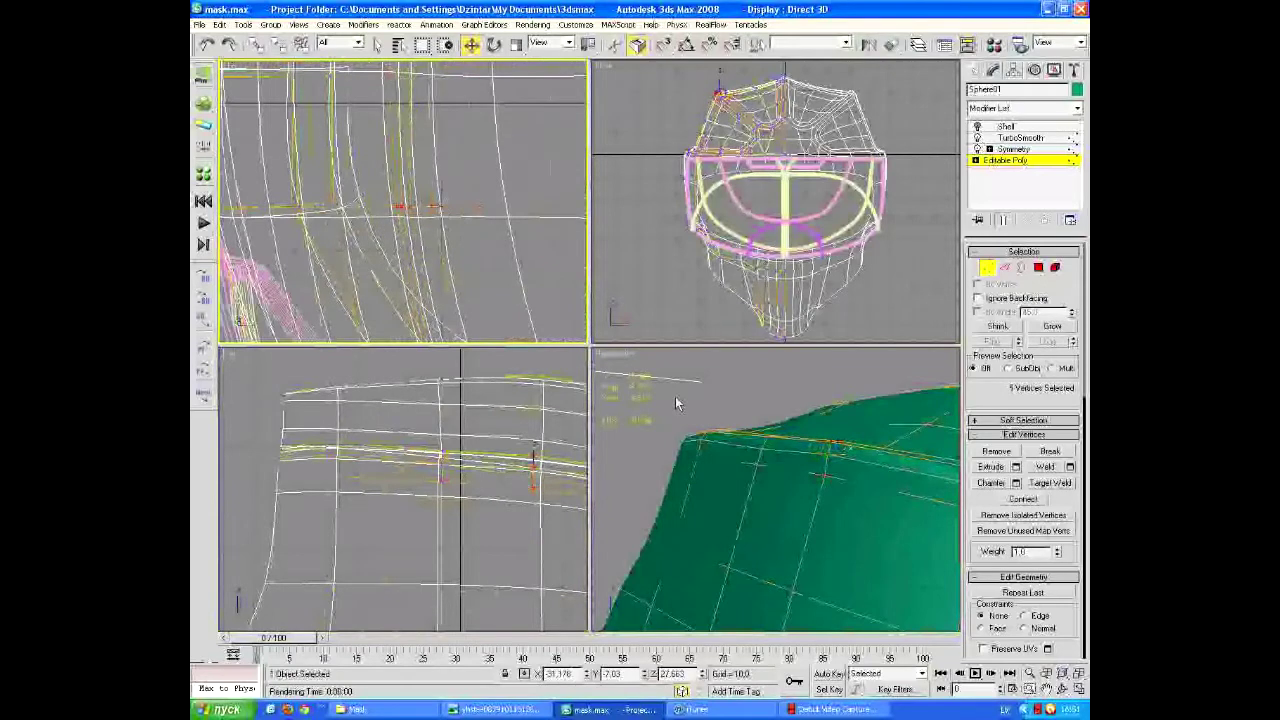
middle_click_drag(432, 487, 461, 449)
scroll(877, 363, "down", 4)
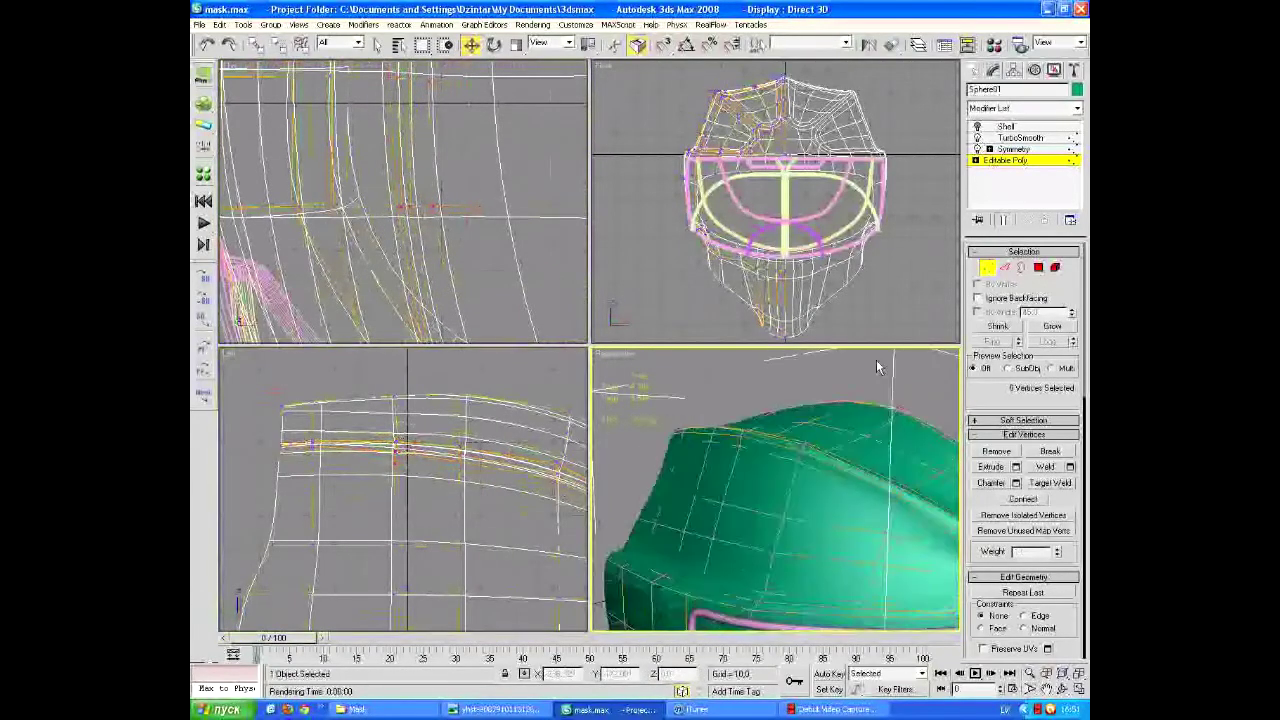
left_click(709, 380)
middle_click_drag(709, 380, 714, 495, "alt")
scroll(783, 405, "up", 5)
scroll(714, 495, "down", 3)
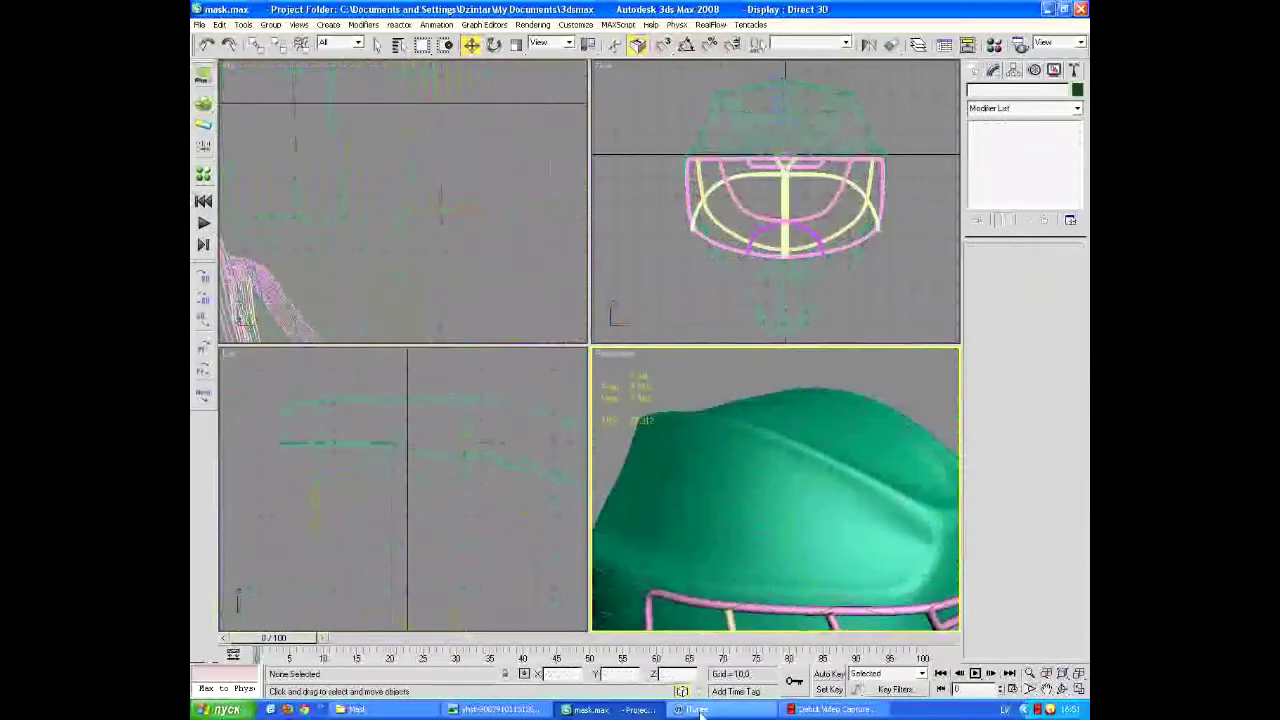
Switch to the Bauer mask reference photo and compare it with the modelled shell from several angles
left_click(495, 709)
left_click(495, 709)
left_click(495, 709)
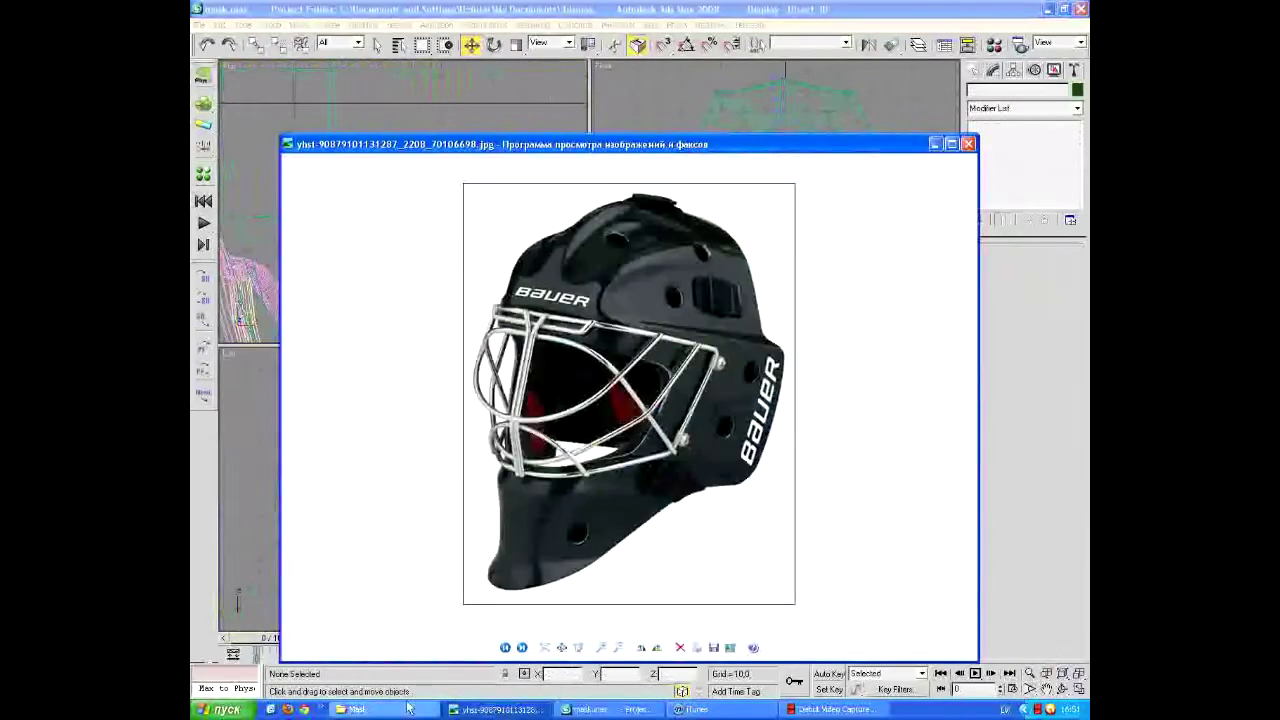
left_click(522, 647)
left_click(505, 647)
left_click(495, 709)
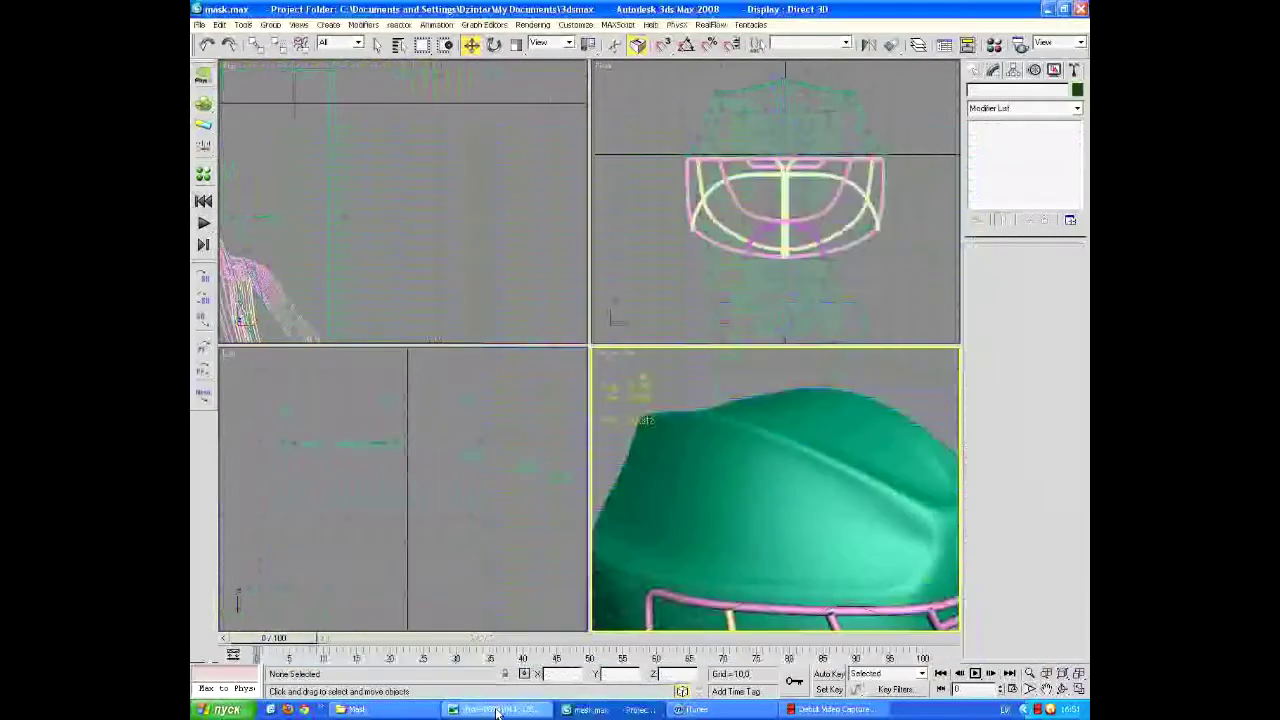
scroll(460, 530, "up", 3)
left_click(460, 530)
middle_click_drag(642, 540, 688, 461, "alt")
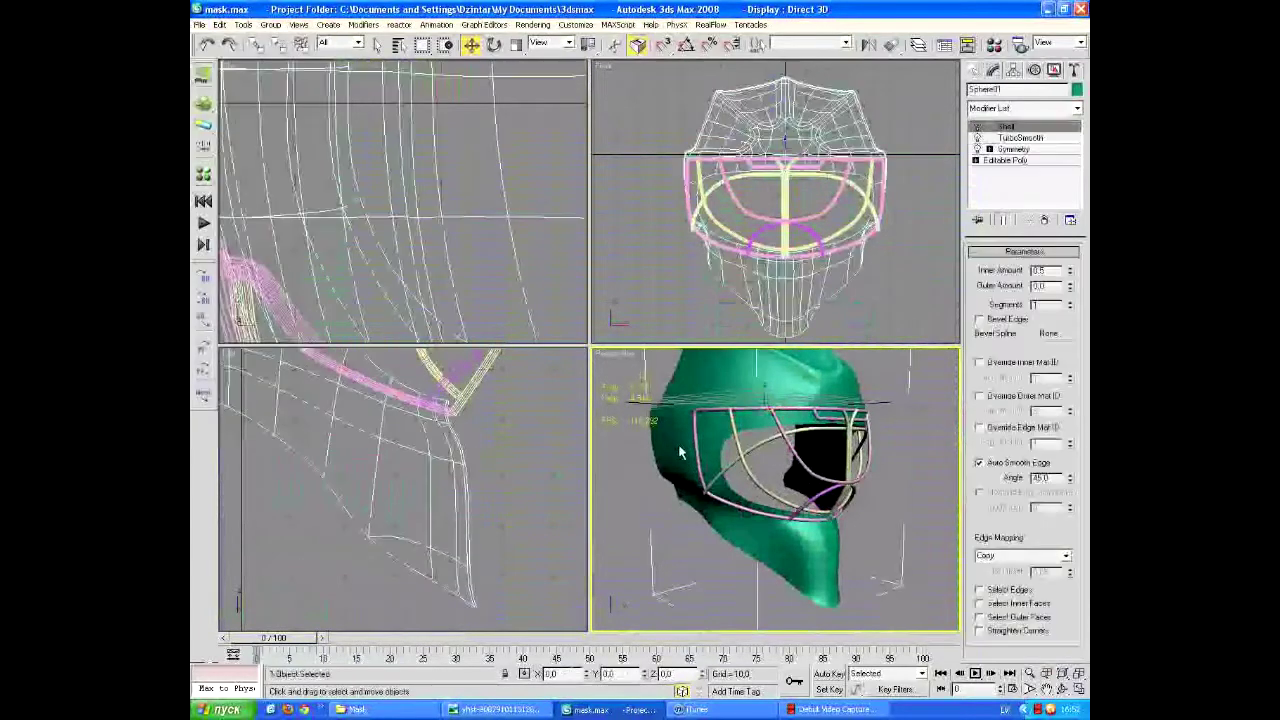
Draw a cylinder about 5 in radius and 15 in height over the mask's chin in the side view
scroll(463, 484, "down", 6)
mouse_move(463, 484)
left_mouse_down("shift")
mouse_move(420, 470)
mouse_move(434, 383)
left_mouse_up("shift")
key("Escape")
key("Escape")
scroll(490, 463, "up", 5)
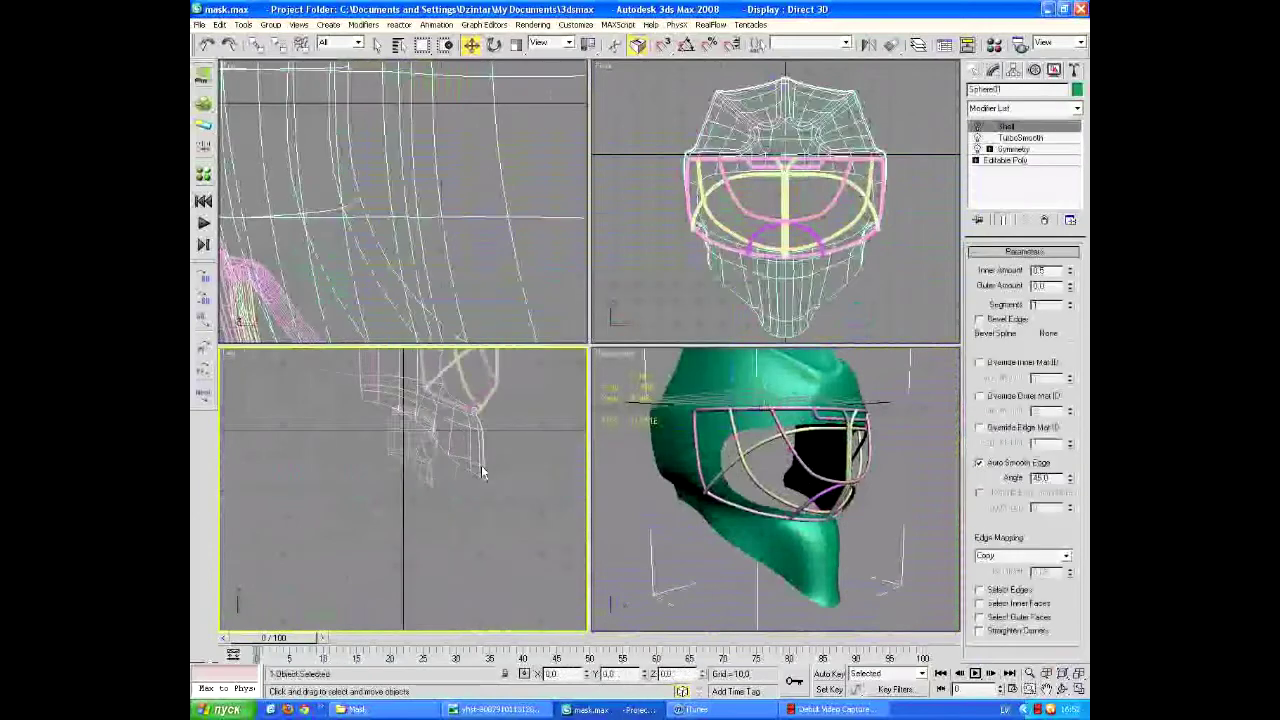
left_click(993, 70)
left_click(977, 93)
left_click(997, 190)
left_click_drag(380, 483, 416, 475)
left_click(420, 430)
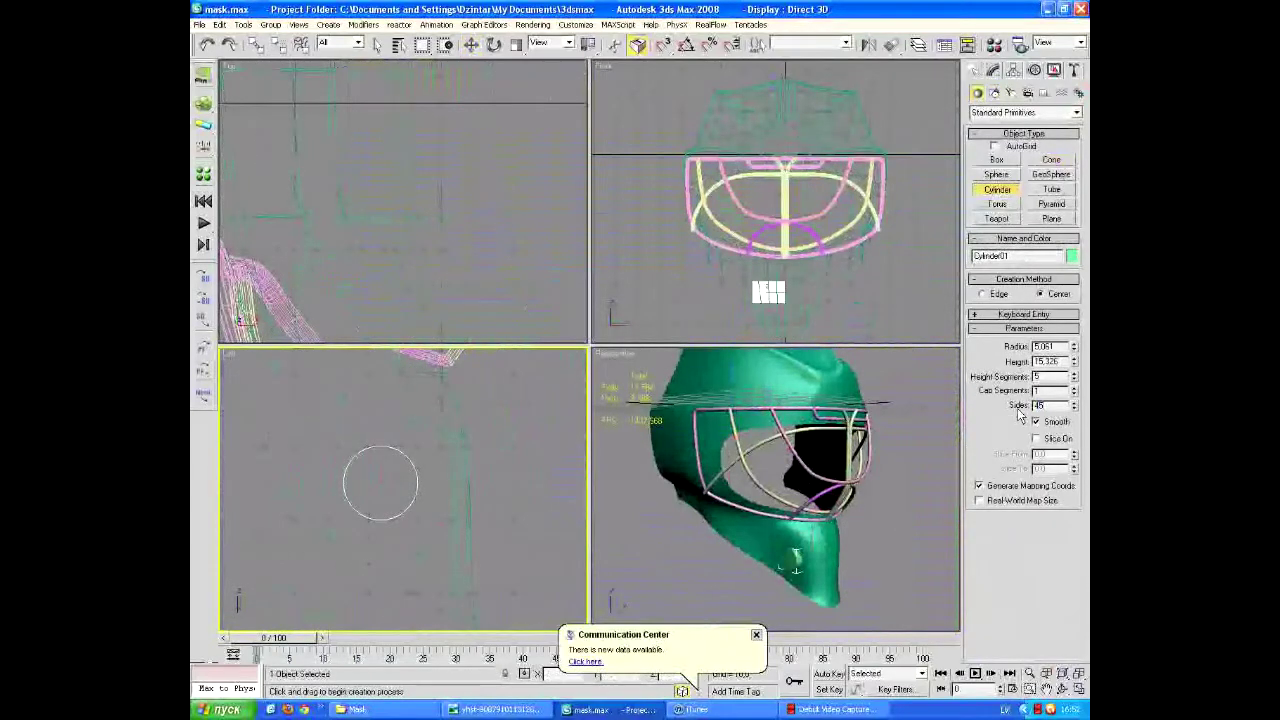
Set the cylinder's radius to 4, height segments to 1 and sides to 8, and change its height
double_click(1050, 346)
type("4")
key("Return")
left_click(495, 709)
left_click(495, 709)
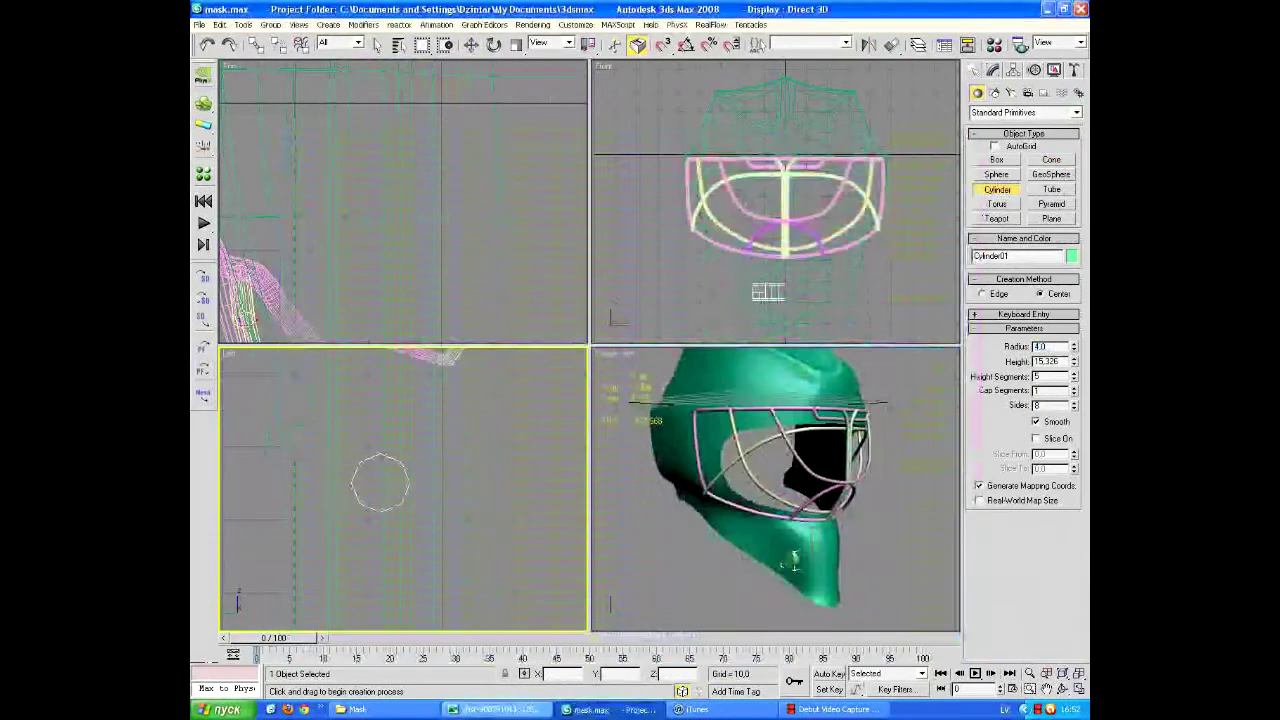
scroll(367, 254, "up", 2)
double_click(1048, 361)
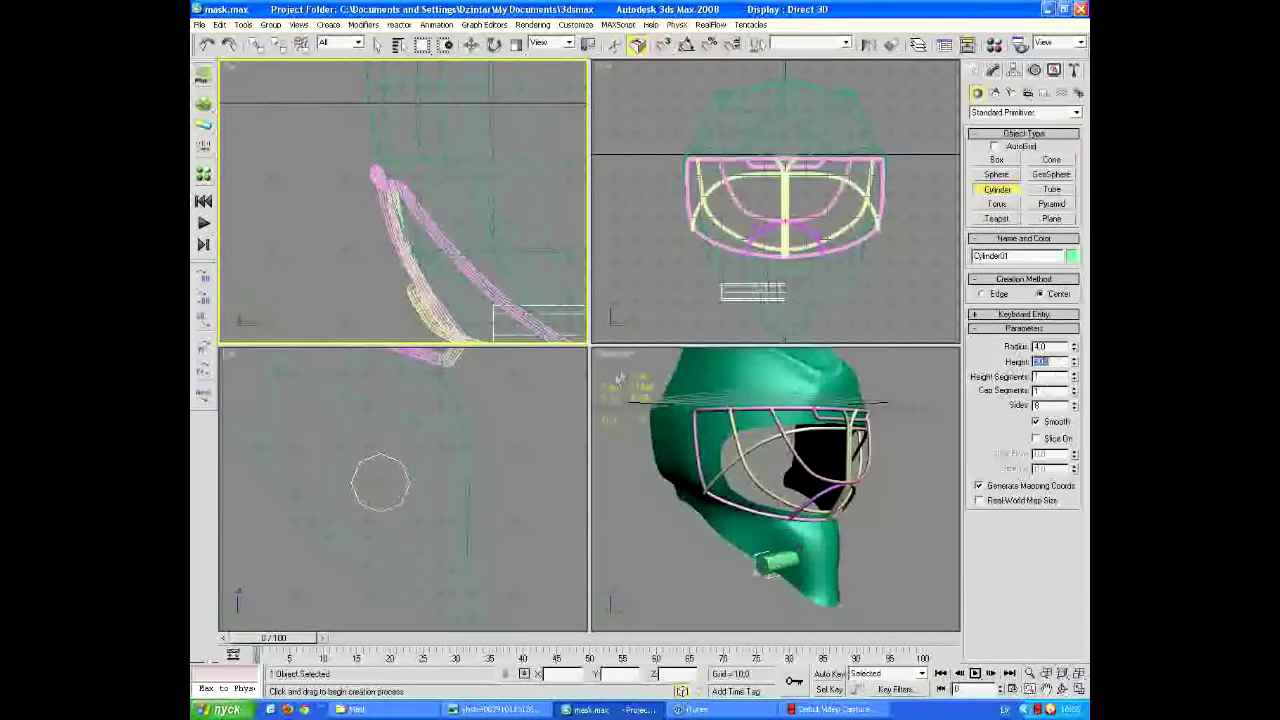
scroll(785, 250, "up", 2)
Move the cylinder to the chin vent hole's position, checking the placement against the reference photo
key("w")
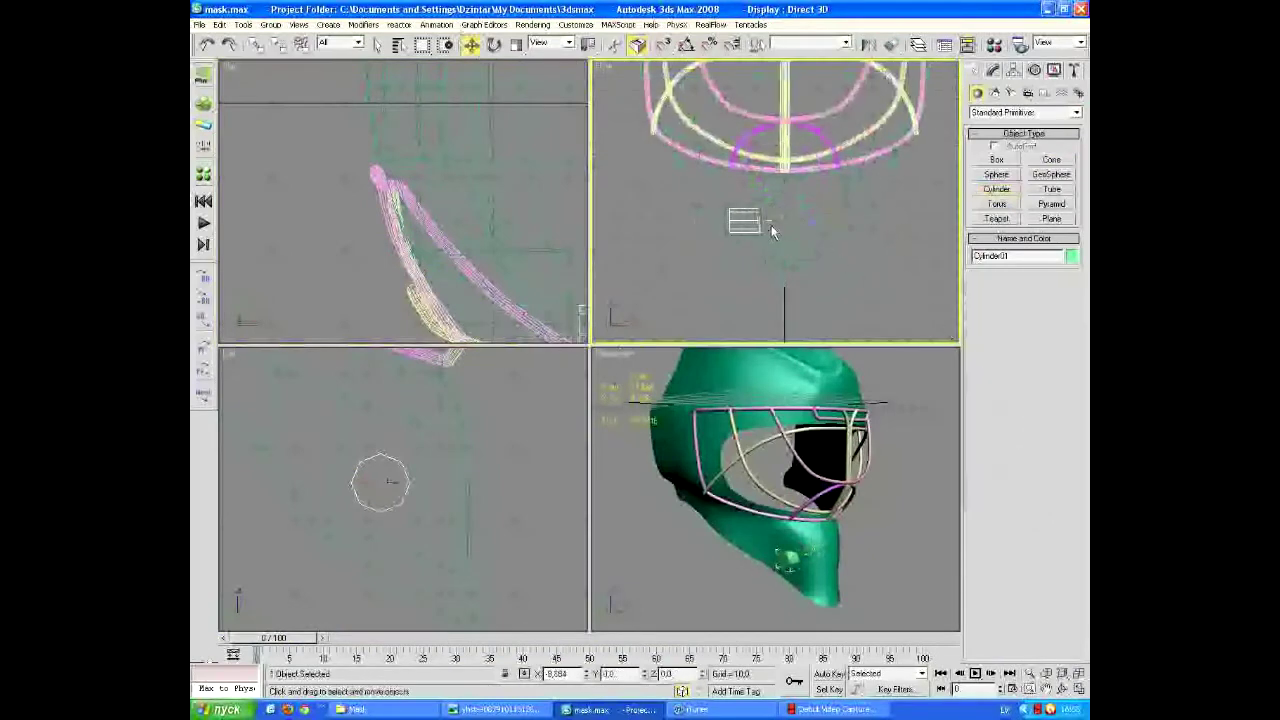
left_click(495, 709)
left_click(495, 709)
left_click(390, 486)
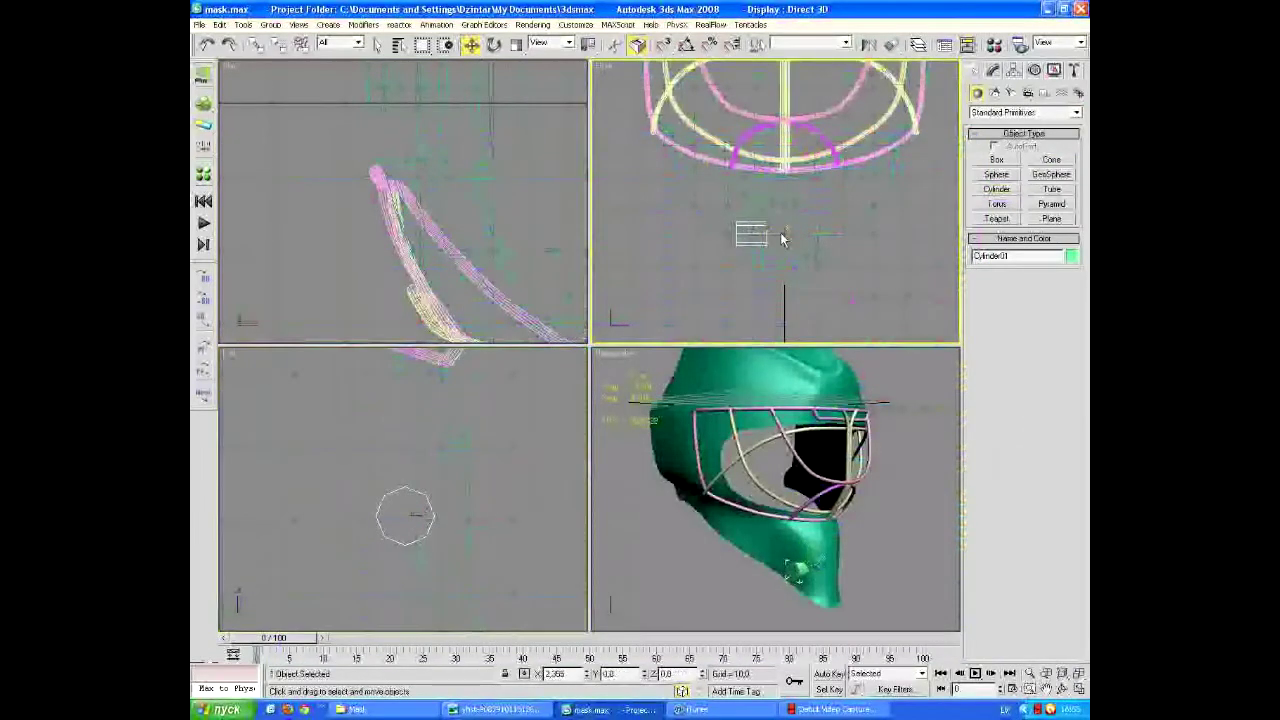
left_click_drag(413, 517, 431, 474)
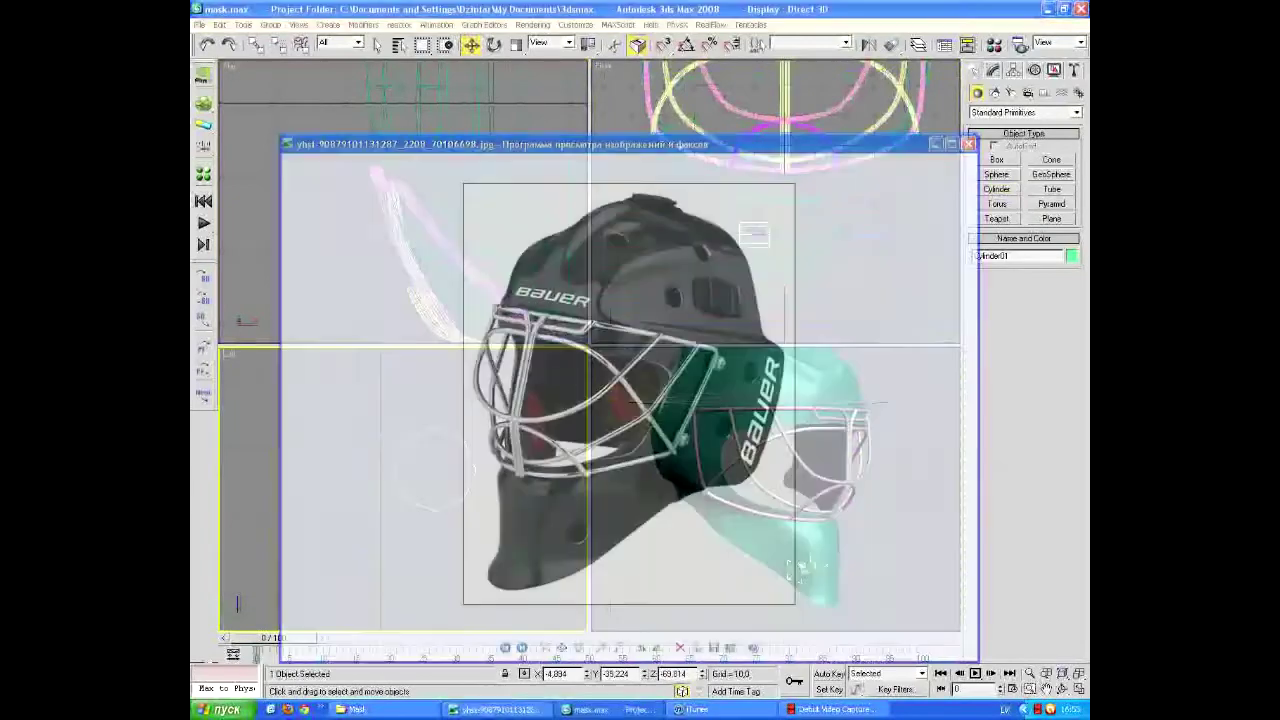
Clone the cylinder twice and place the copies one above the other on the mask's side behind the cage
scroll(521, 546, "down", 5)
scroll(756, 192, "down", 3)
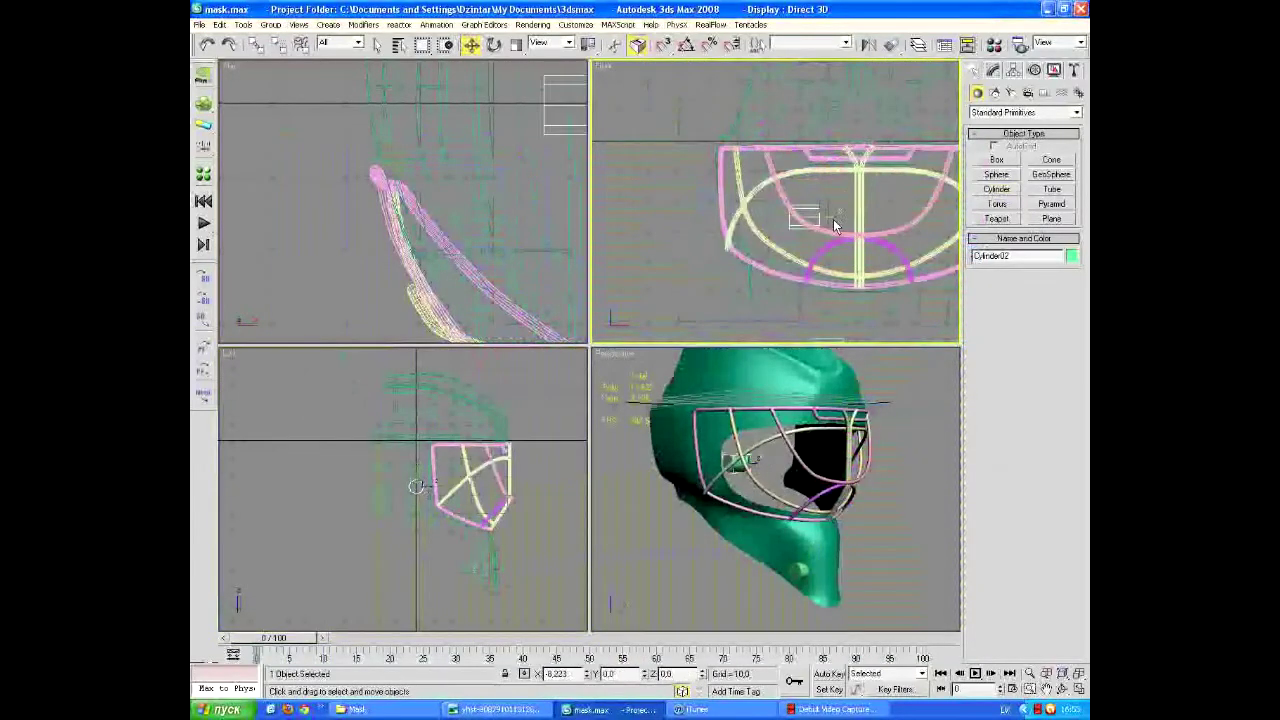
scroll(913, 556, "up", 3)
scroll(850, 520, "down", 3)
scroll(745, 497, "up", 3)
scroll(405, 527, "up", 4)
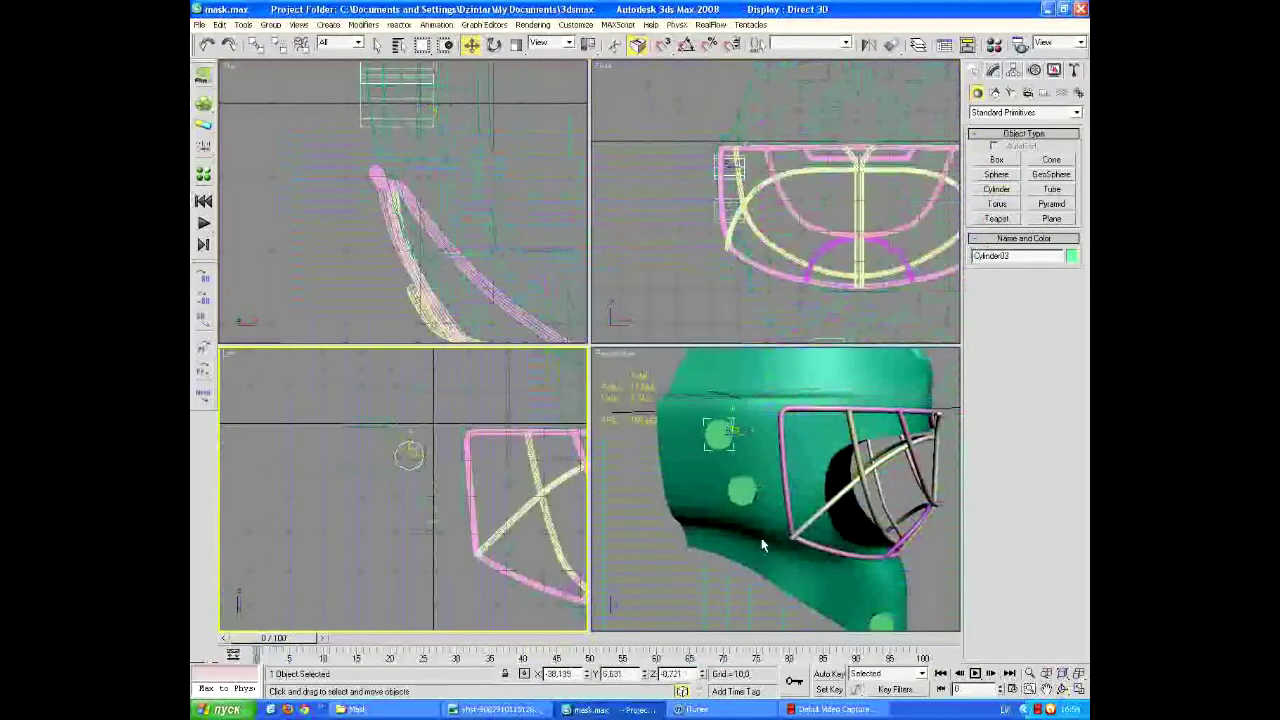
Place a cylinder copy at the vent hole on the forehead's side above the cage, rotating it to face the shell surface
left_click(497, 709)
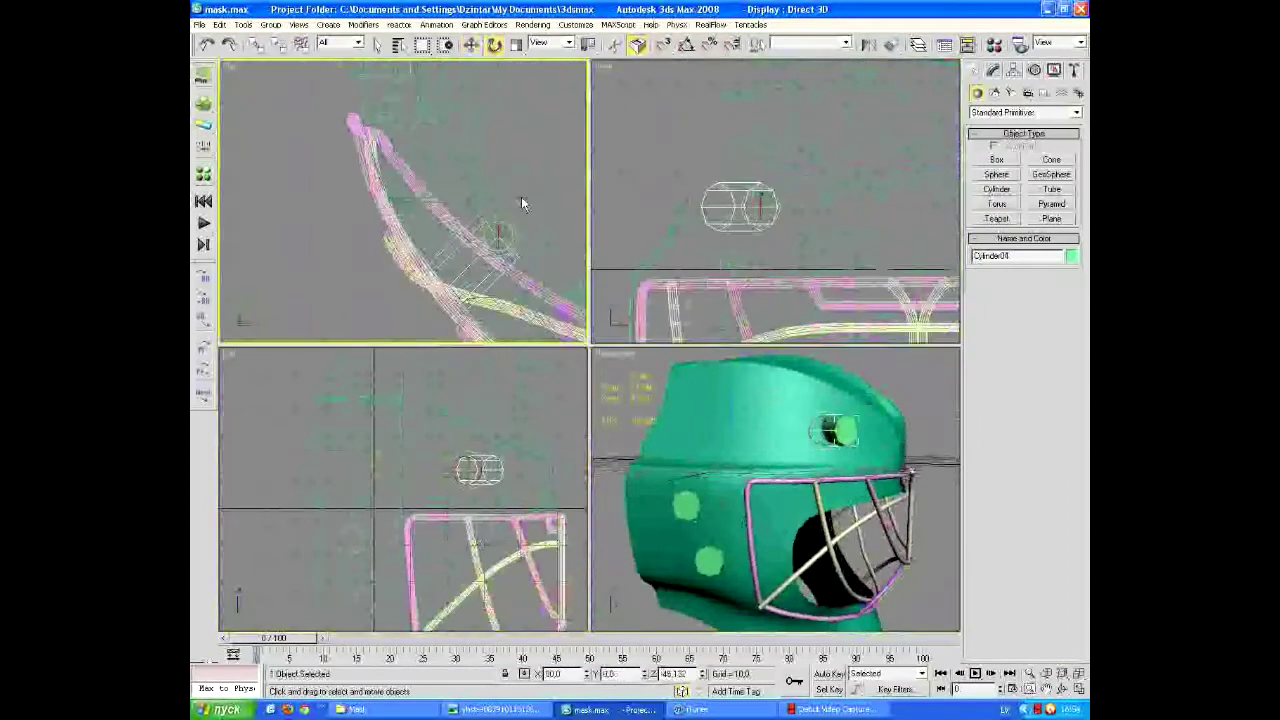
left_click(770, 206)
key("w")
left_click(505, 236)
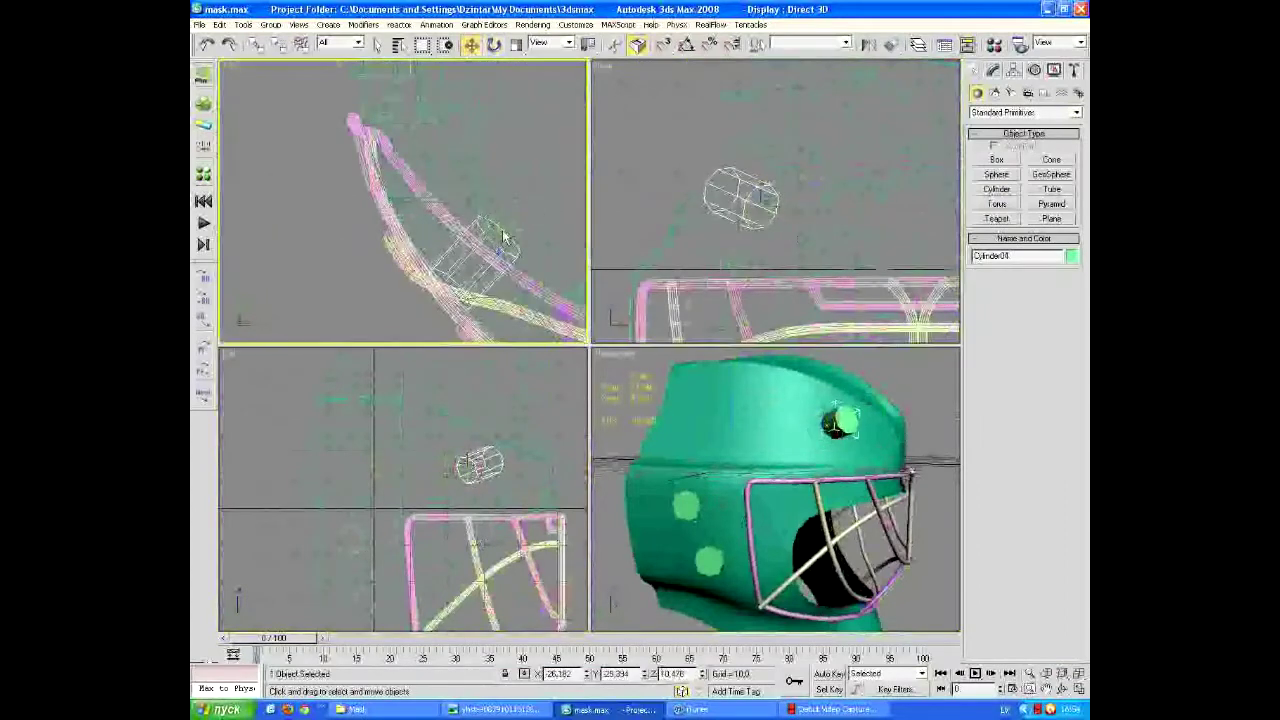
left_click(906, 411)
middle_click_drag(906, 411, 856, 485, "alt")
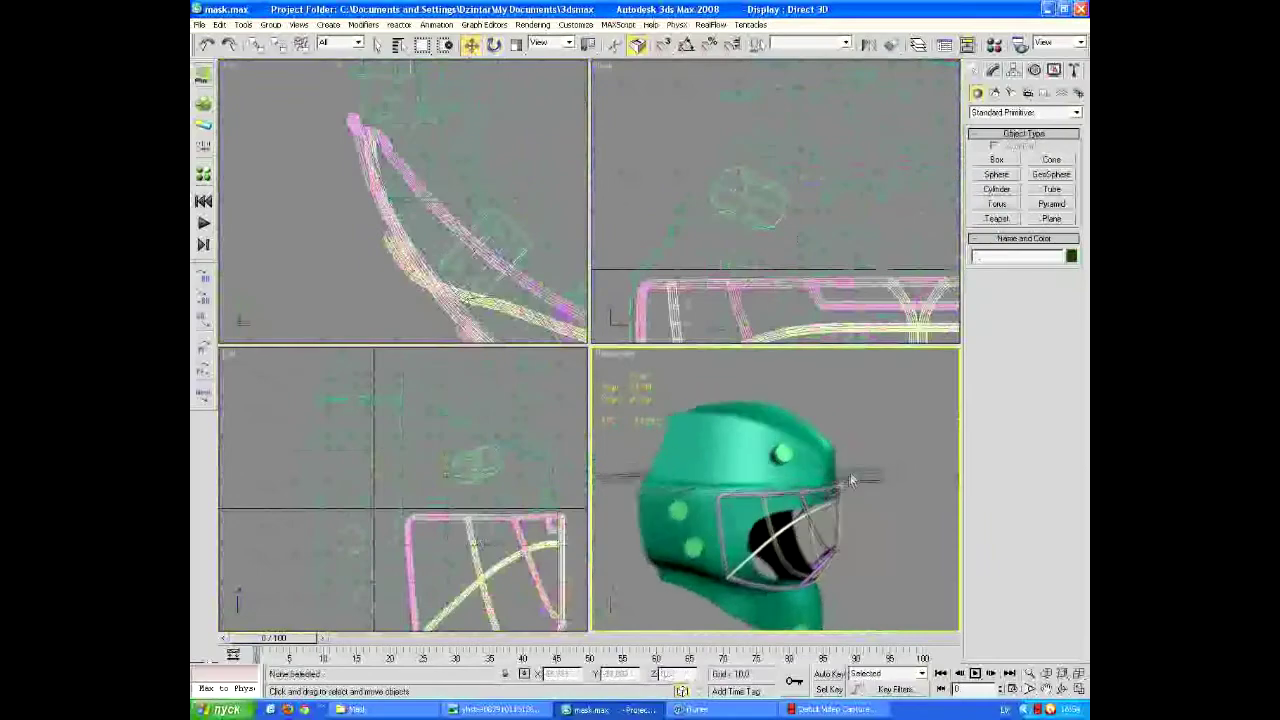
scroll(856, 485, "up", 3)
left_click(690, 709)
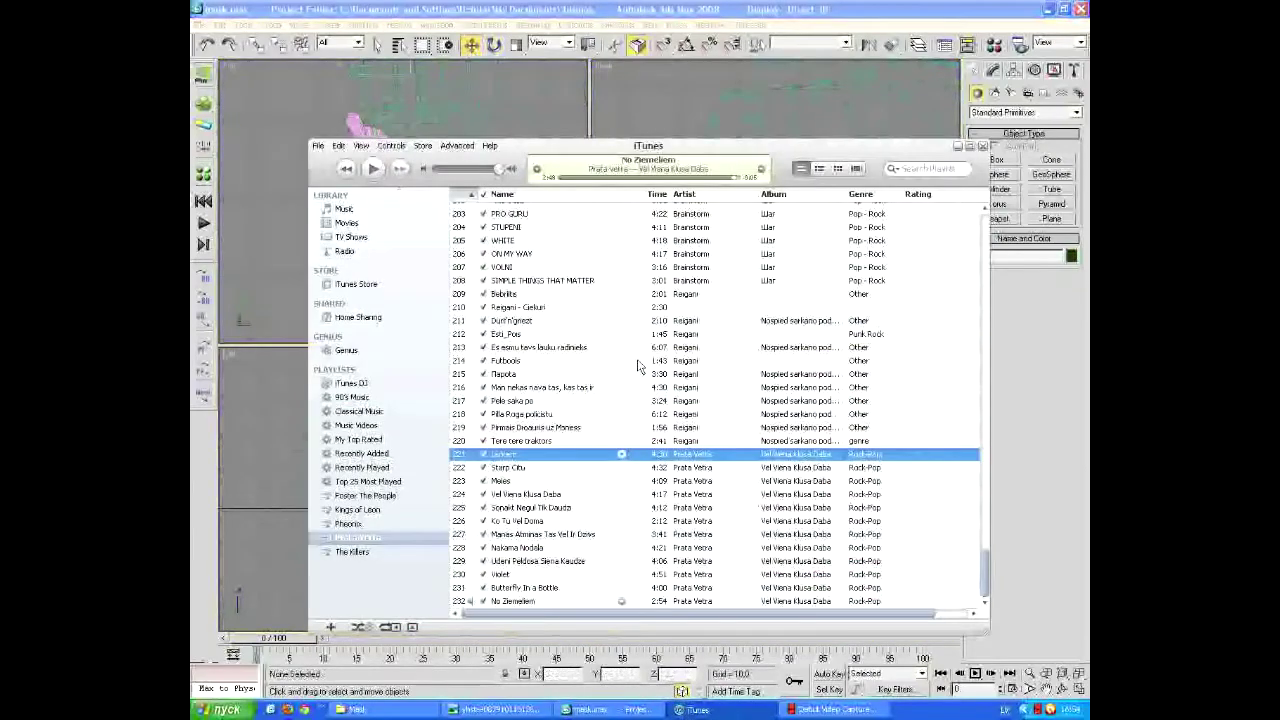
scroll(638, 366, "up", 10)
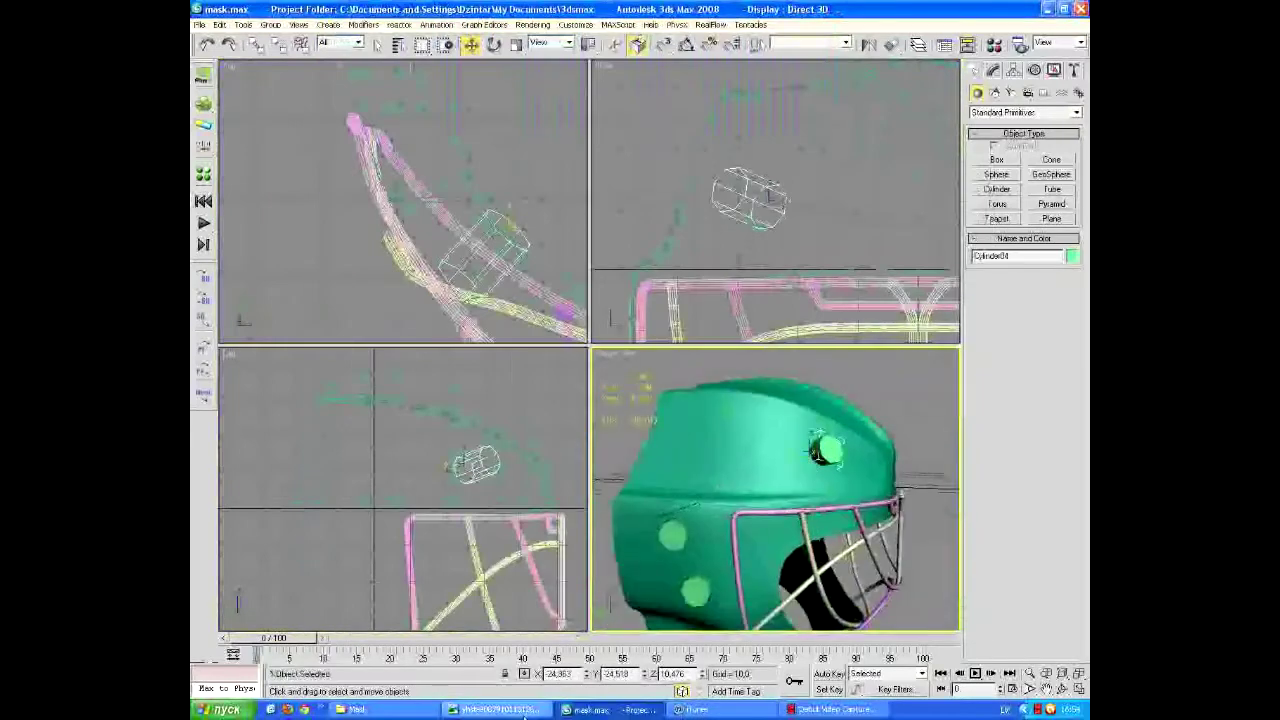
Following the reference photo, clone the forehead cylinder to the upper front vent position and tilt it through the shell
left_click(497, 709)
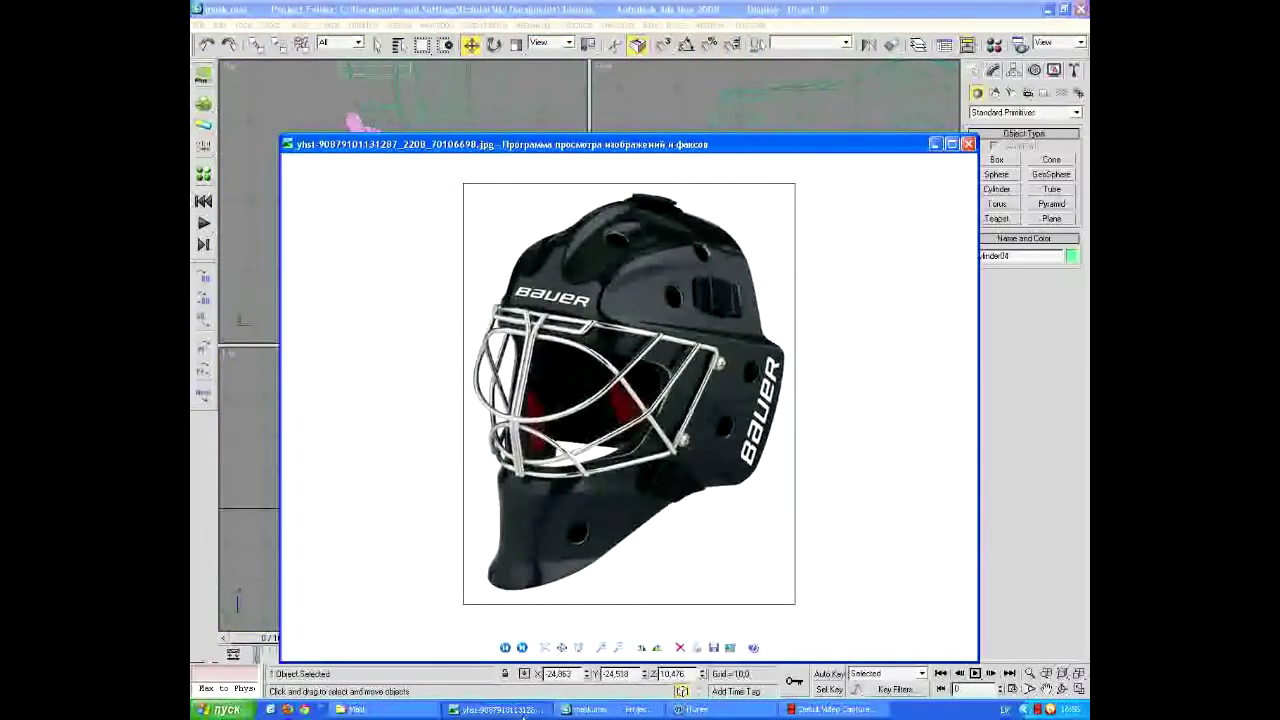
left_click(497, 709)
middle_click_drag(440, 250, 464, 262, "alt")
left_click_drag(750, 197, 700, 229, "shift")
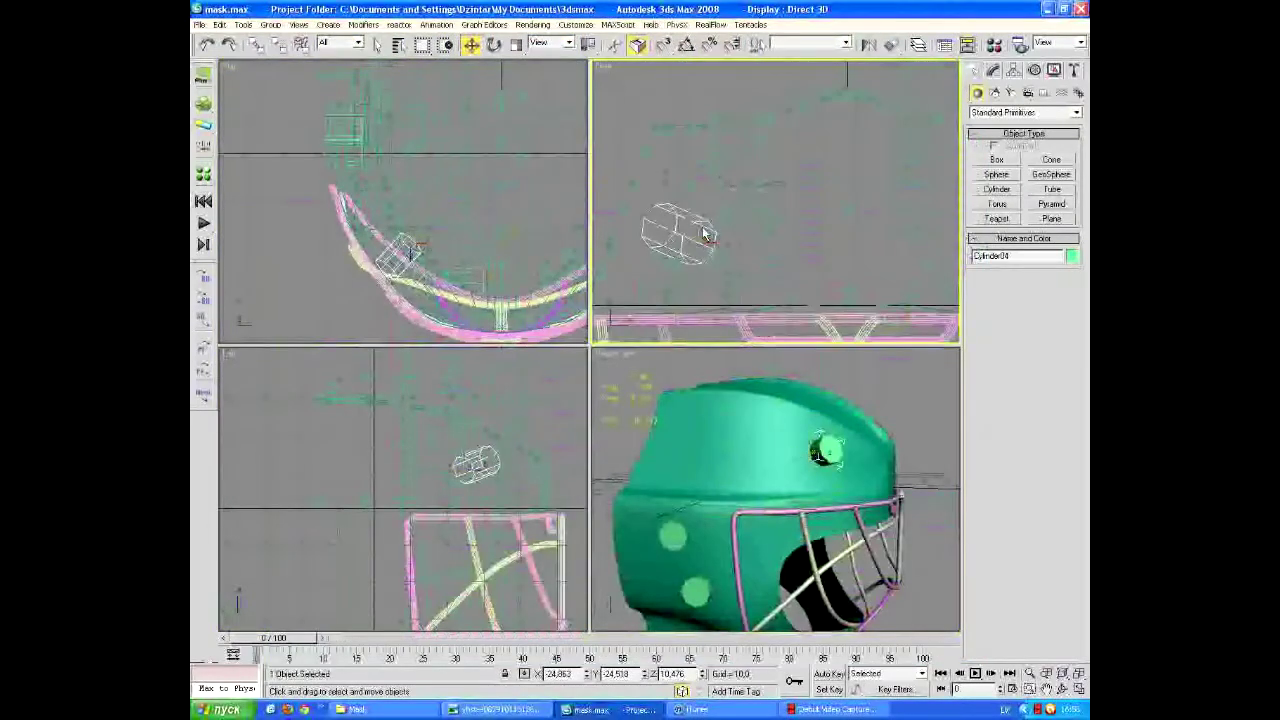
left_click(494, 44)
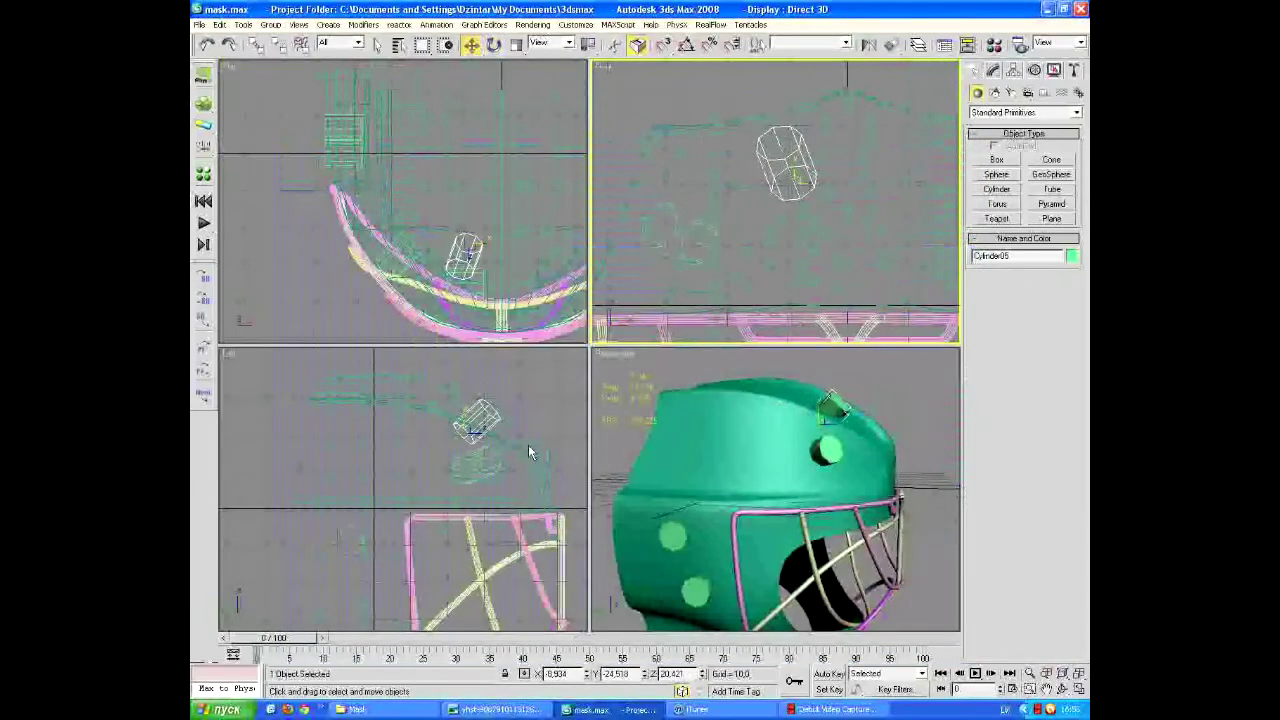
left_click_drag(530, 452, 427, 532)
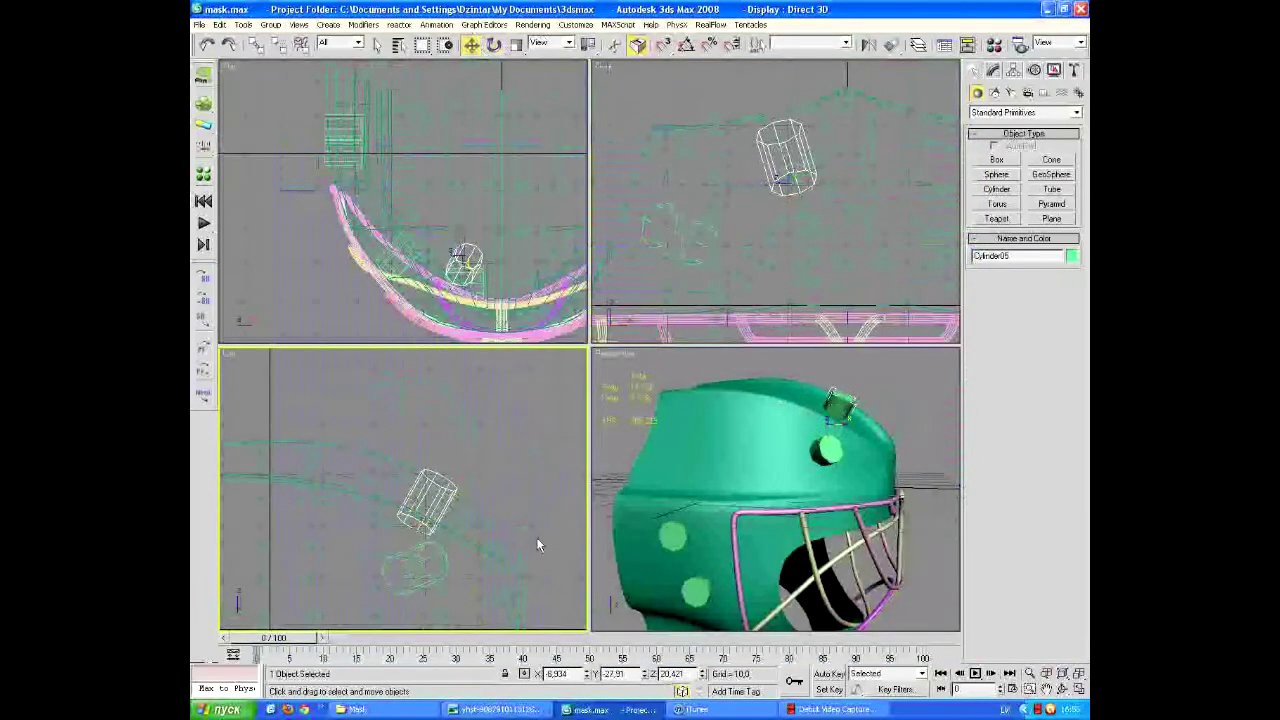
left_click_drag(440, 533, 445, 520)
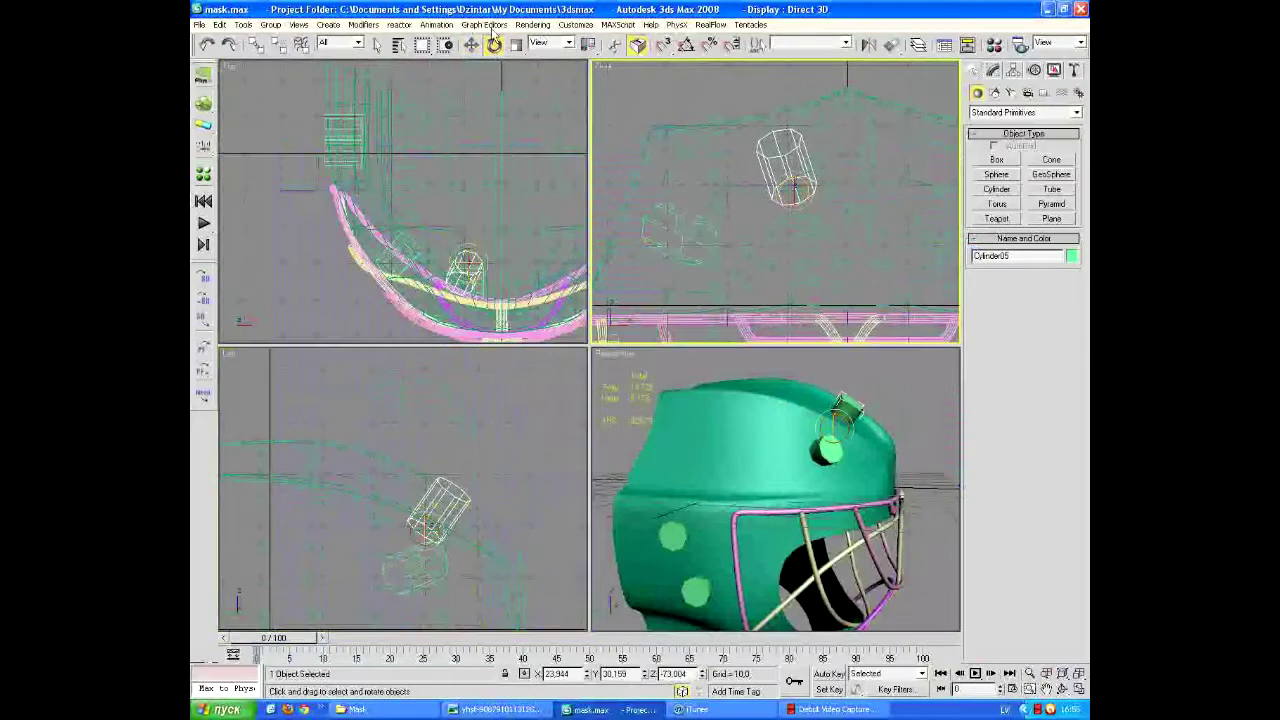
Clone the upper front cylinder to the upper side of the shell and rotate the copy towards the side vent's direction
left_click_drag(806, 185, 684, 146, "shift")
key("Return")
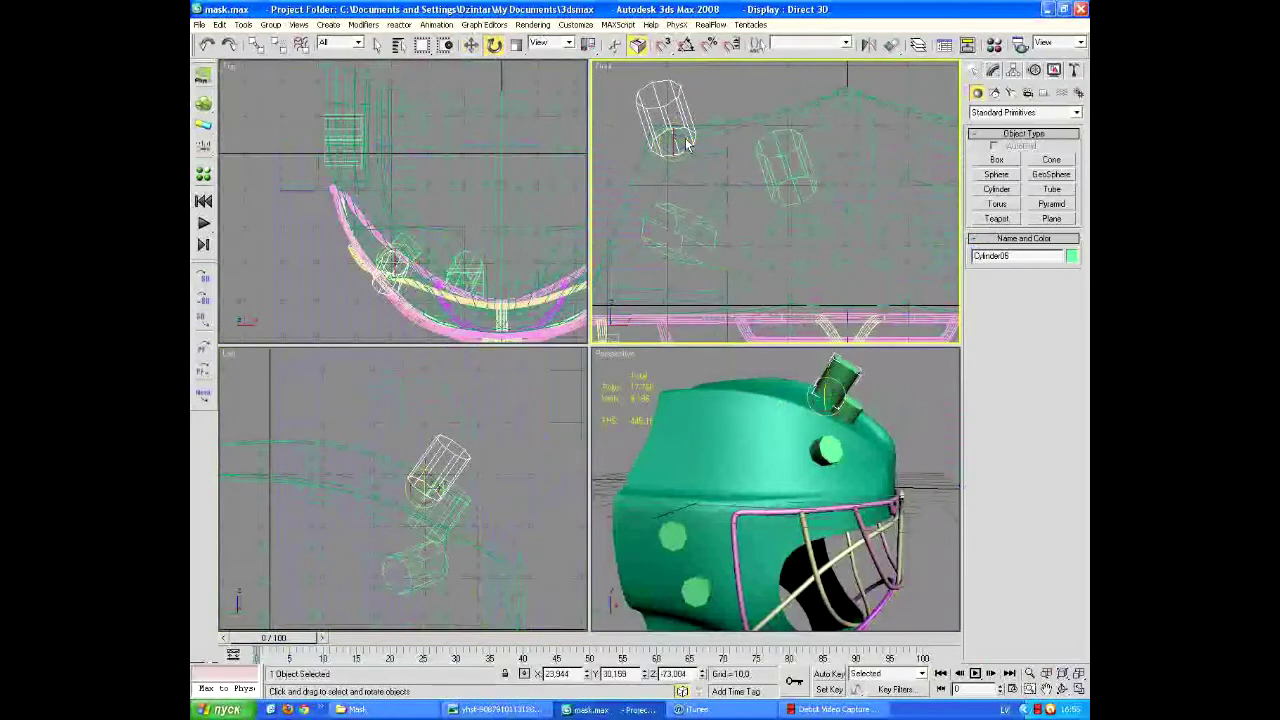
middle_click_drag(439, 500, 524, 445)
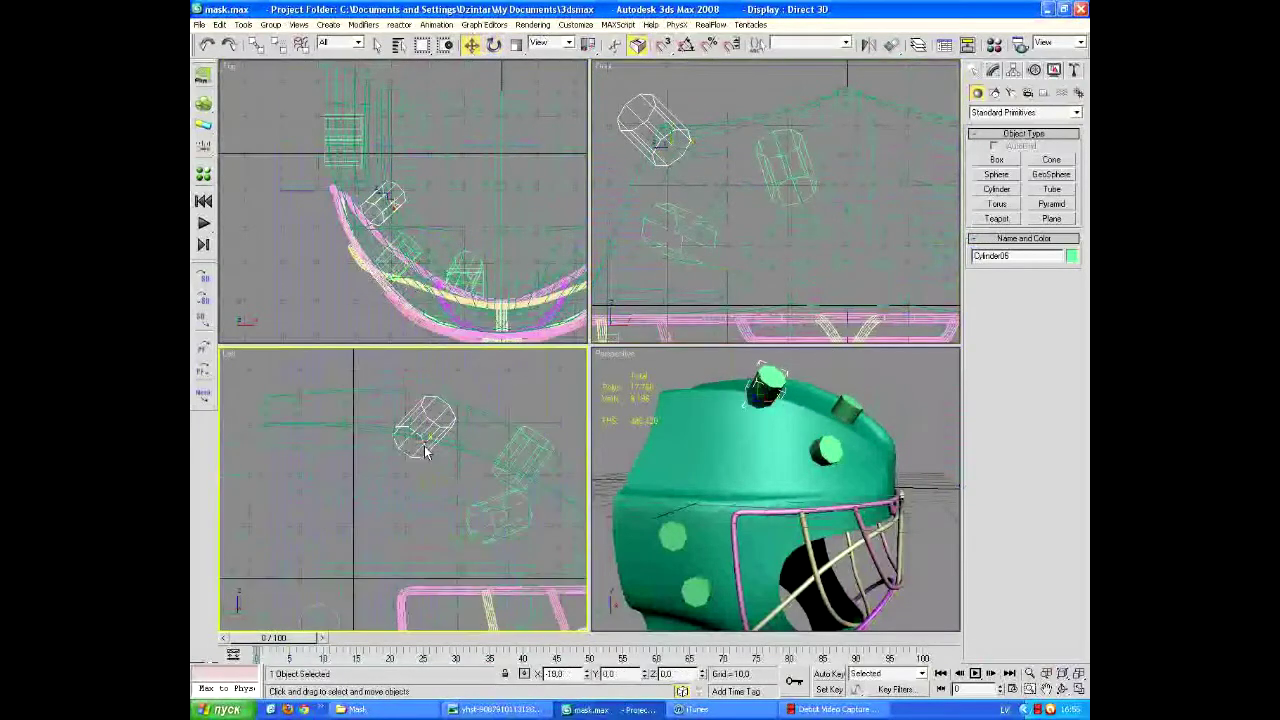
left_click(471, 45)
left_click_drag(675, 152, 688, 170)
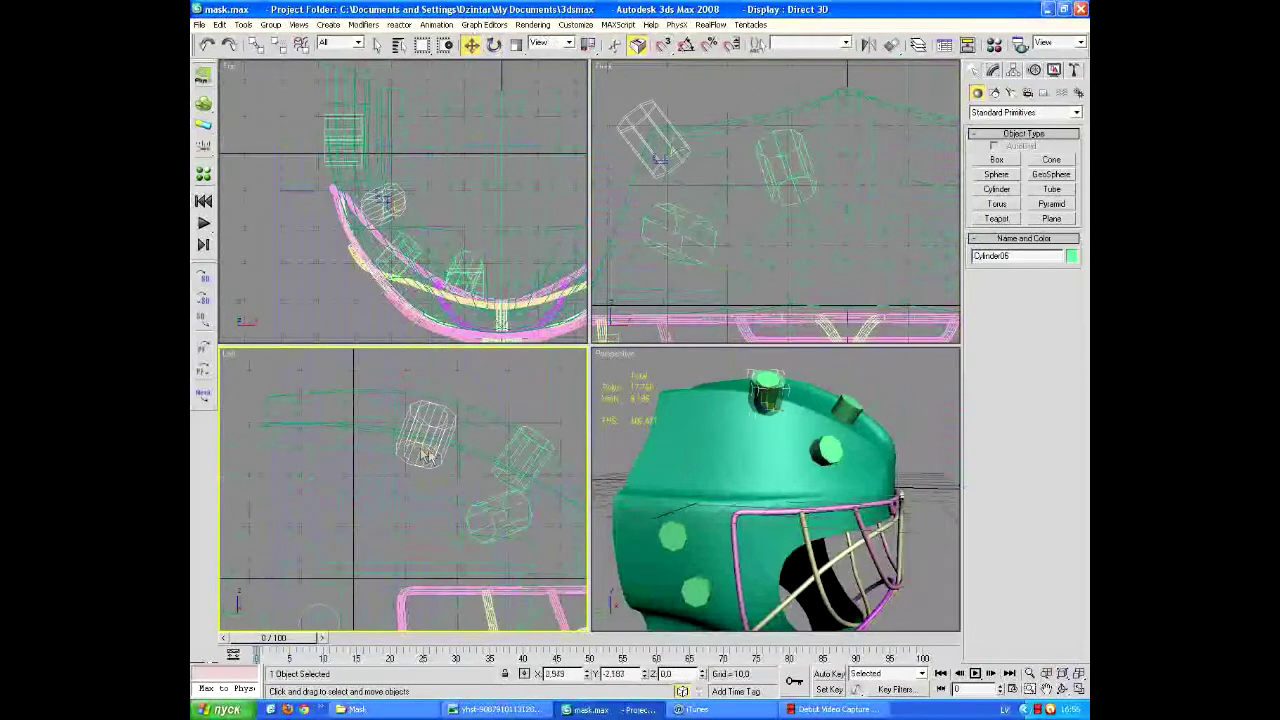
Adjust the upper side cylinder's position in the front view, checking the vent layout against the reference images
left_click_drag(849, 488, 800, 450)
right_click(713, 192)
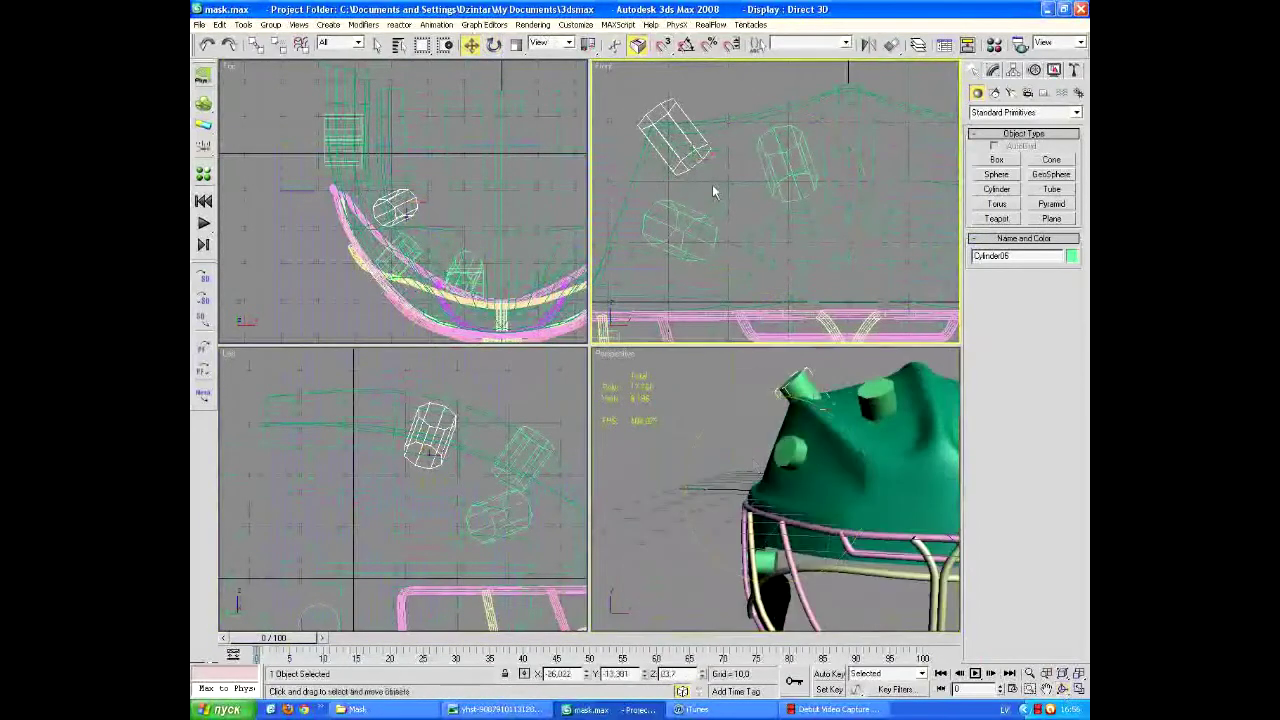
key("alt+Tab")
key("alt+Tab")
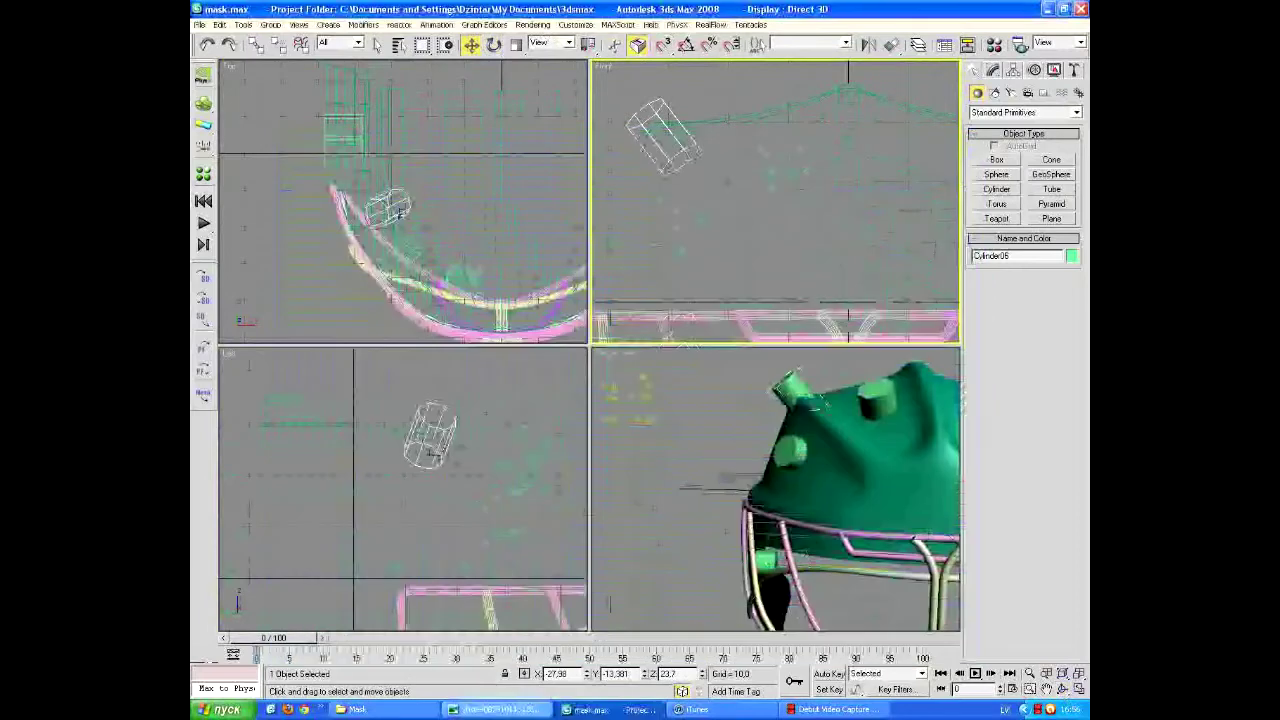
left_click(532, 710)
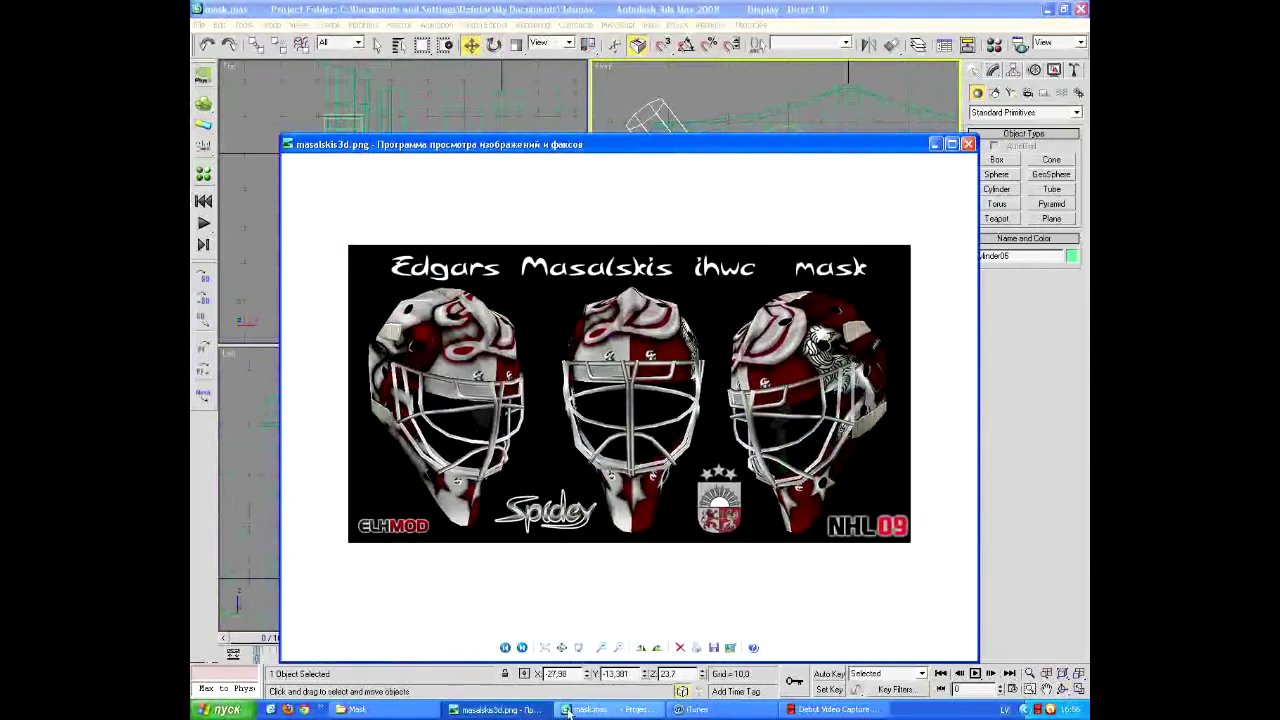
key("Right")
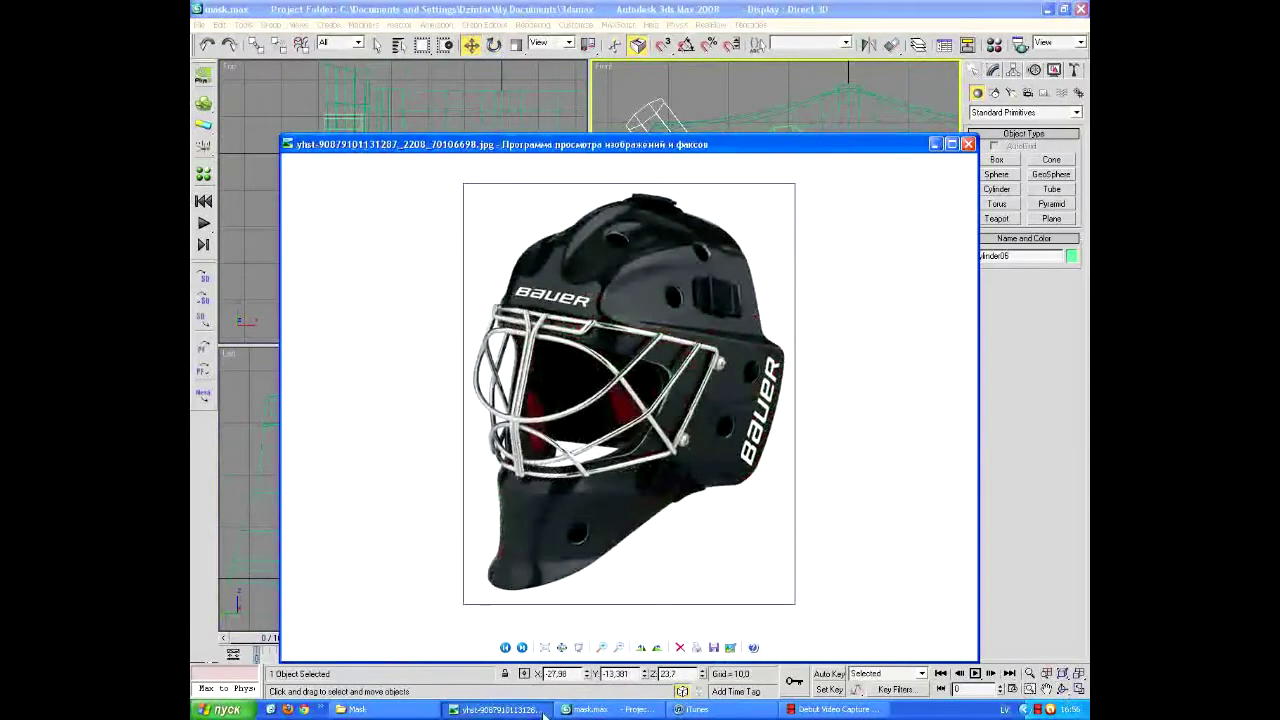
key("alt+Tab")
Convert one of the vent cylinders to Editable Poly and attach the other vent cylinders to it
left_click(993, 70)
left_click(875, 398)
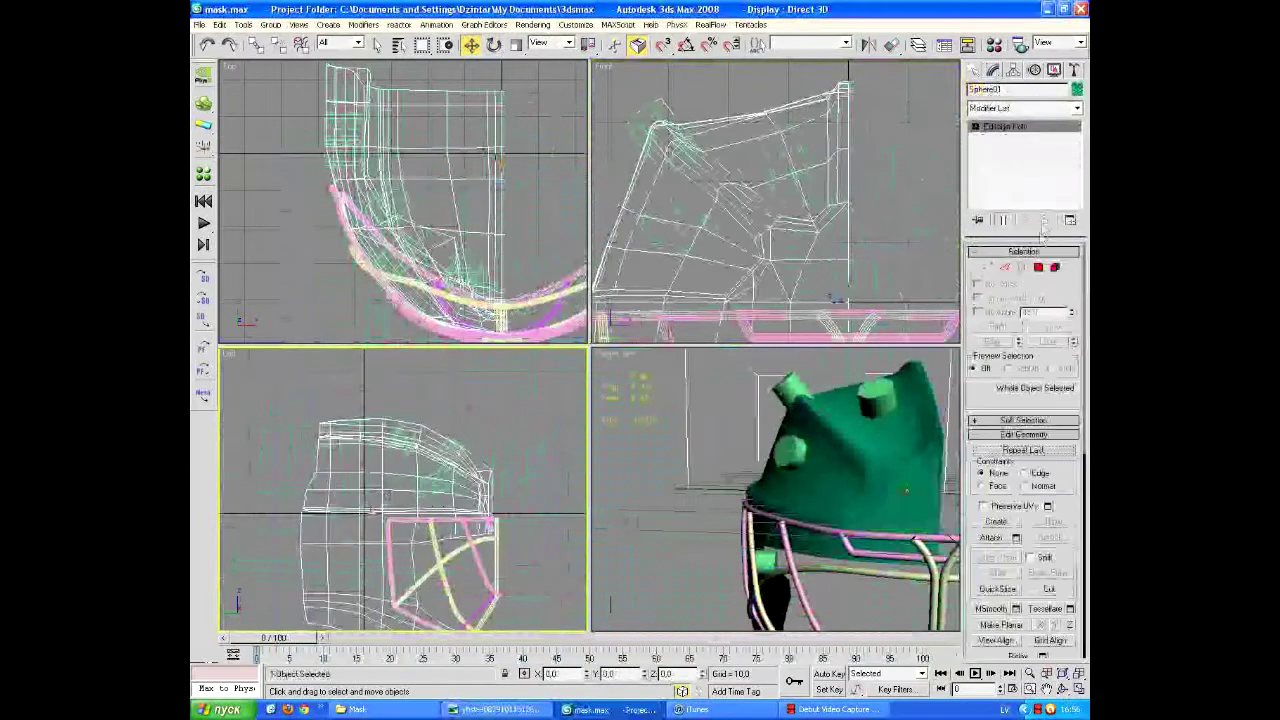
left_click(798, 402, "ctrl")
left_click(437, 482)
right_click(437, 482)
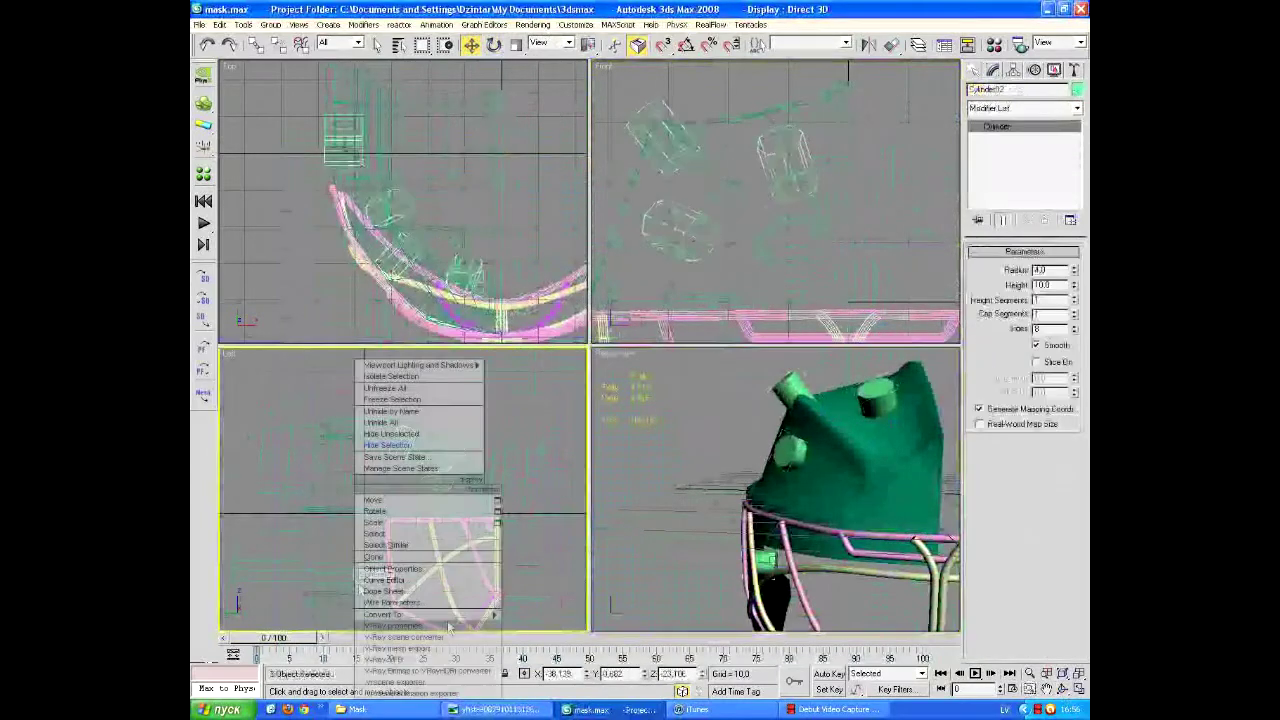
left_click(520, 606)
left_click(991, 538)
scroll(380, 428, "up", 3)
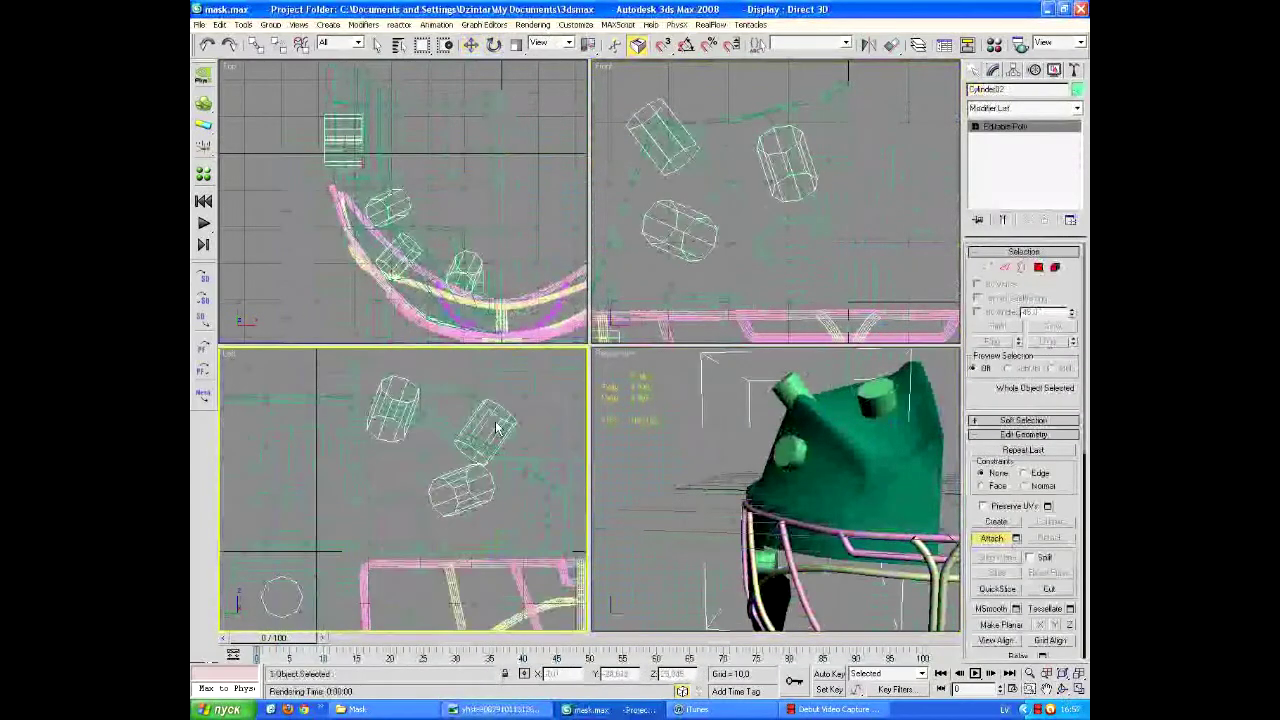
Cut the vent holes by subtracting the attached cylinders from the mask shell with a Boolean Subtraction (A-B)
left_click(810, 445)
key("z")
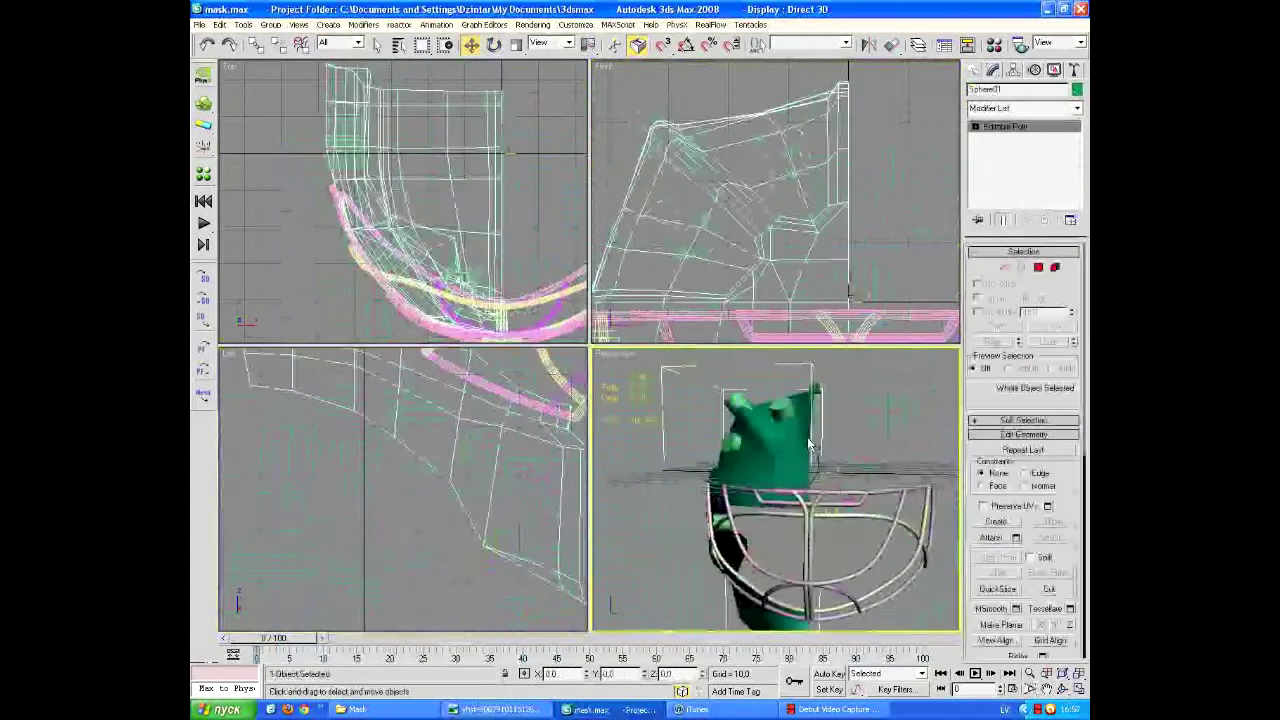
left_click(972, 70)
left_click(1022, 112)
left_click(1013, 146)
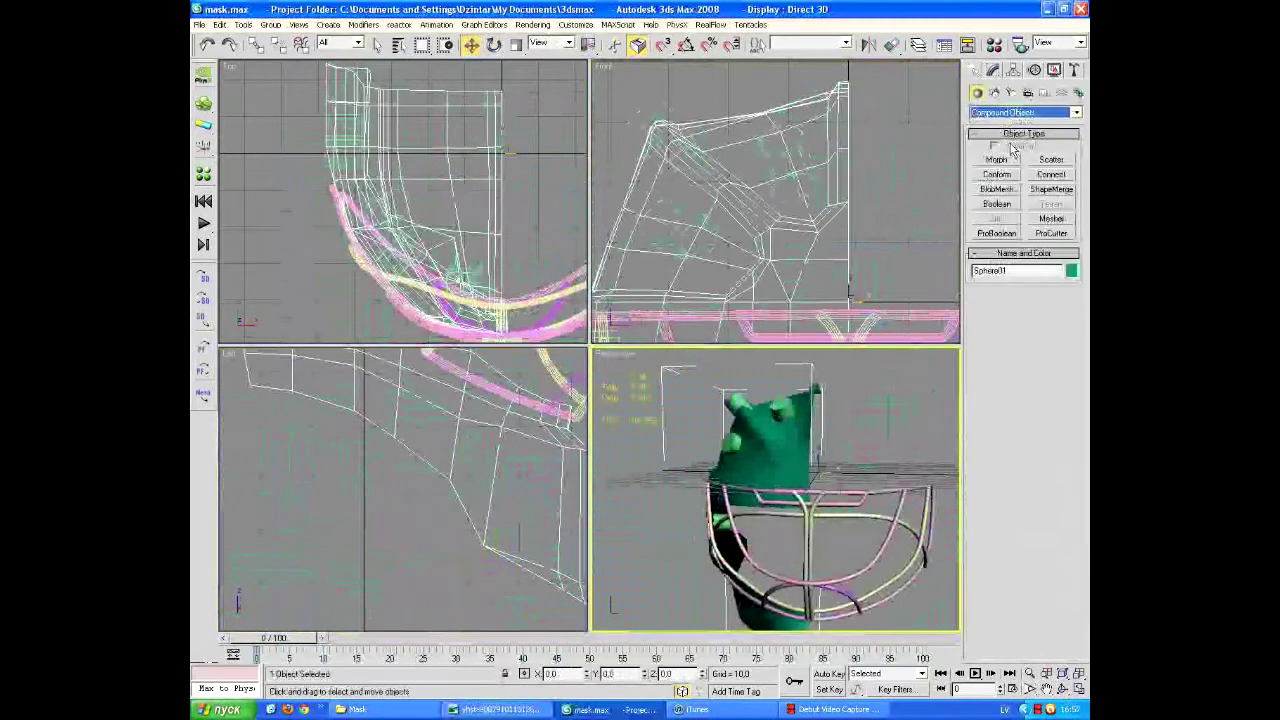
left_click(996, 205)
left_click(670, 240)
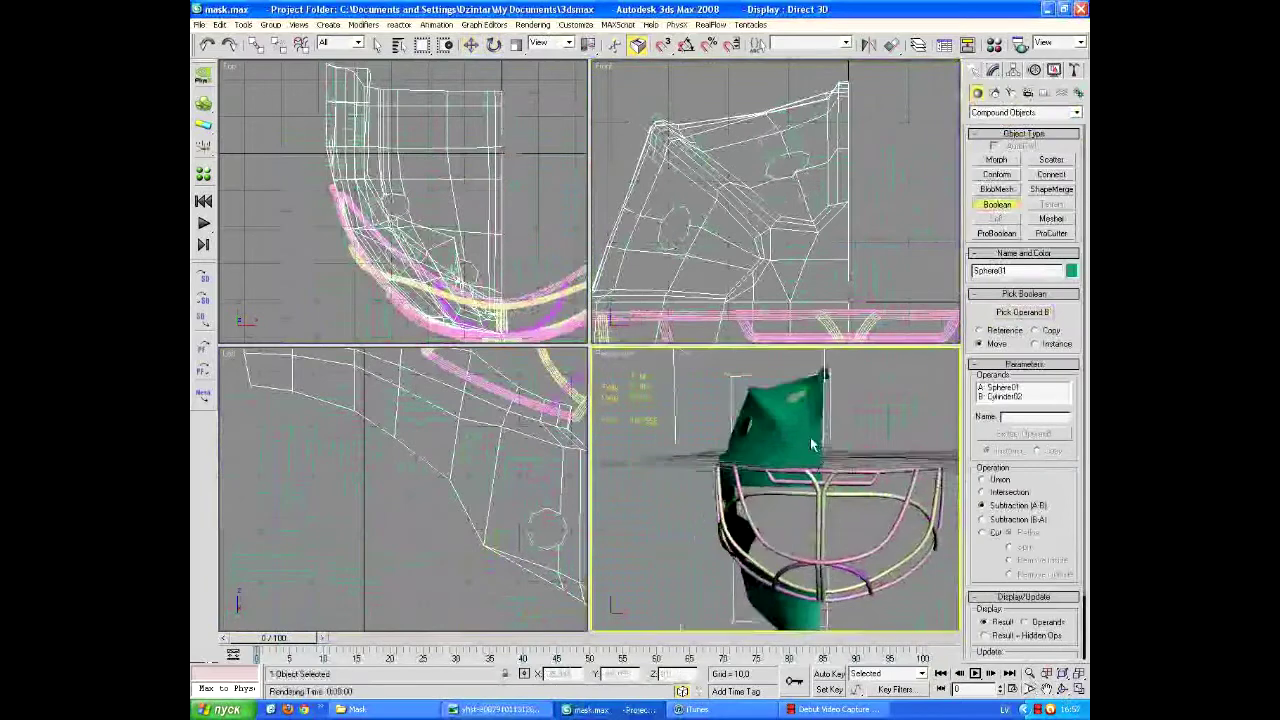
Convert the cut mask shell back to an Editable Poly
middle_click_drag(860, 500, 765, 548, "alt")
right_click(765, 548)
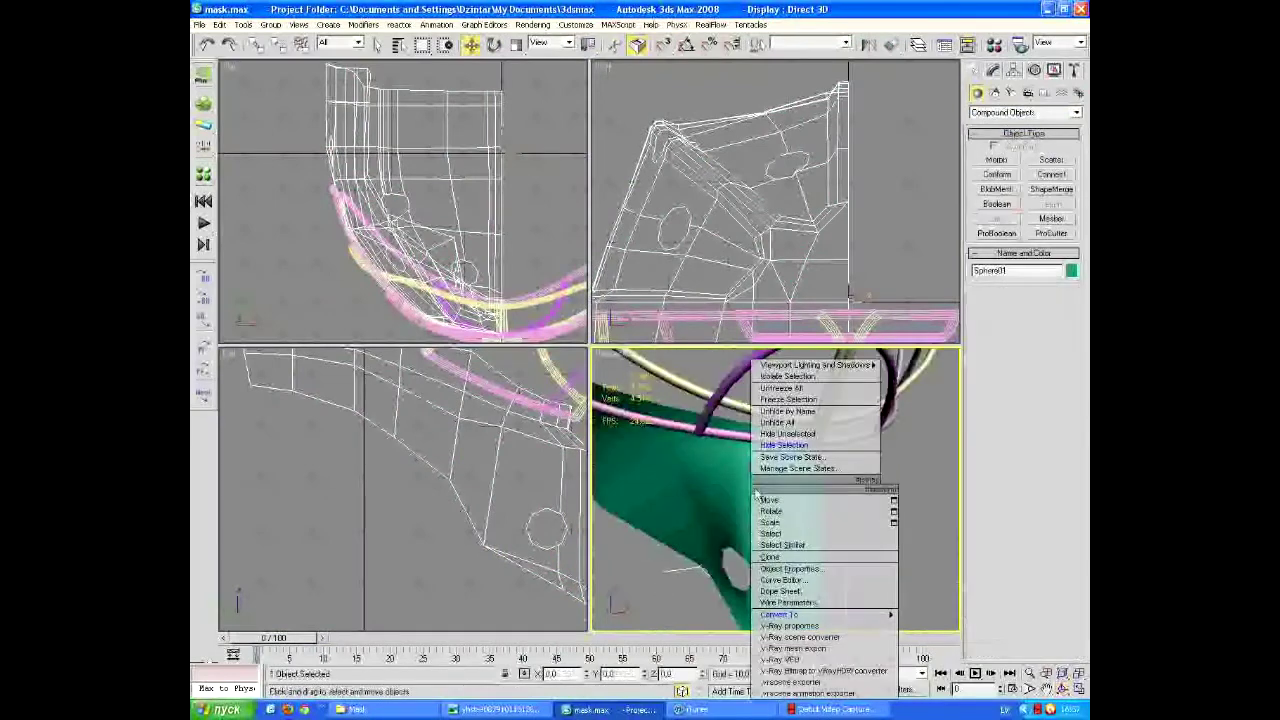
left_click(960, 617)
Remove the surplus vertices around the chin vent hole and clean up its outline with Target Weld
scroll(408, 488, "down", 2)
scroll(410, 530, "up", 4)
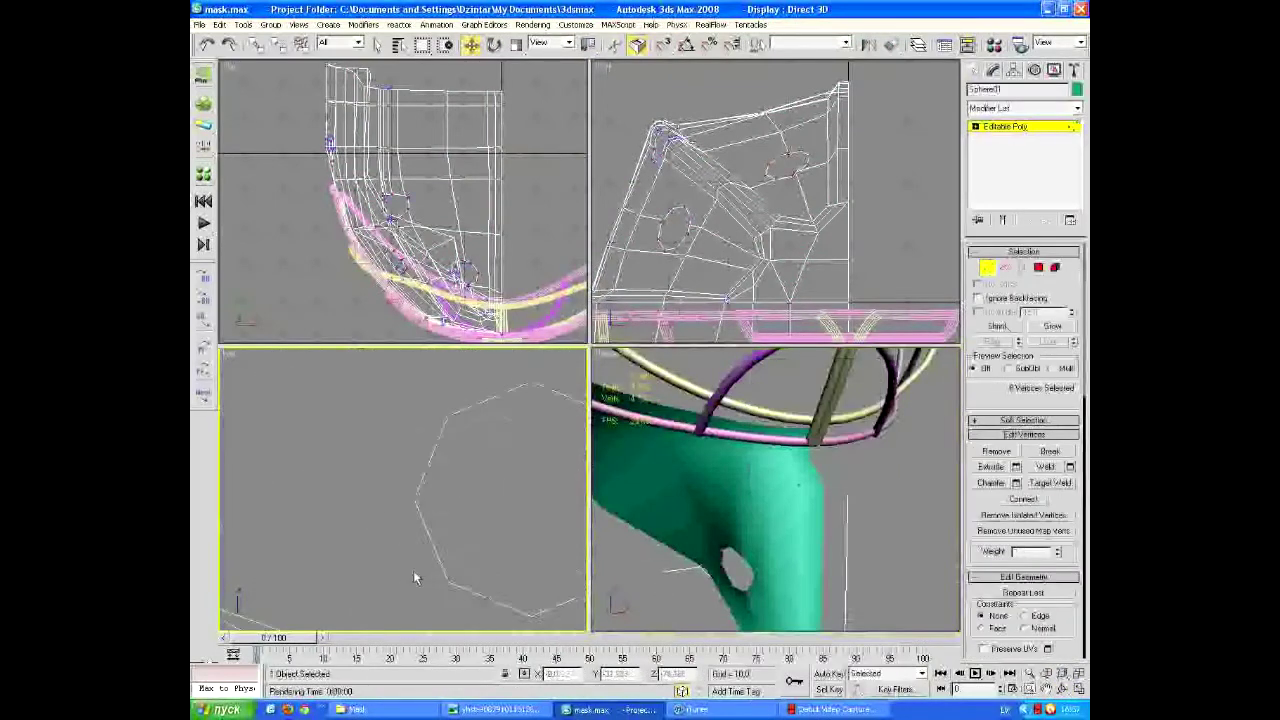
left_click(487, 549)
scroll(487, 551, "up", 2)
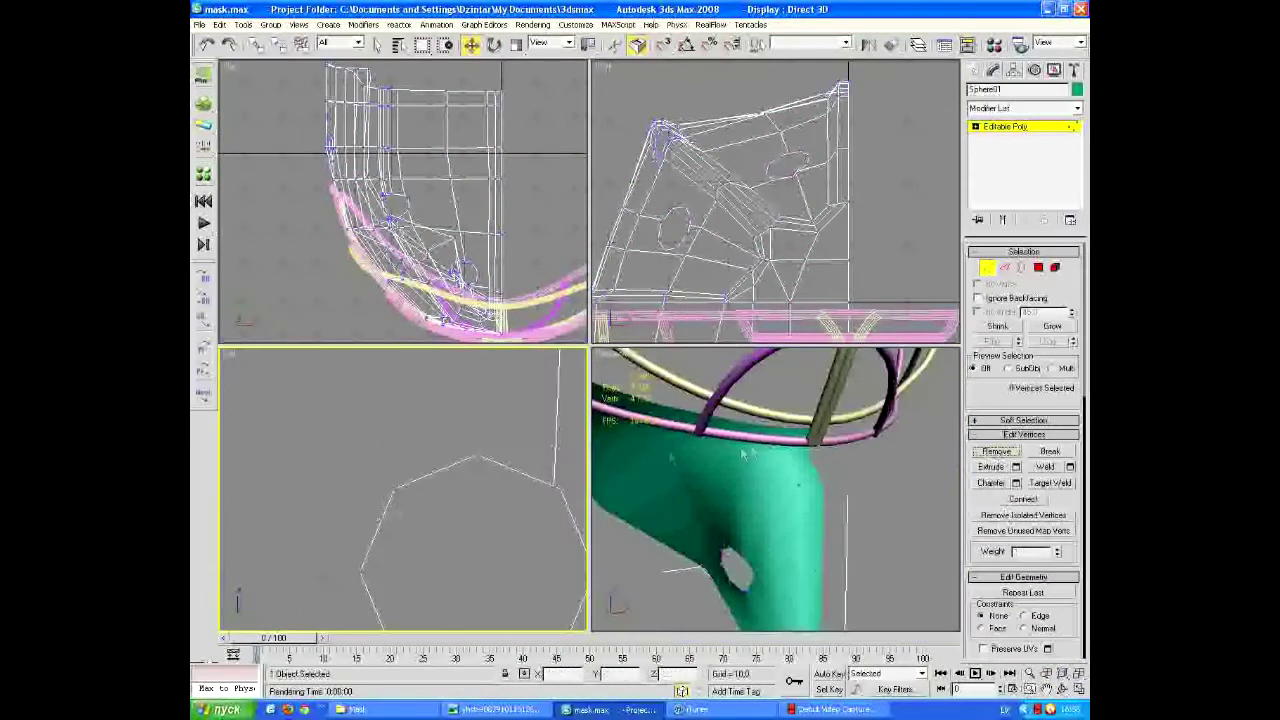
scroll(487, 497, "down", 3)
scroll(432, 483, "down", 2)
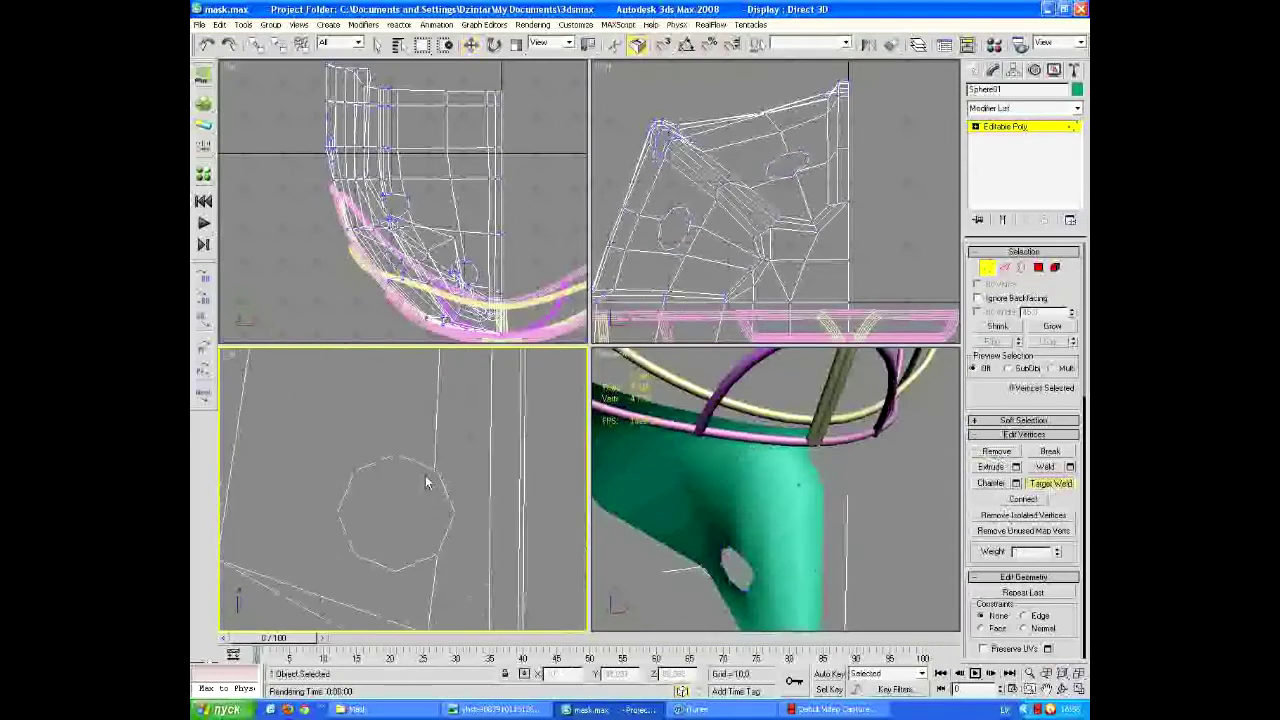
Connect the chin hole's vertices to the surrounding shell vertices with new edges
middle_click_drag(428, 480, 398, 512)
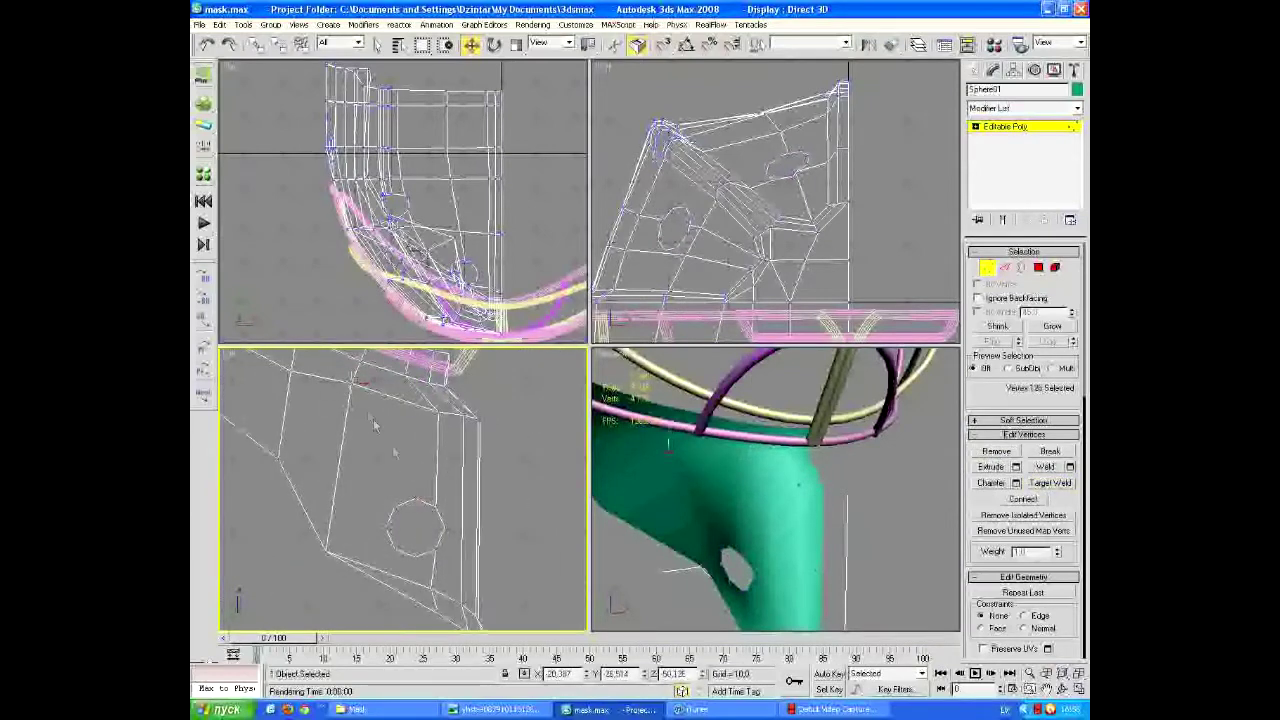
scroll(403, 489, "up", 2)
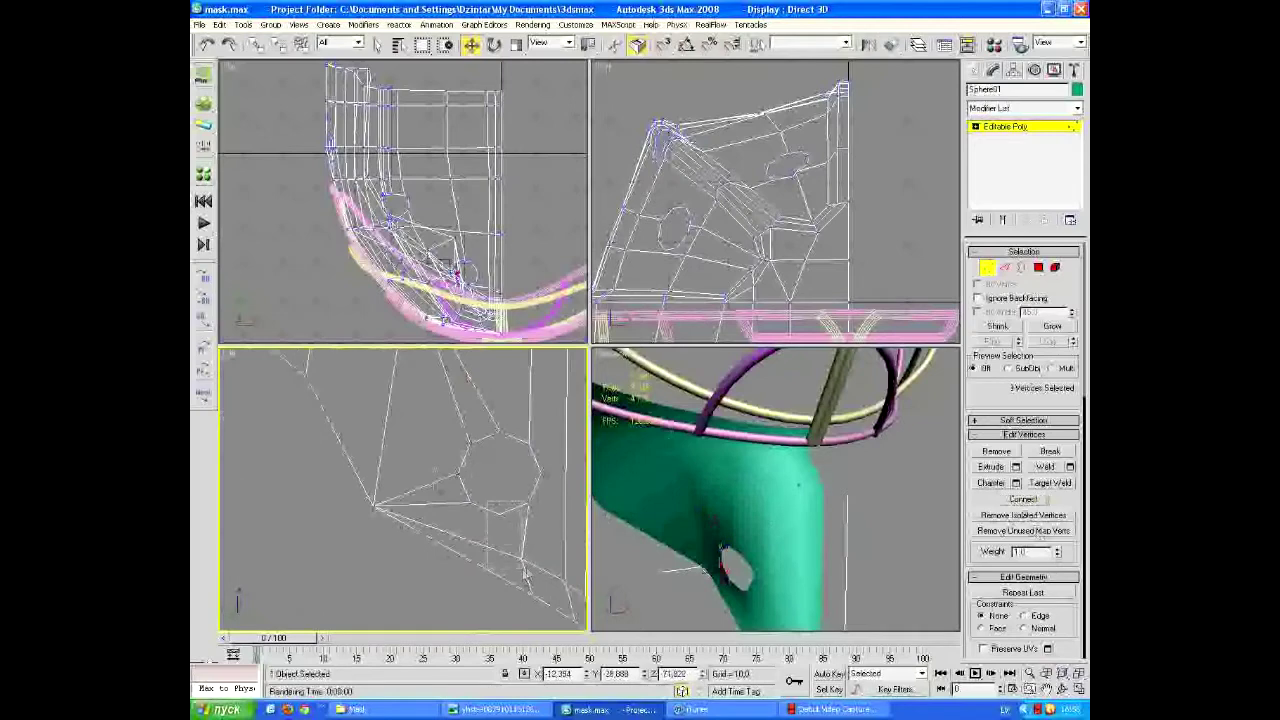
middle_click_drag(529, 478, 437, 476)
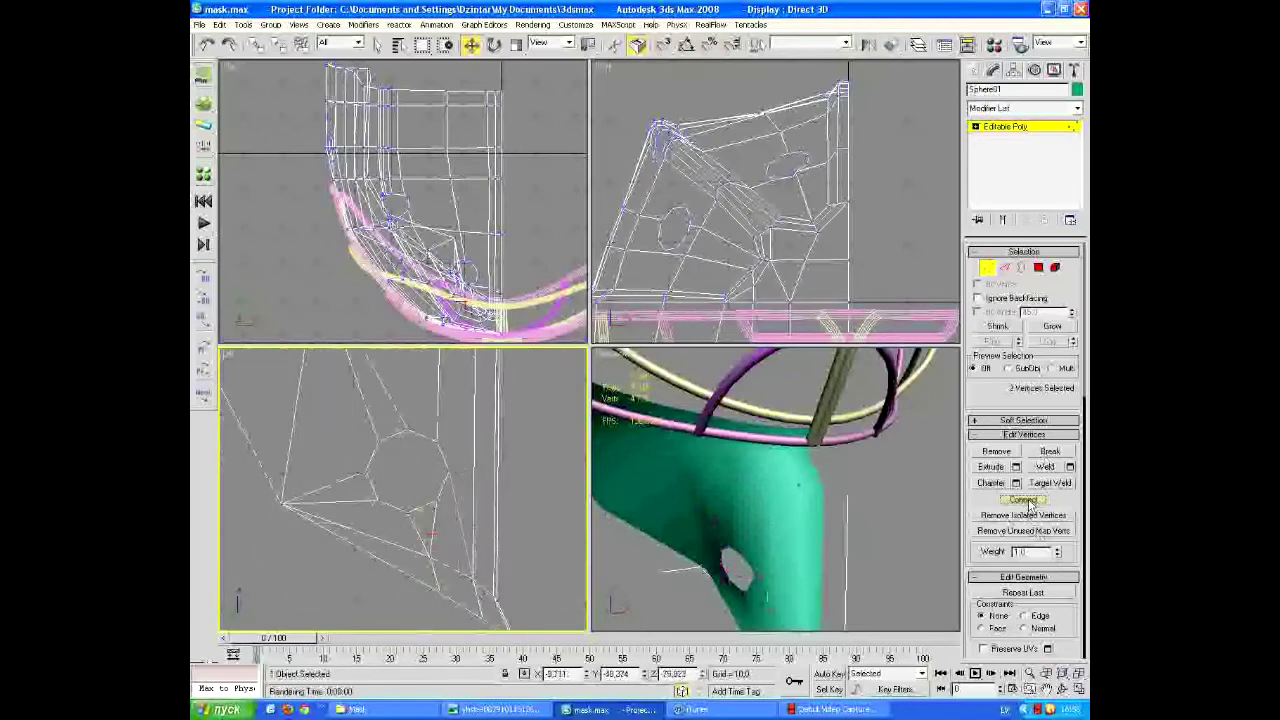
Apply a TurboSmooth modifier to the shell with 2 iterations and Isoline Display enabled
left_click(1023, 108)
scroll(1020, 400, "down", 5)
left_click(1014, 523)
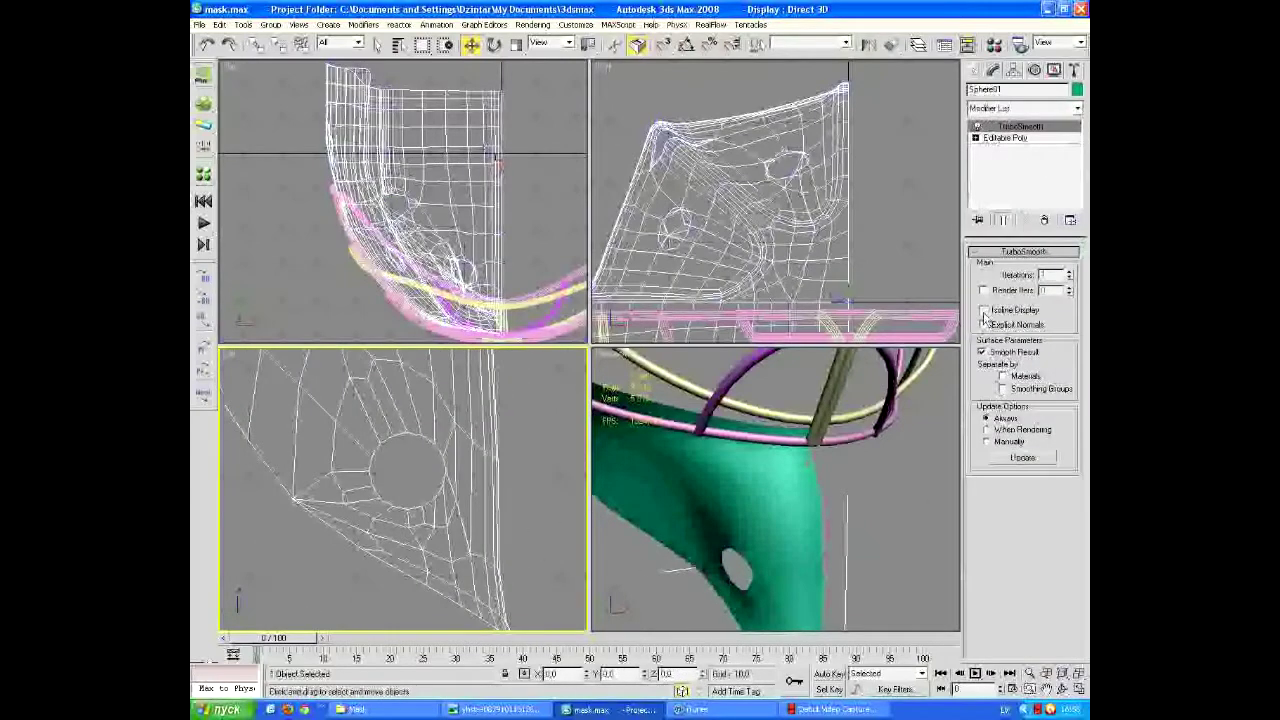
left_click(1069, 272)
Adjust a vertex beside the chin vent hole in the Editable Poly beneath the TurboSmooth
middle_click_drag(945, 470, 900, 480, "alt")
middle_click_drag(420, 480, 400, 470, "alt")
middle_click_drag(800, 480, 946, 586, "alt")
middle_click_drag(900, 250, 987, 138, "alt")
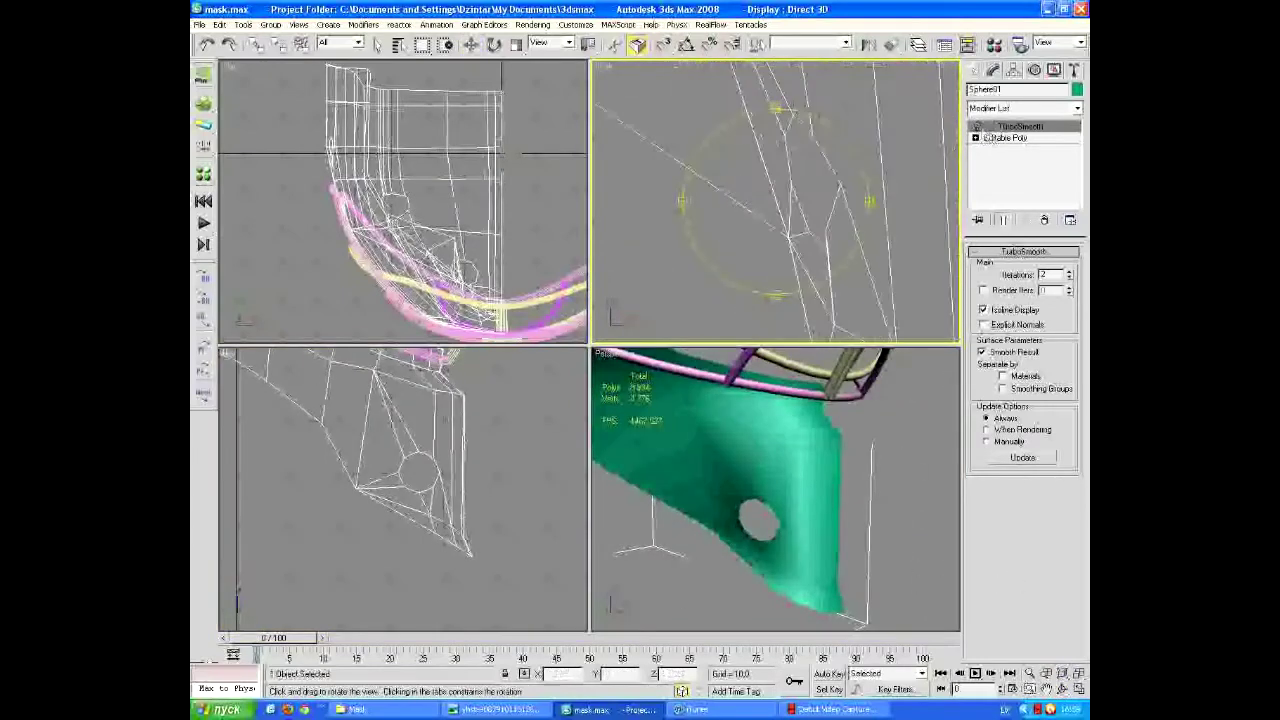
left_click(1001, 139)
left_click(1005, 222)
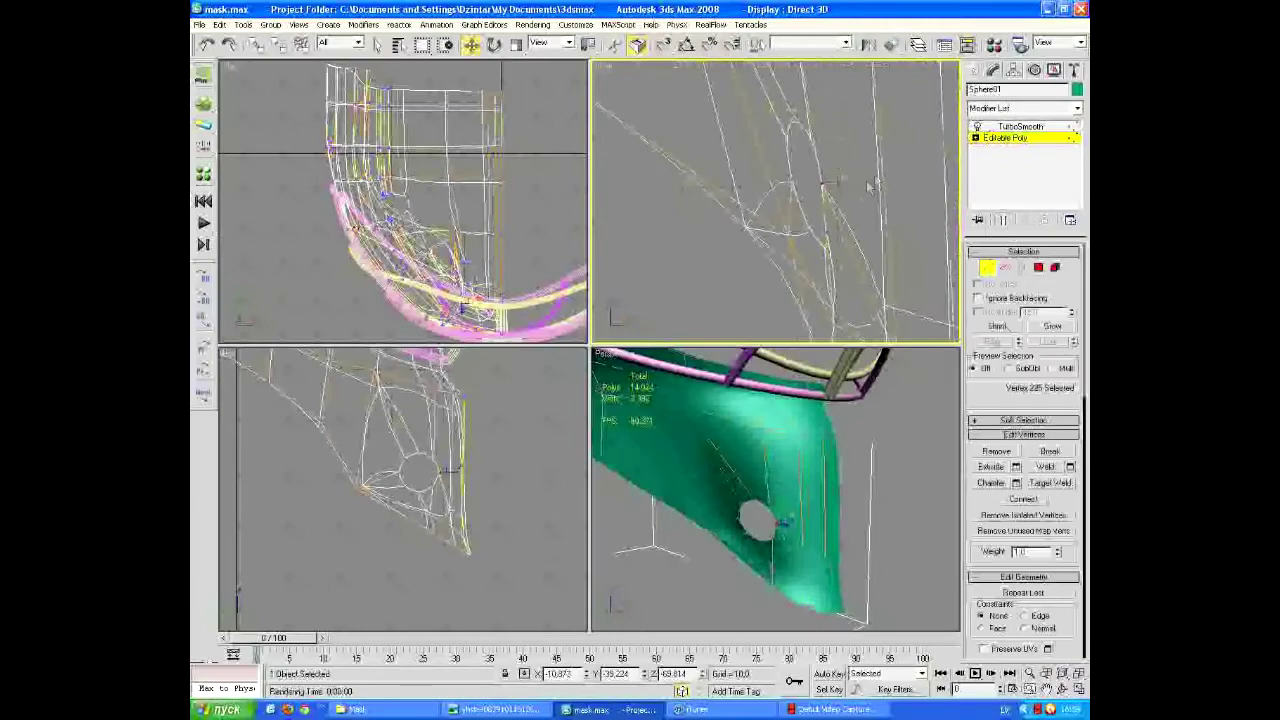
key("alt+Tab")
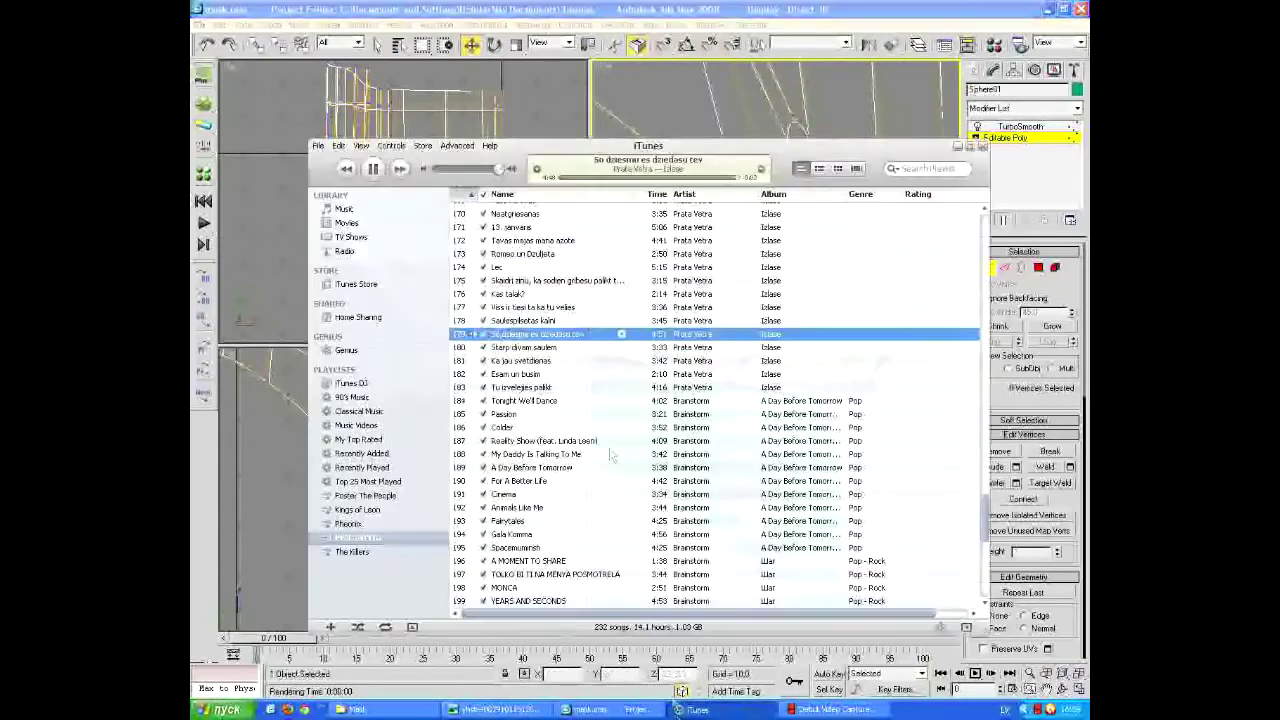
left_click(344, 209)
key("alt+Tab")
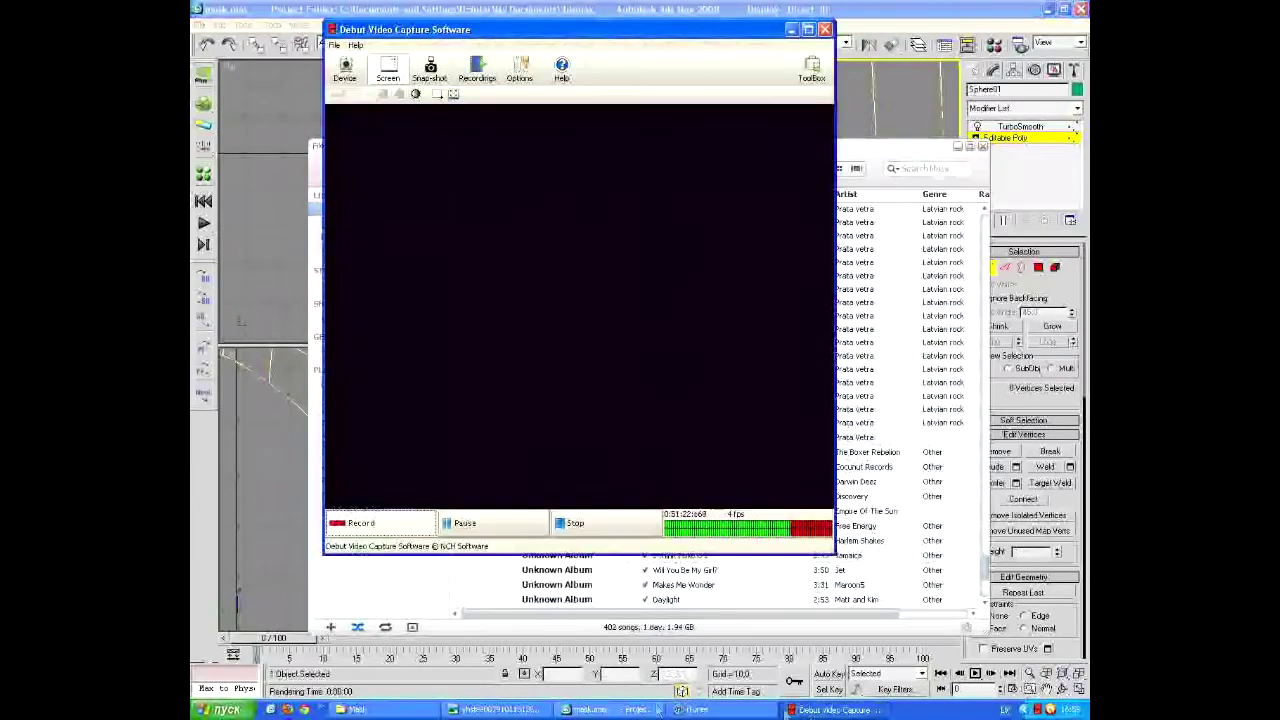
Return to 3ds Max and rotate the chin vent hole's vertices in the front view to follow the shell's slope
key("alt+Tab")
middle_click_drag(840, 490, 860, 440, "alt")
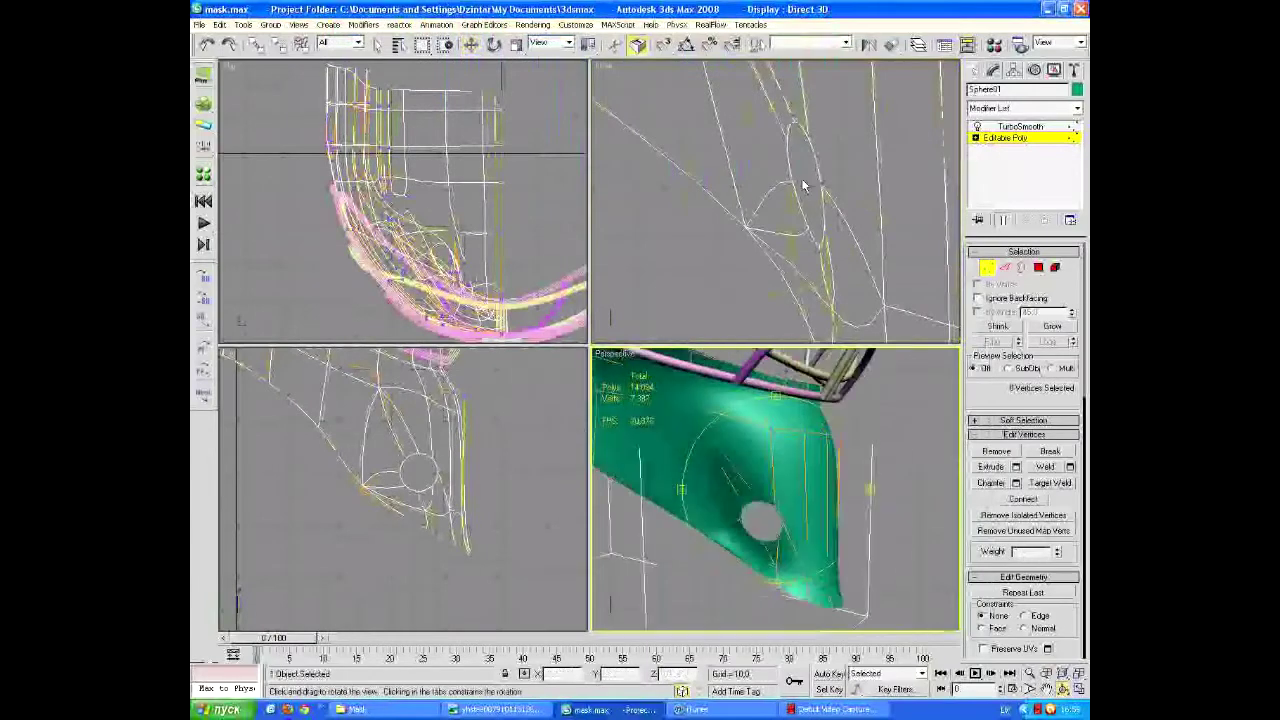
right_click(842, 177)
left_click(775, 116)
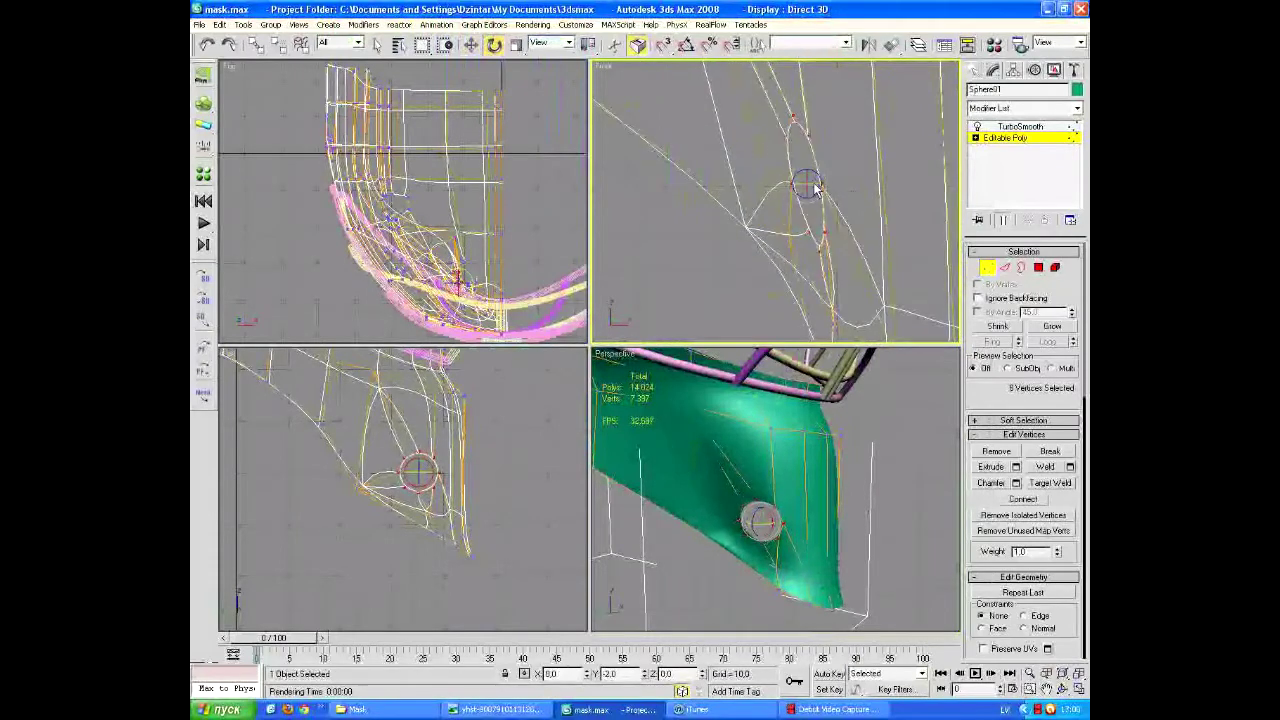
scroll(425, 520, "up", 4)
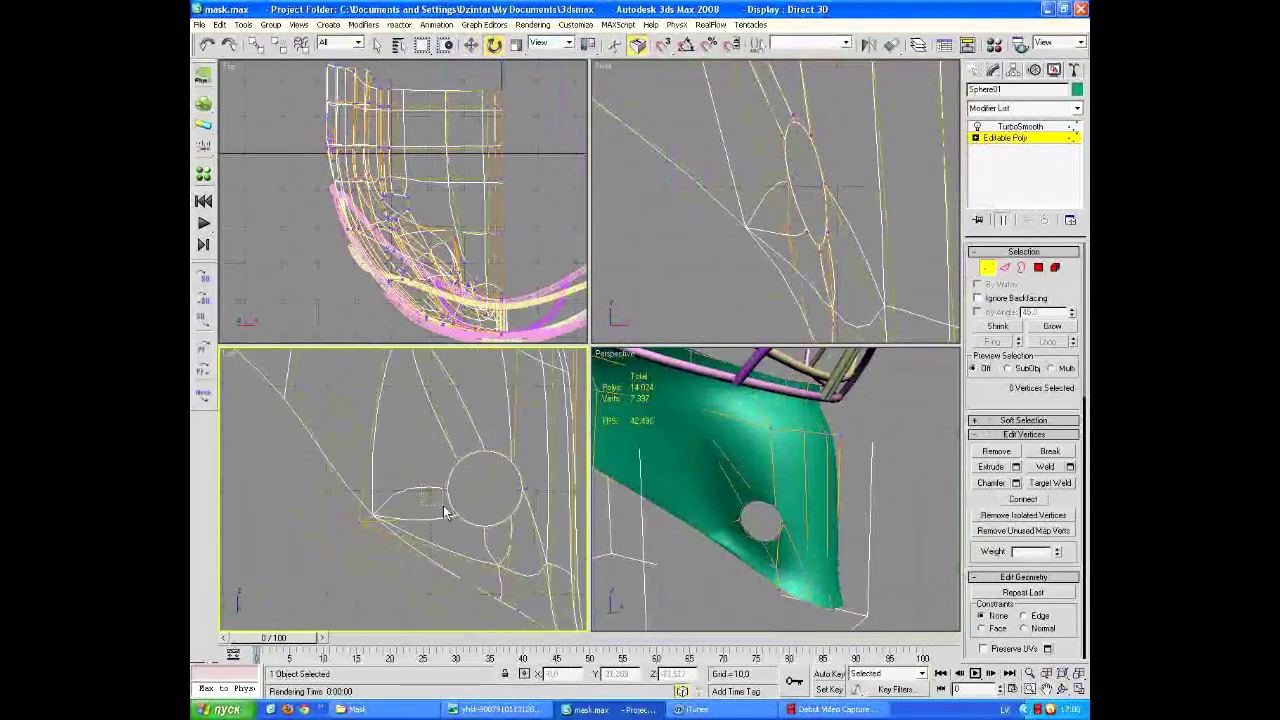
left_click(788, 234)
scroll(432, 488, "up", 2)
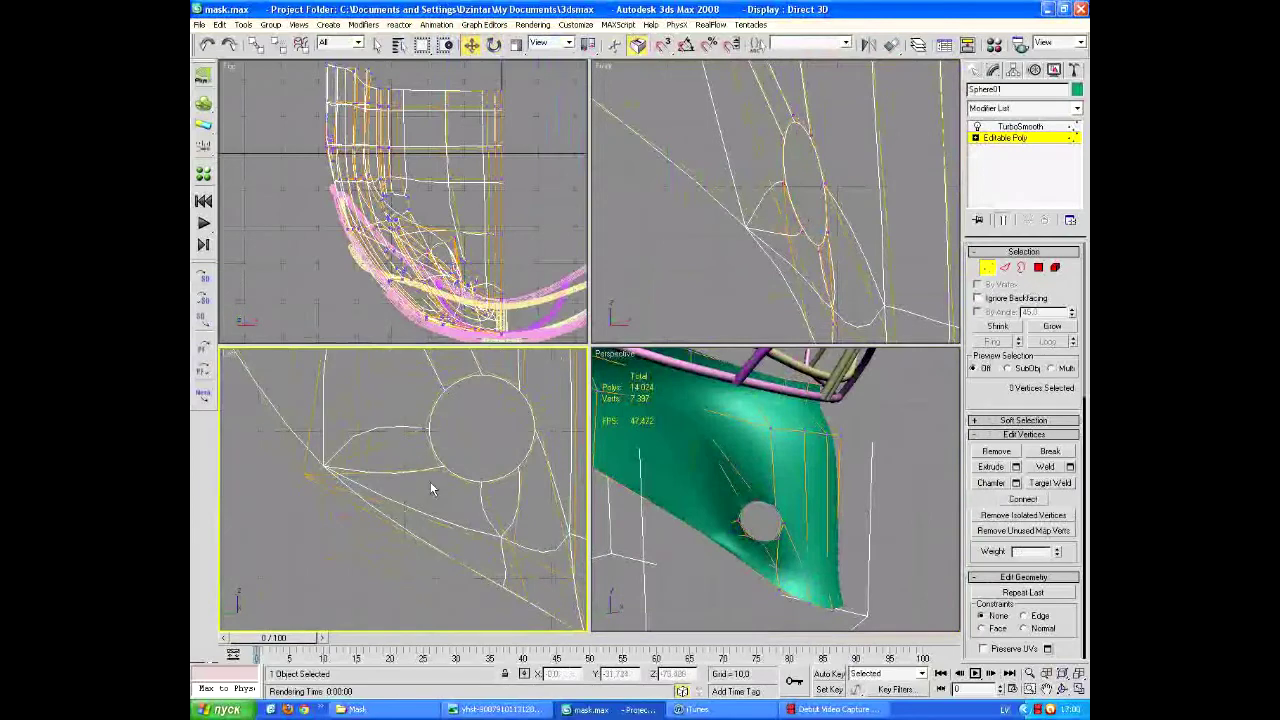
Try to connect the edges between the chin vent hole and the shell's lower border
key("2")
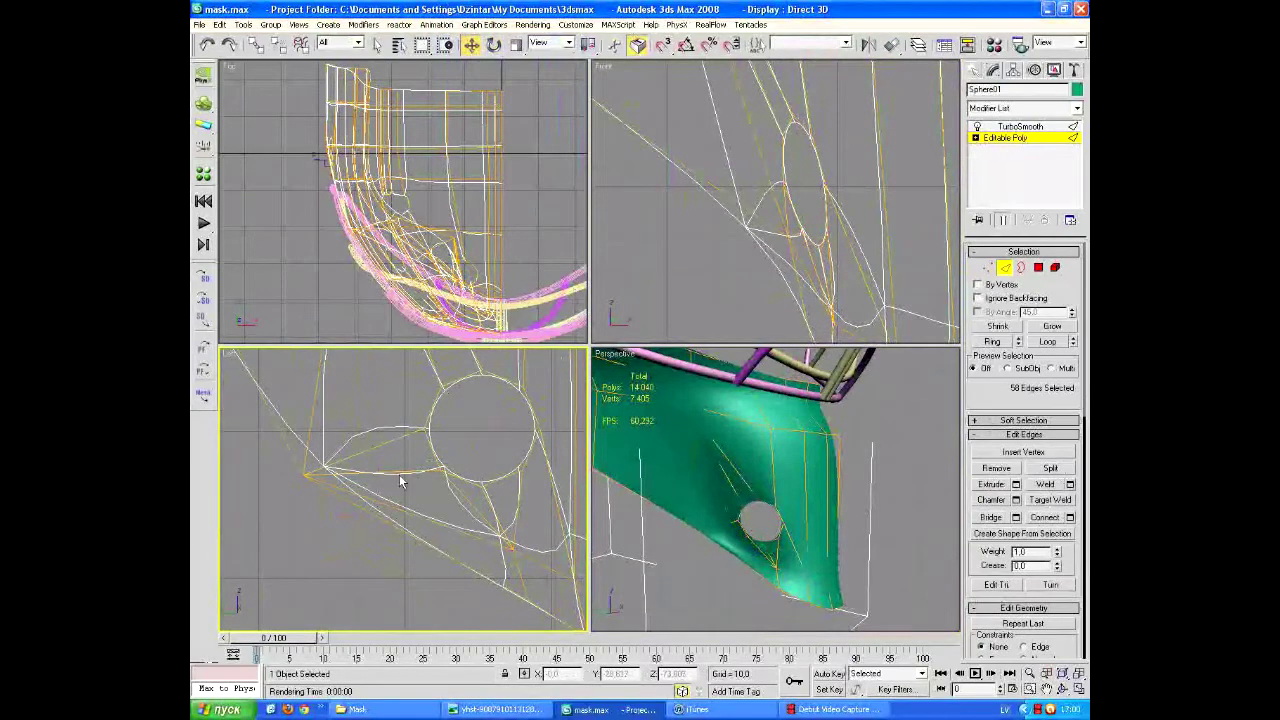
key("2")
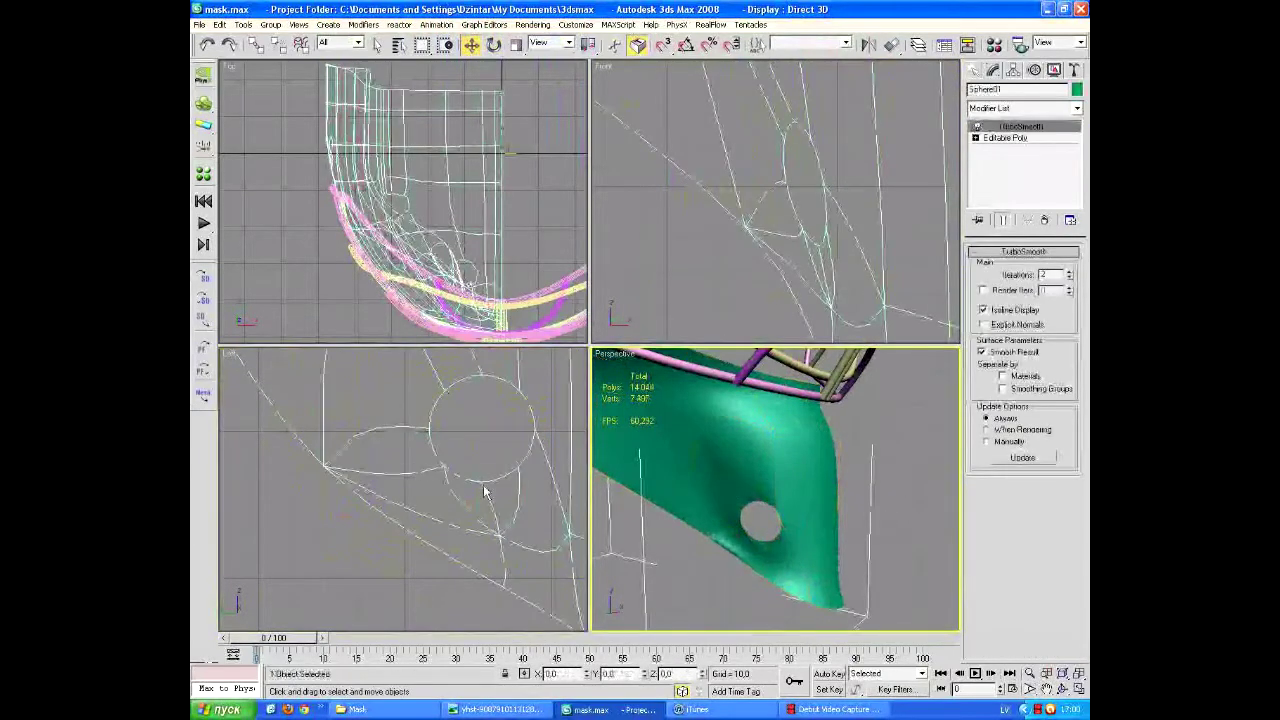
key("2")
key("2")
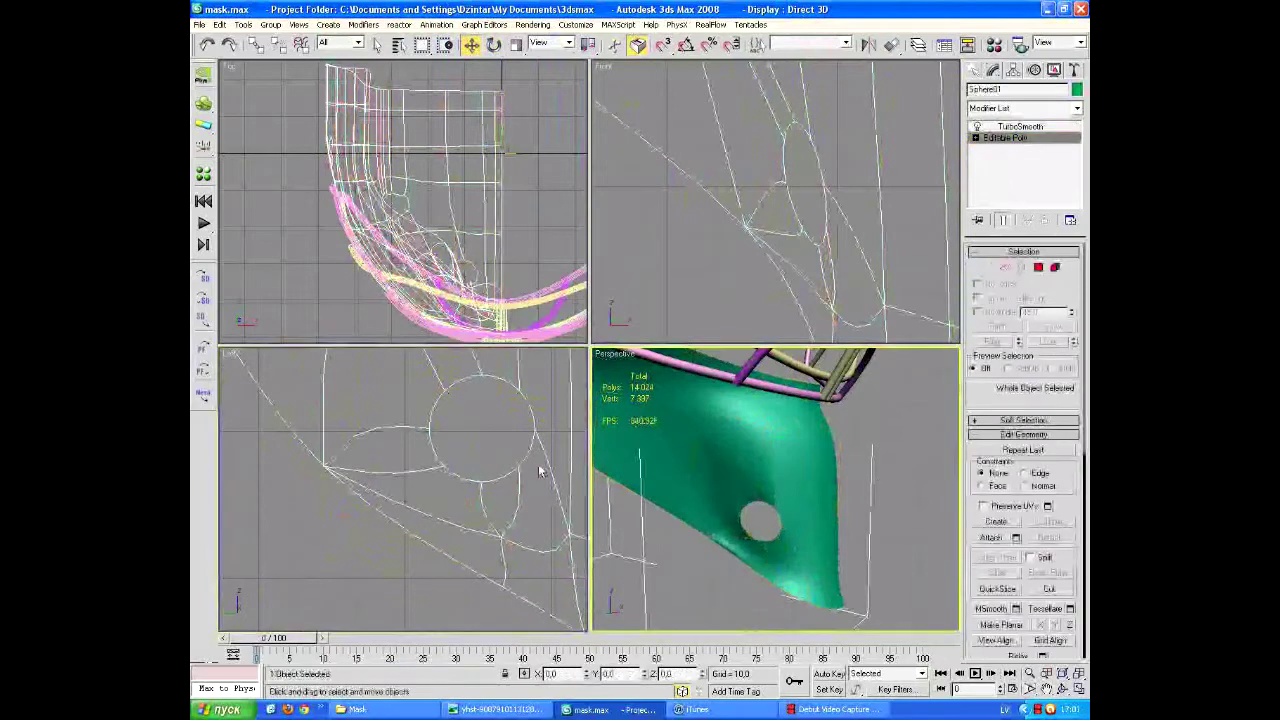
key("2")
middle_click_drag(530, 497, 517, 535)
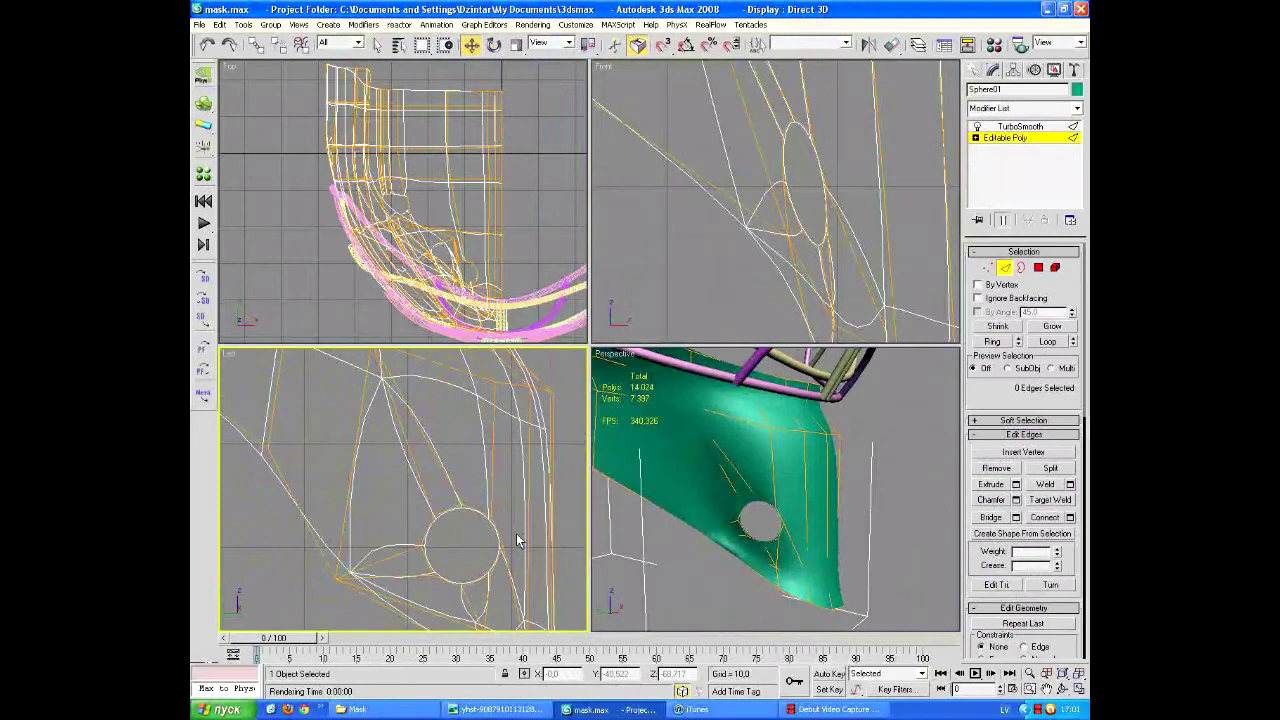
Mirror the half mask with a flipped Symmetry modifier on the X axis, placed beneath the TurboSmooth
left_click(1077, 108)
scroll(1025, 400, "down", 5)
left_click(1020, 487)
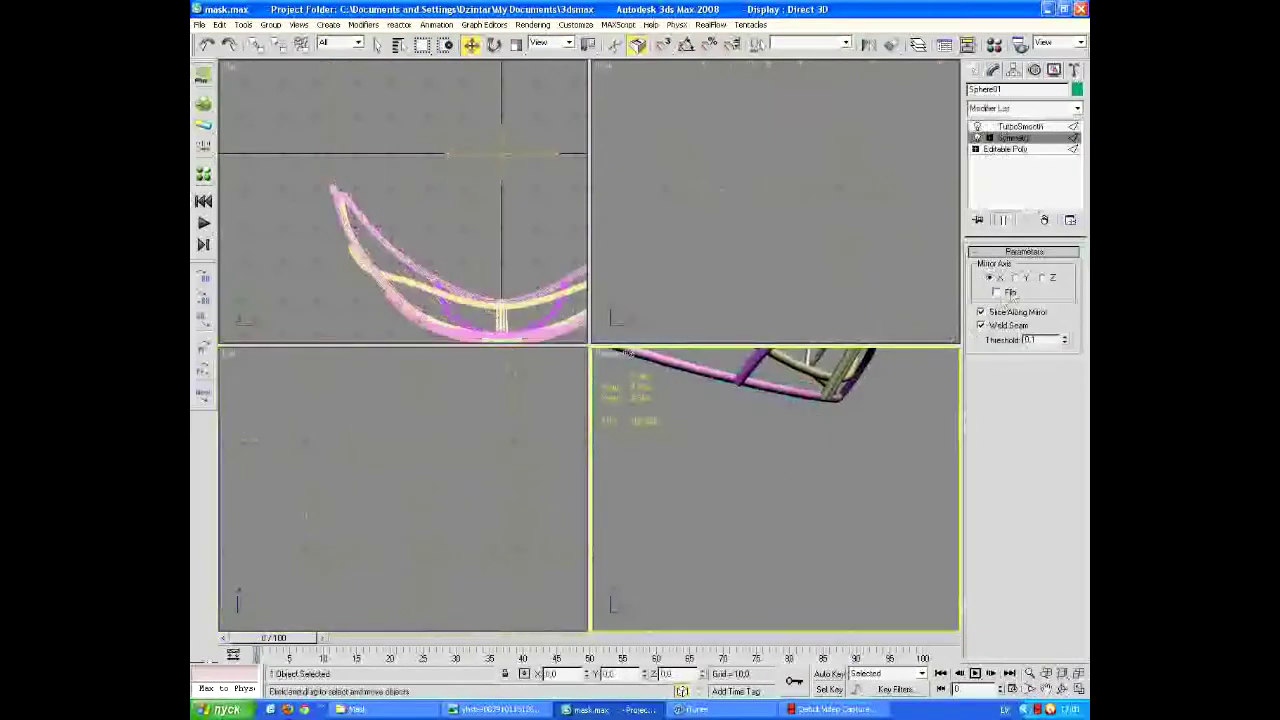
Give the mask thickness with a Shell modifier above the TurboSmooth and check the vent holes
left_click(1077, 108)
scroll(1030, 450, "down", 10)
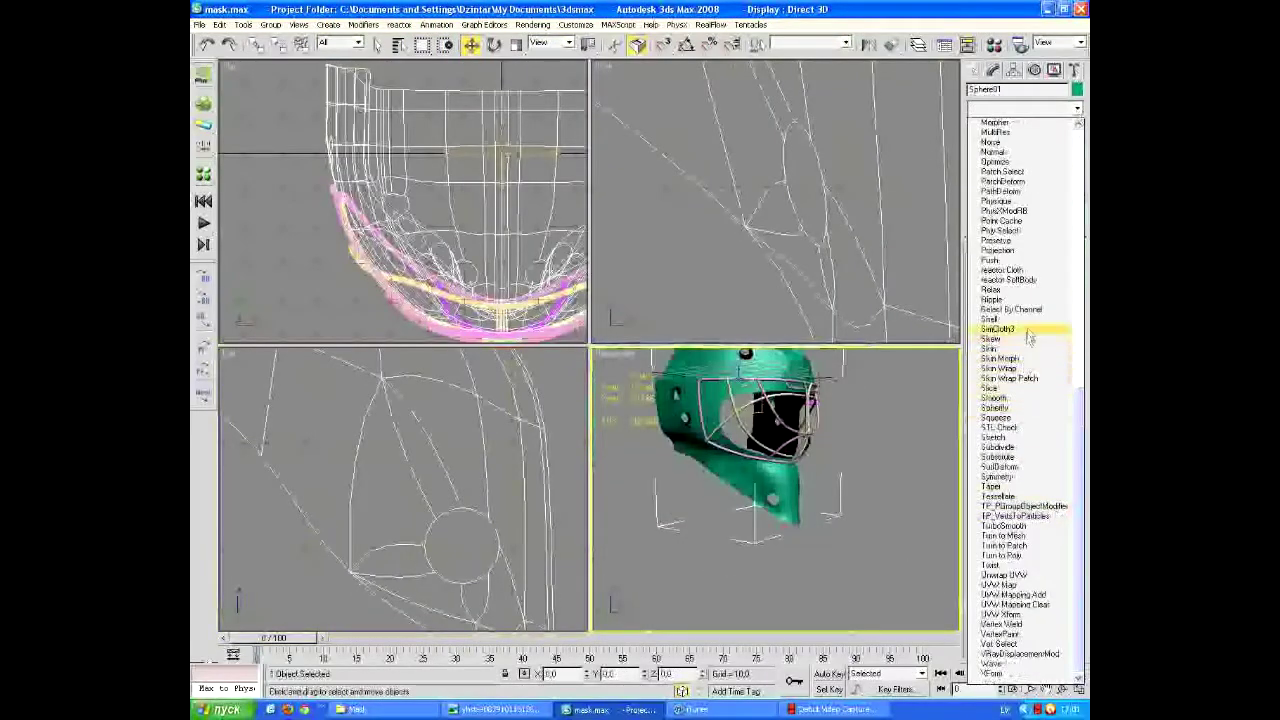
left_click(991, 319)
left_click(1020, 137)
middle_click_drag(800, 480, 747, 585, "alt")
scroll(874, 554, "up", 5)
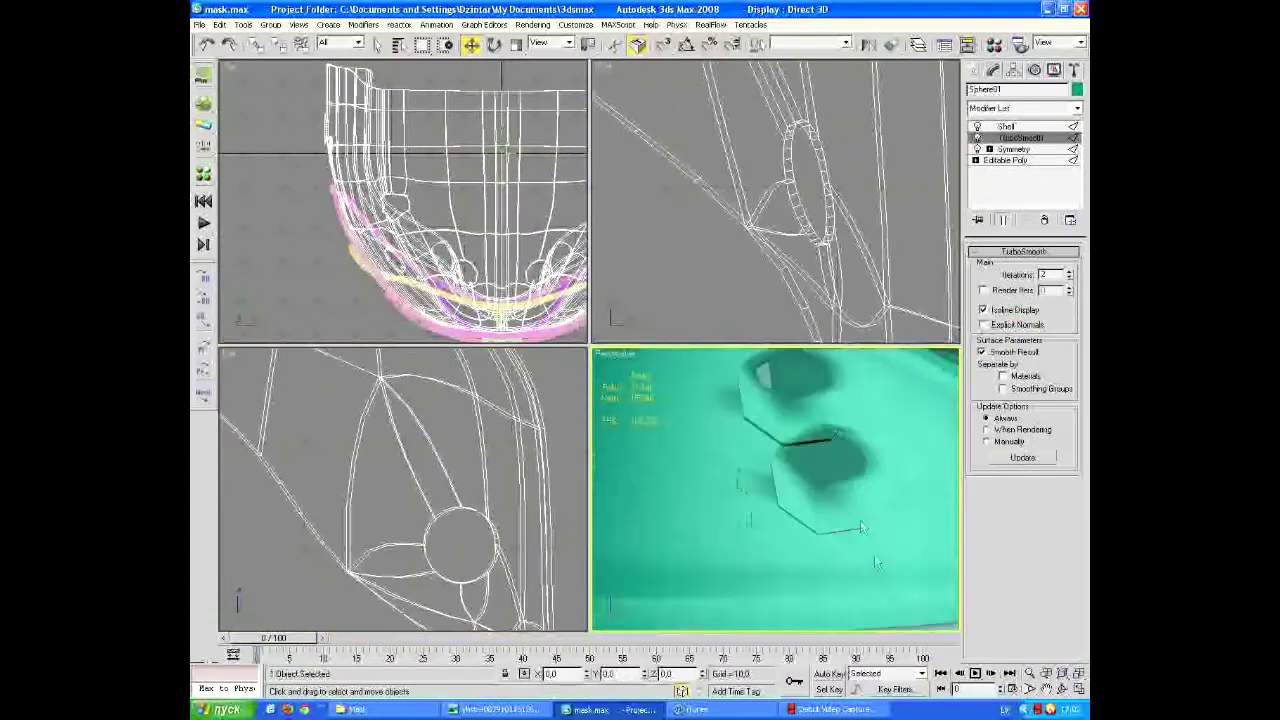
scroll(874, 560, "down", 4)
scroll(778, 461, "up", 2)
middle_click_drag(778, 461, 688, 513, "alt")
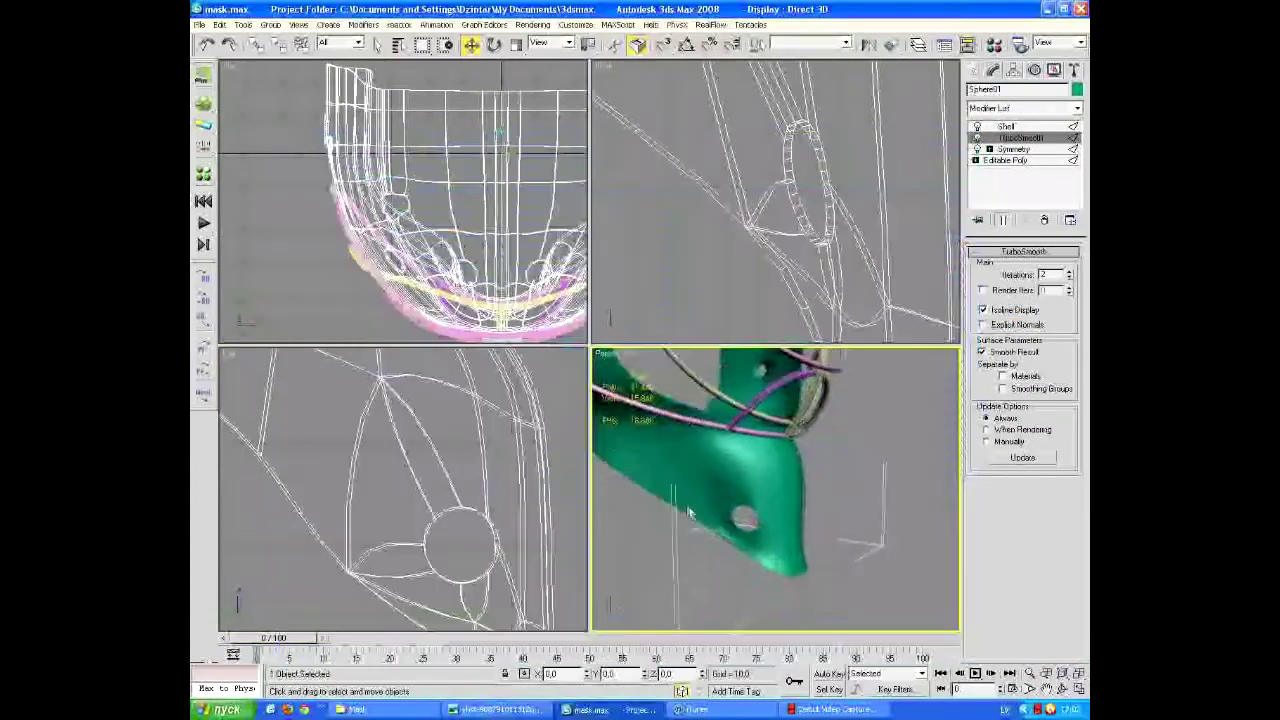
Reposition a vertex on the chin vent hole's rim in the Editable Poly and check it against the smoothed result
middle_click_drag(470, 560, 390, 497)
key("1")
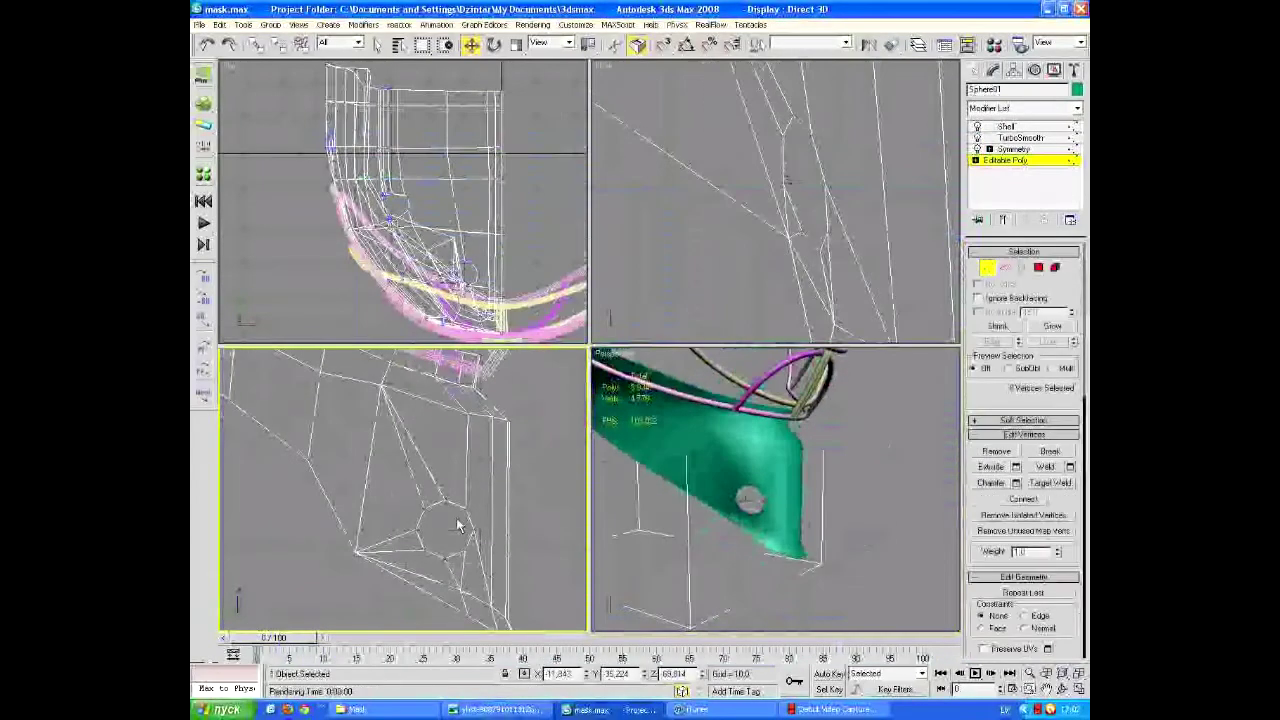
left_click_drag(459, 525, 472, 515)
left_click(1003, 220)
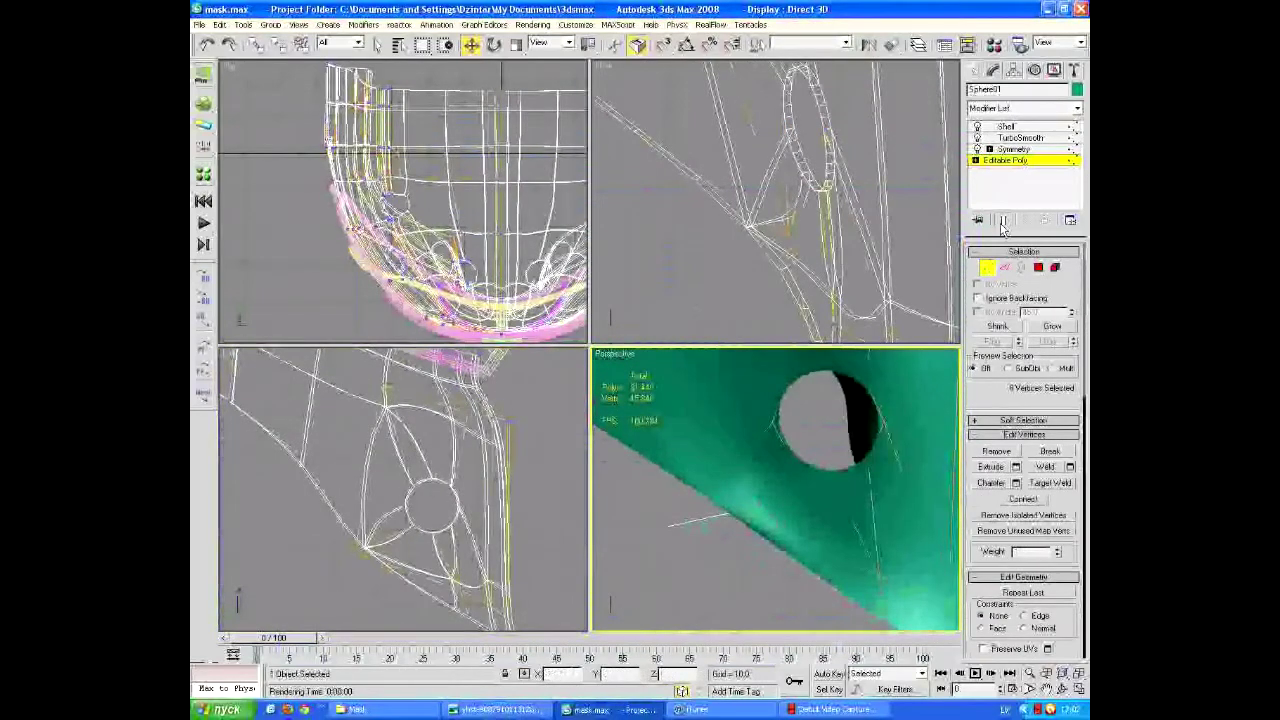
left_click(1003, 220)
Connect the front side of the chin vent hole to the neighbouring vertical edge with a new edge
key("2")
left_click(500, 520)
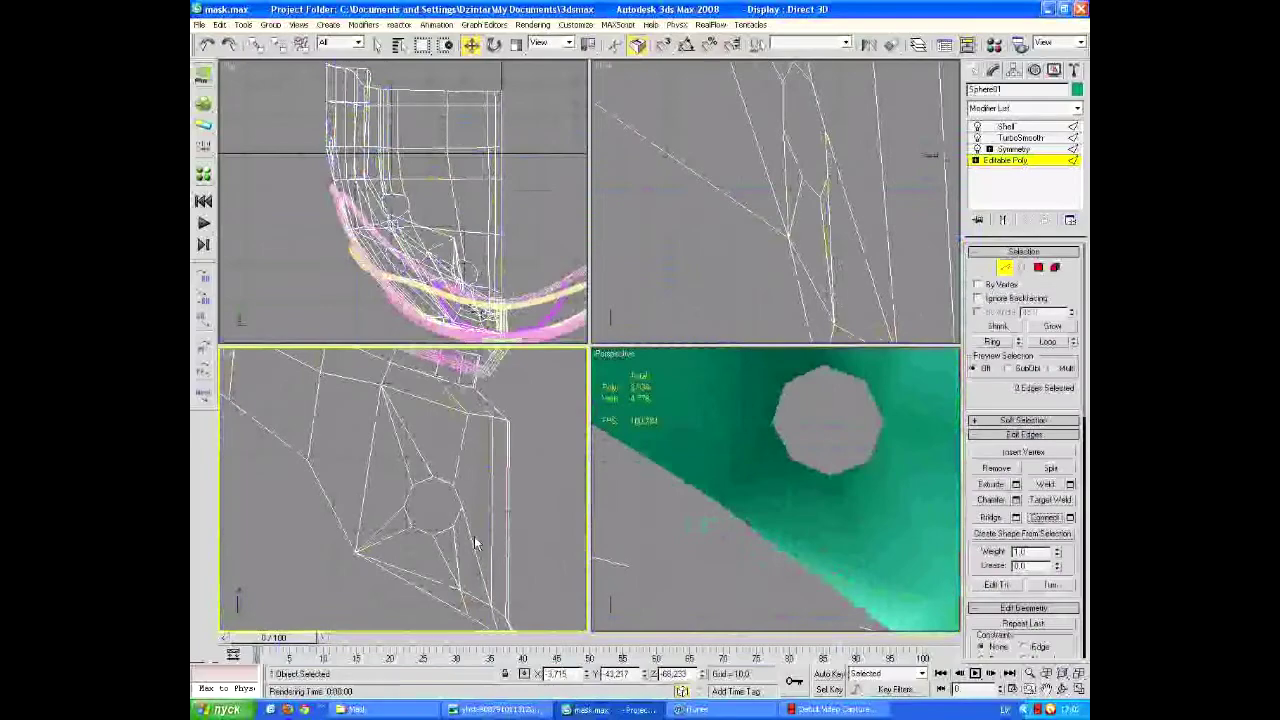
key("1")
key("1")
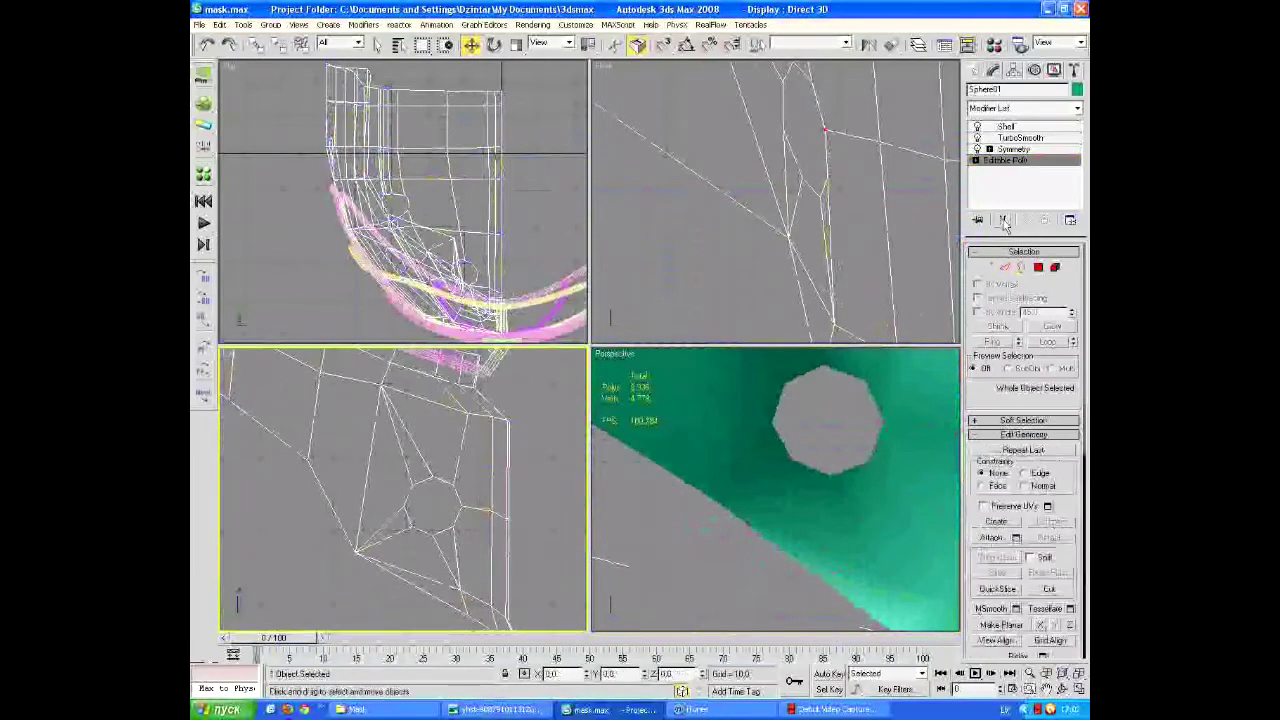
middle_click_drag(800, 480, 838, 476, "alt")
Move the vertex on the rear side of the chin vent hole's rim to even out the opening
left_click(790, 296)
scroll(790, 296, "down", 5)
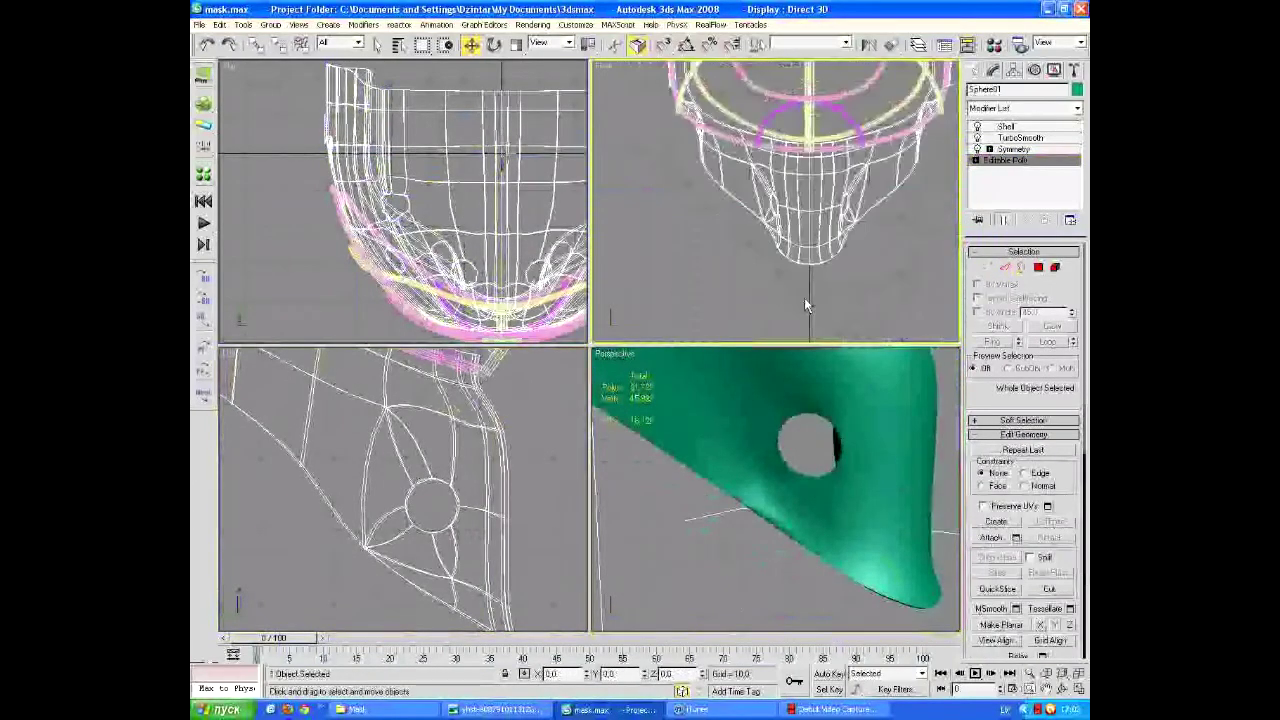
scroll(771, 551, "down", 5)
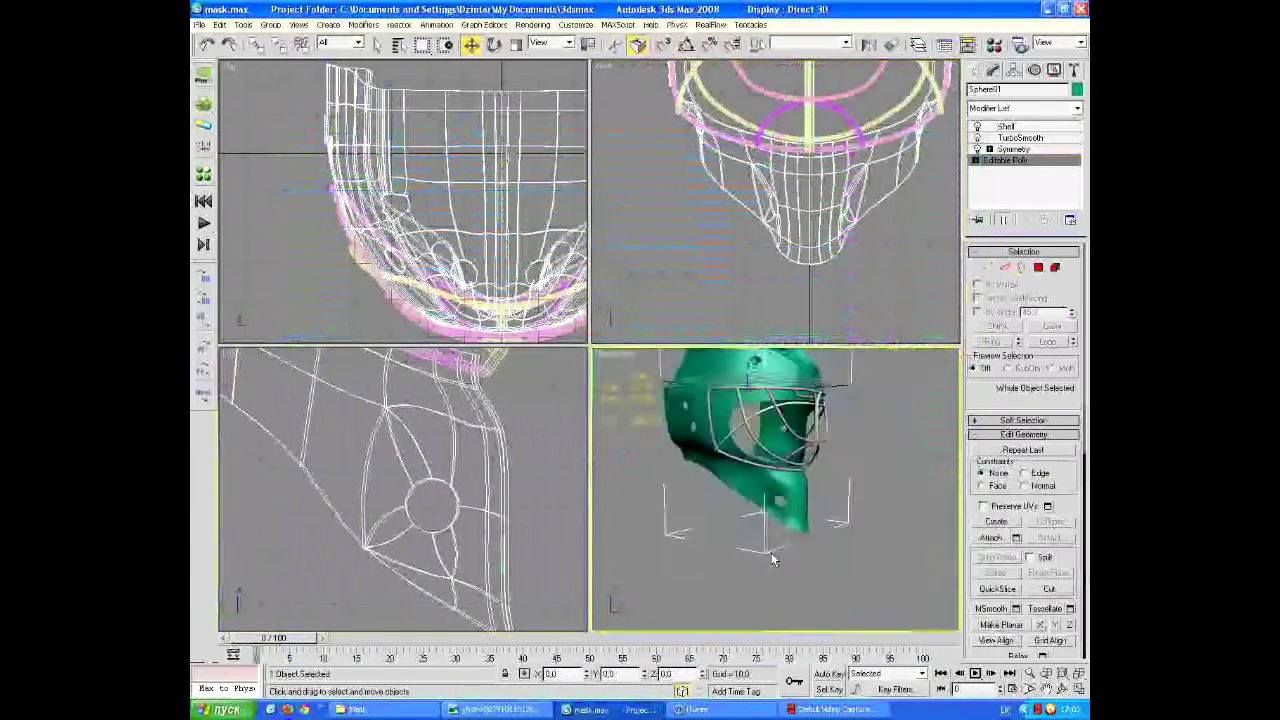
scroll(786, 528, "up", 8)
key("1")
middle_click_drag(766, 591, 712, 577, "alt")
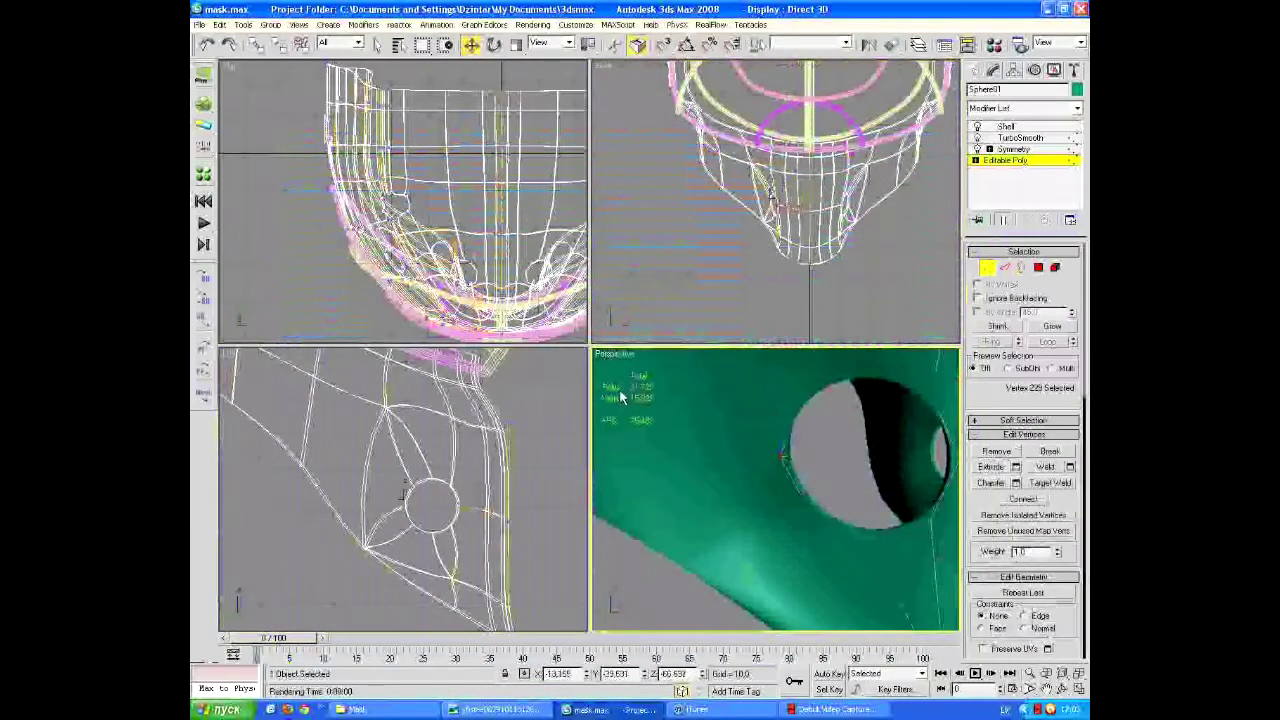
scroll(784, 243, "up", 6)
scroll(750, 216, "down", 8)
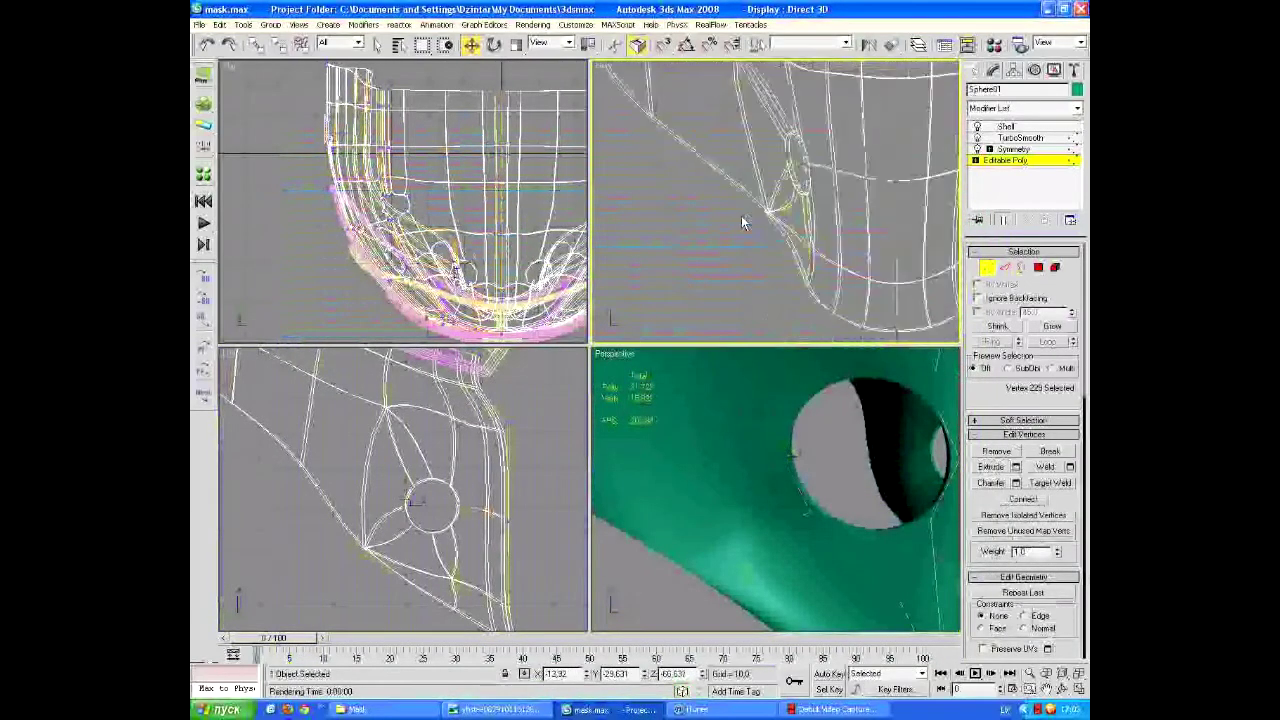
key("alt+Tab")
key("alt+Tab")
right_click(492, 481)
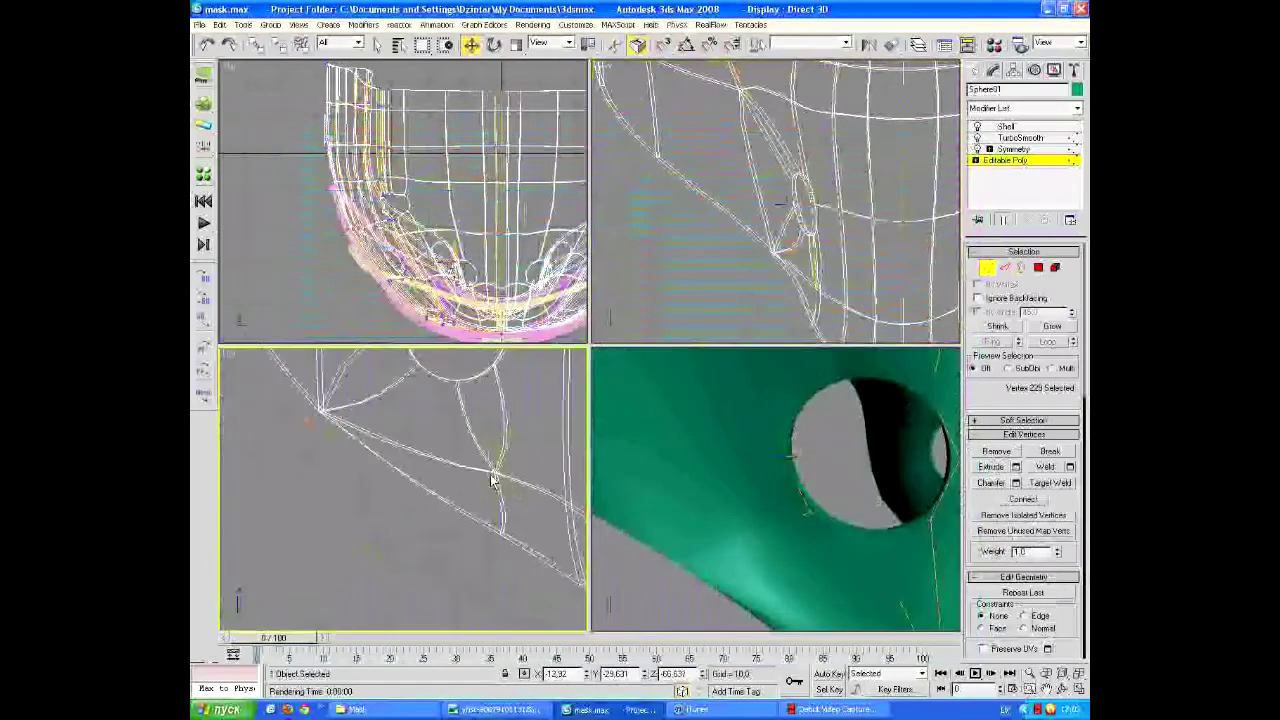
Set the TurboSmooth to separate surfaces by Smoothing Groups
left_click(1039, 269)
middle_click_drag(470, 500, 422, 533, "alt")
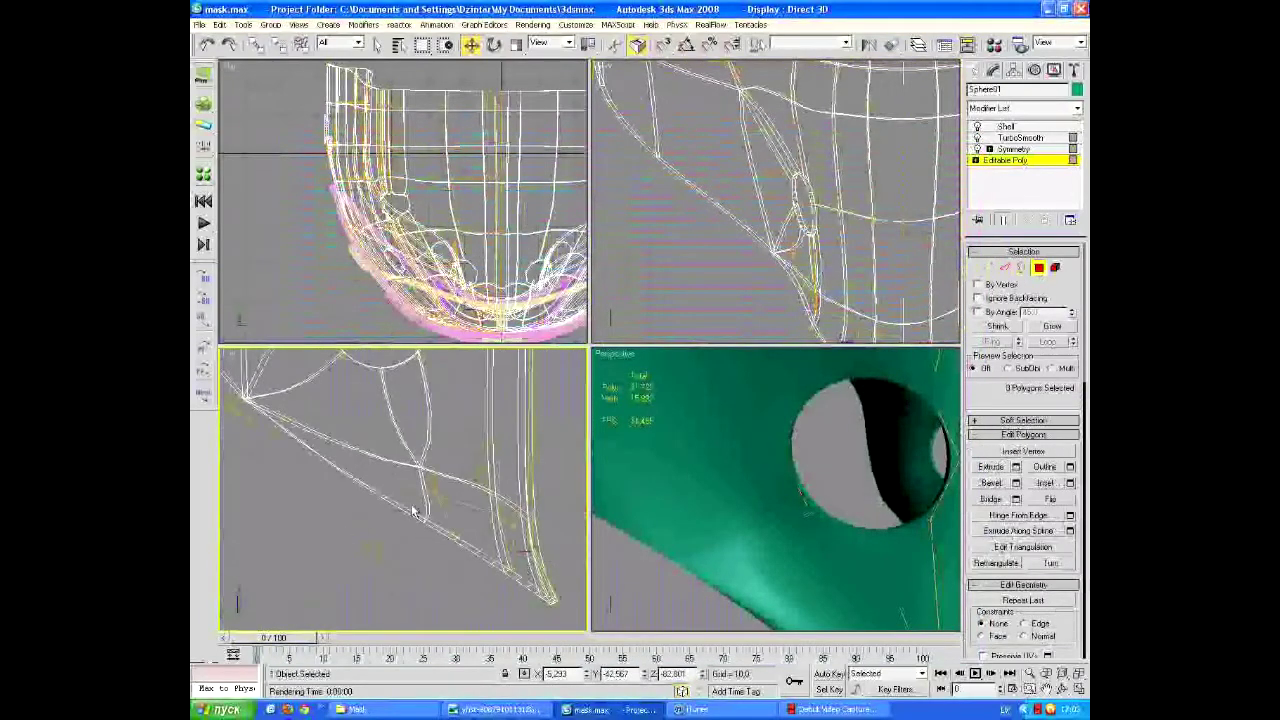
scroll(1025, 450, "down", 2)
left_click(900, 400)
left_click(1020, 137)
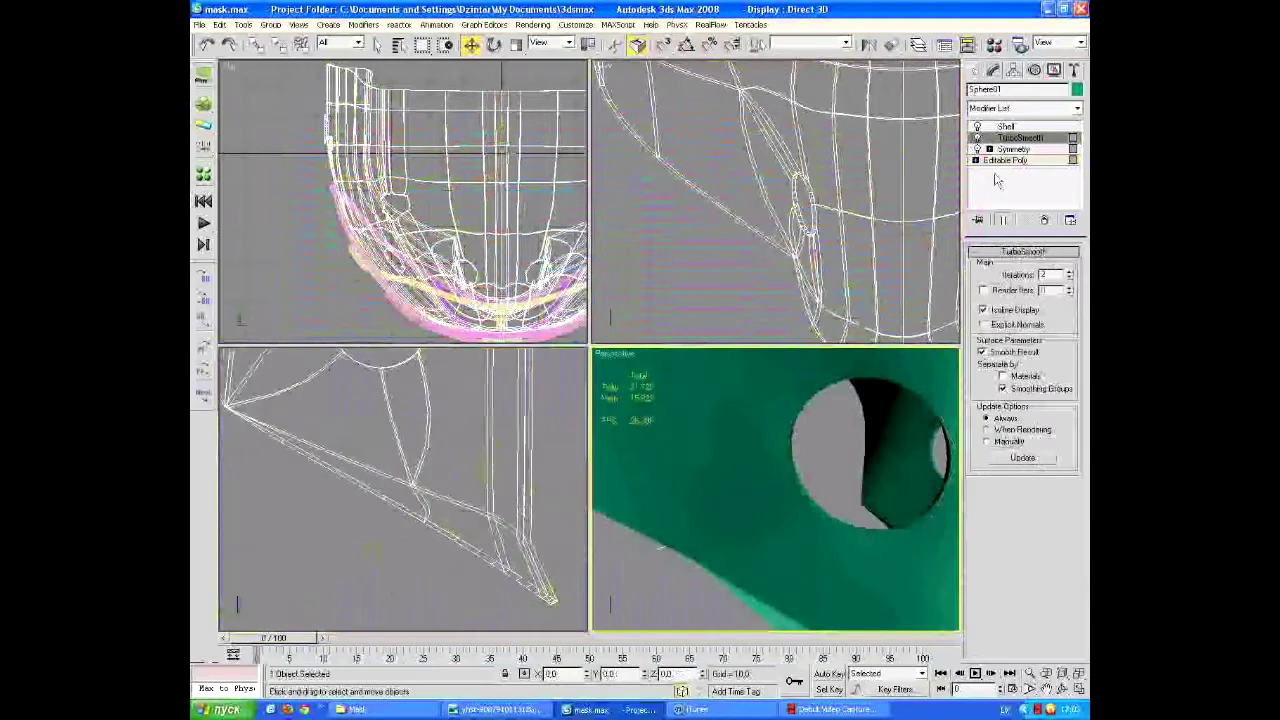
Adjust the Editable Poly vertices along the chin's lower border
left_click(1005, 160)
middle_click_drag(790, 480, 850, 460, "alt")
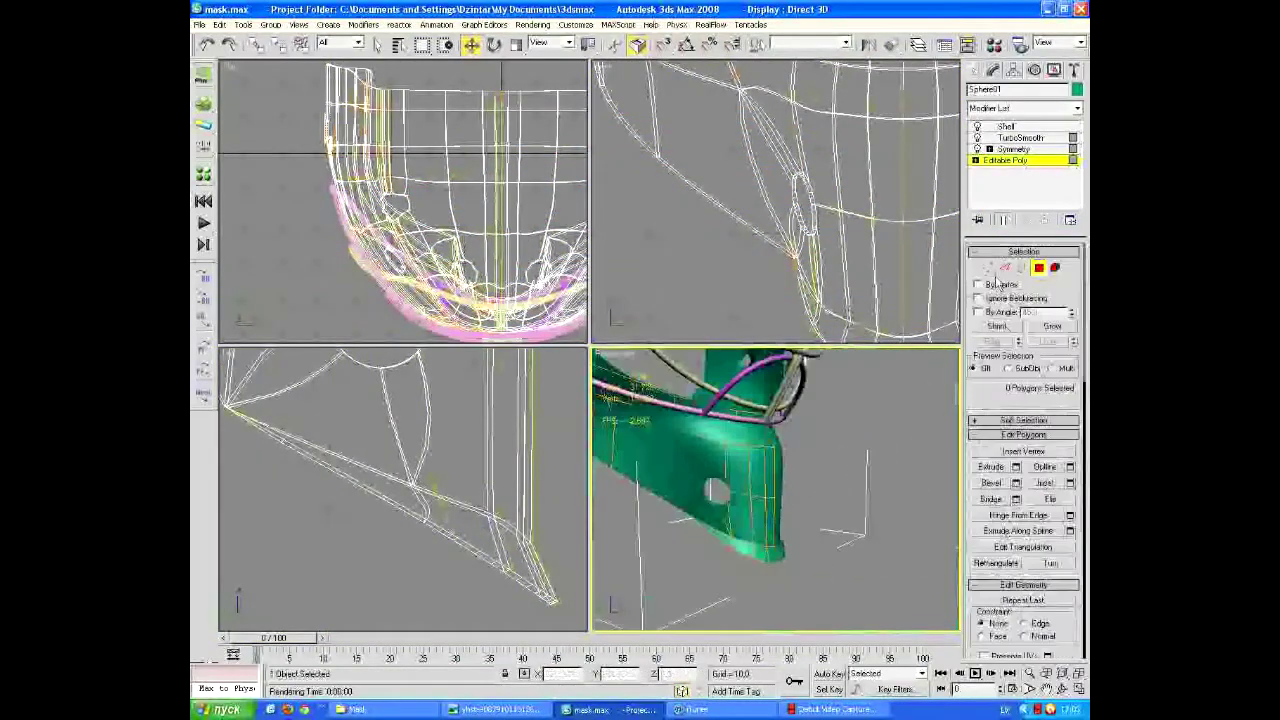
left_click(987, 267)
middle_click_drag(420, 480, 400, 490, "alt")
middle_click_drag(483, 499, 518, 406, "alt")
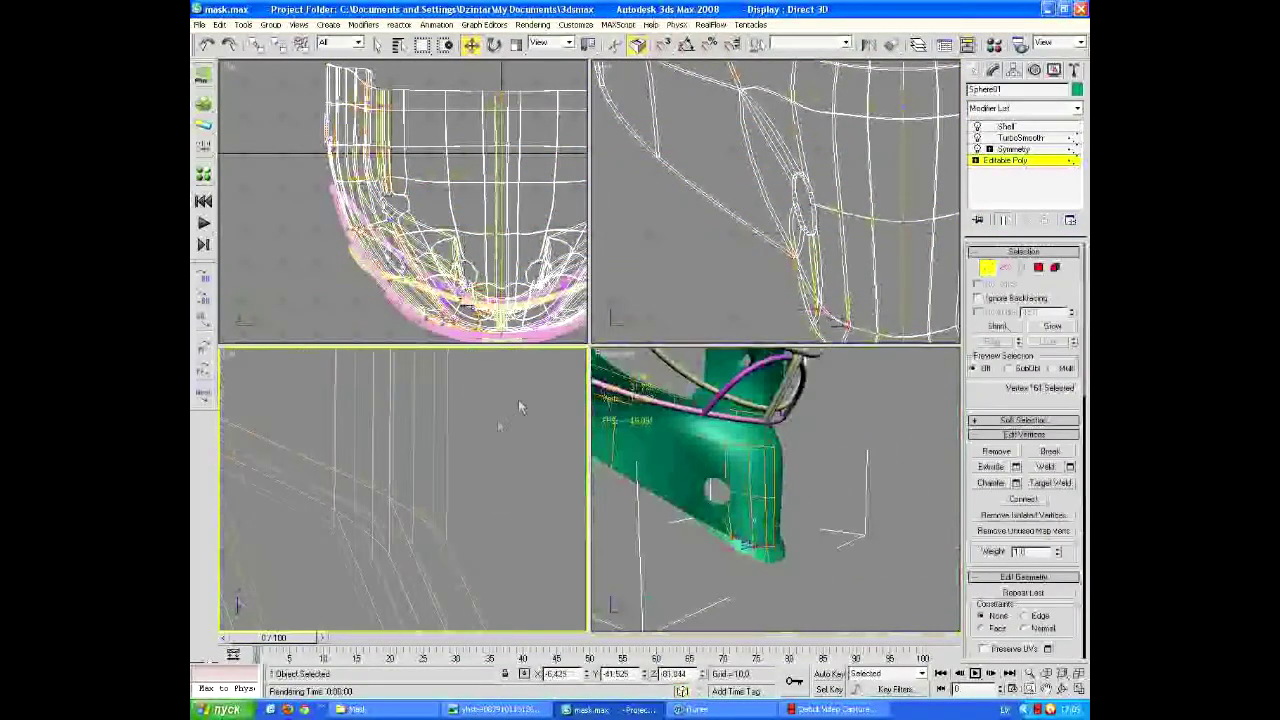
middle_click_drag(457, 556, 543, 471, "alt")
left_click(700, 480)
scroll(700, 480, "up", 5)
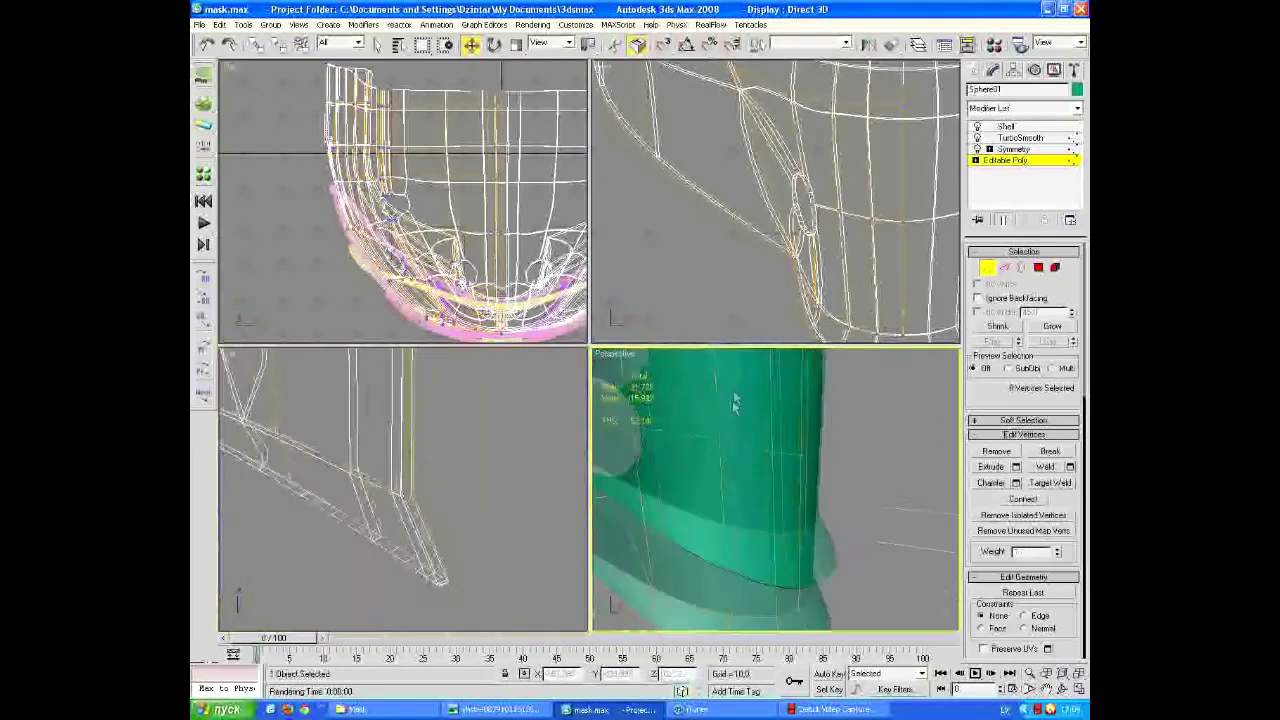
middle_click_drag(700, 480, 852, 528, "alt")
middle_click_drag(450, 560, 474, 592, "alt")
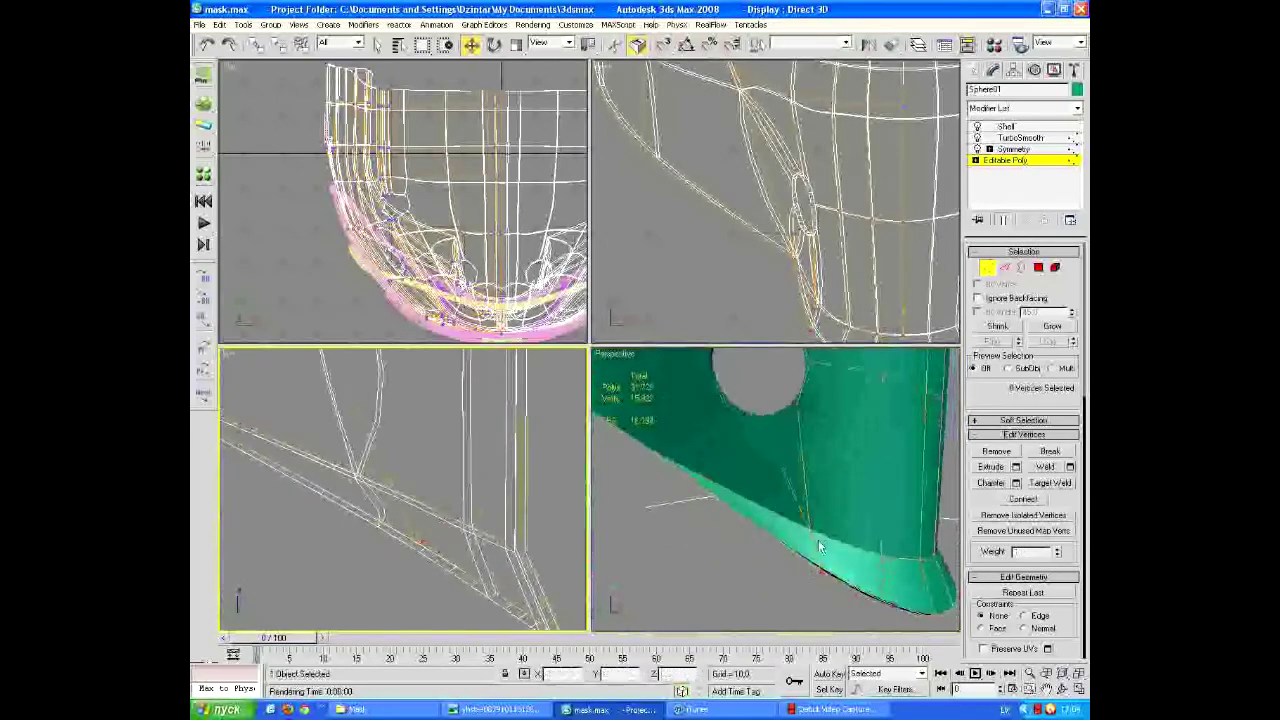
middle_click_drag(818, 546, 840, 520, "alt")
Adjust individual rim vertices of the chin vent hole in the front view to refine its oval outline
right_click(810, 203)
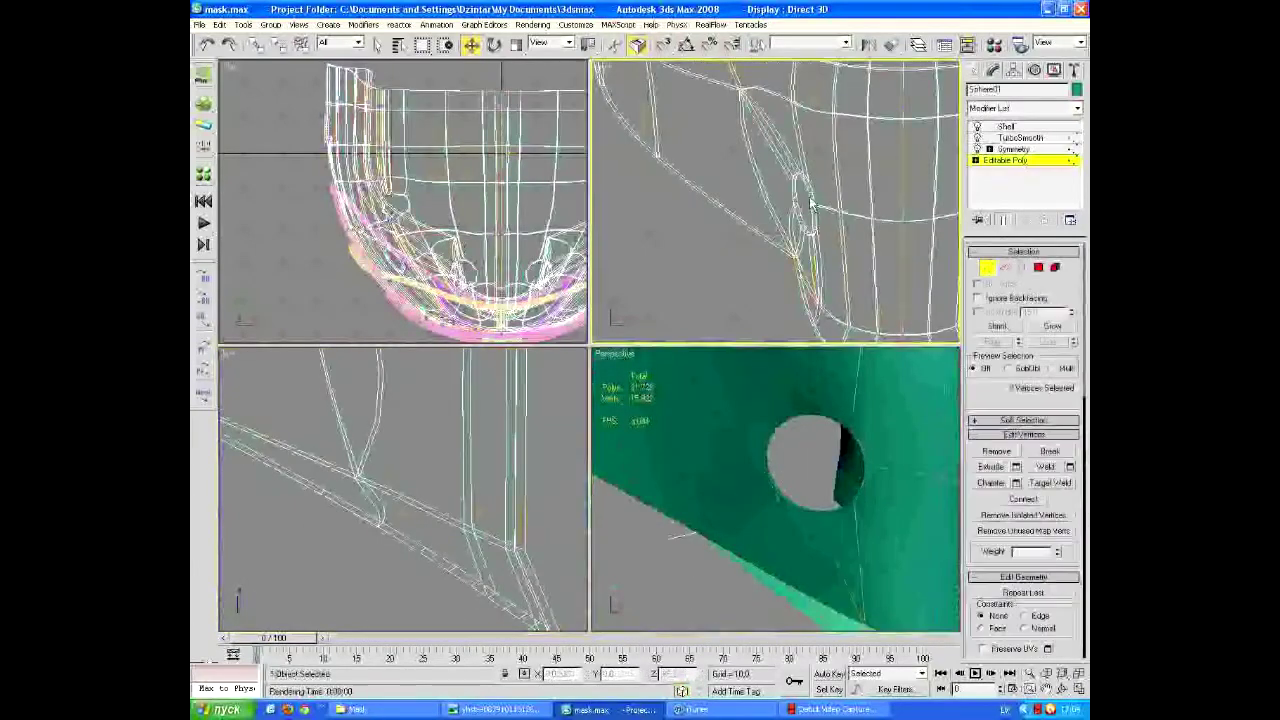
scroll(830, 240, "up", 3)
key("ctrl+a")
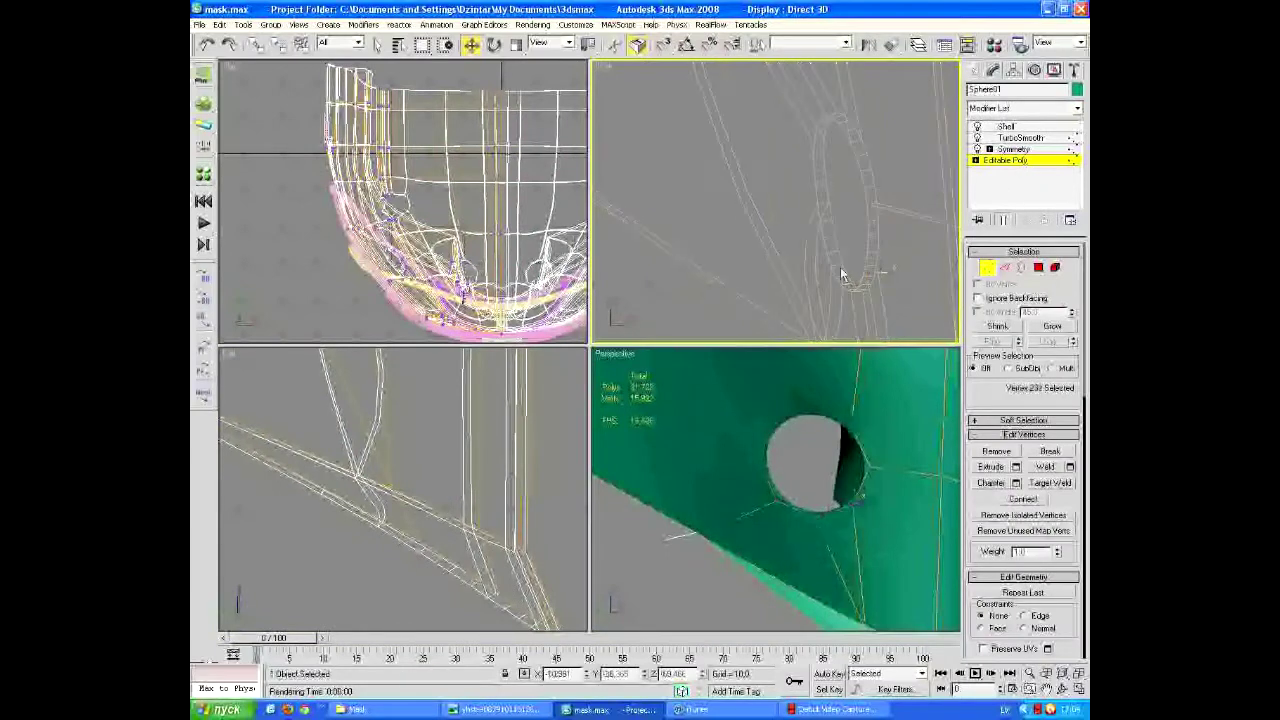
left_click(862, 296, "ctrl")
right_click(850, 210)
left_click(875, 150)
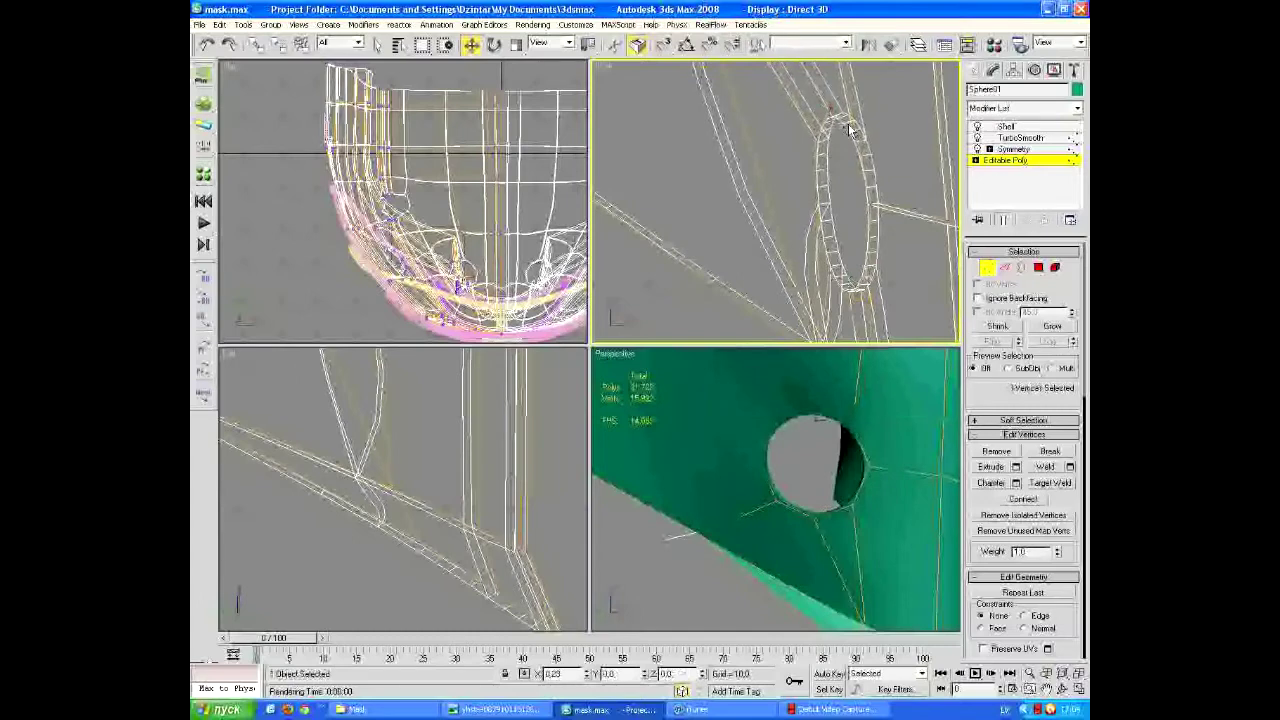
left_click(845, 130)
left_click(989, 270)
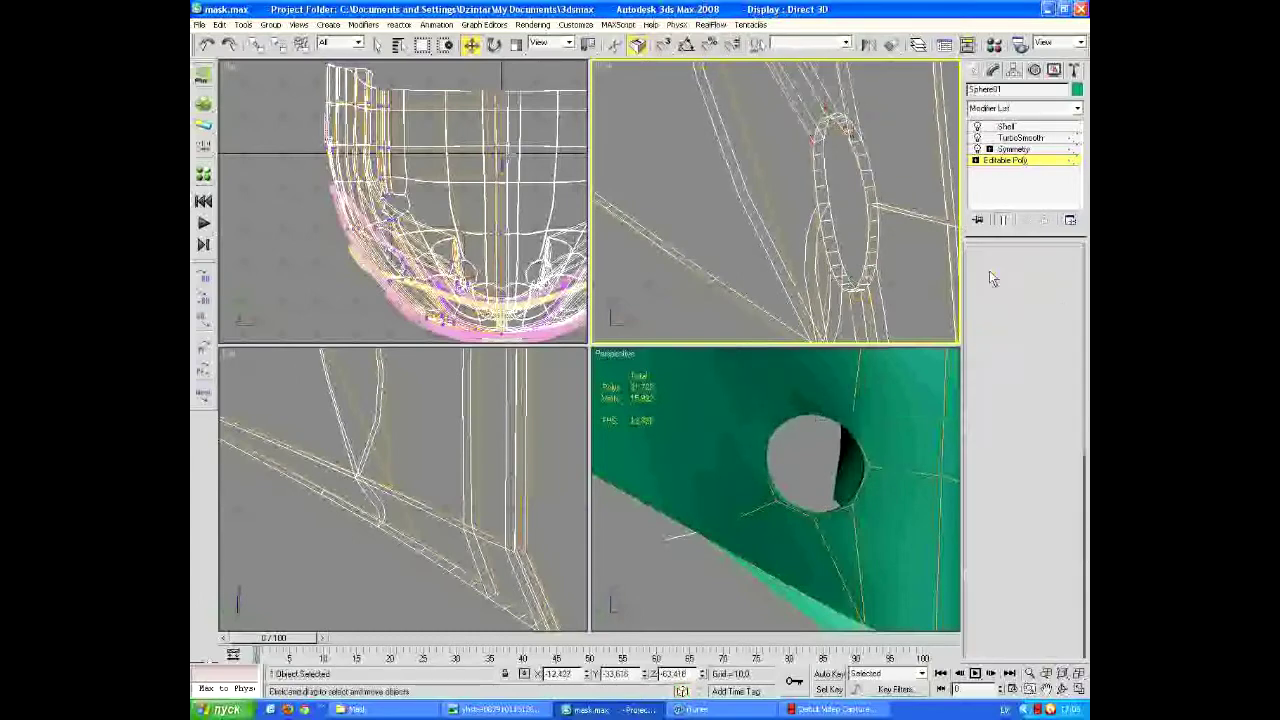
Select the chin vent hole's vertices and rotate them to align the opening with the shell
left_click(483, 557)
left_click(823, 246)
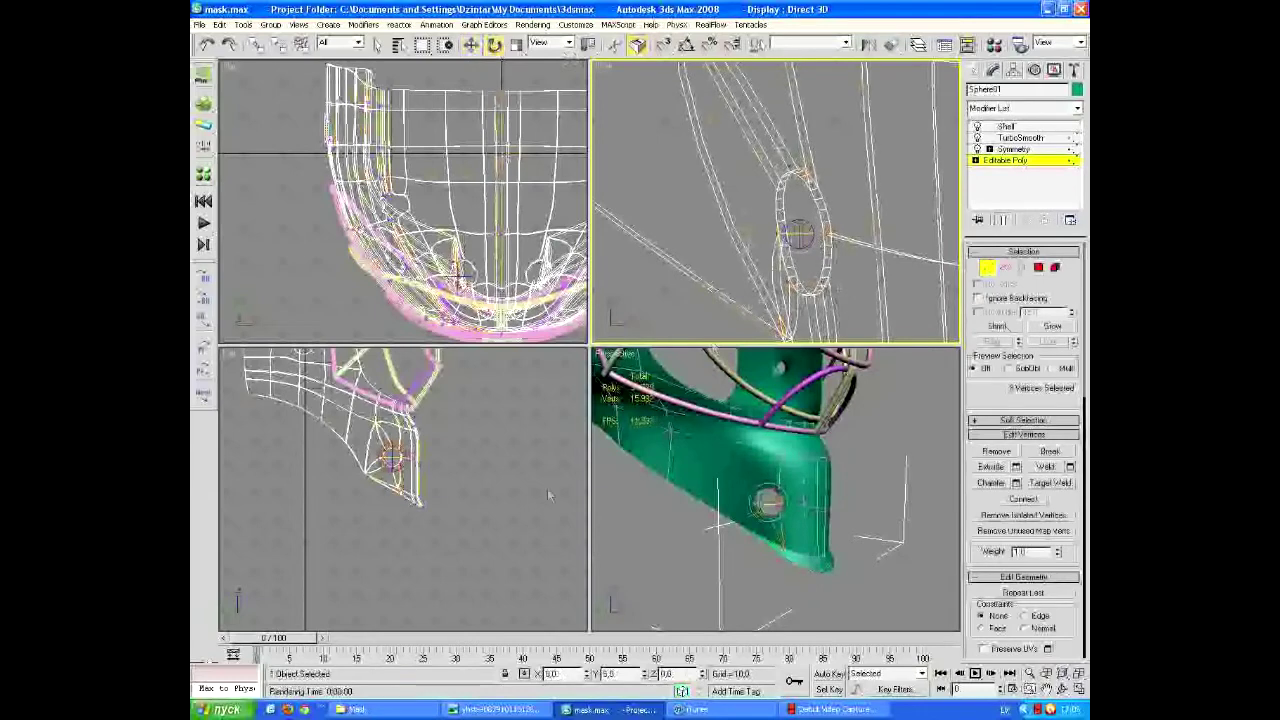
scroll(547, 488, "up", 5)
scroll(680, 504, "up", 2)
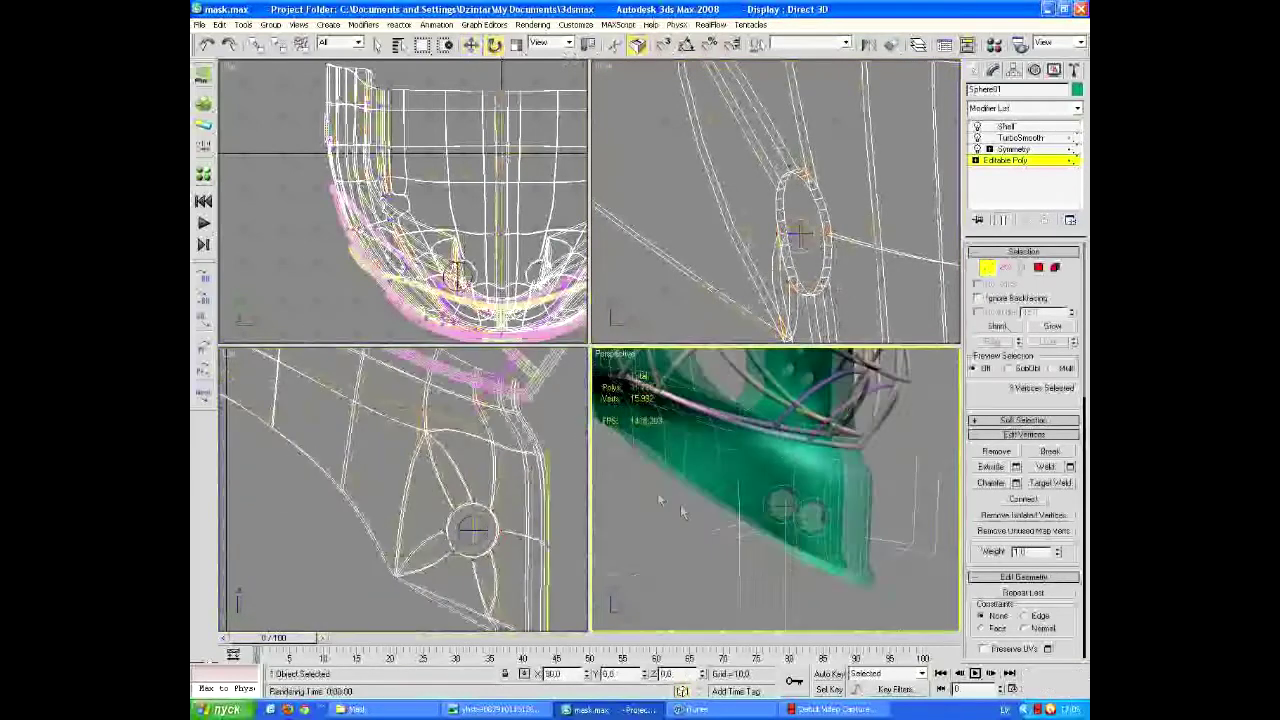
scroll(682, 506, "up", 5)
Try to connect the edges beside the chin vent hole, and check the shape with the full modifier stack applied
left_click(1004, 267)
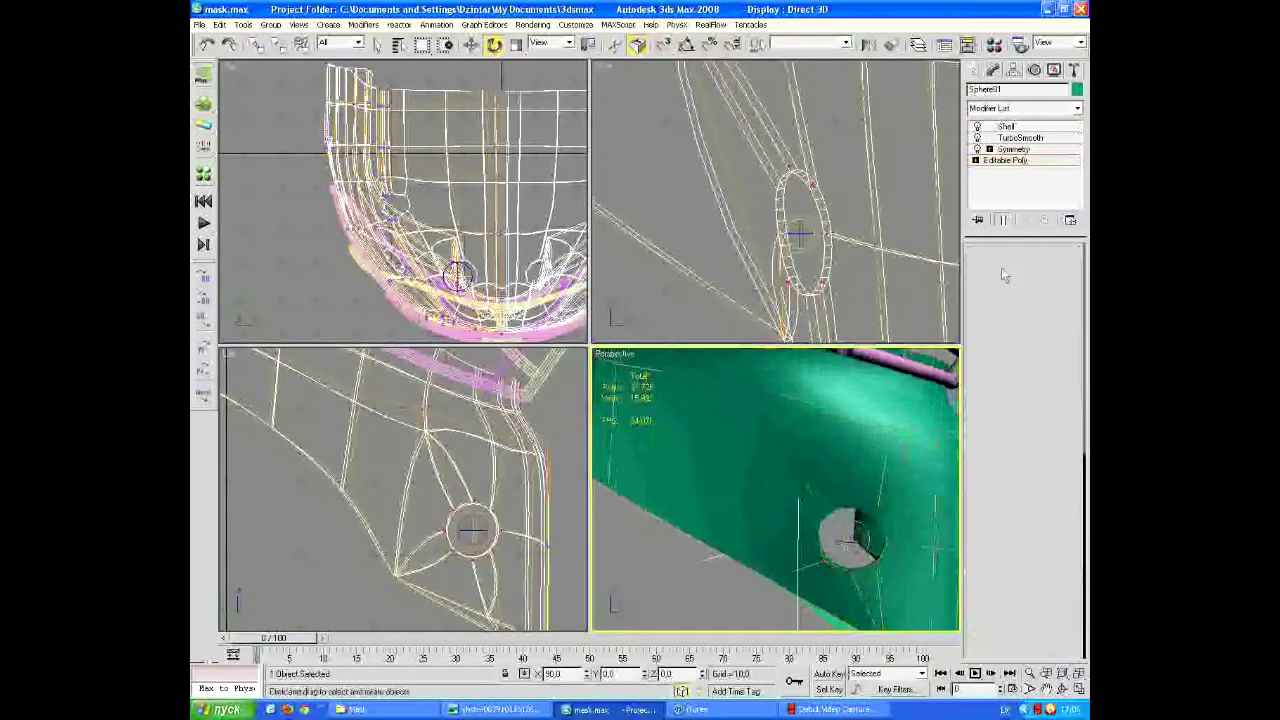
left_click(407, 507)
key("z")
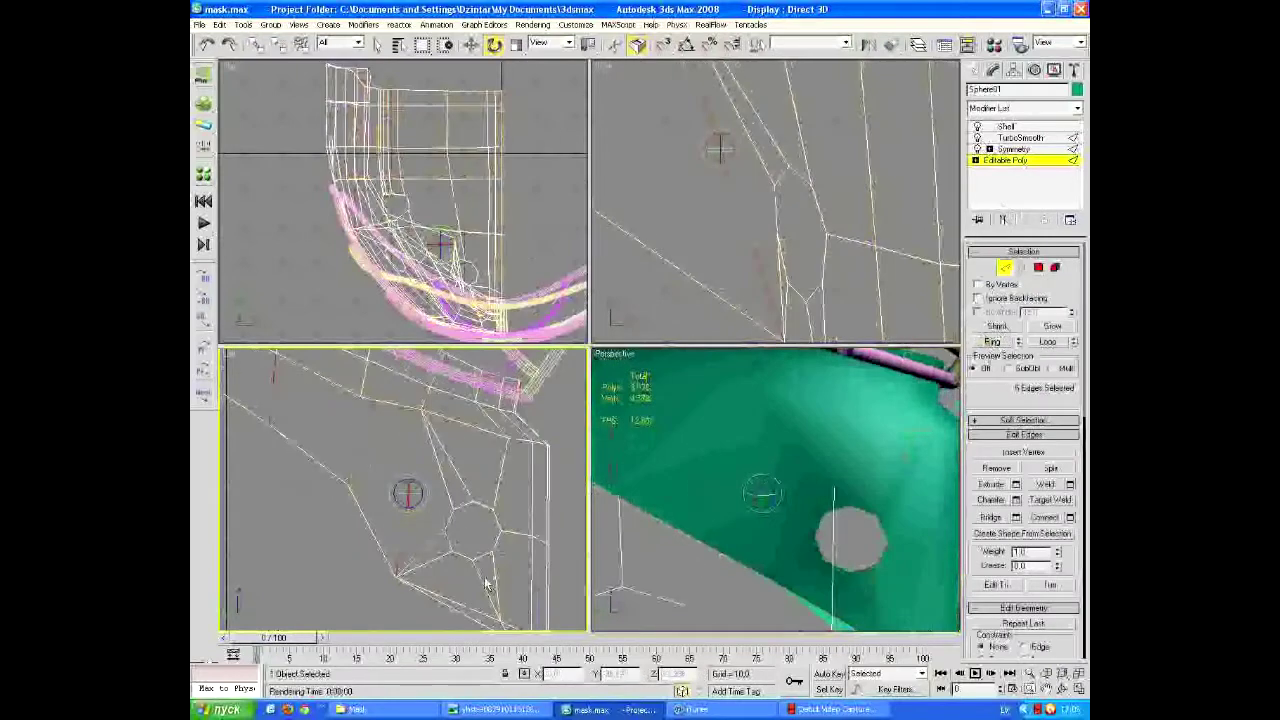
key("z")
key("1")
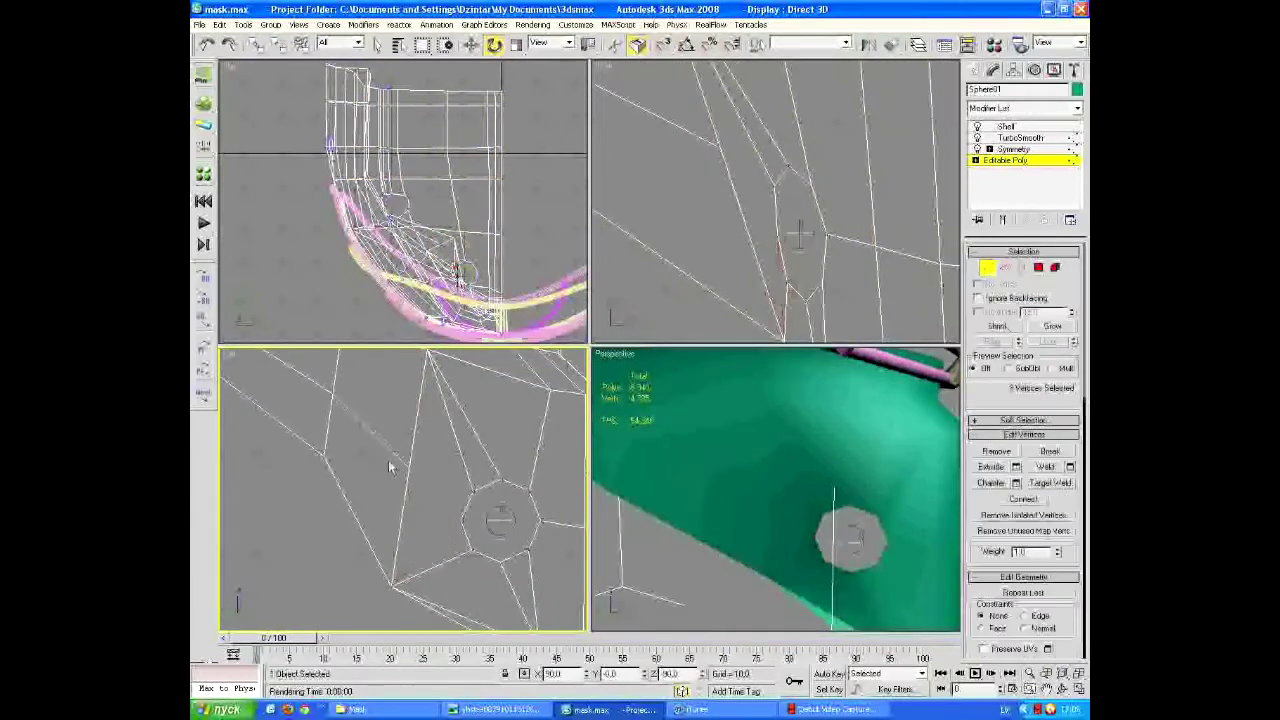
left_click(1006, 126)
right_click(710, 563)
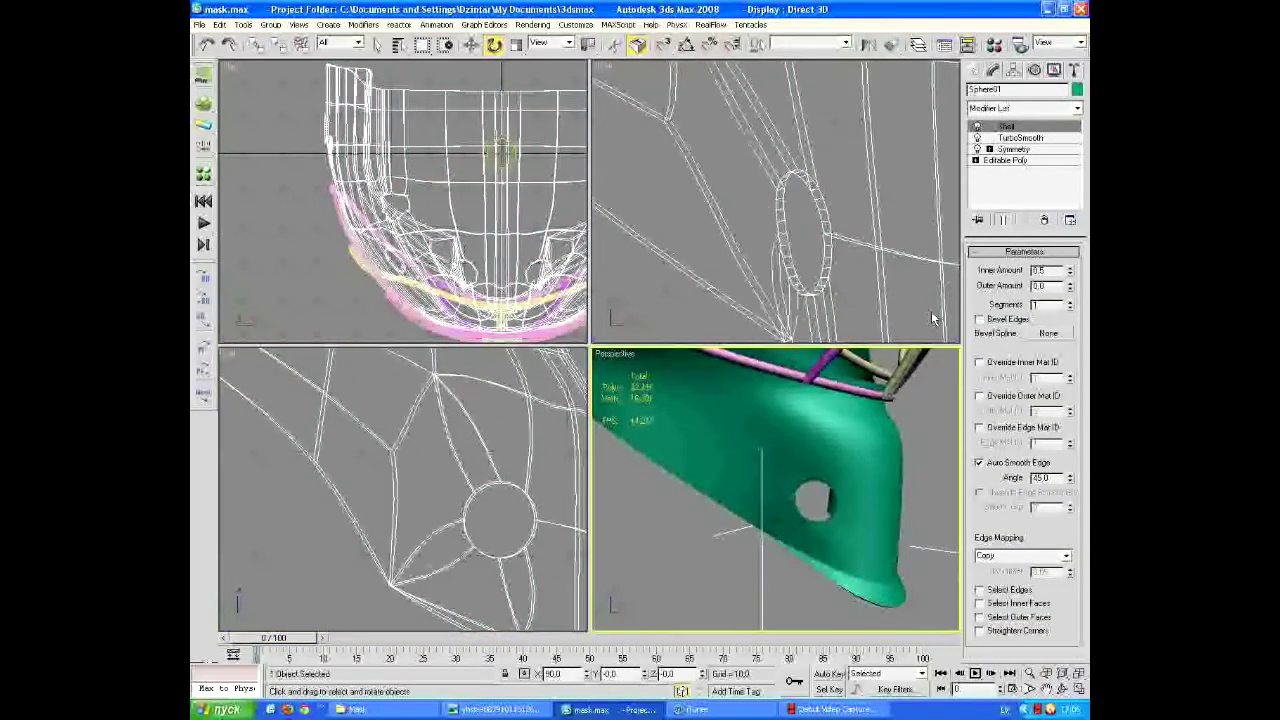
Adjust the tilt of the chin vent hole's vertices in the front view so the opening follows the shell's curve
left_click(844, 462)
middle_click_drag(844, 462, 880, 440, "alt")
right_click(740, 275)
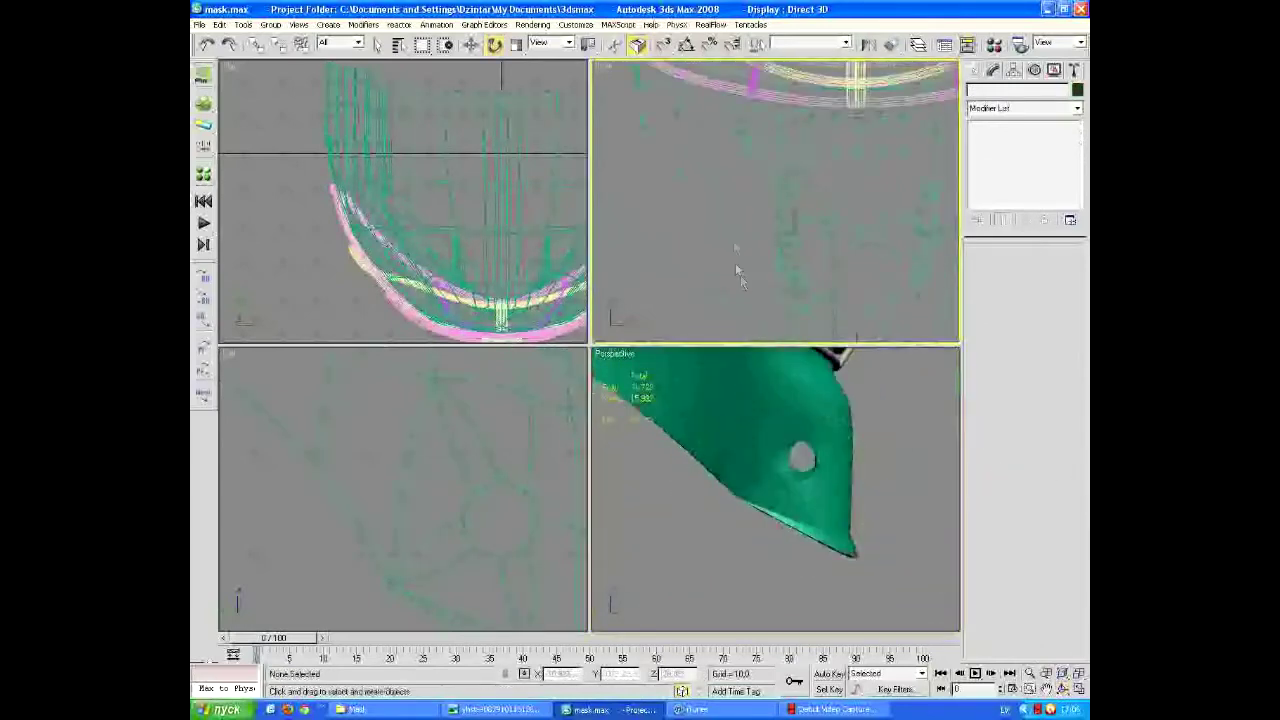
left_click(790, 224)
key("1")
key("w")
left_click(793, 227)
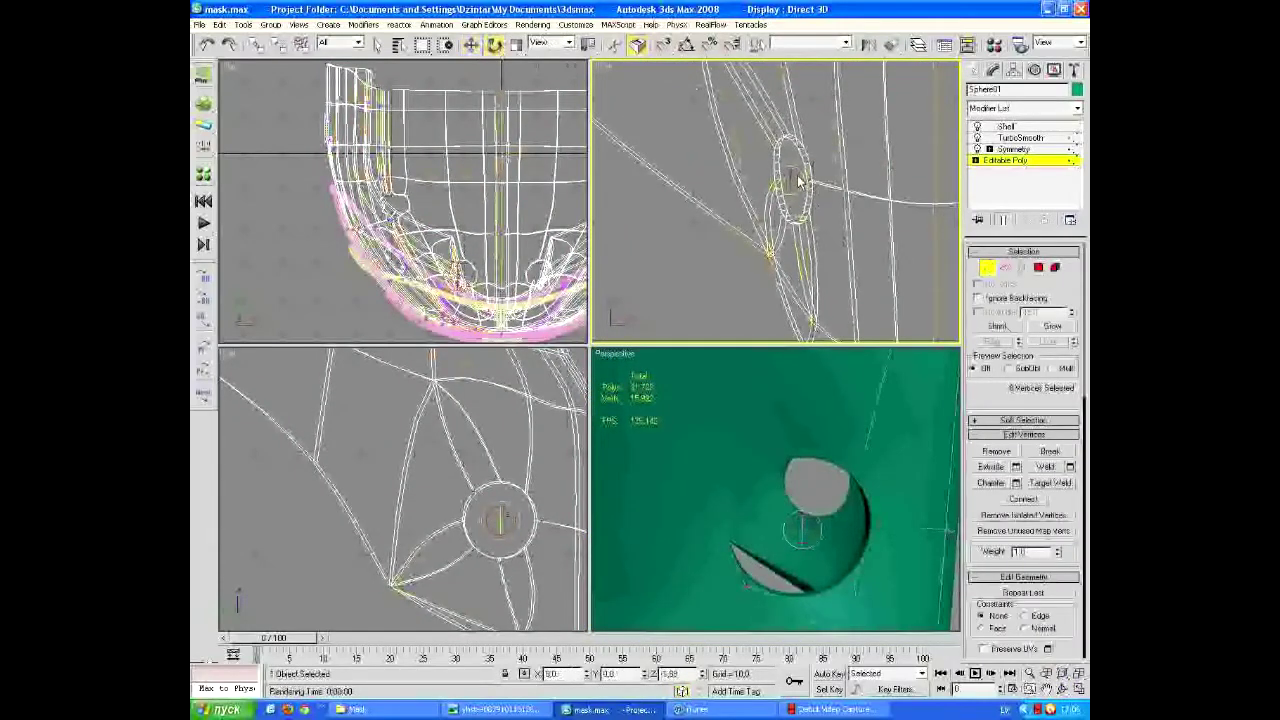
left_click(988, 268)
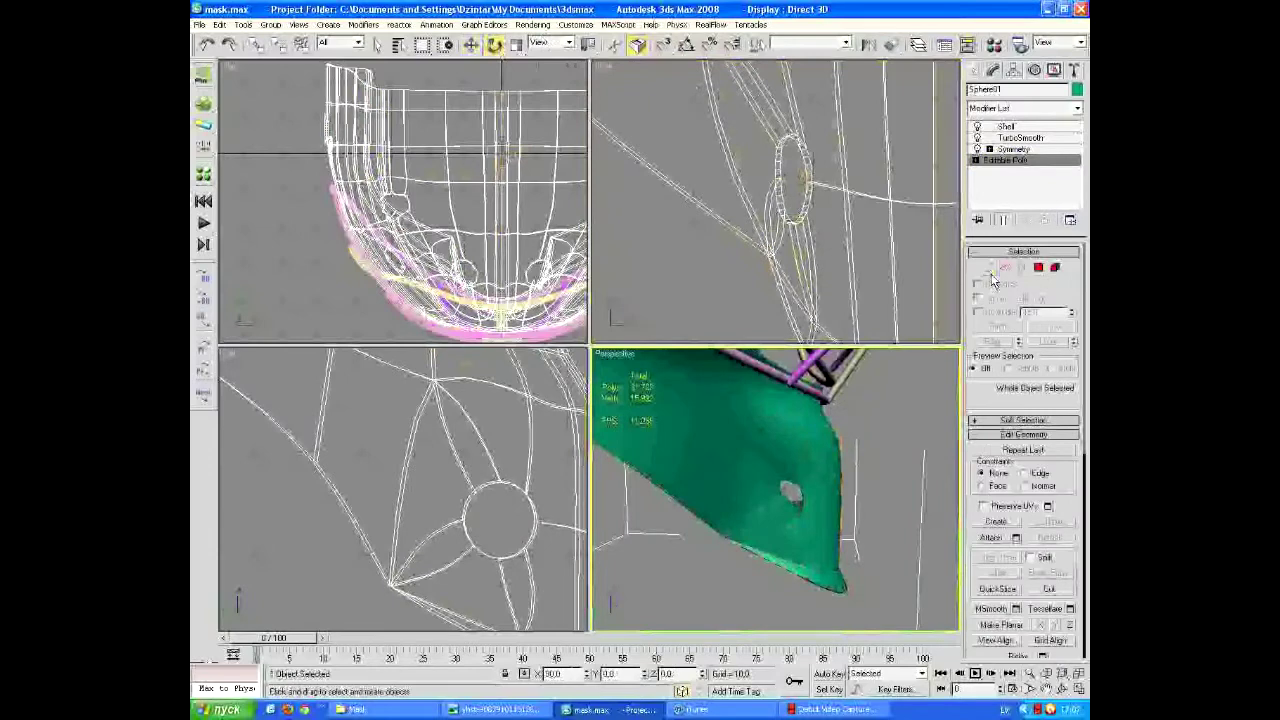
Connect the edges beside the chin vent hole and join the new vertex to the hole's rim
left_click(990, 270)
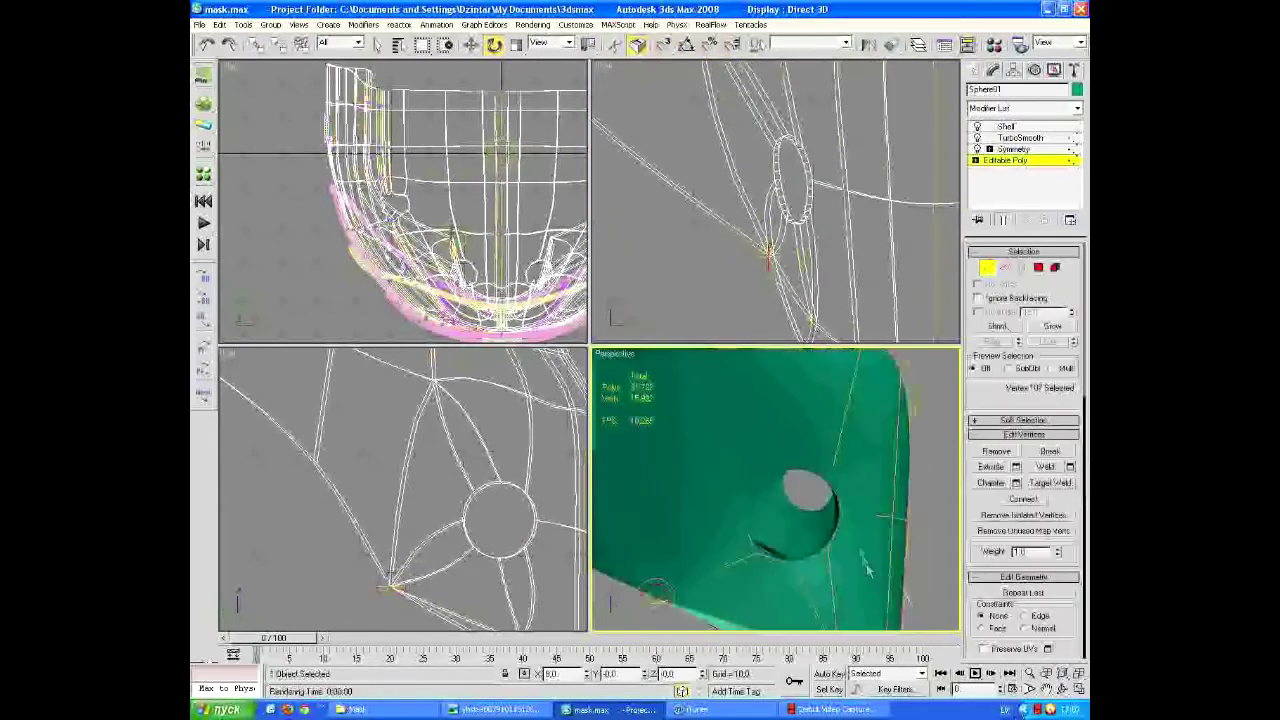
scroll(444, 492, "up", 3)
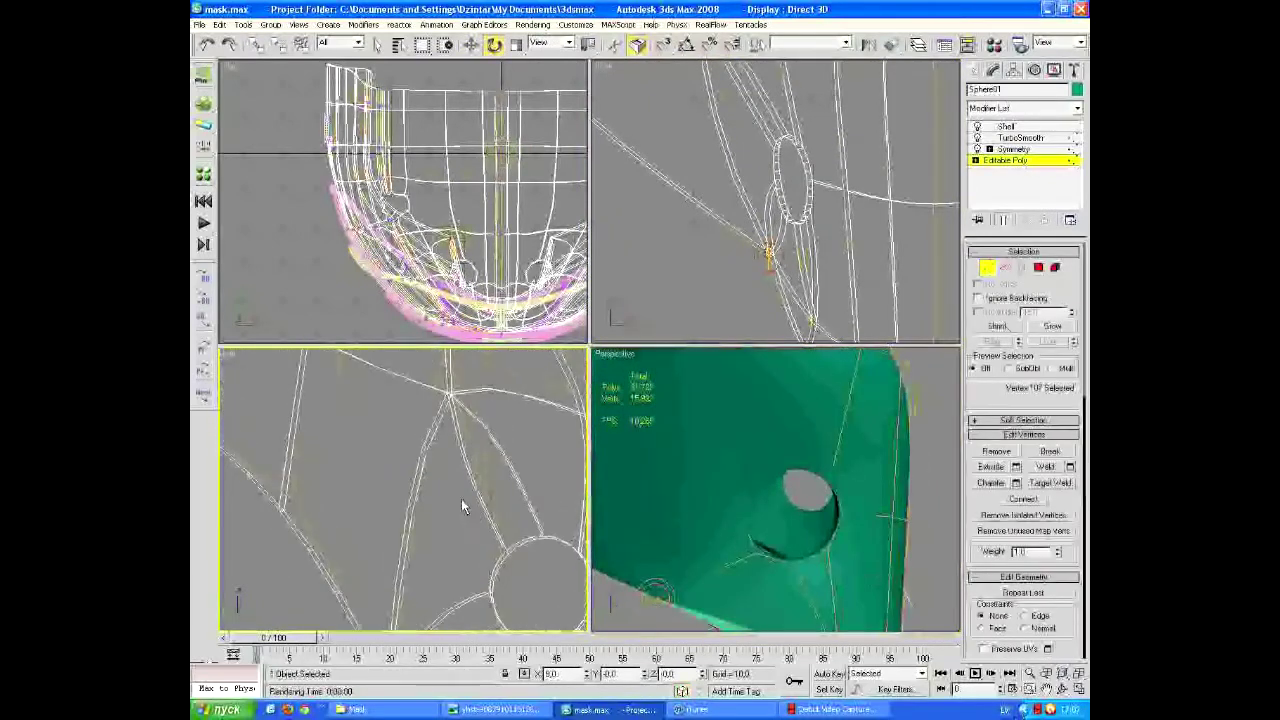
scroll(466, 506, "down", 2)
left_click(1004, 267)
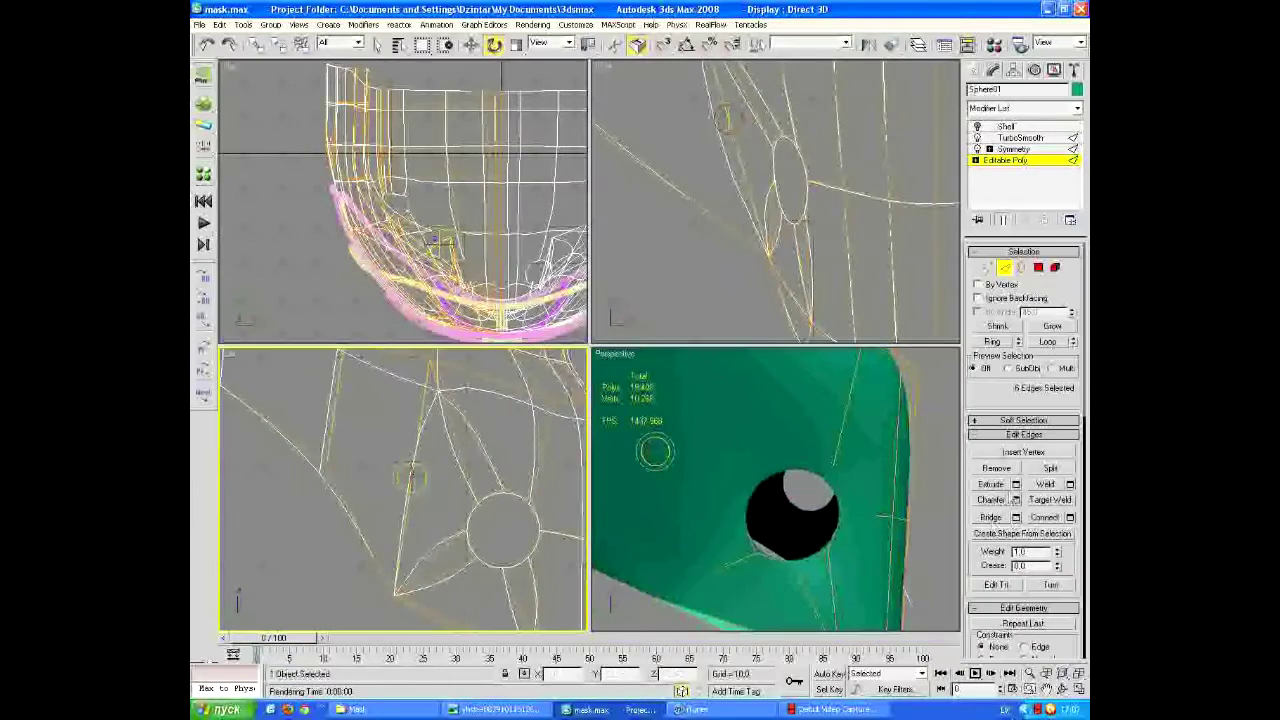
key("1")
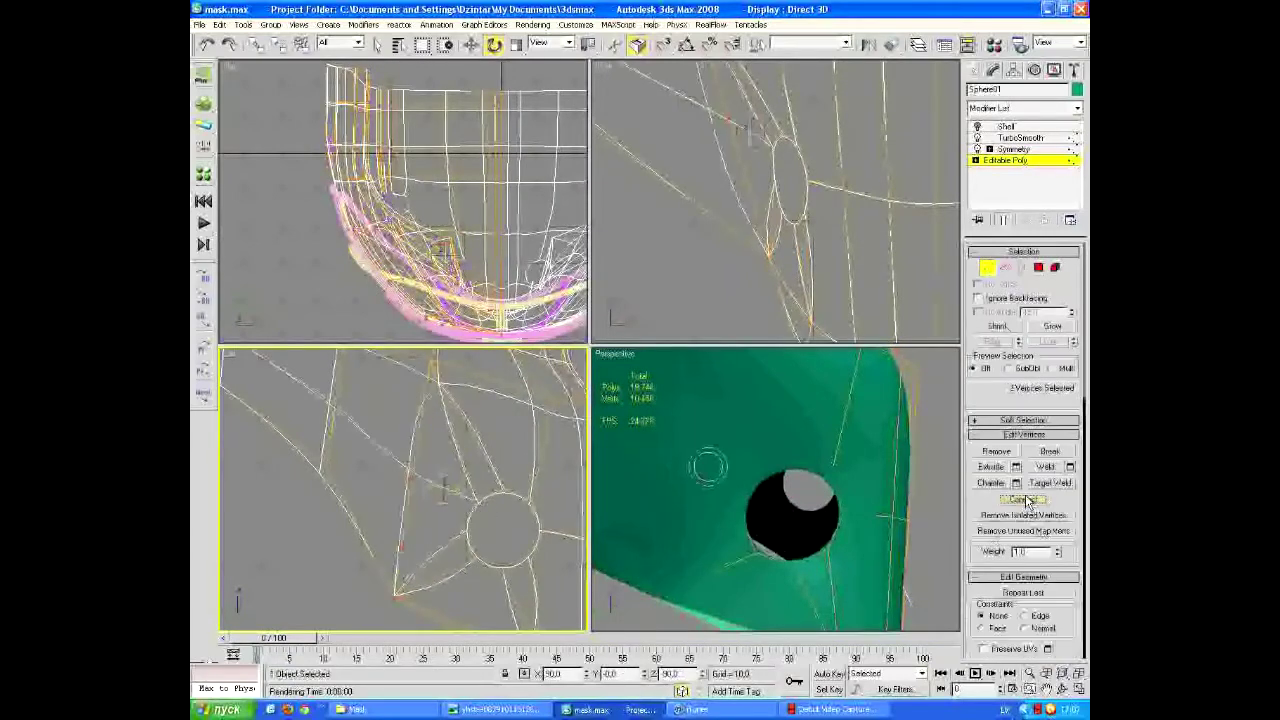
key("2")
middle_click_drag(760, 520, 815, 530)
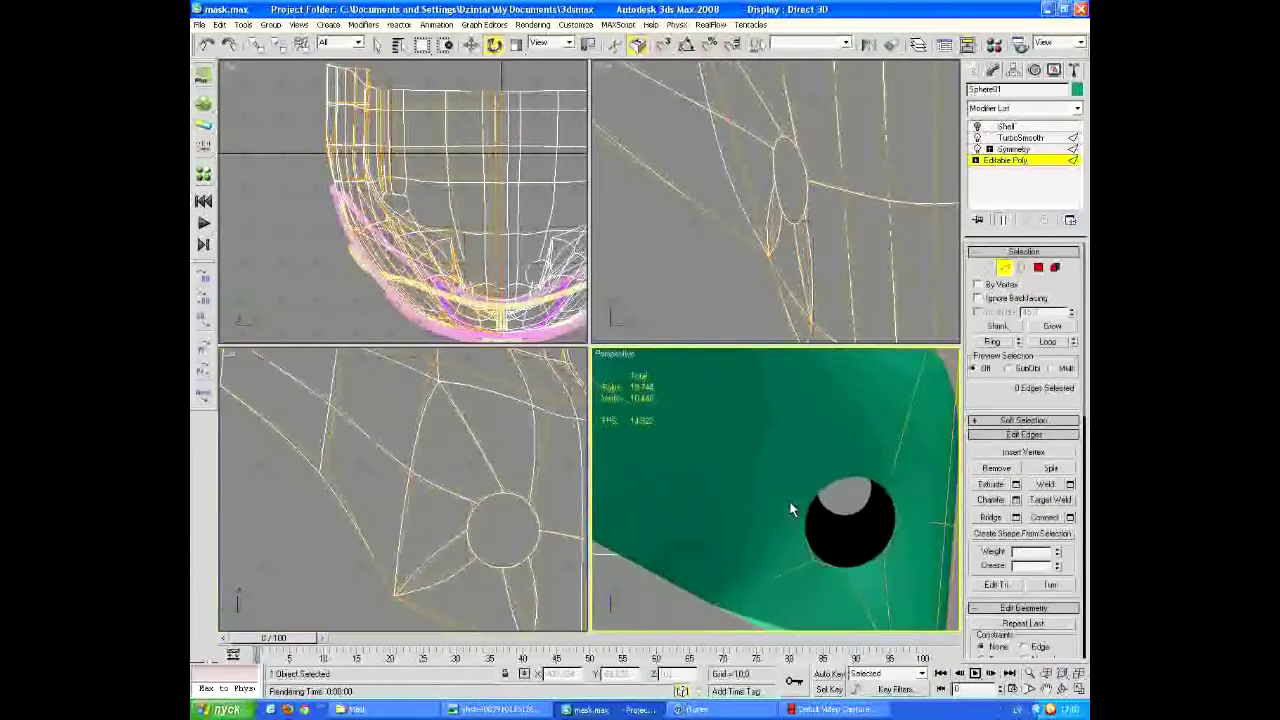
Connect the chin's lower border edges below the vent hole and join the new vertex to the hole's lower rim
left_click(474, 557)
left_click(526, 487)
key("2")
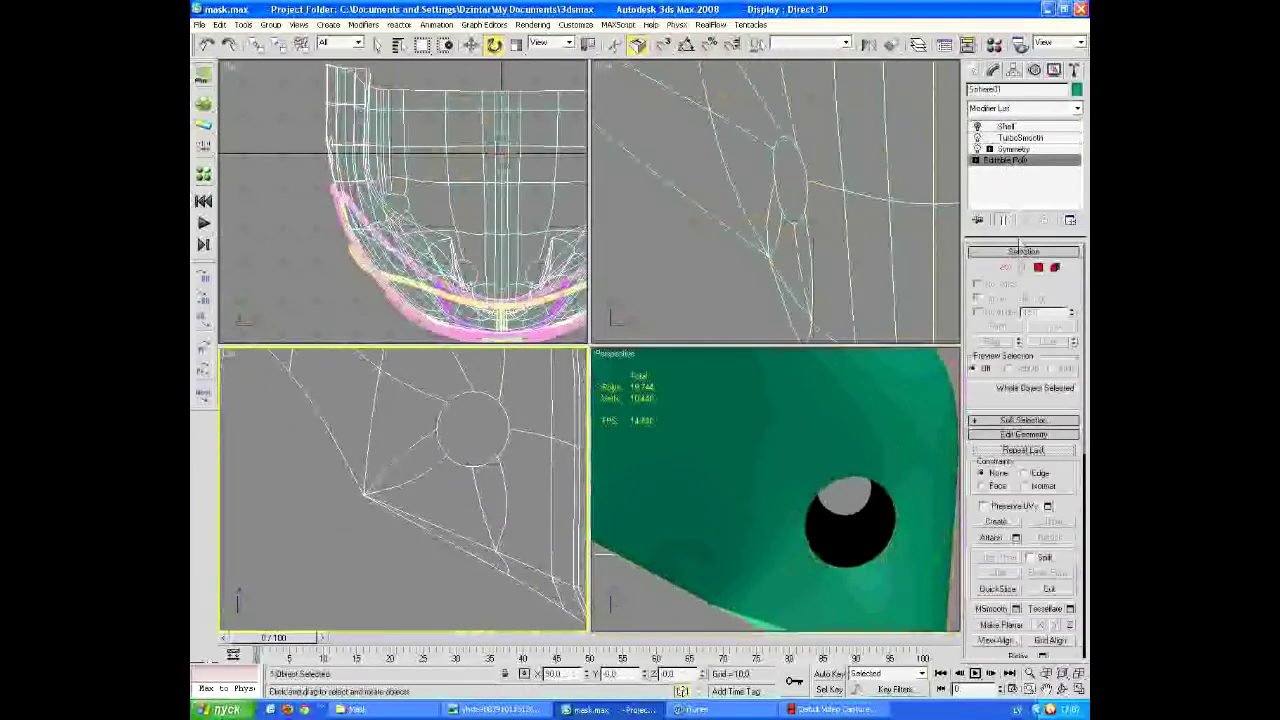
scroll(444, 455, "up", 2)
left_click(420, 407)
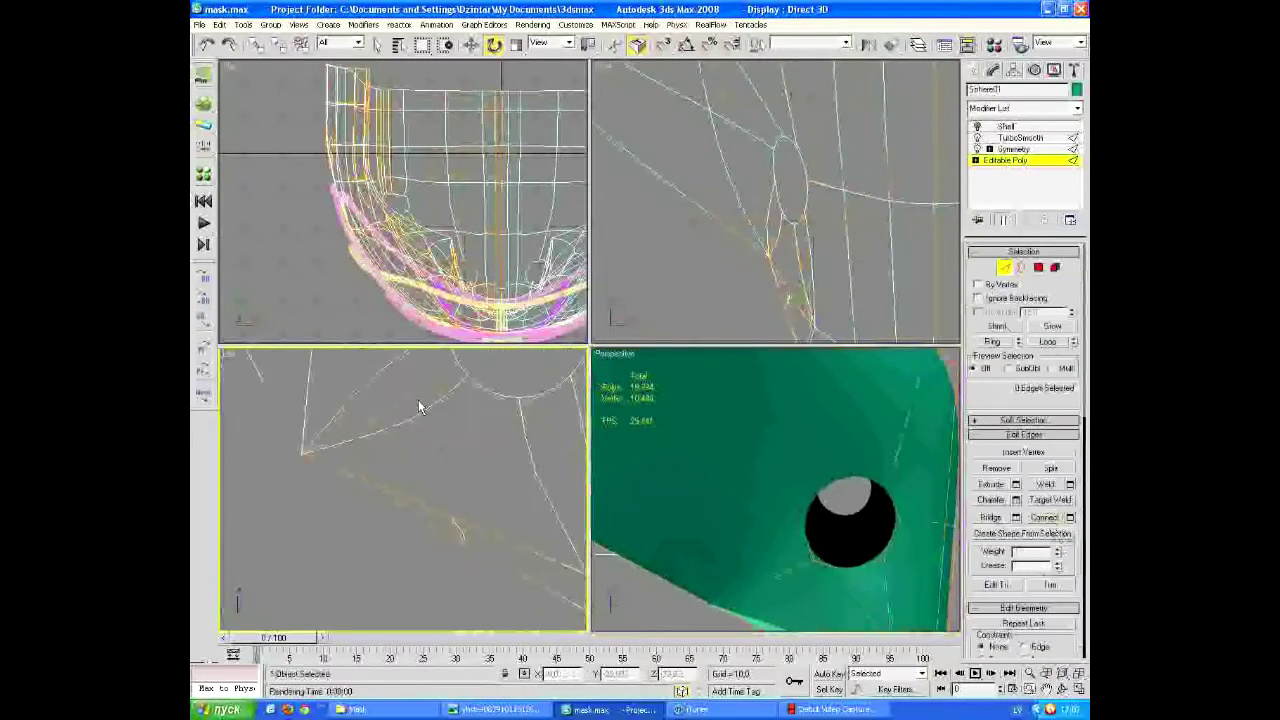
left_click(987, 267)
left_click(456, 520)
left_click(1025, 500)
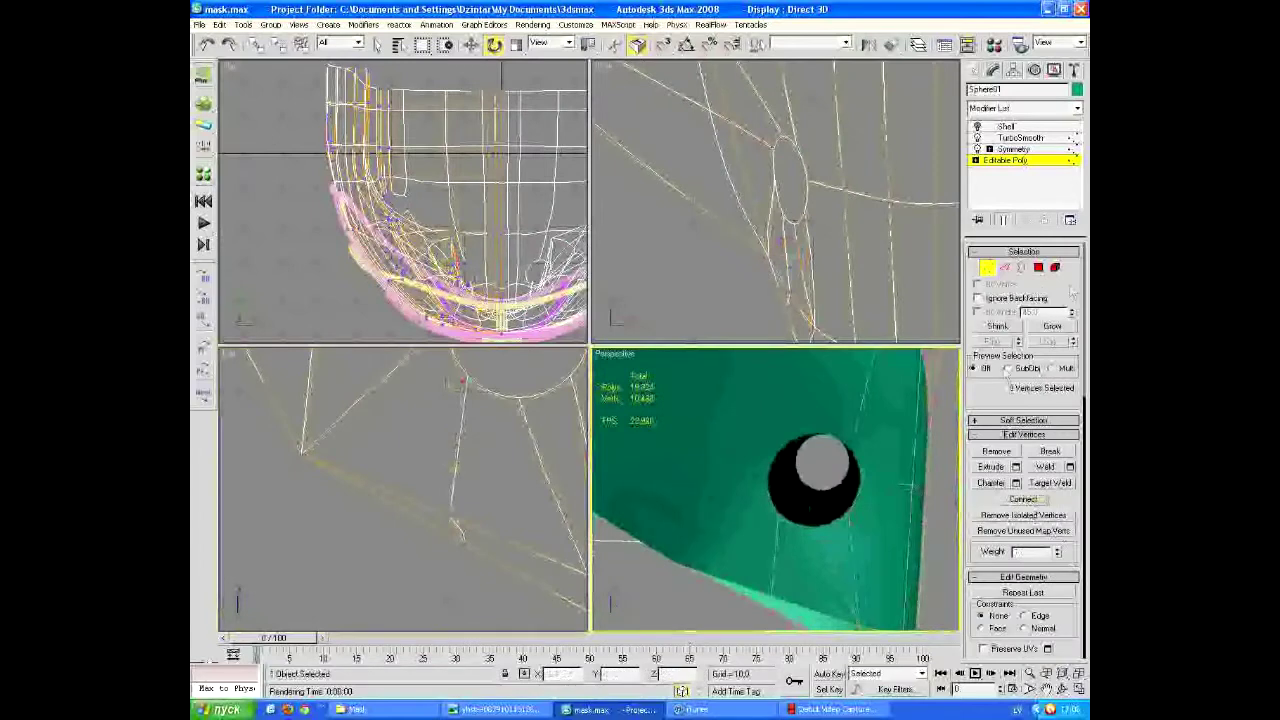
Connect another lower rim vertex of the chin vent hole to the vertex on the chin's lower border
left_click(749, 514)
left_click(343, 600)
left_click(833, 161)
left_click(823, 228)
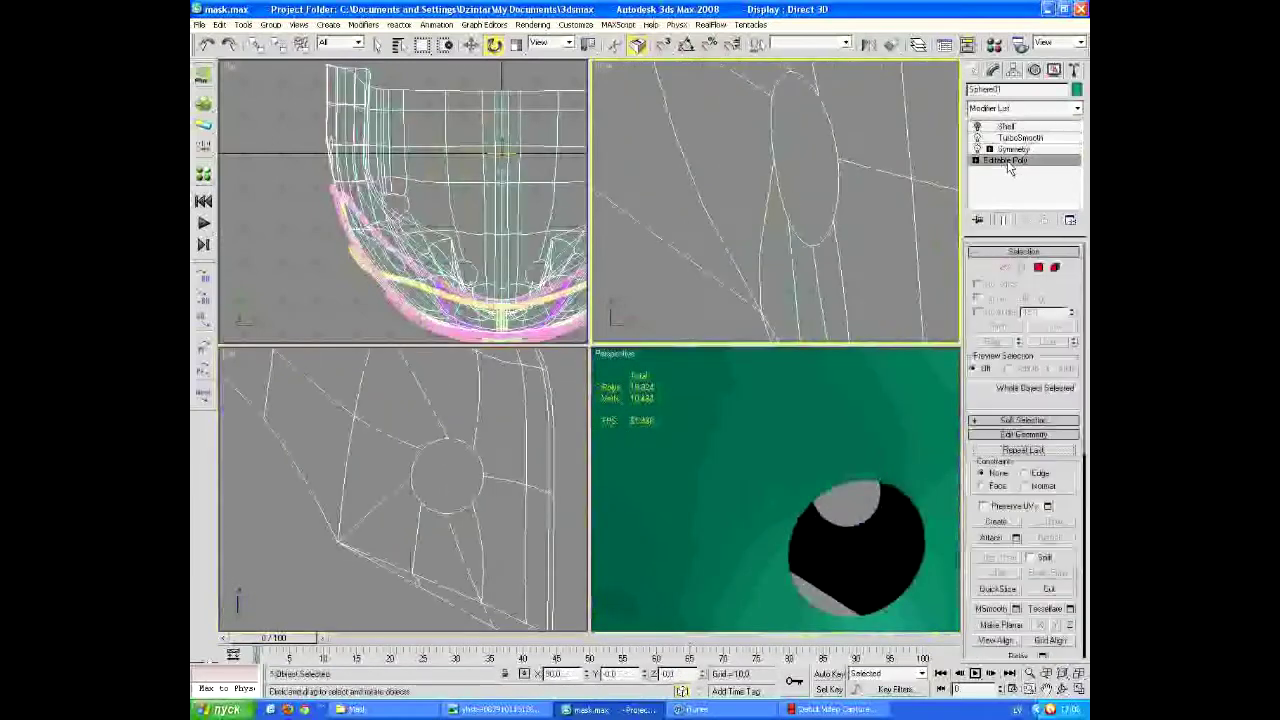
middle_click_drag(788, 174, 712, 195, "alt")
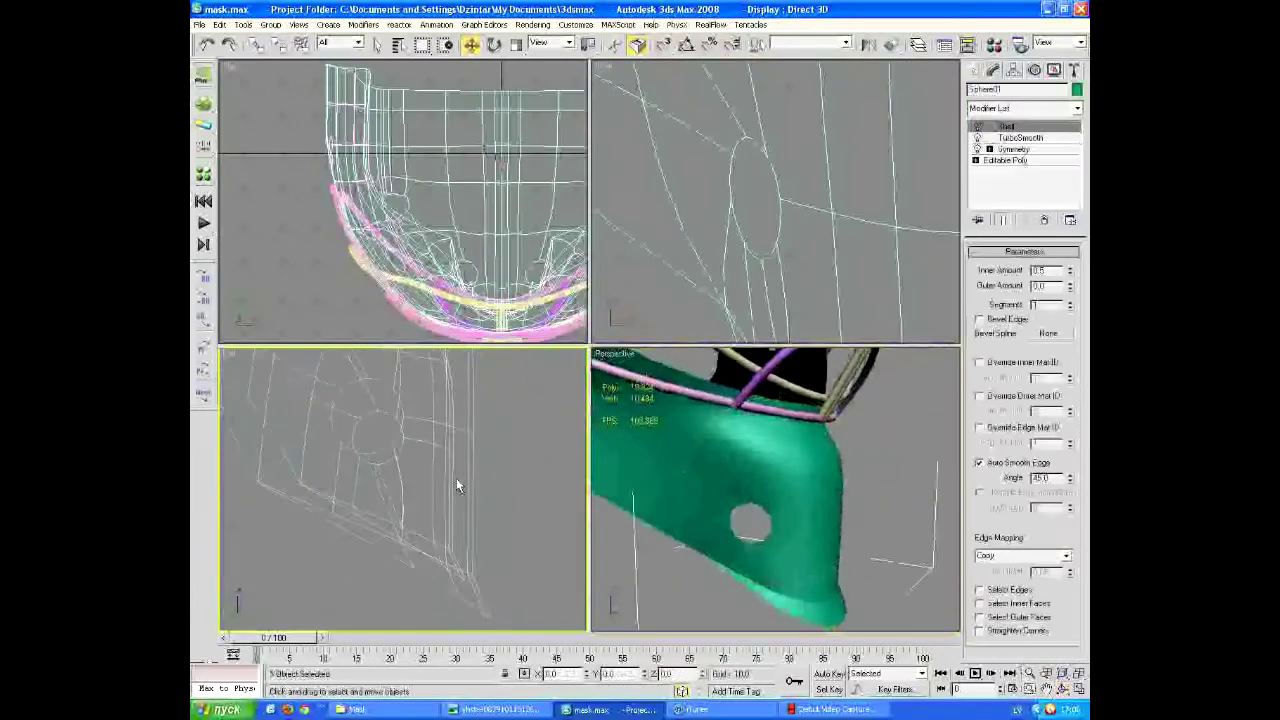
scroll(456, 485, "up", 3)
left_click(1005, 160)
left_click(989, 270)
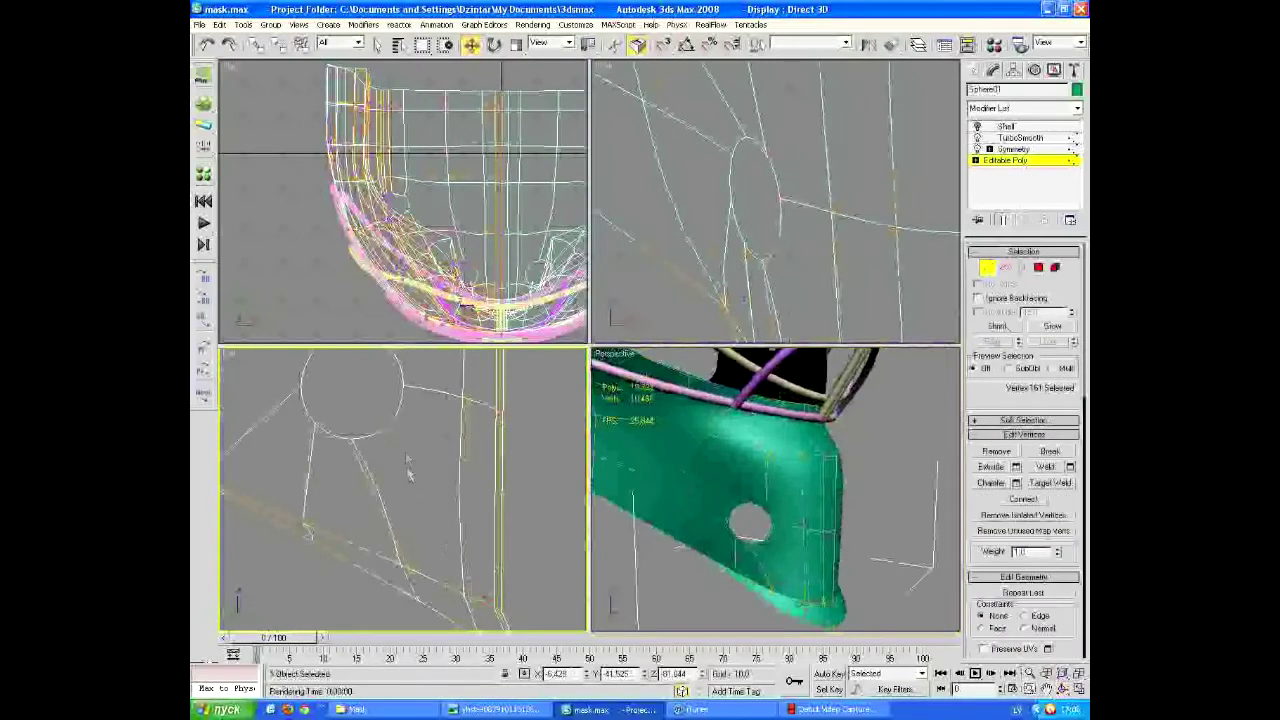
left_click(1028, 500)
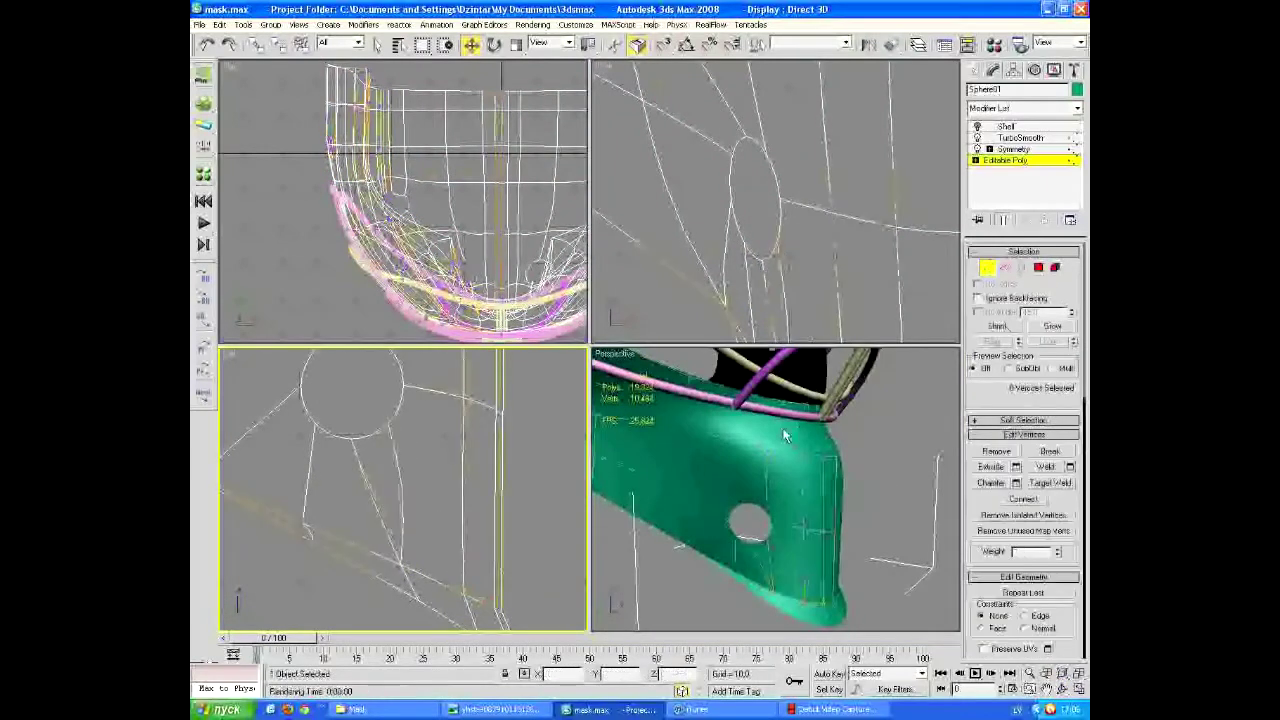
Remove the diagonal edge below the chin vent hole and add a middle edge joining the rim to the lower border
key("2")
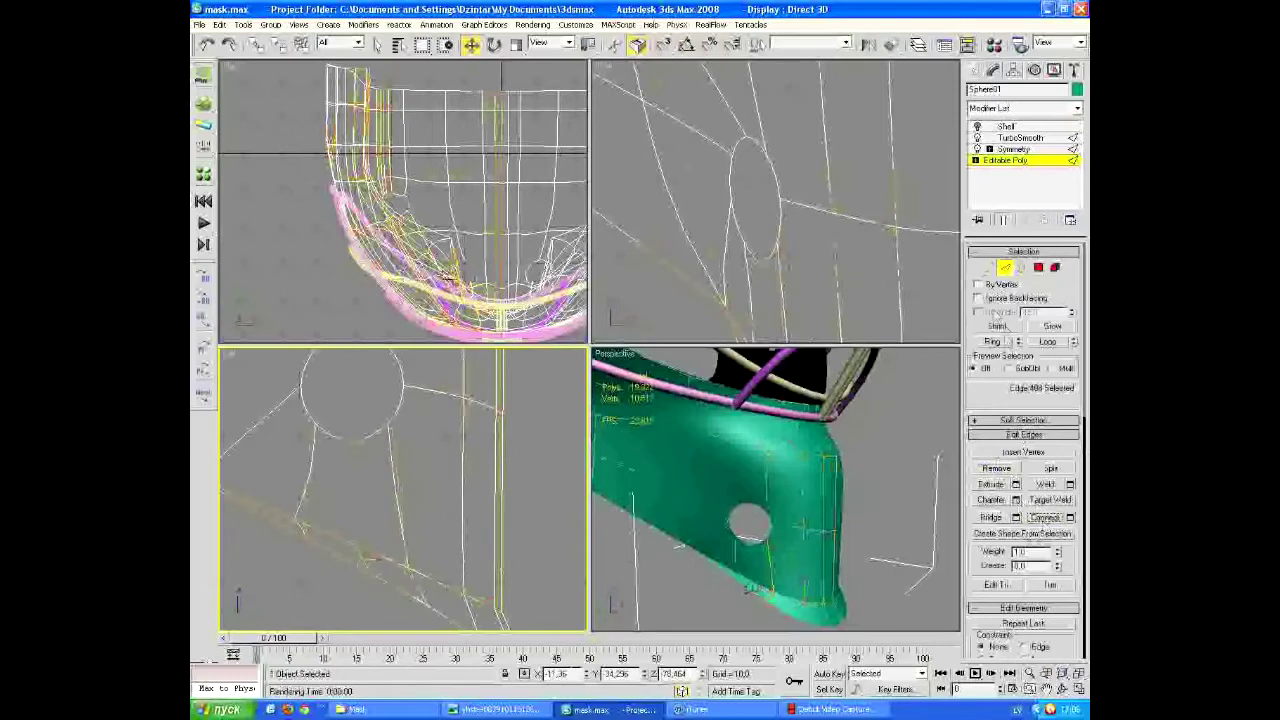
key("1")
left_click(869, 520)
Reposition the vertices along the chin's flared lower border in the front view to even out its curve
scroll(869, 520, "up", 3)
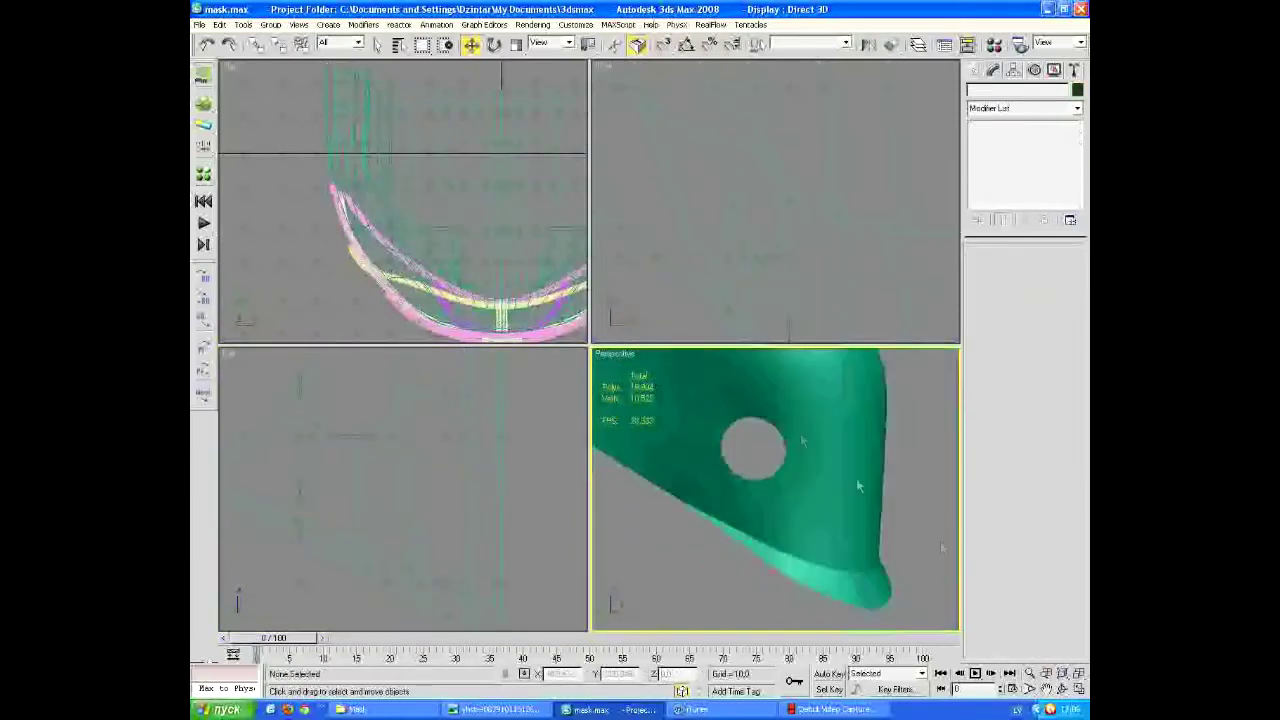
left_click_drag(870, 495, 789, 491)
right_click(737, 277)
left_click(783, 249)
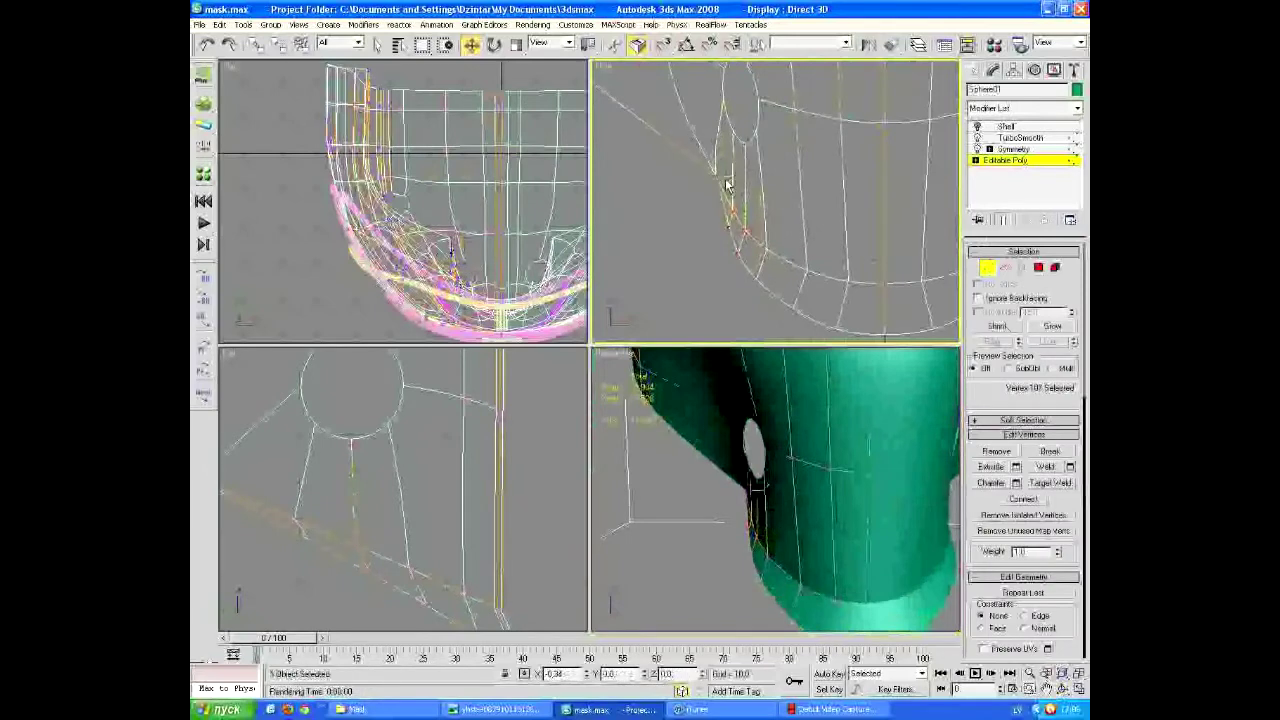
left_click(988, 270)
scroll(805, 286, "down", 3)
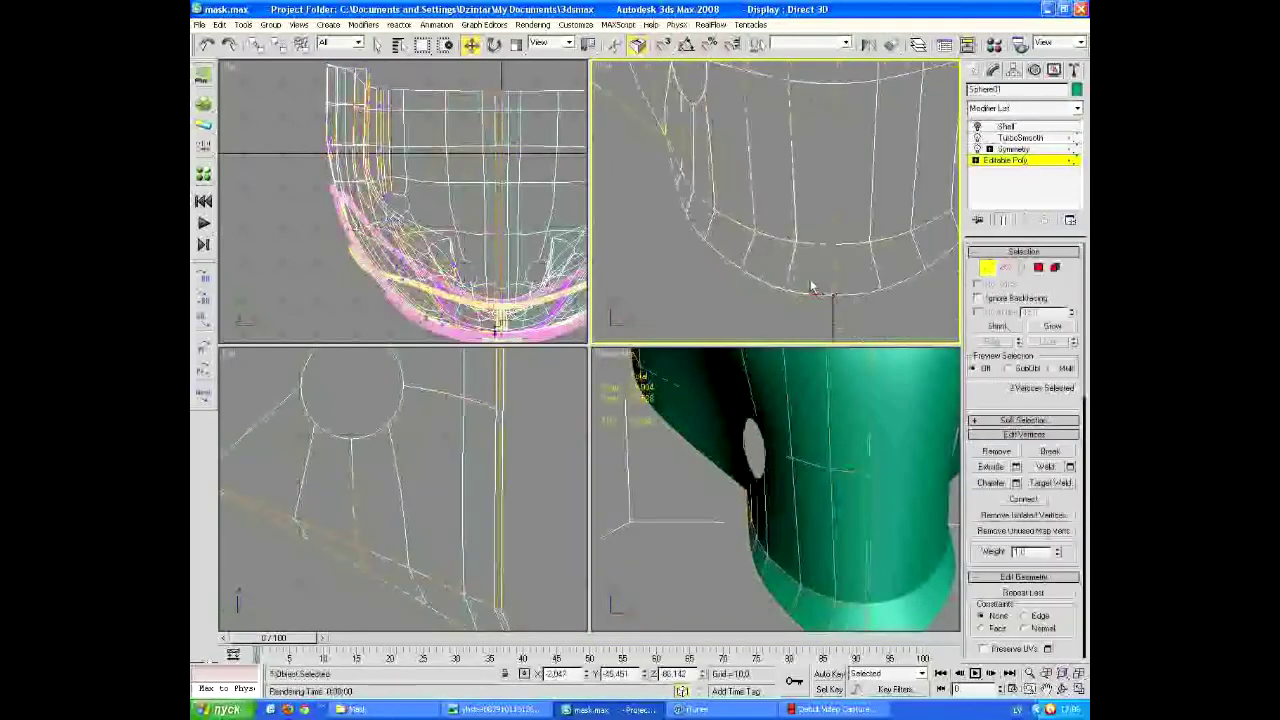
Connect the edges behind the two side vent holes and join the new vertex to the lower hole's rim
middle_click_drag(640, 480, 720, 538, "alt")
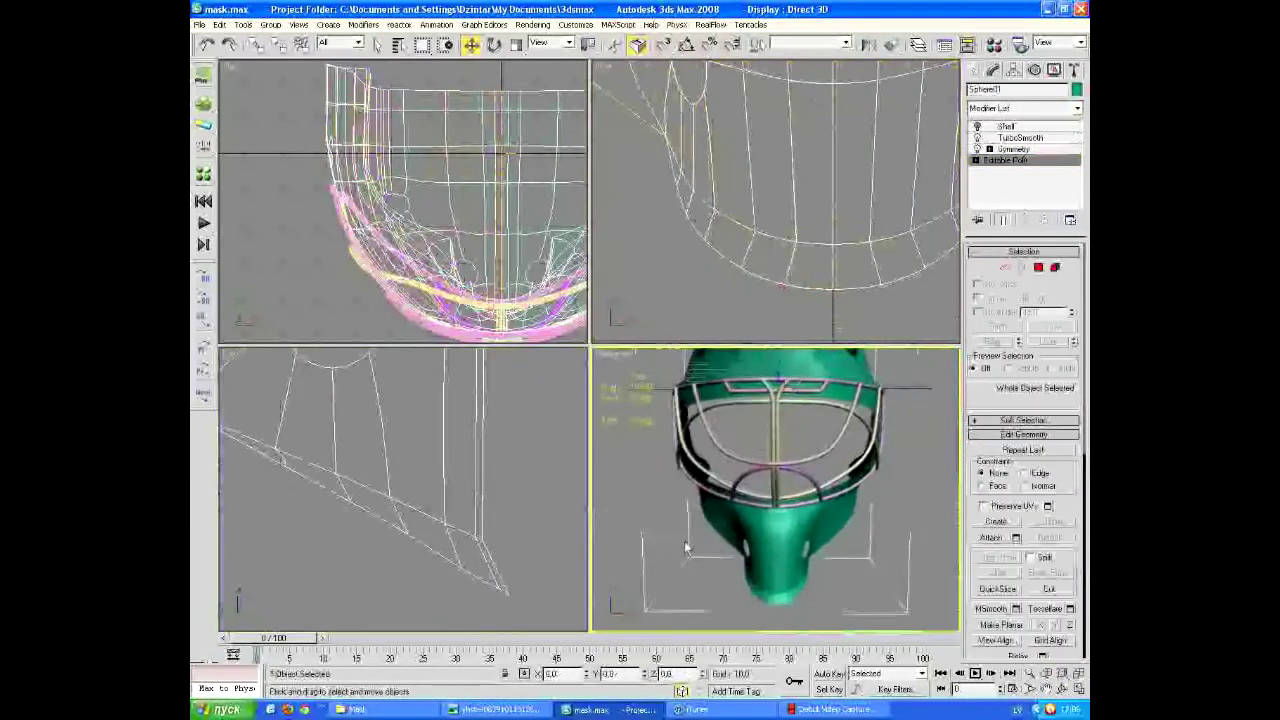
key("shift+q")
middle_click_drag(870, 497, 840, 515, "alt")
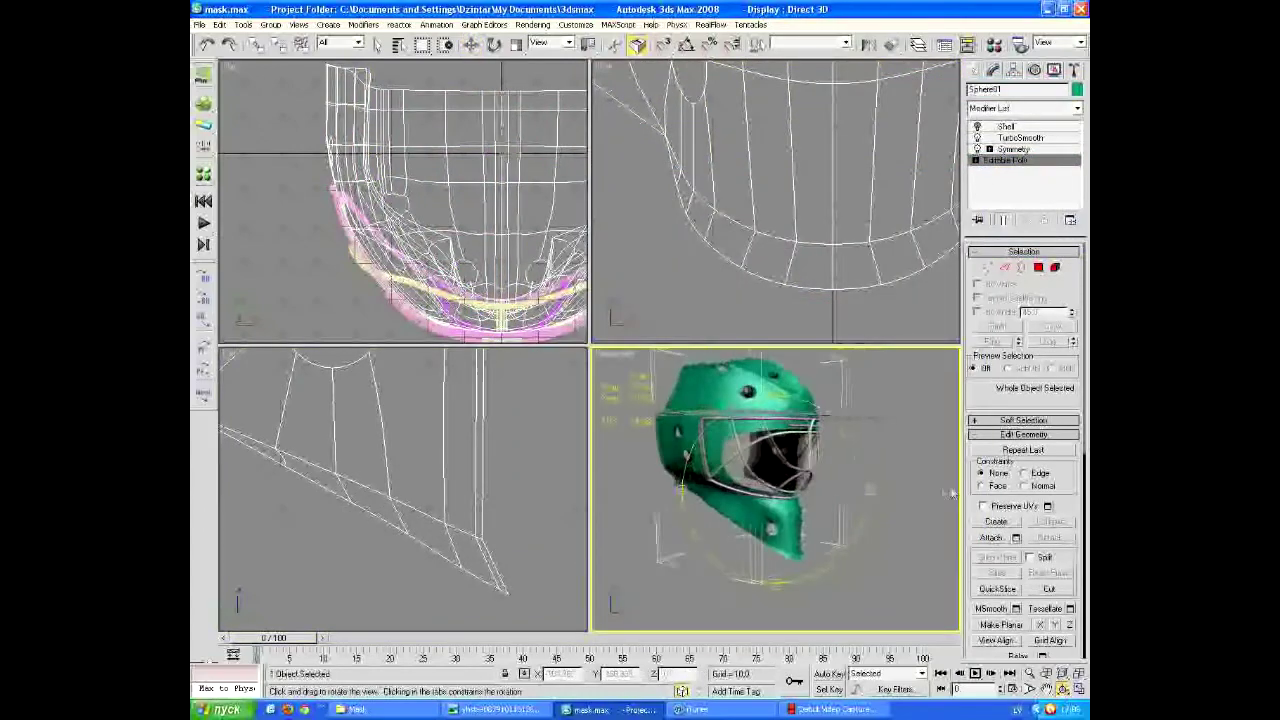
key("shift+q")
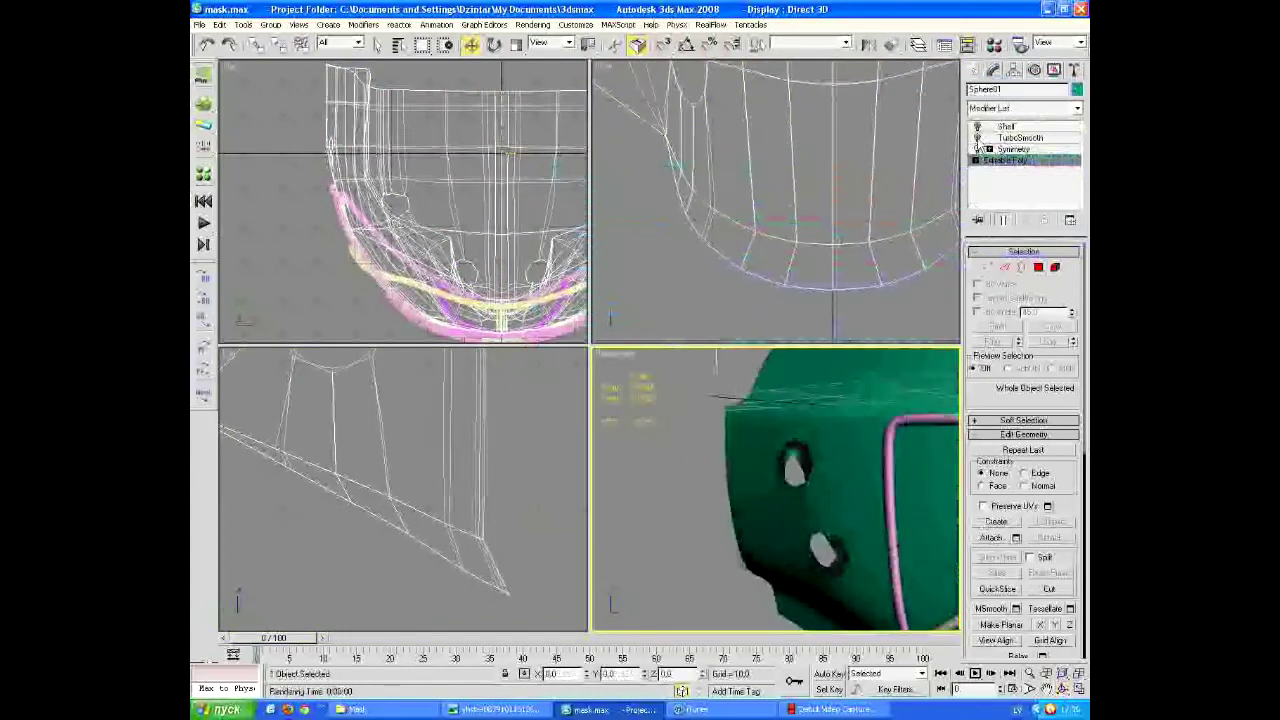
middle_click_drag(424, 435, 398, 413, "alt")
right_click(420, 480)
left_click(390, 430)
key("f")
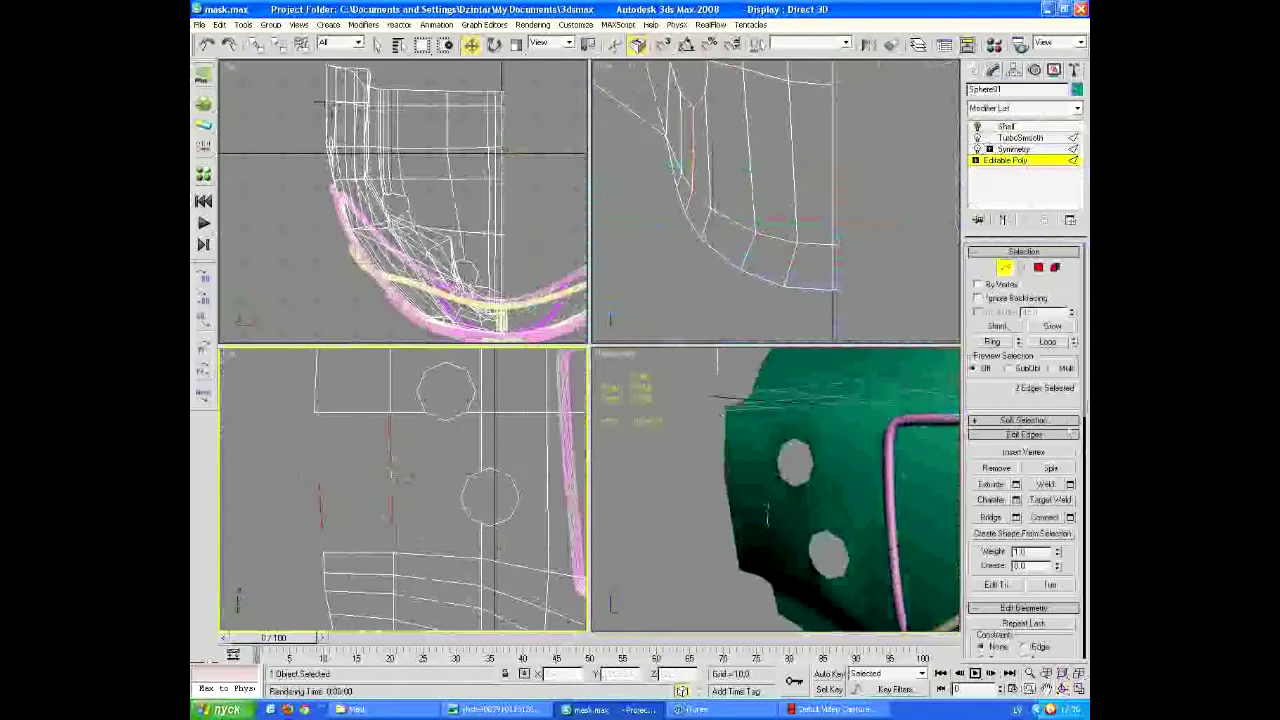
key("1")
middle_click_drag(352, 480, 413, 462, "alt")
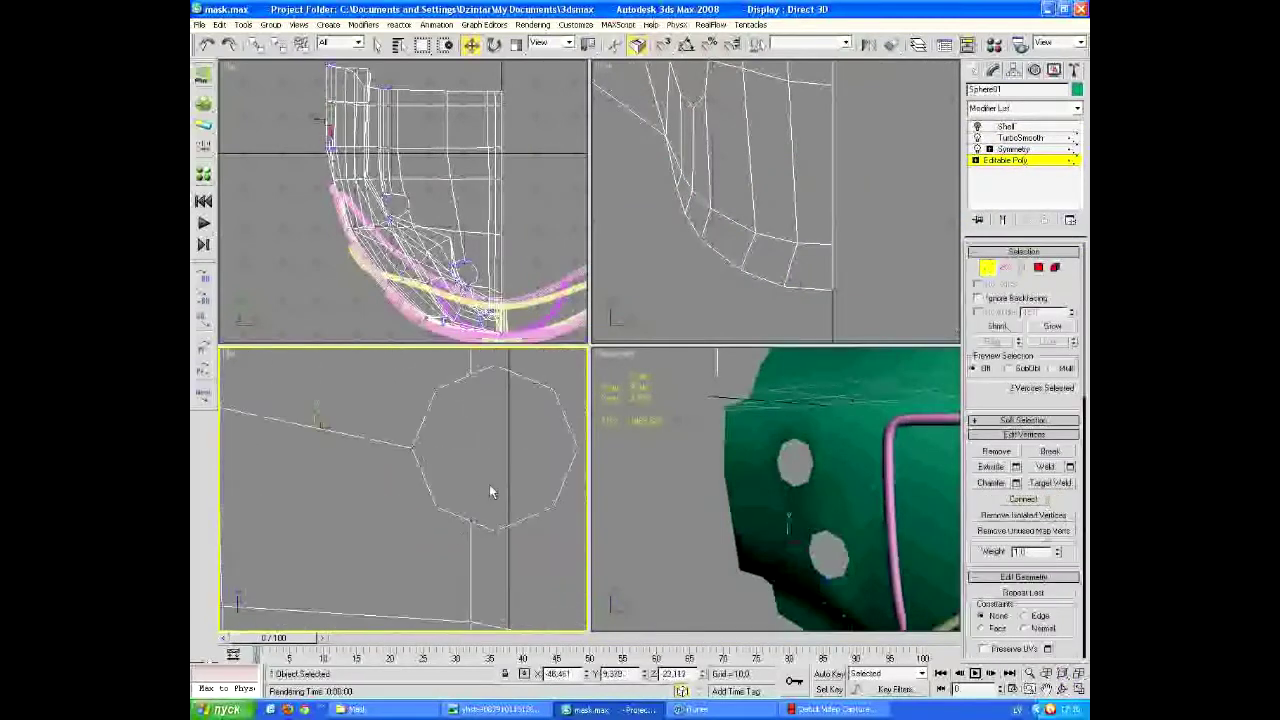
Target Weld the stray edge vertex above the lower side vent hole to the hole's top rim vertex
scroll(490, 492, "up", 3)
scroll(454, 400, "down", 3)
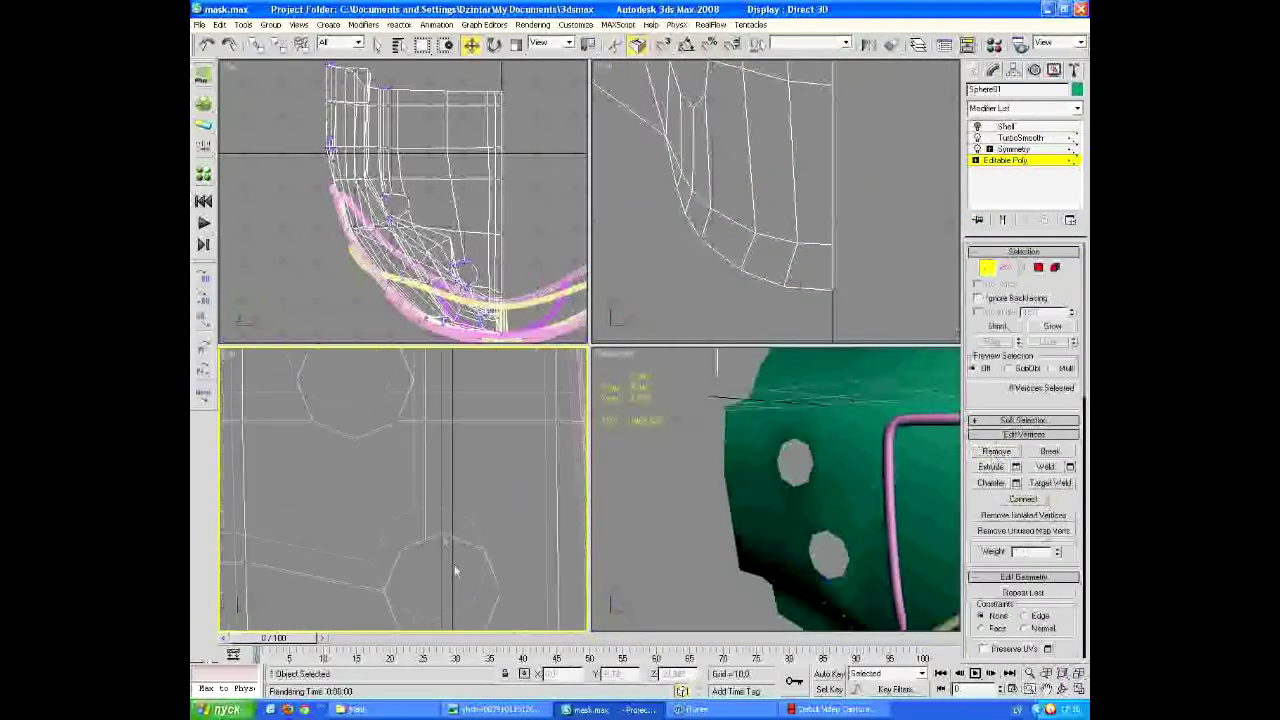
left_click(1050, 483)
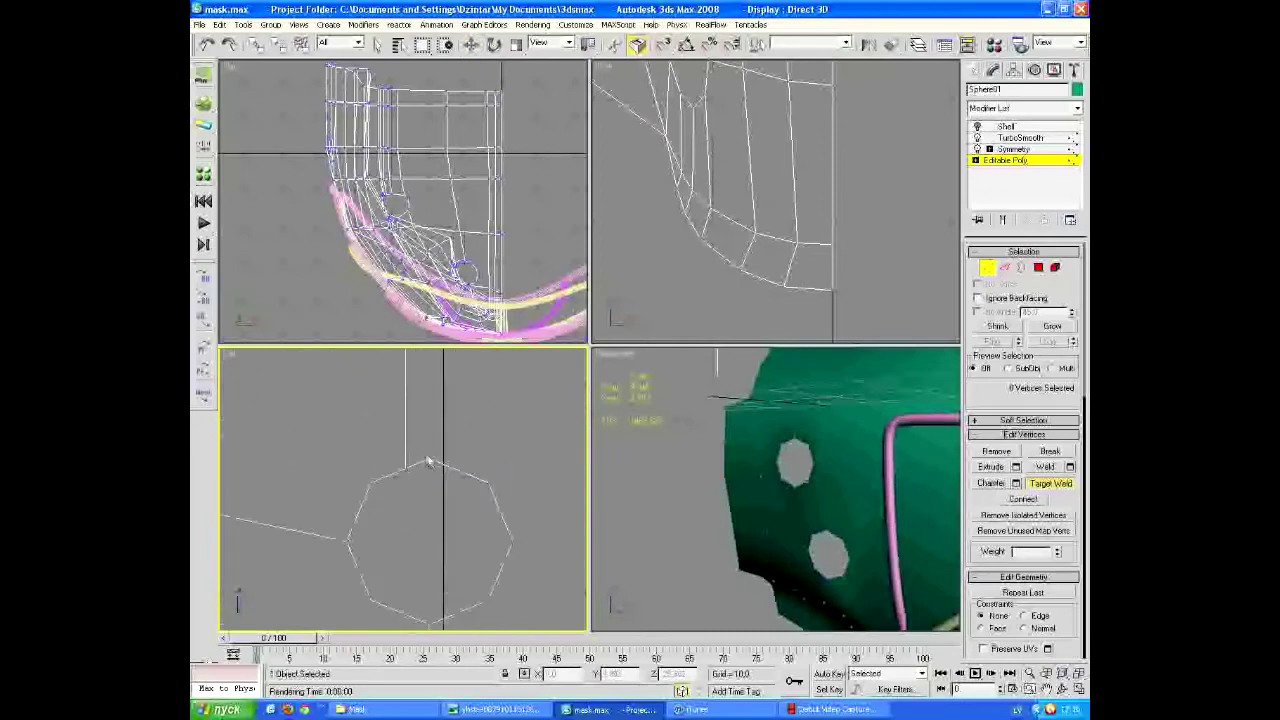
scroll(430, 510, "down", 4)
Connect the lower side vent hole's rim vertices to the surrounding mesh with radiating edges
key("2")
left_click(1046, 518)
key("1")
scroll(330, 495, "up", 4)
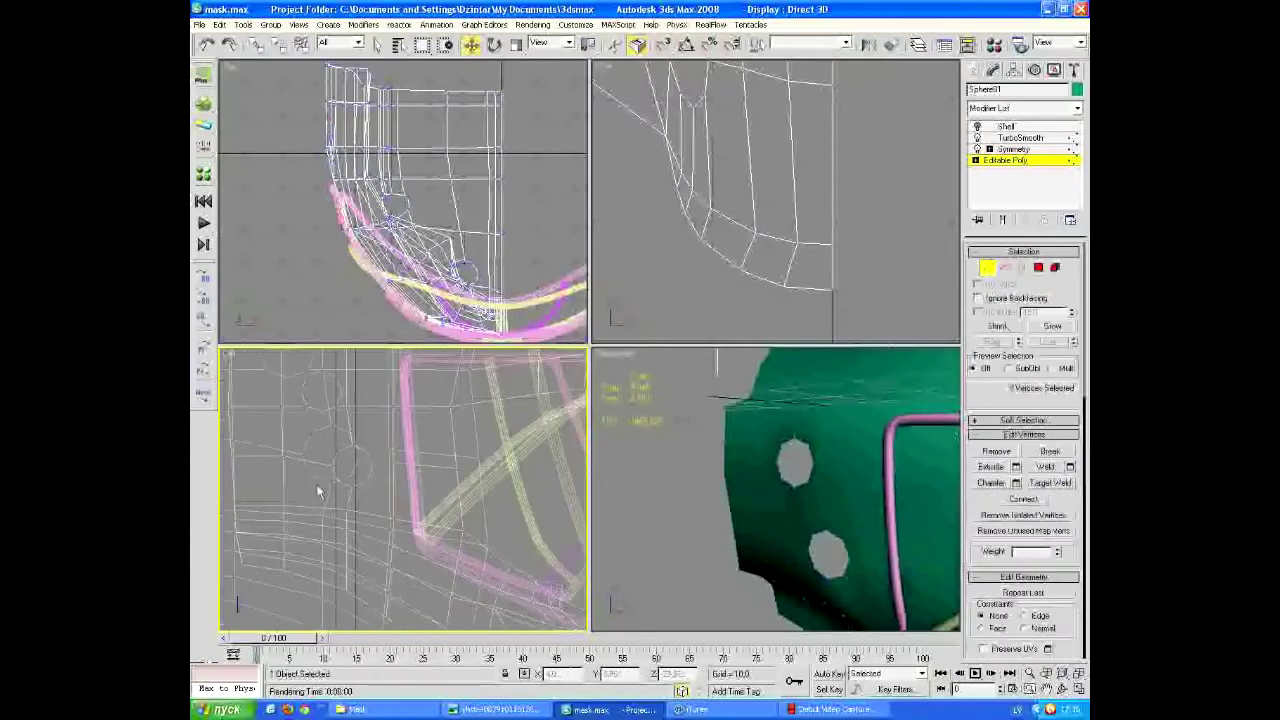
middle_click_drag(249, 428, 404, 528)
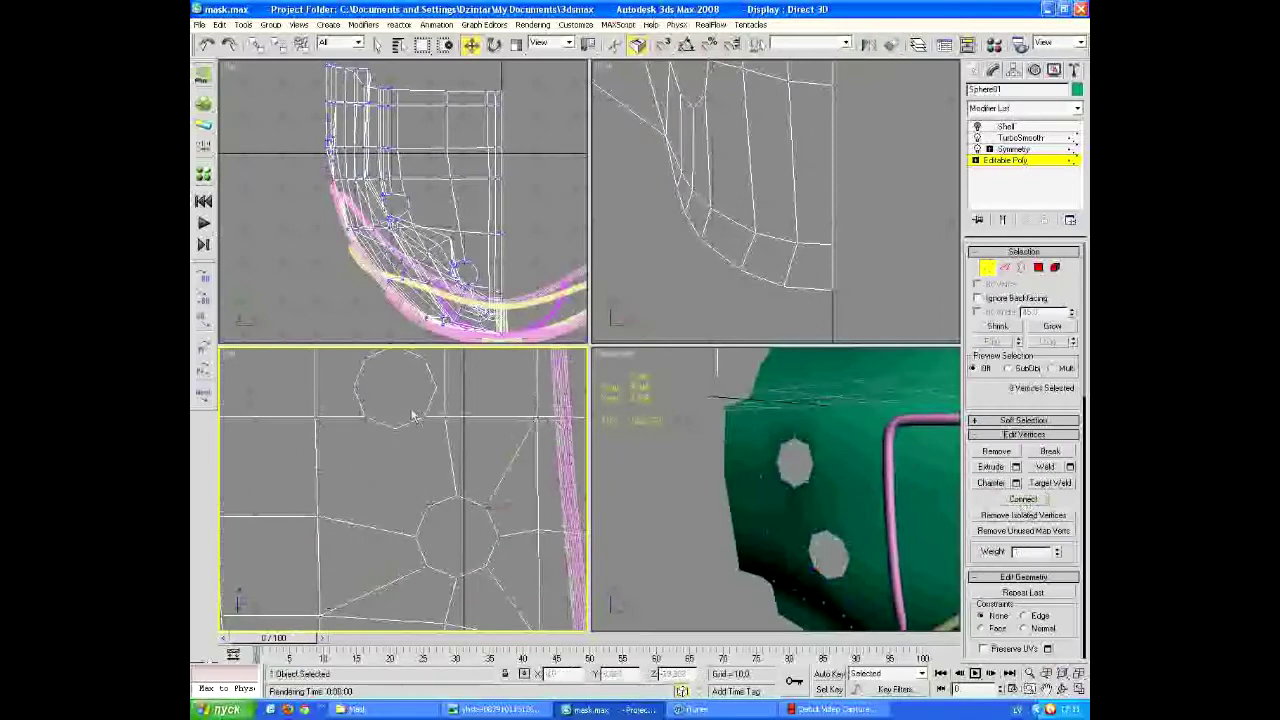
Connect the upper side vent hole's lower rim vertices to the lower hole's rim and the neighbouring mesh vertex
left_click(1022, 498)
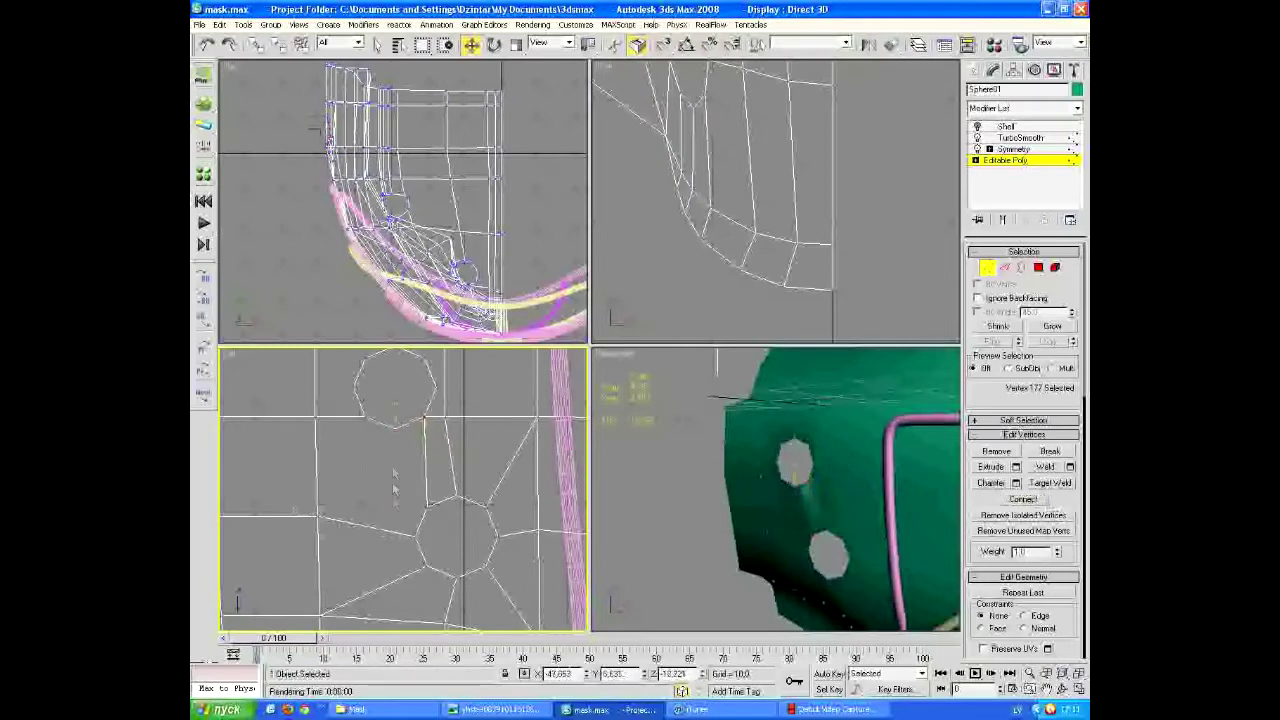
left_click(1006, 224)
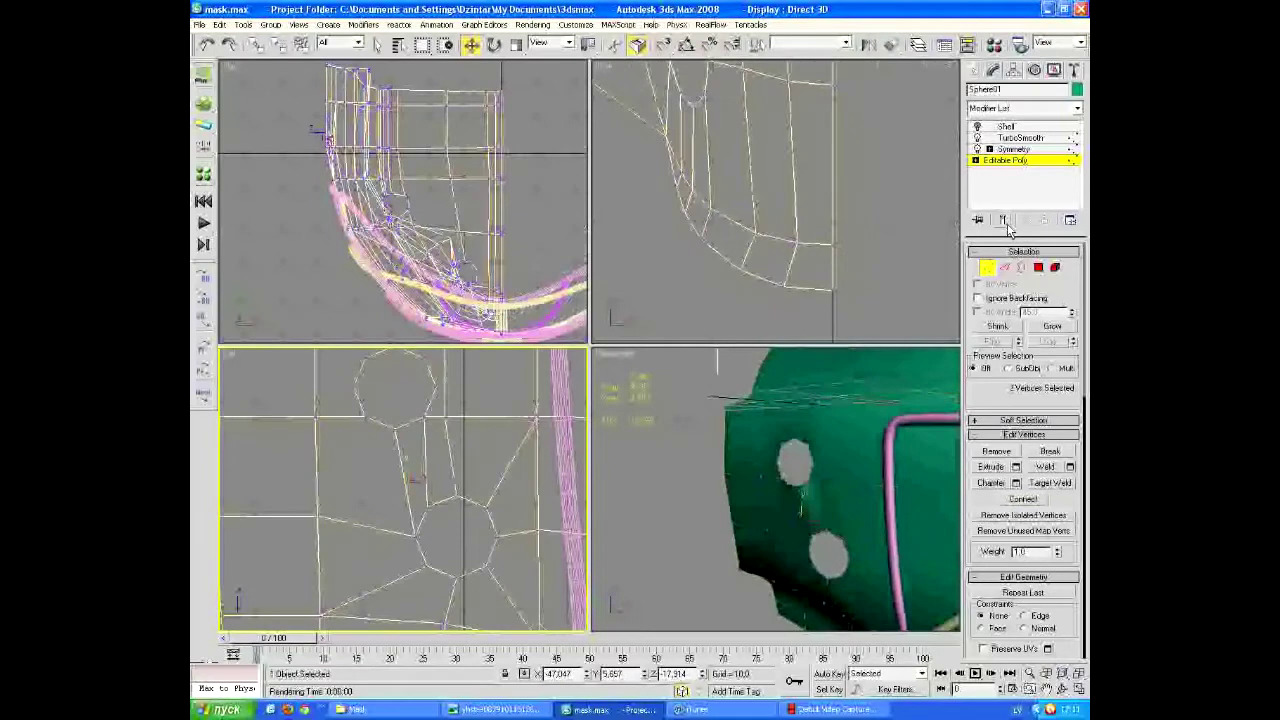
left_click(367, 455, "ctrl")
middle_click_drag(367, 455, 400, 500)
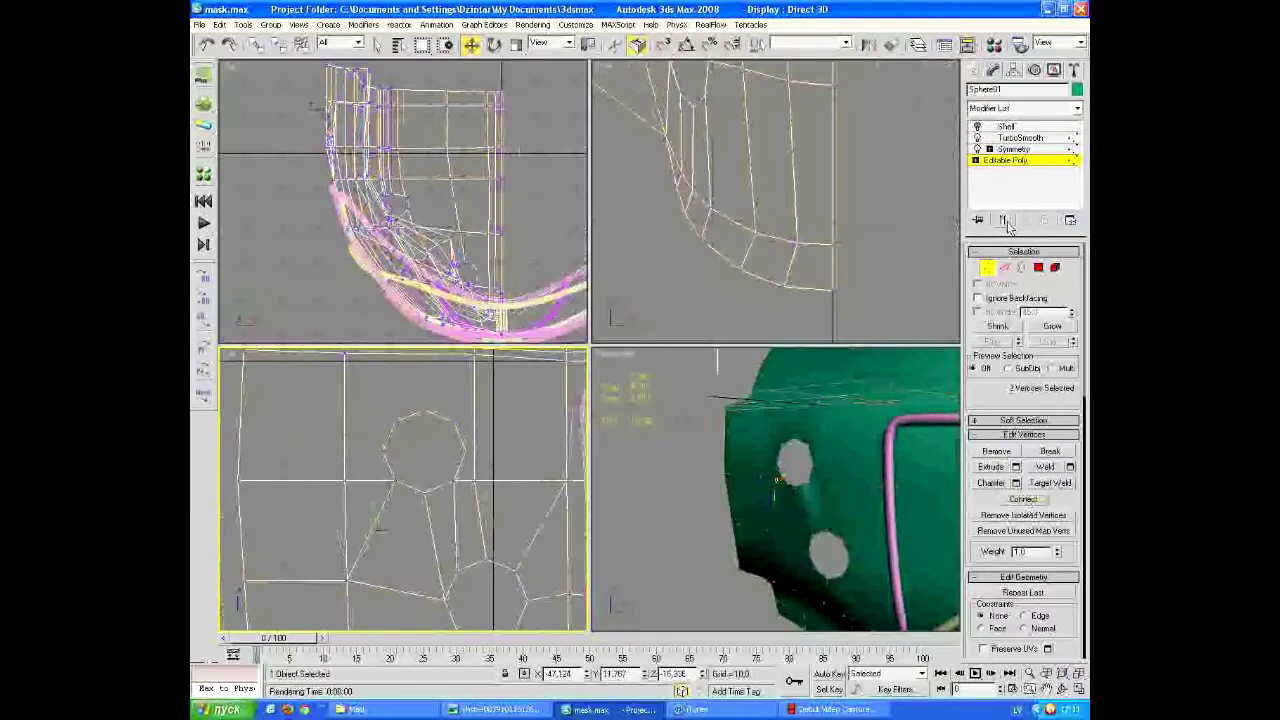
Connect the upper side vent hole's upper rim vertices to the mesh corners above it, with the end result display turned off
left_click(1006, 224)
left_click(455, 420)
middle_click_drag(470, 440, 440, 413)
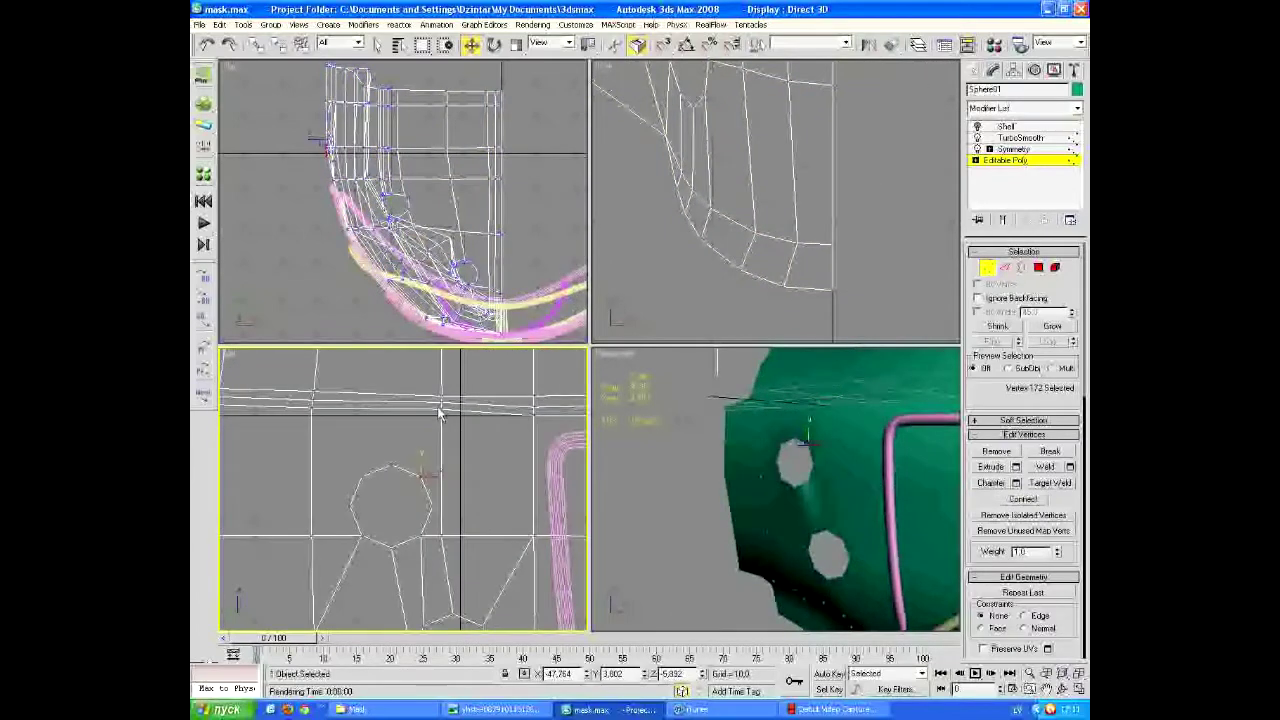
scroll(362, 484, "down", 3)
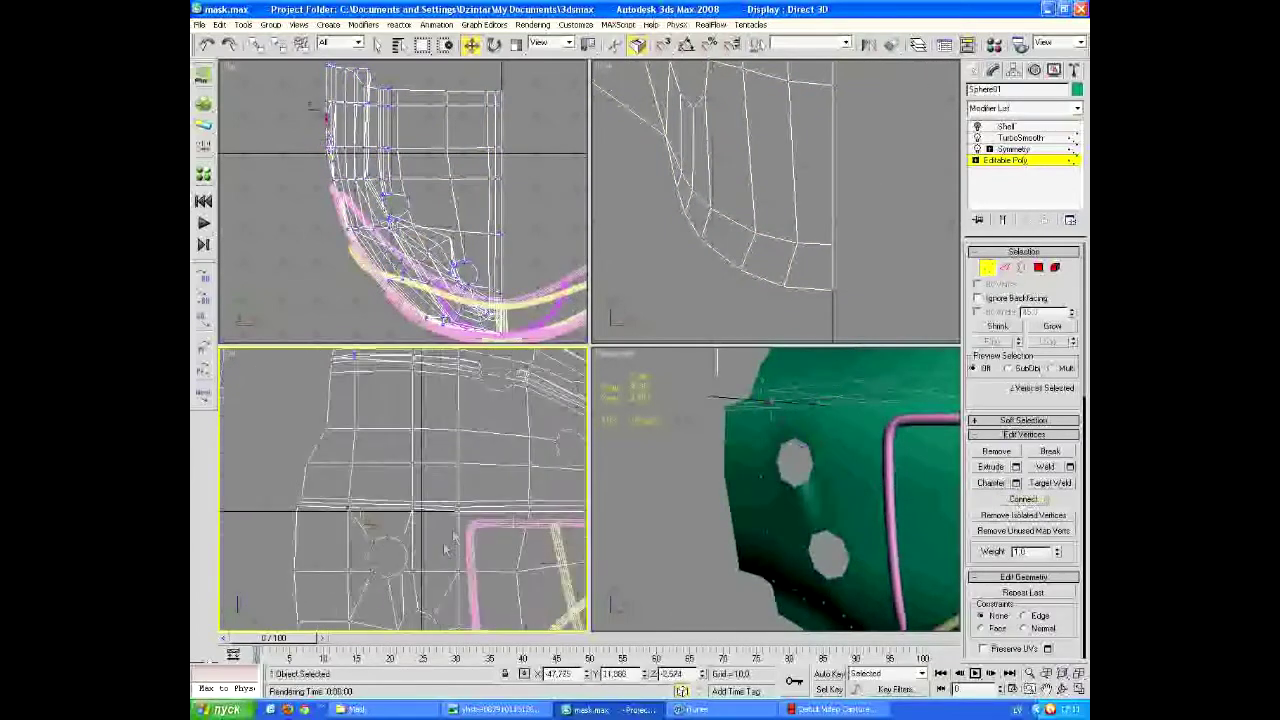
left_click(1004, 267)
left_click(987, 267)
scroll(399, 390, "up", 5)
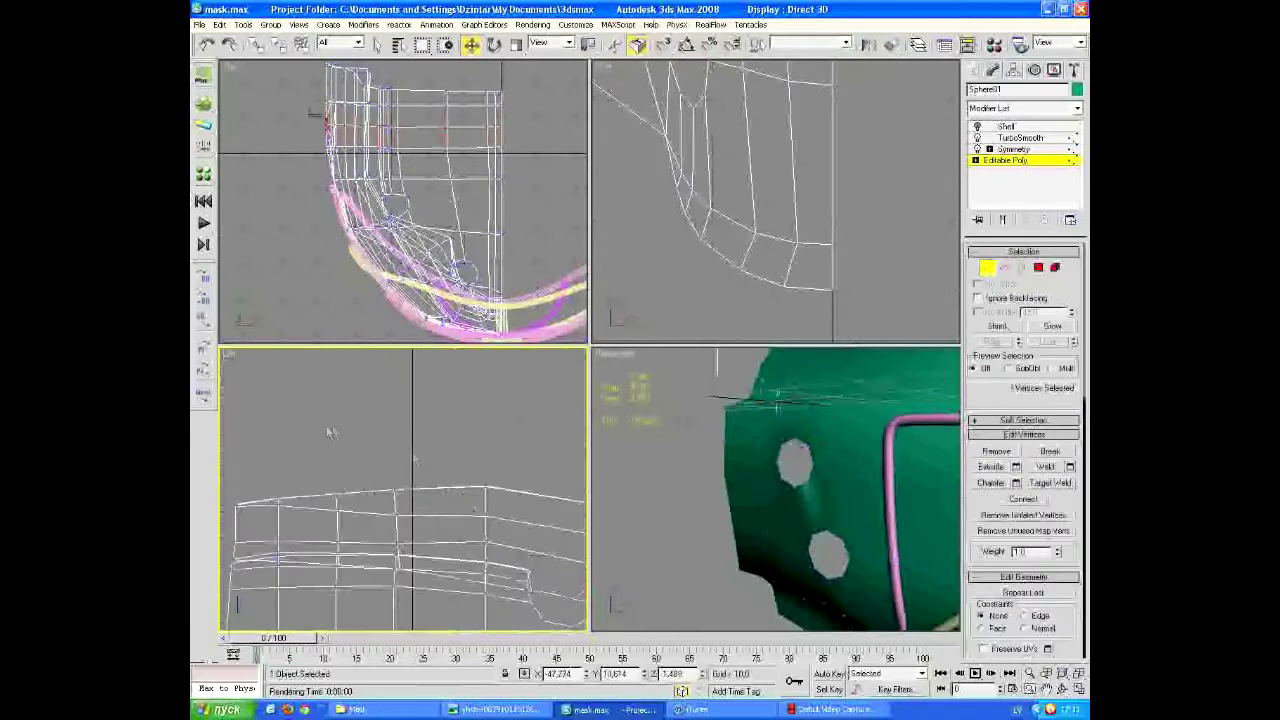
left_click(397, 497)
scroll(392, 460, "down", 4)
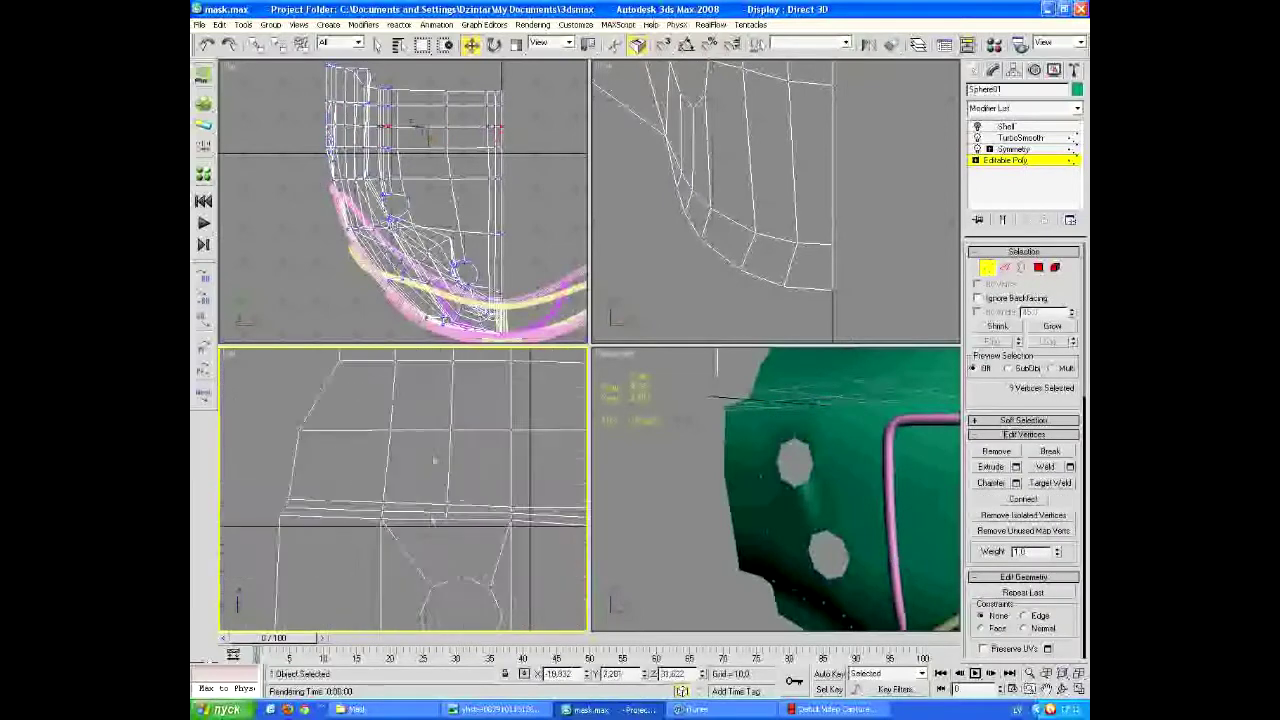
left_click(1037, 500)
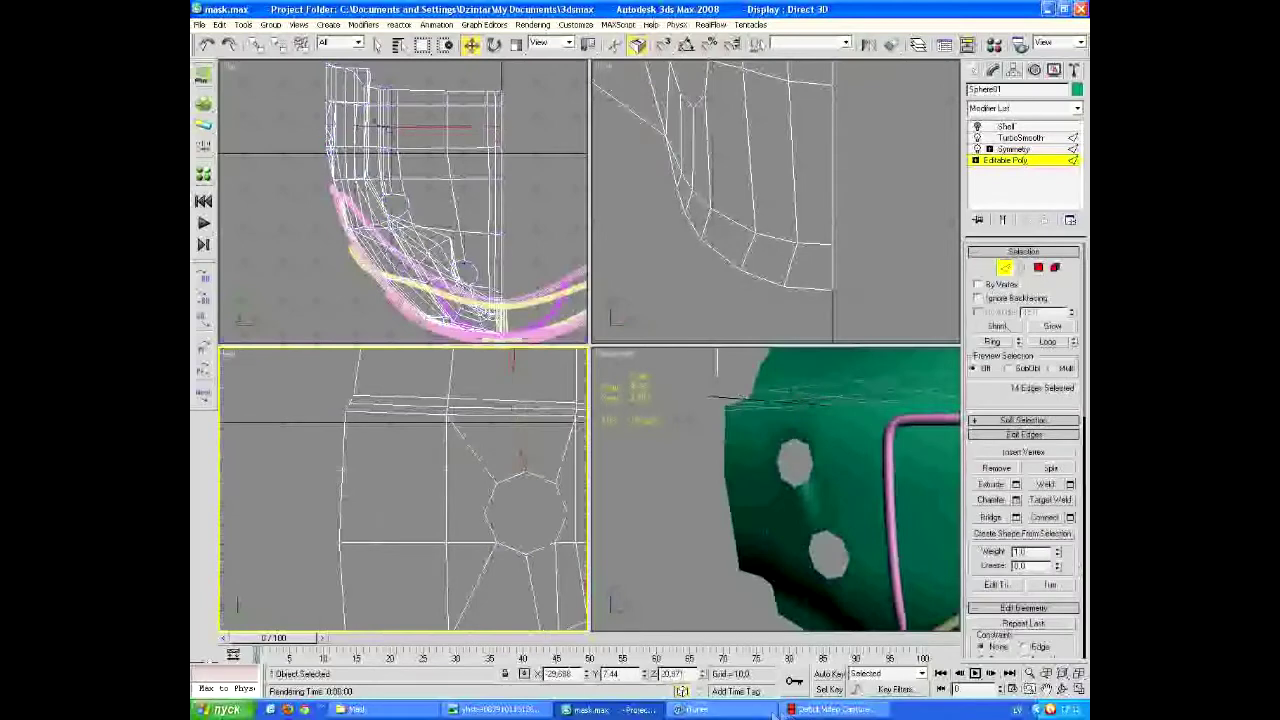
Connect the edge rings behind and in front of the upper side vent hole and join the new vertices to the hole's rim
key("2")
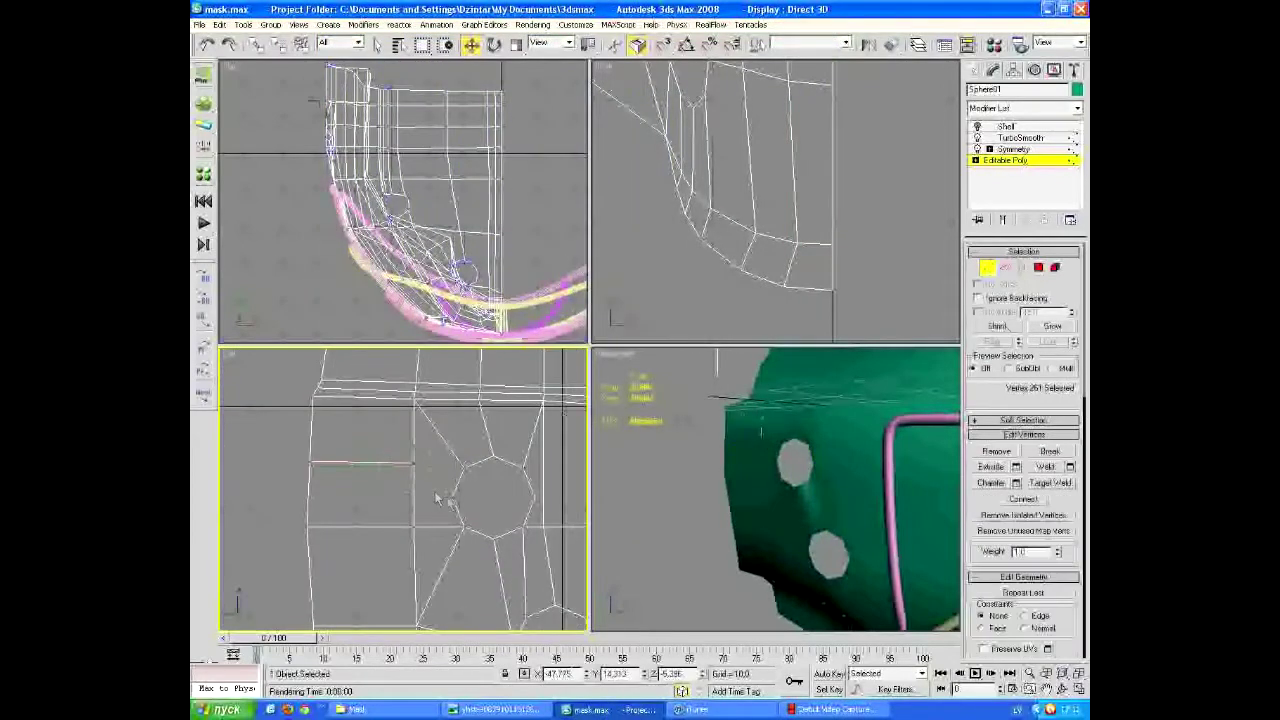
left_click(1005, 268)
middle_click_drag(455, 558, 425, 518)
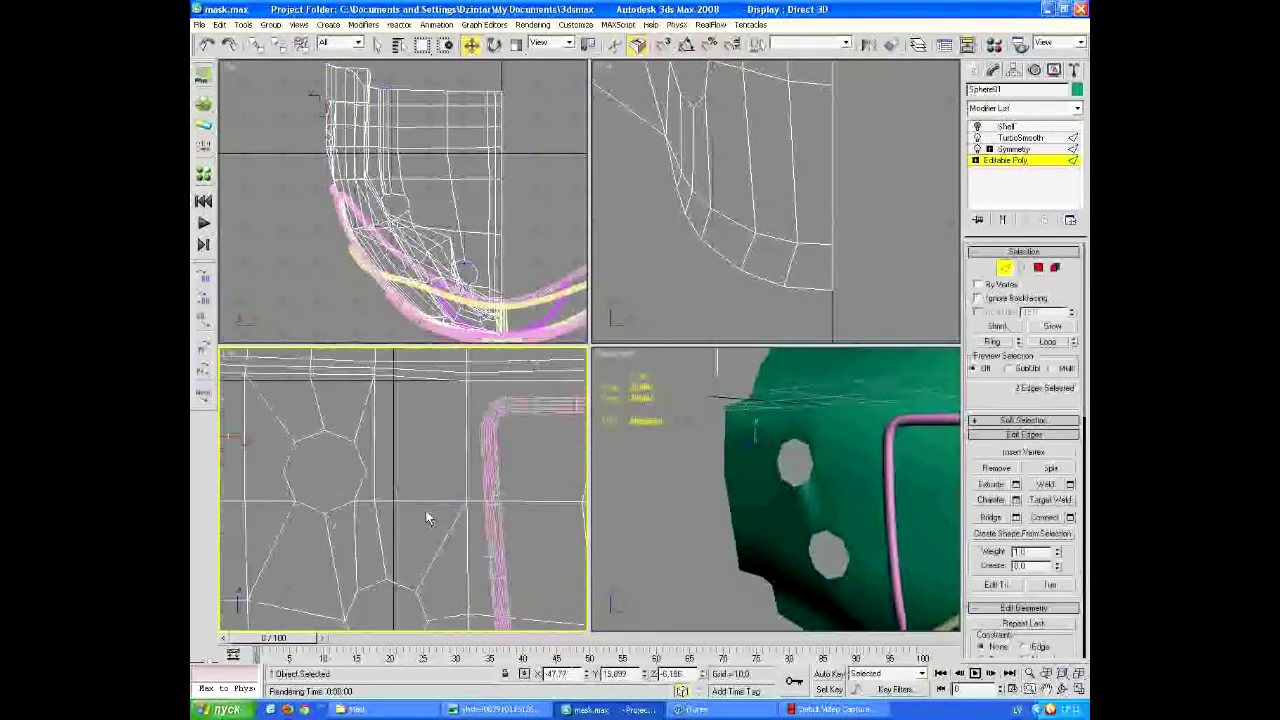
scroll(775, 490, "down", 5)
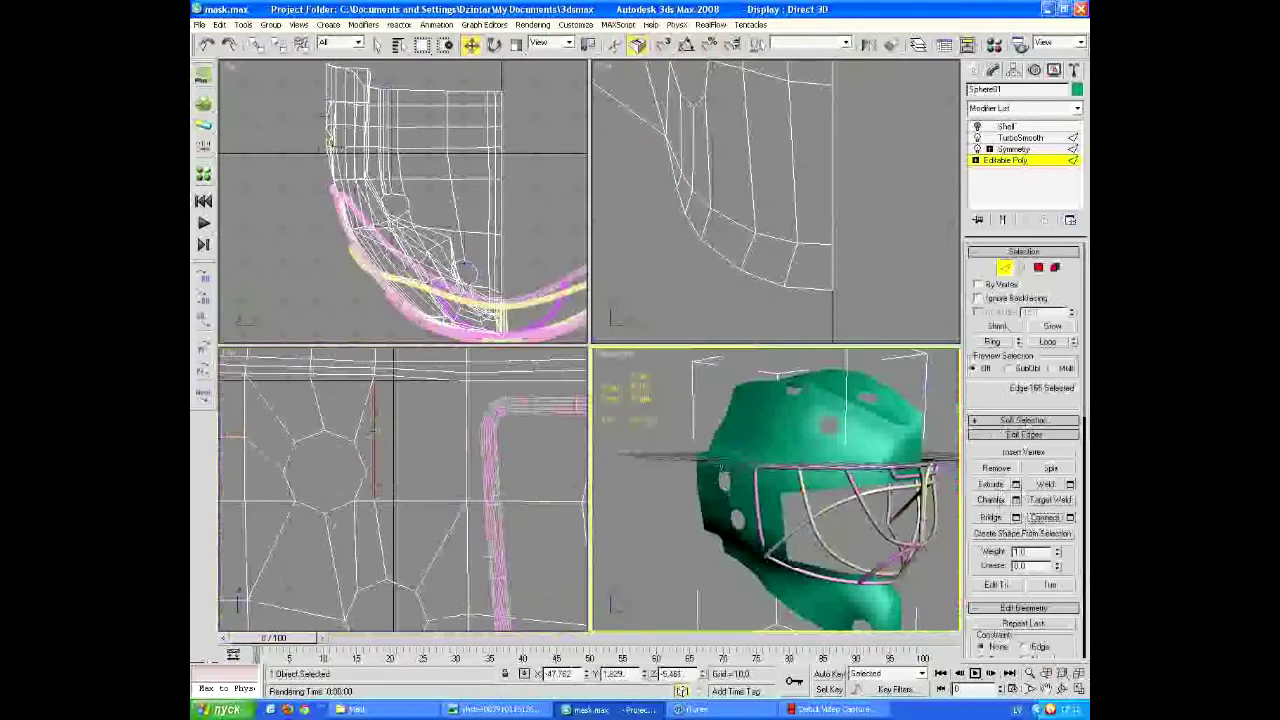
left_click(986, 341)
left_click(1043, 518)
key("1")
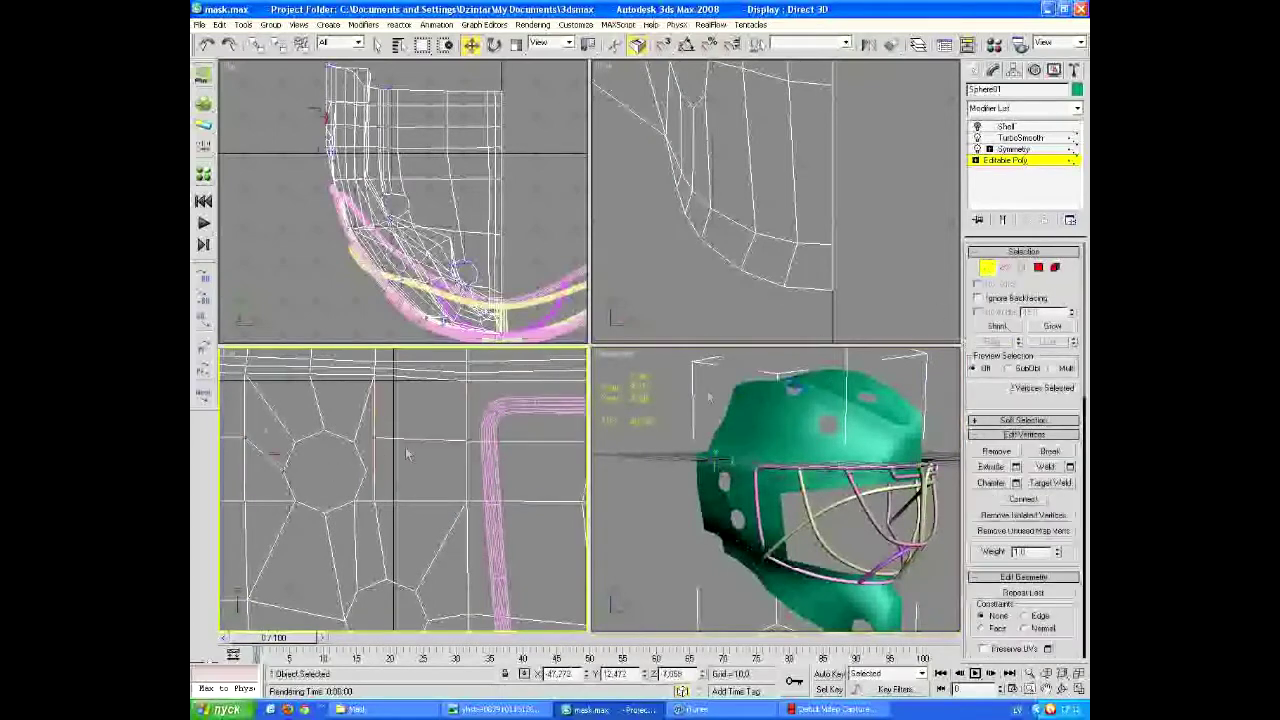
scroll(380, 402, "up", 2)
key("1")
scroll(775, 490, "up", 5)
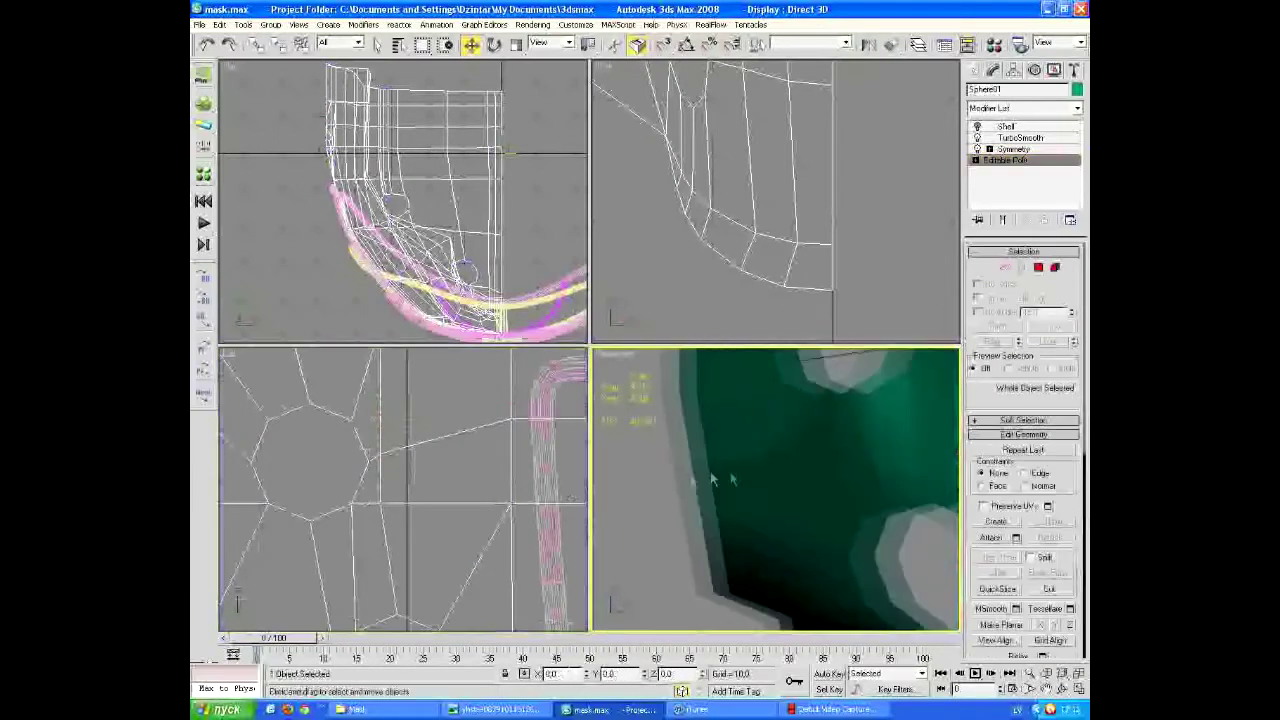
Clean up the edges in front of the upper side vent hole so the new front edge runs directly to the rim
scroll(775, 200, "up", 5)
left_click(1004, 267)
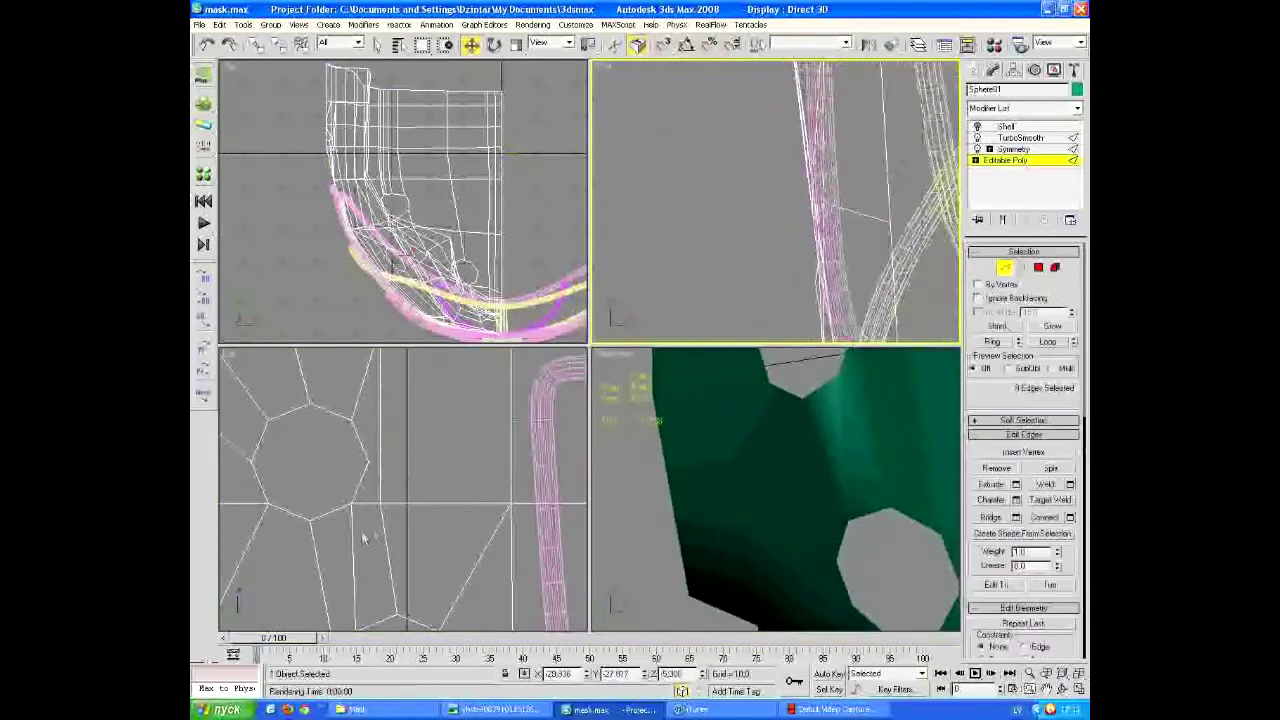
left_click(360, 538)
scroll(380, 540, "down", 2)
left_click(396, 546)
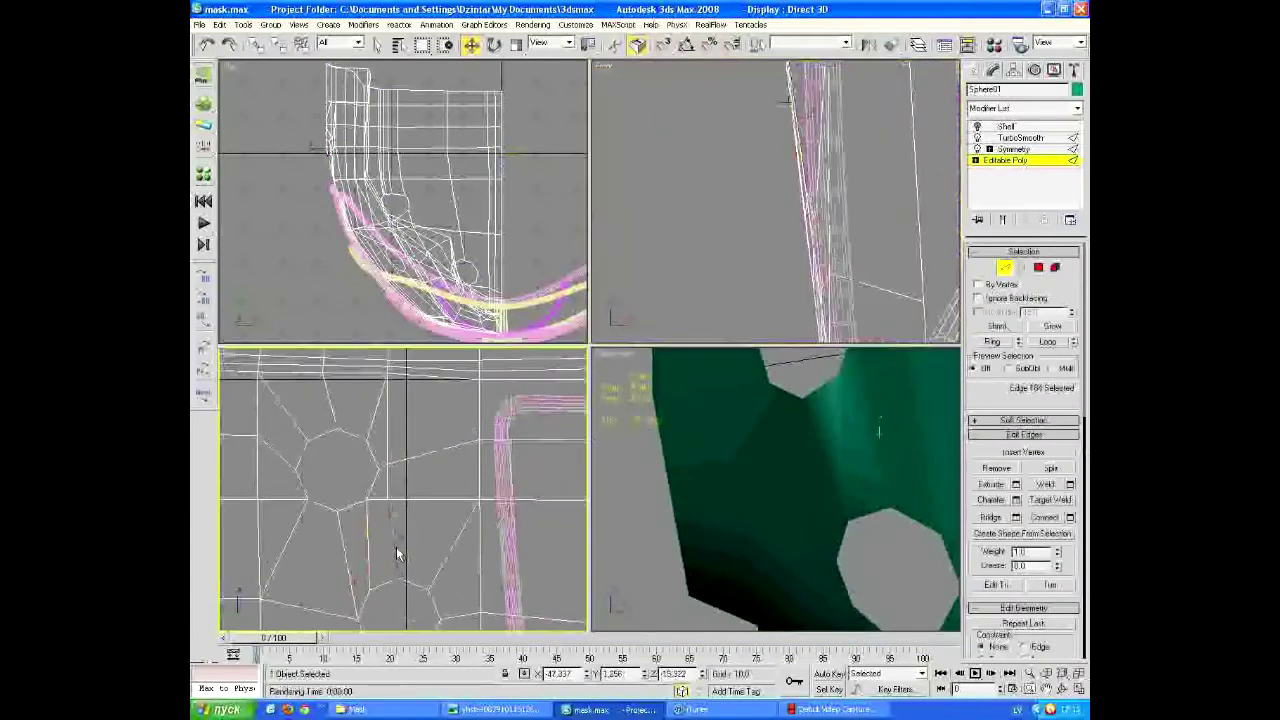
key("1")
left_click(815, 222)
scroll(841, 182, "up", 2)
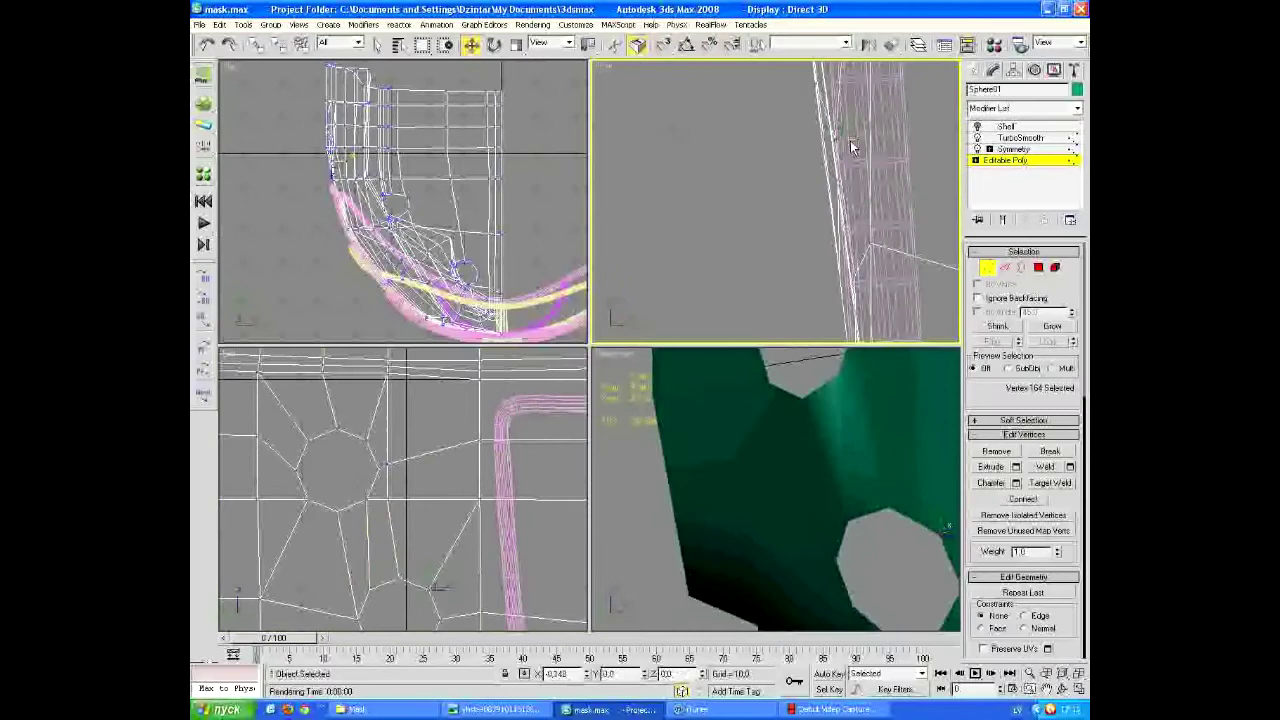
left_click(817, 229)
scroll(835, 428, "down", 2)
left_click(380, 443)
scroll(380, 443, "down", 3)
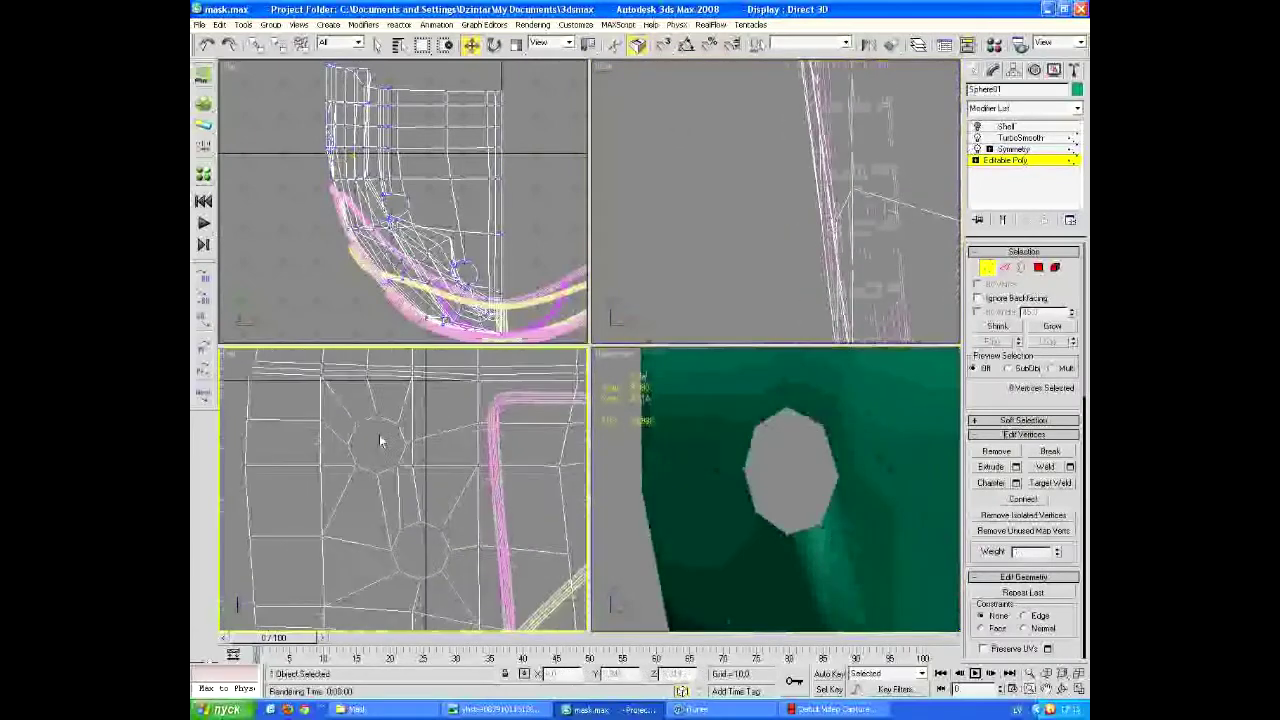
Show the end result and examine the smoothed mesh around the two side vent holes for pinching
left_click(754, 469)
scroll(754, 469, "up", 2)
scroll(754, 469, "down", 2)
scroll(466, 511, "up", 2)
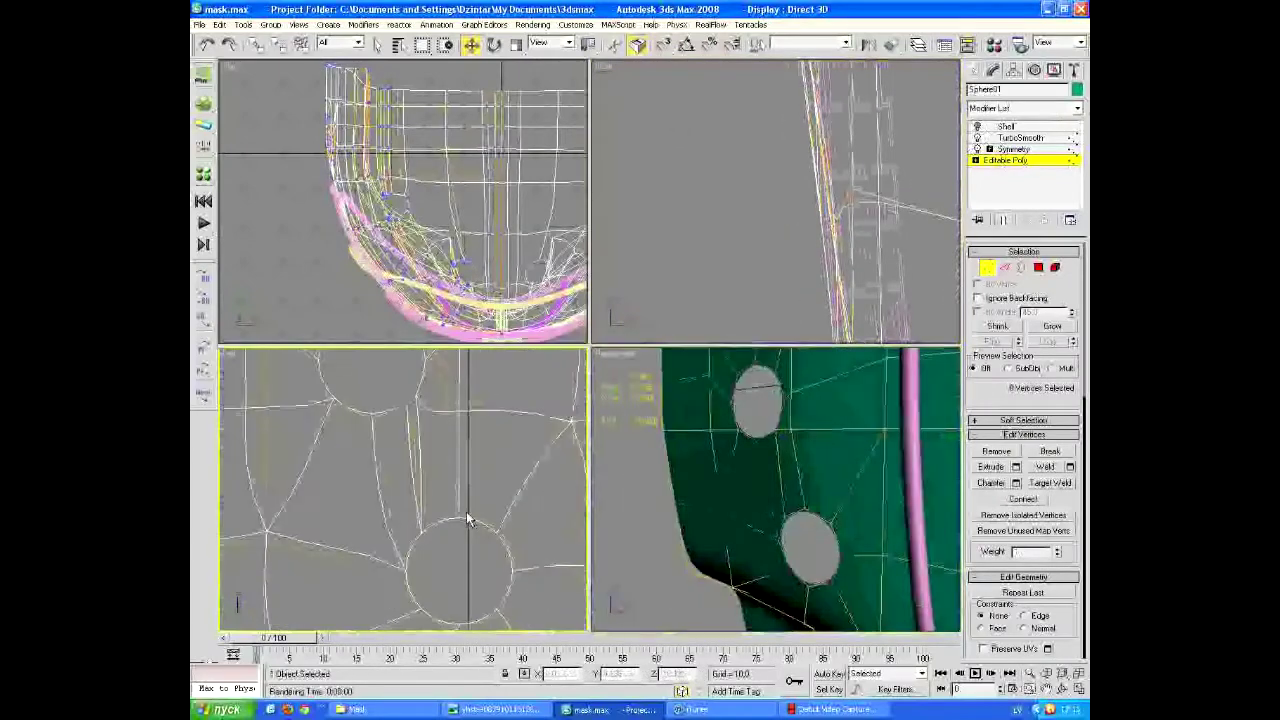
scroll(517, 465, "up", 2)
scroll(528, 408, "down", 2)
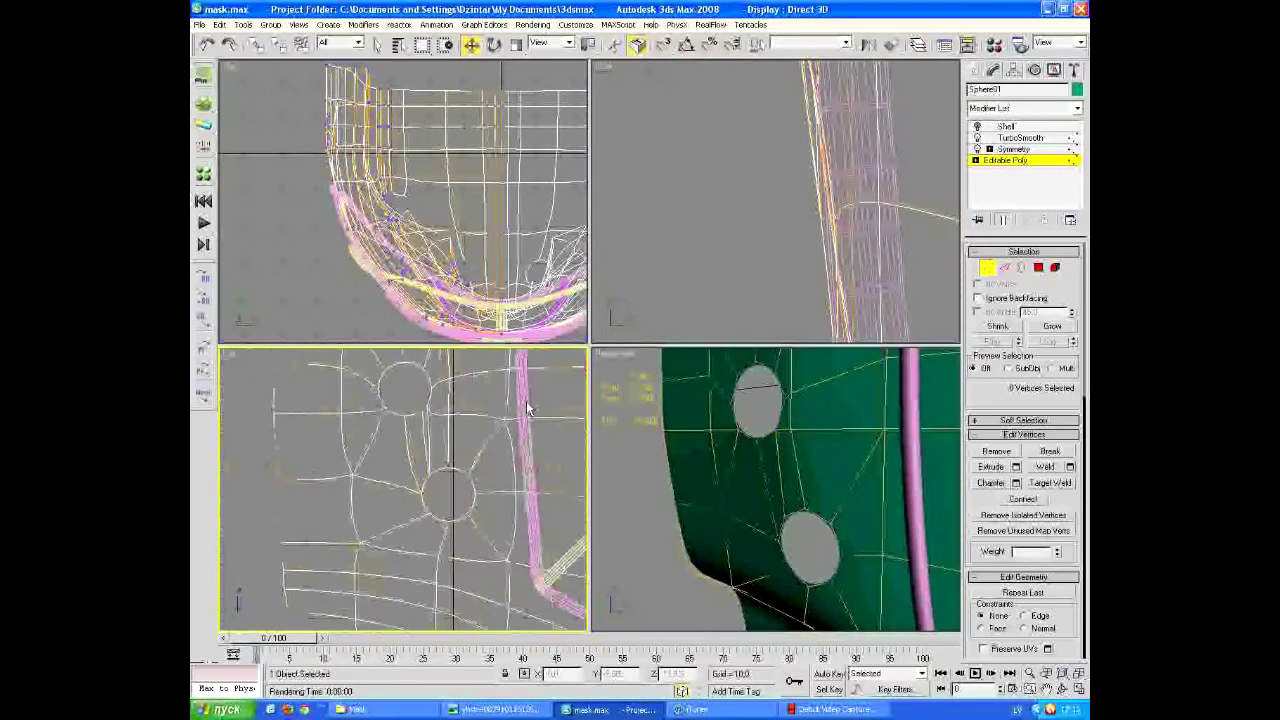
middle_click_drag(528, 408, 391, 334)
scroll(491, 531, "up", 2)
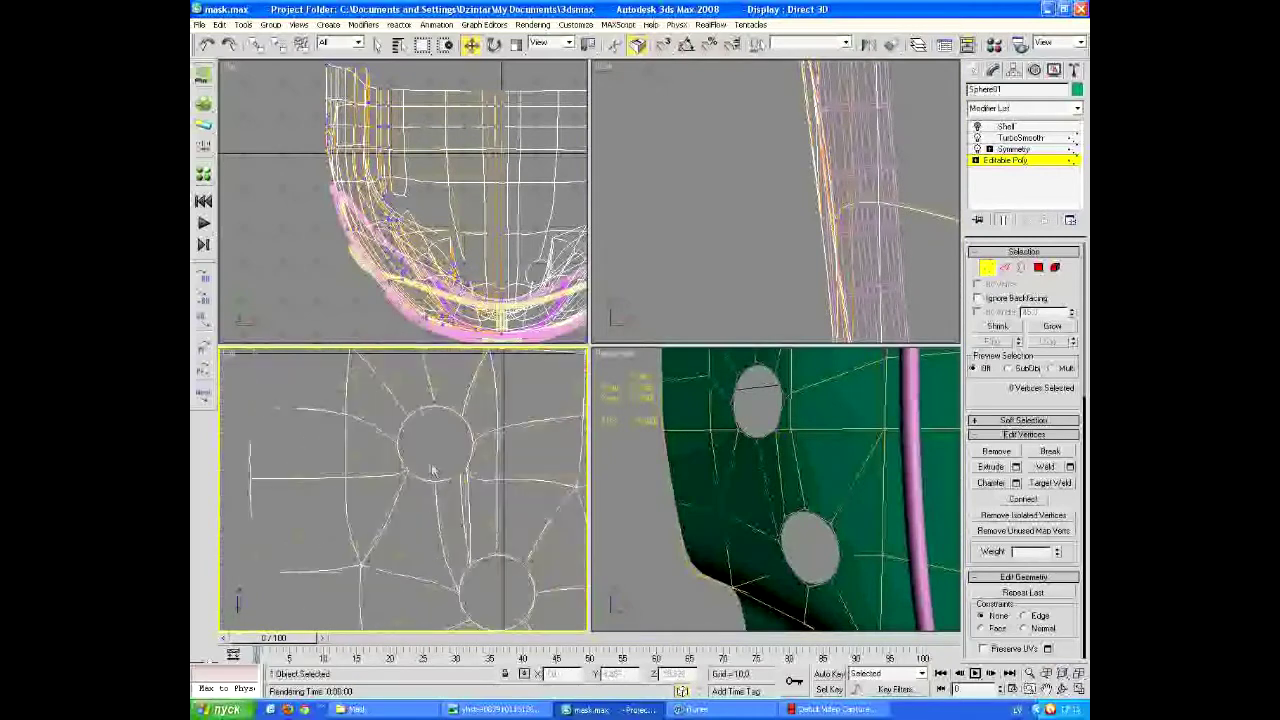
Shift the vertex at the upper side vent hole's lower front rim sideways and test-render the perspective view
scroll(764, 276, "up", 3)
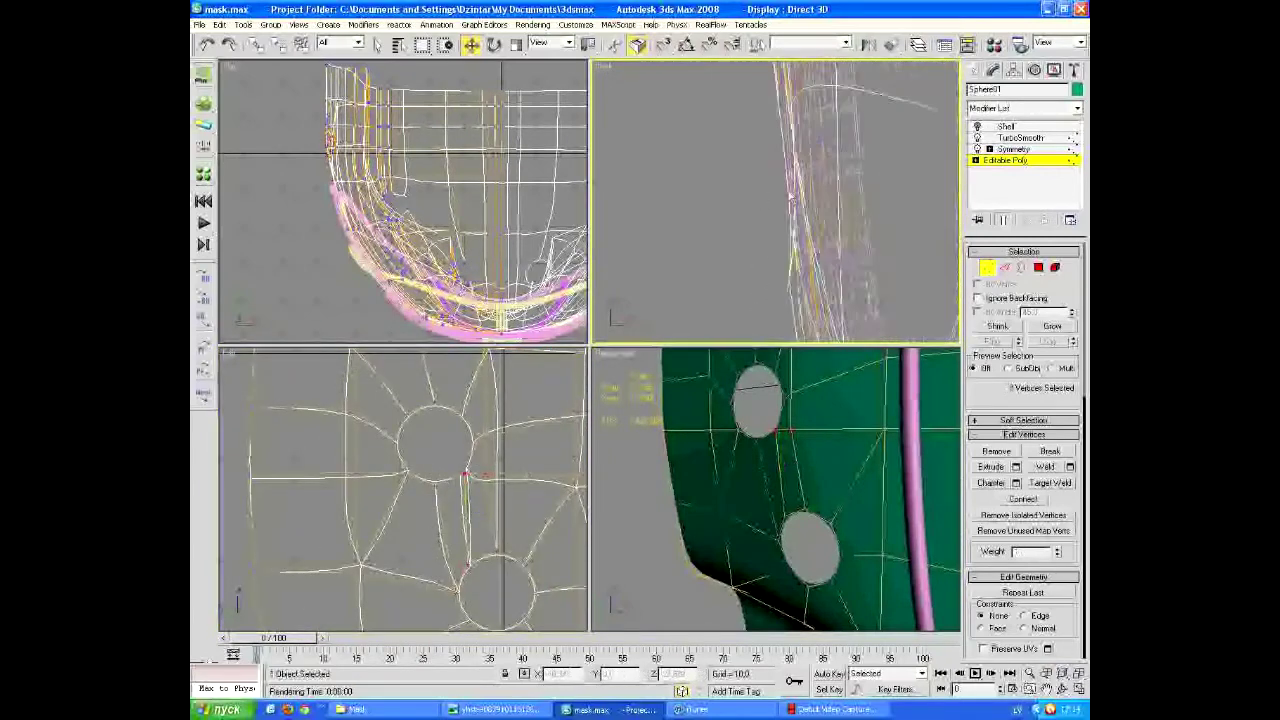
left_click(787, 218)
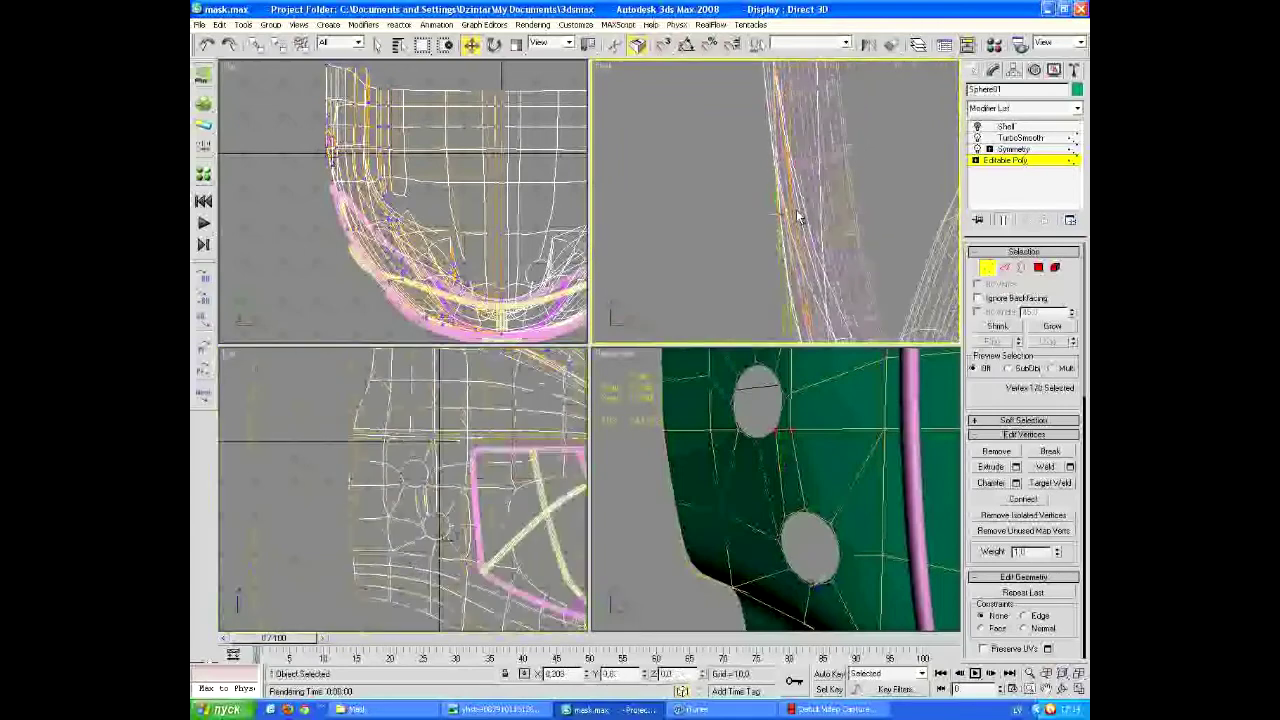
left_click(808, 531)
middle_click_drag(808, 531, 876, 512, "alt")
key("shift+q")
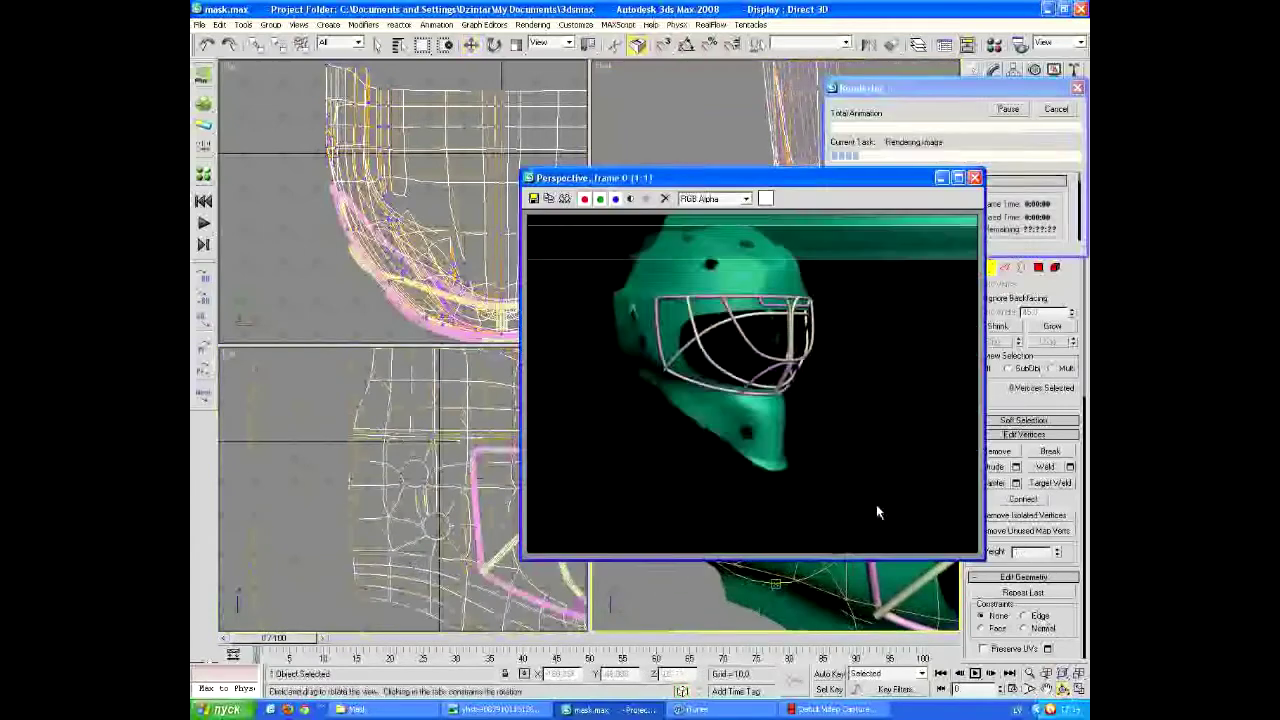
left_click(975, 177)
Target Weld the doubled vertices between the two side vent holes to merge the narrow pair of edges
scroll(447, 505, "up", 5)
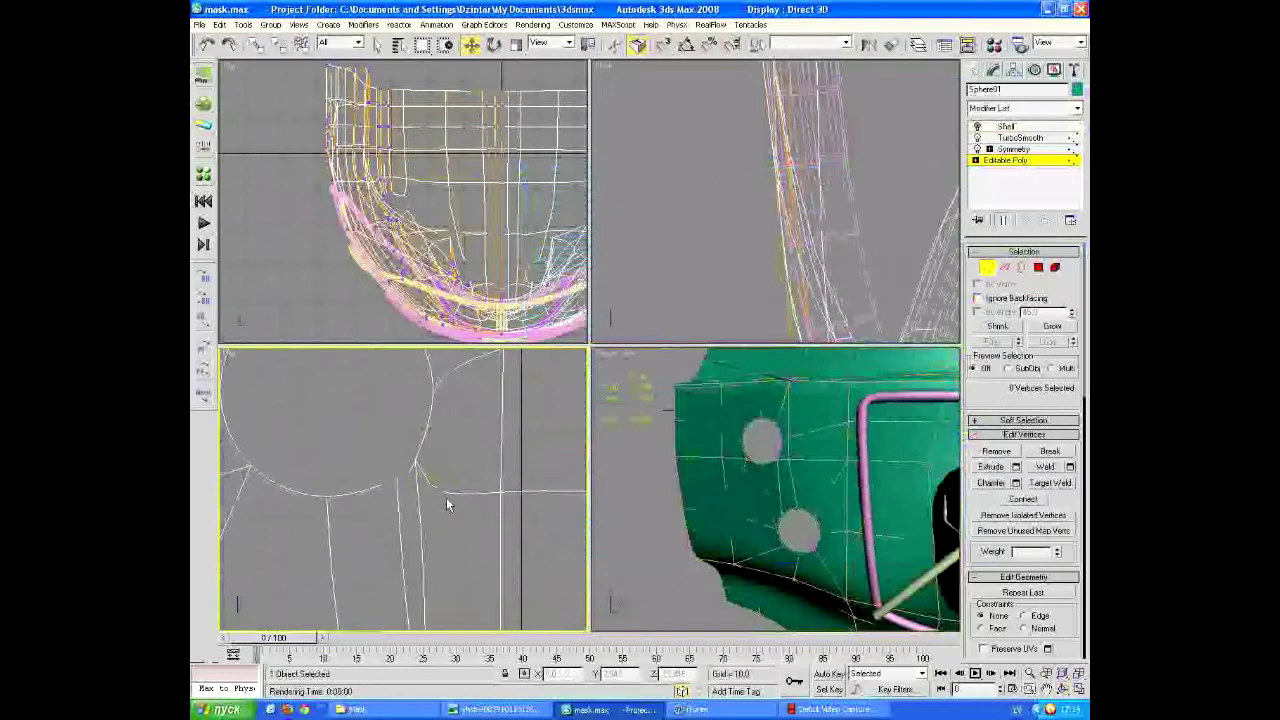
scroll(505, 478, "down", 3)
left_click(1005, 269)
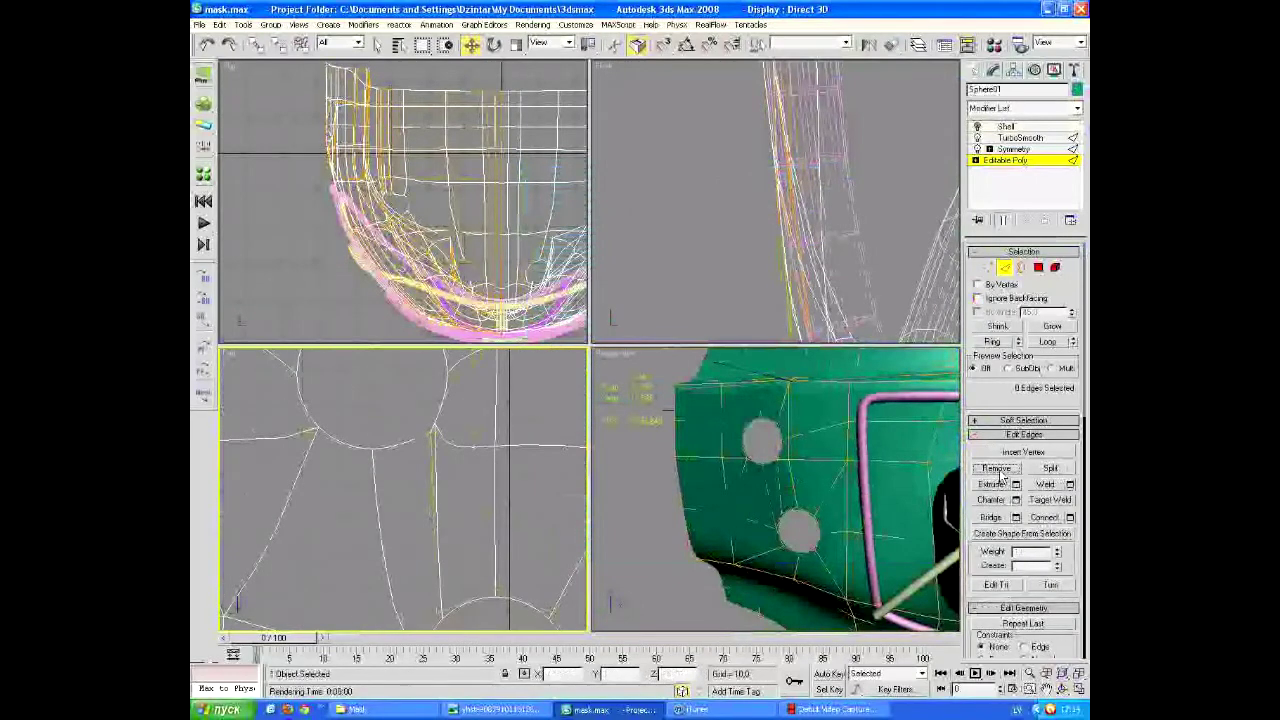
scroll(754, 487, "up", 5)
left_click(754, 487)
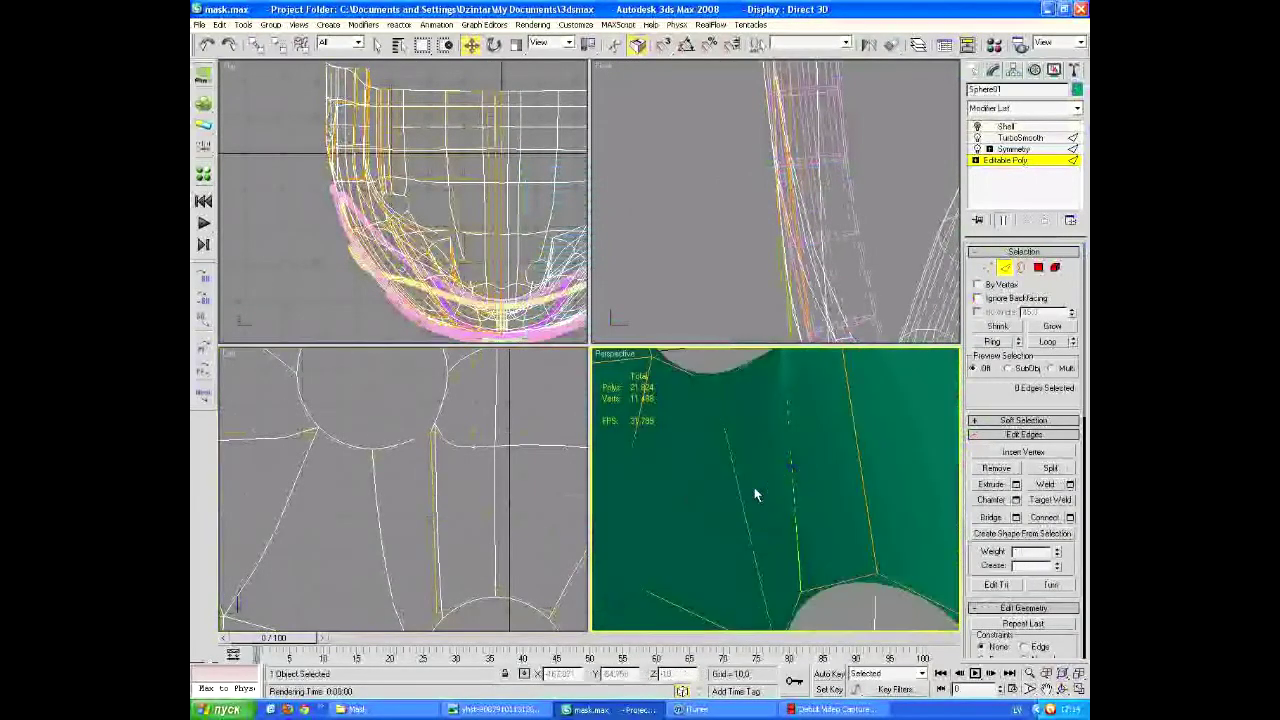
scroll(461, 561, "up", 5)
left_click(987, 267)
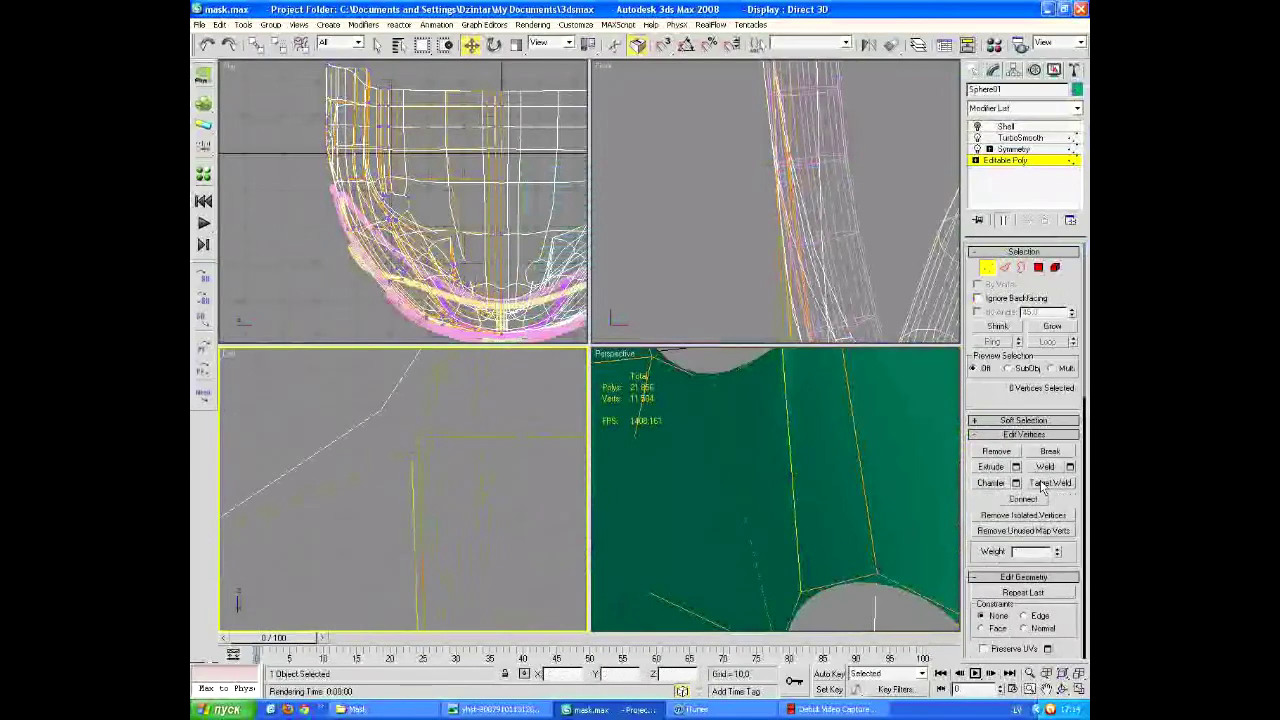
scroll(416, 447, "down", 5)
scroll(780, 494, "down", 3)
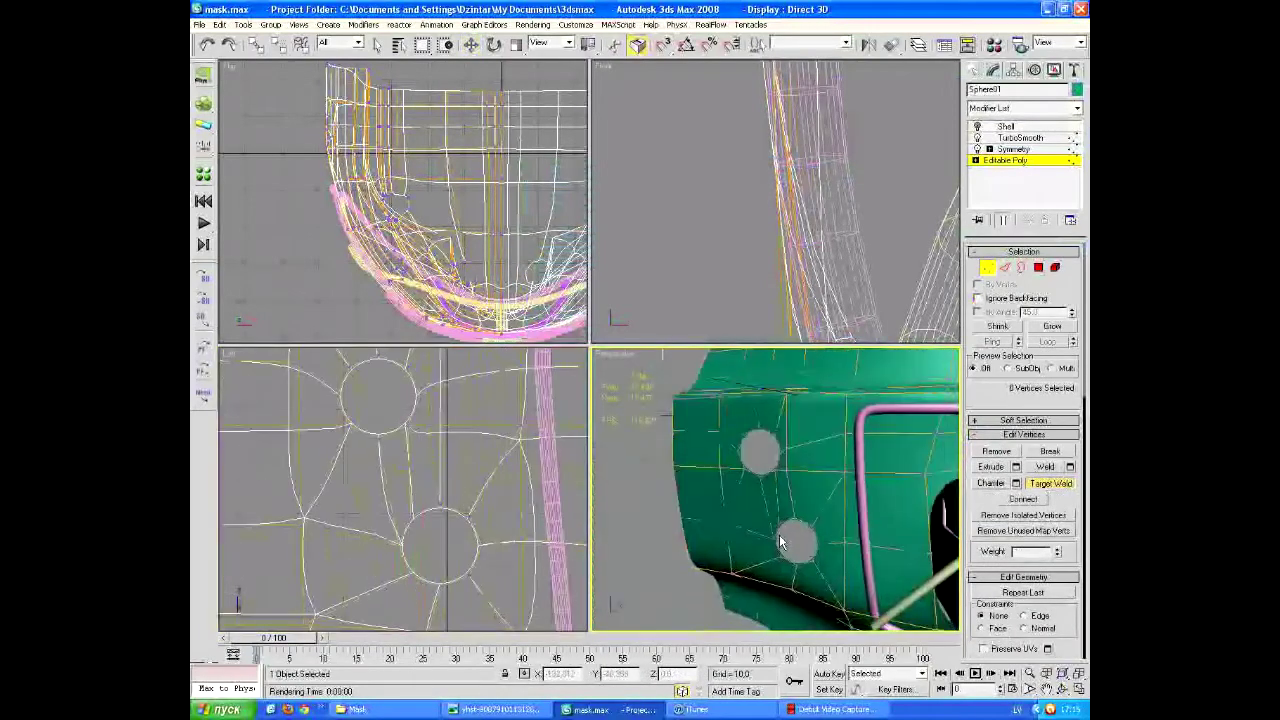
Test-render the mask and examine the surface above the upper side vent hole
key("shift+q")
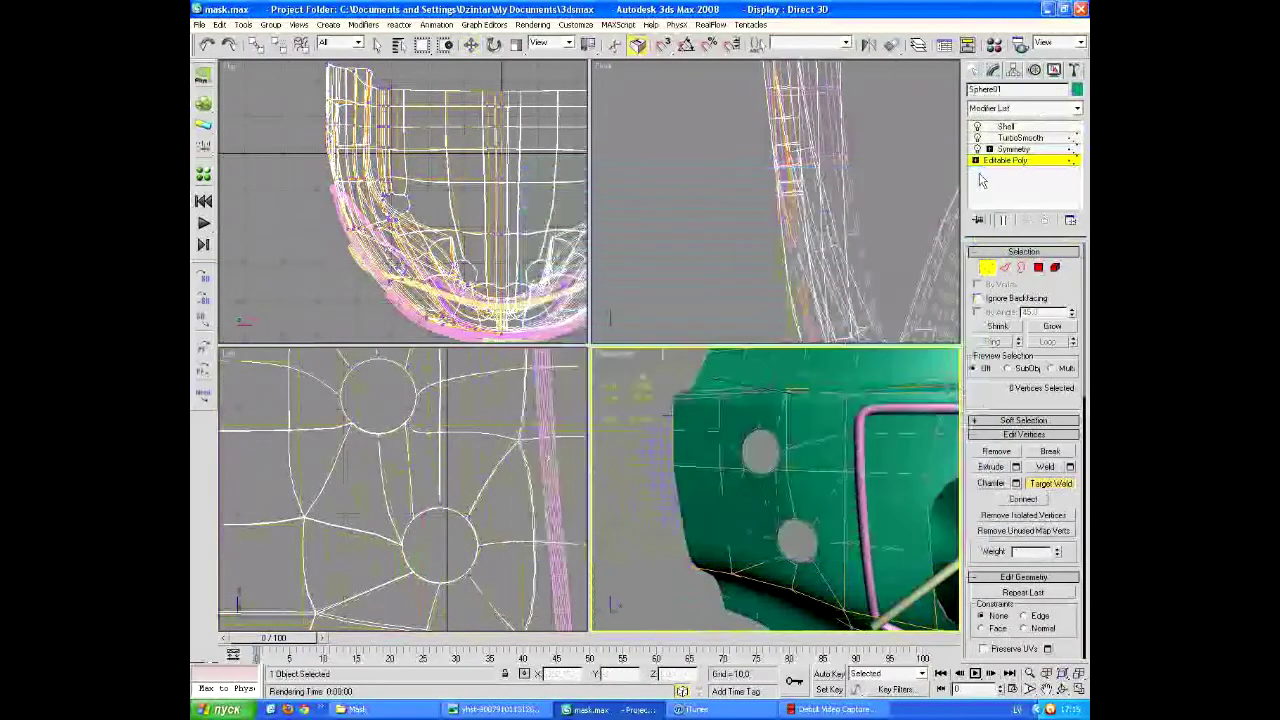
left_click(975, 177)
scroll(400, 490, "up", 3)
scroll(755, 539, "up", 5)
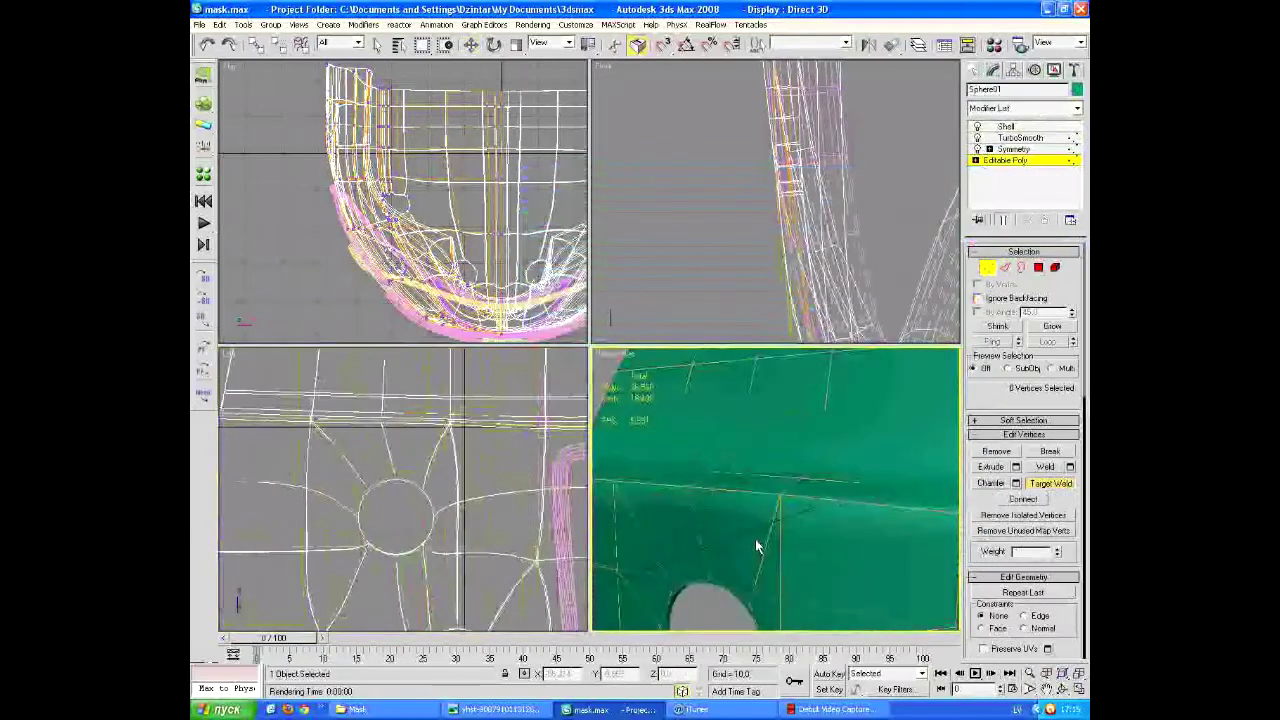
scroll(790, 522, "down", 8)
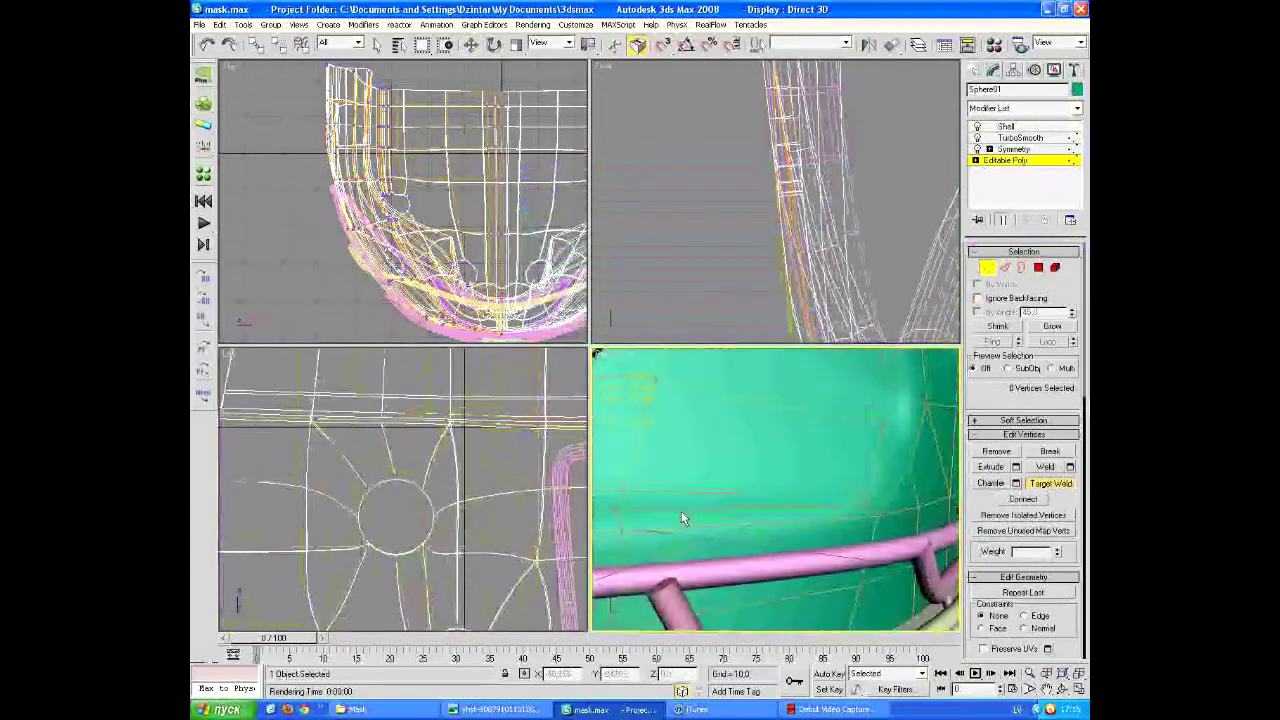
scroll(774, 545, "up", 6)
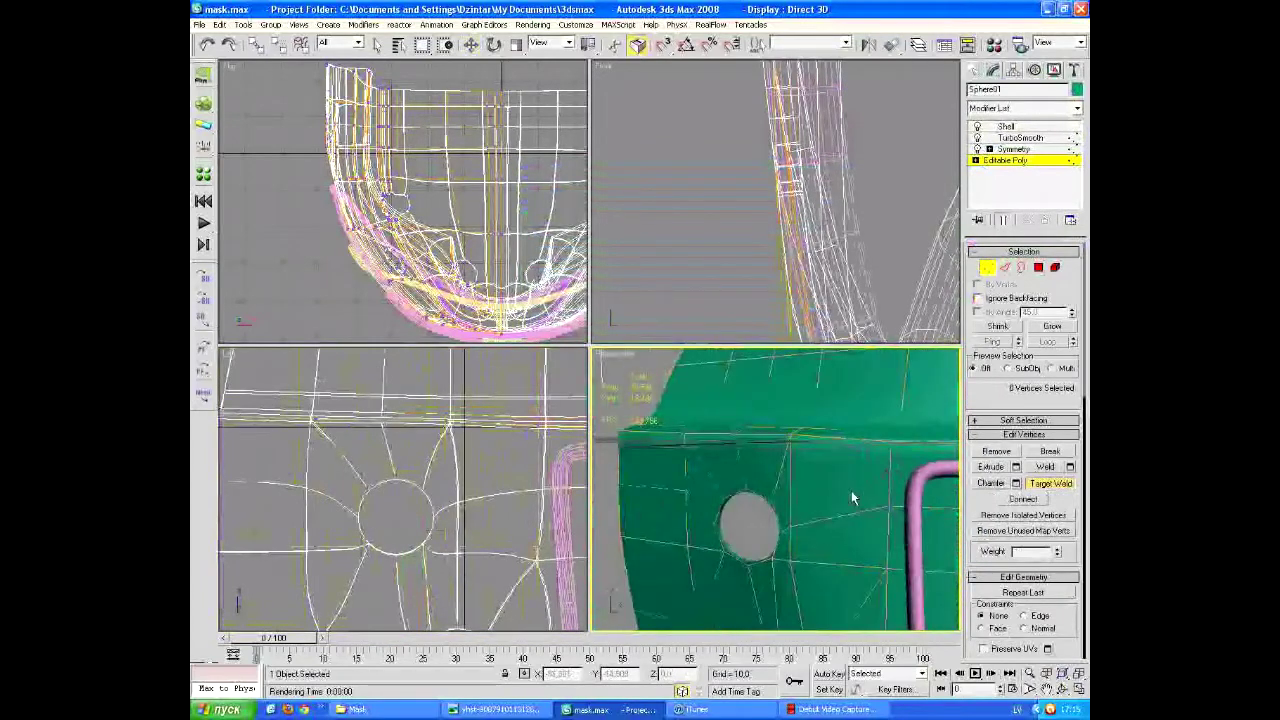
middle_click_drag(708, 483, 840, 457, "alt")
Try to remove the radiating edges above the upper side vent hole
key("2")
key("w")
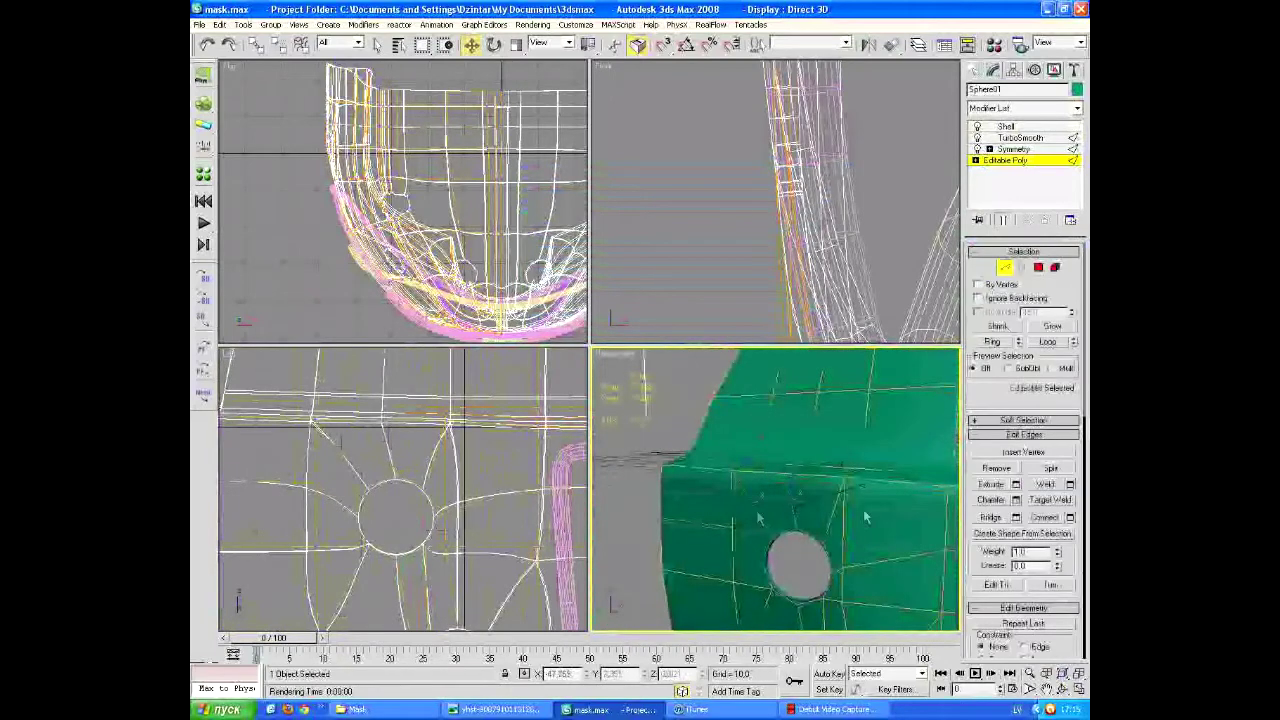
left_click(992, 469)
middle_click_drag(820, 459, 822, 455, "alt")
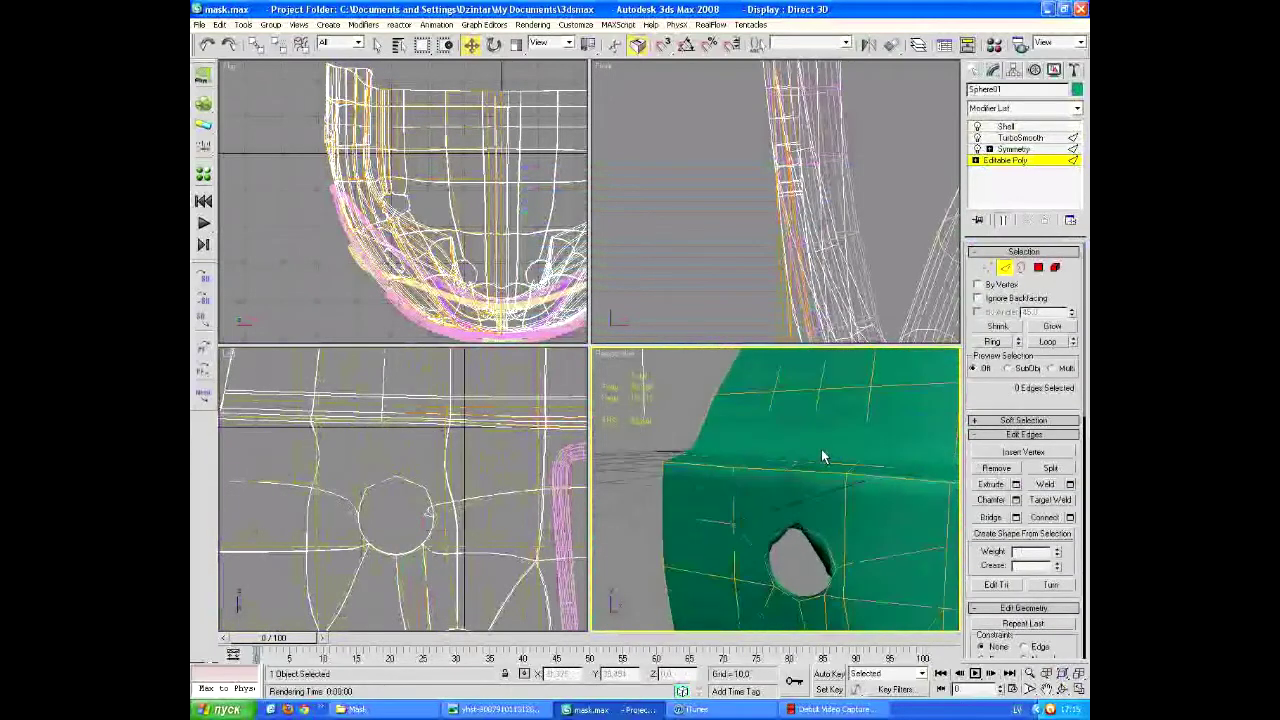
key("ctrl+z")
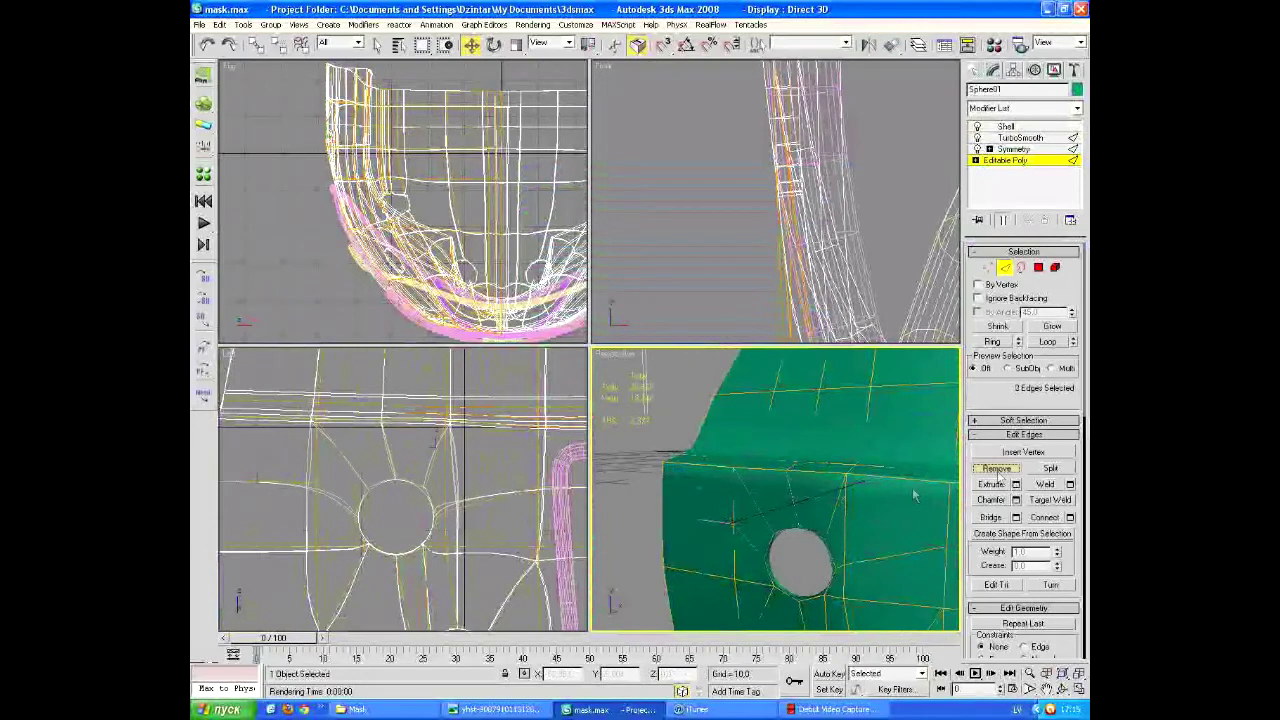
Remove the two diagonal edges above the upper side vent hole and connect a horizontal edge row across the faces there
left_click(978, 137)
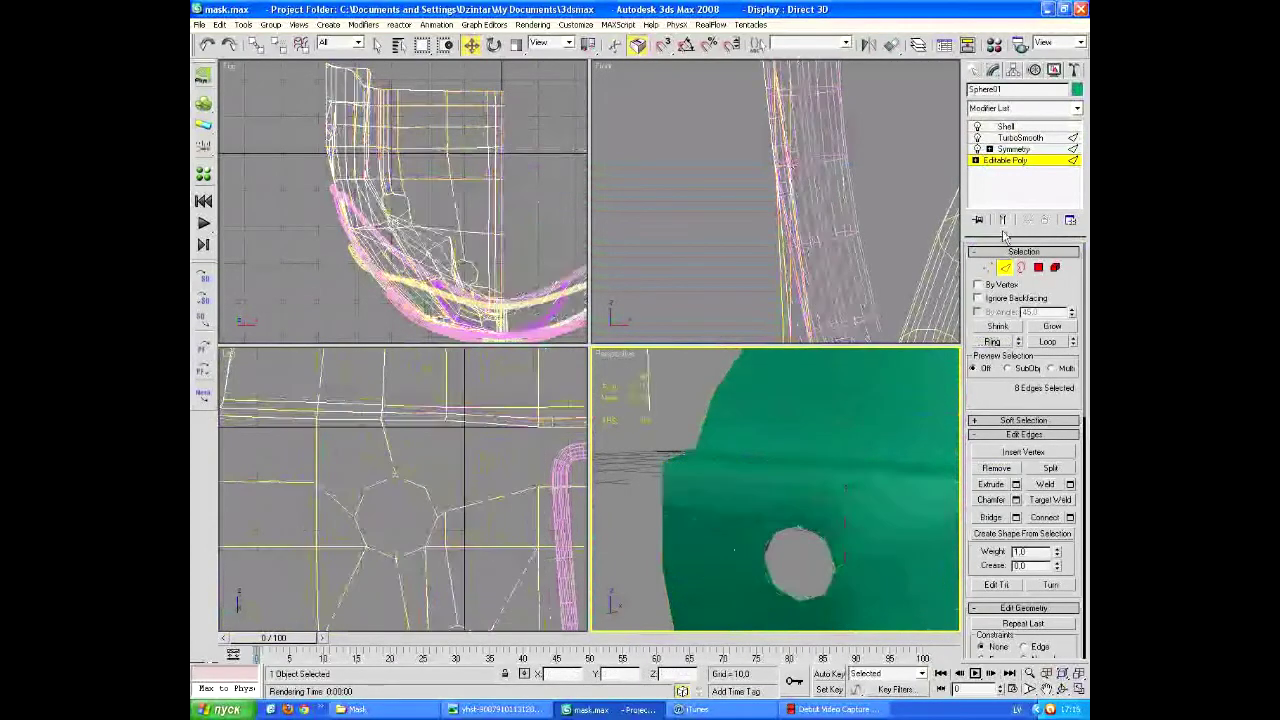
left_click(388, 448)
left_click(1044, 517)
left_click(1007, 222)
Connect the new edge row's corner vertices to the upper side vent hole's upper rim
key("1")
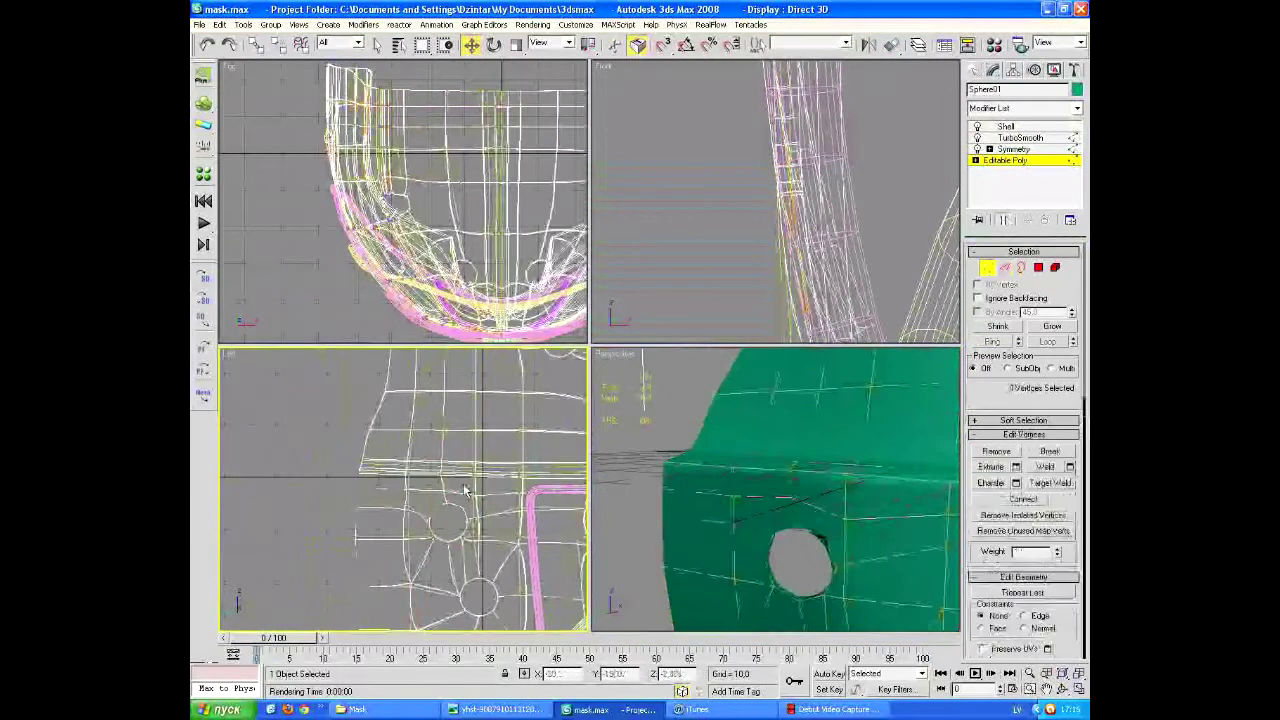
scroll(476, 533, "up", 3)
middle_click_drag(521, 502, 416, 495)
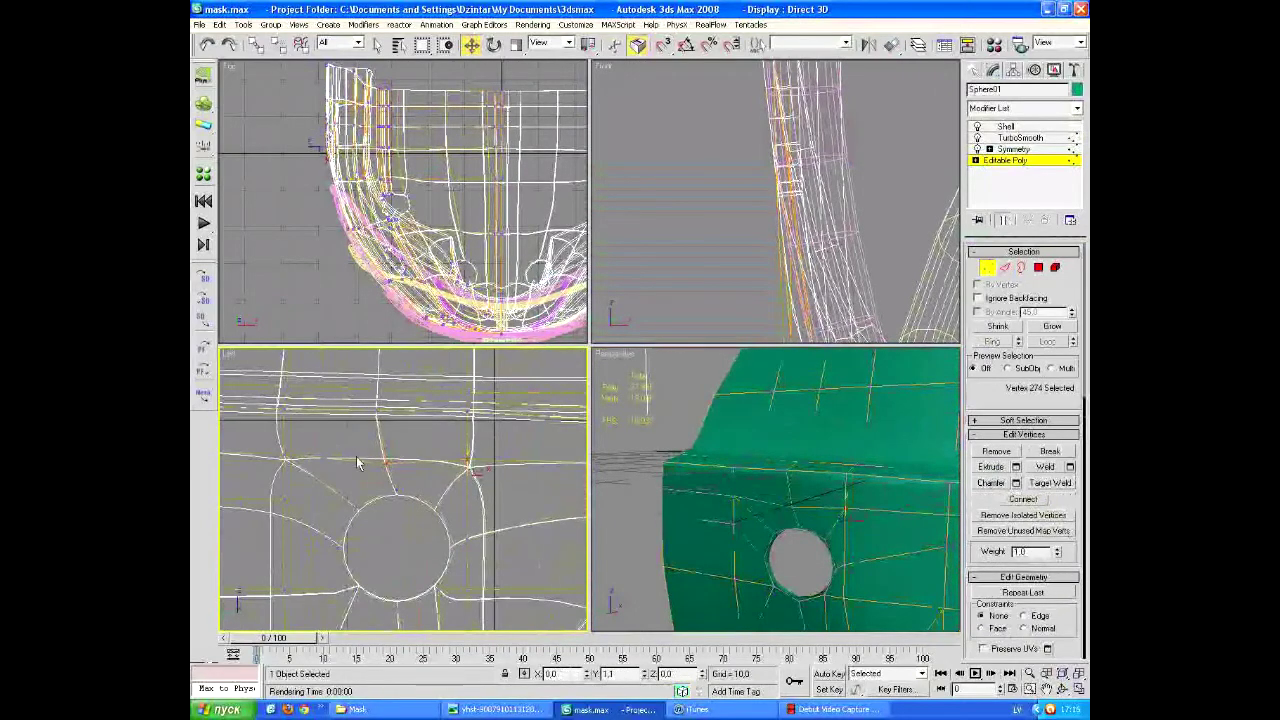
Test-render the mask's side and examine the surface around the upper side vent hole
left_click(386, 455)
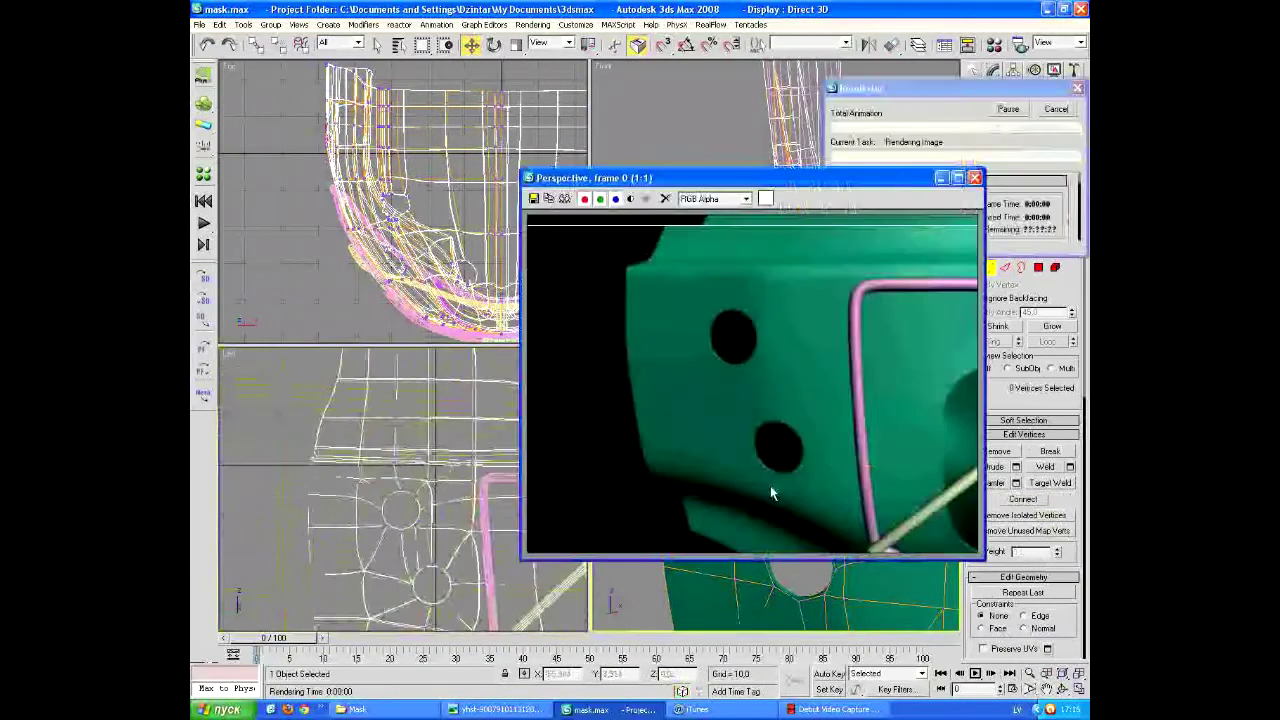
scroll(410, 430, "down", 2)
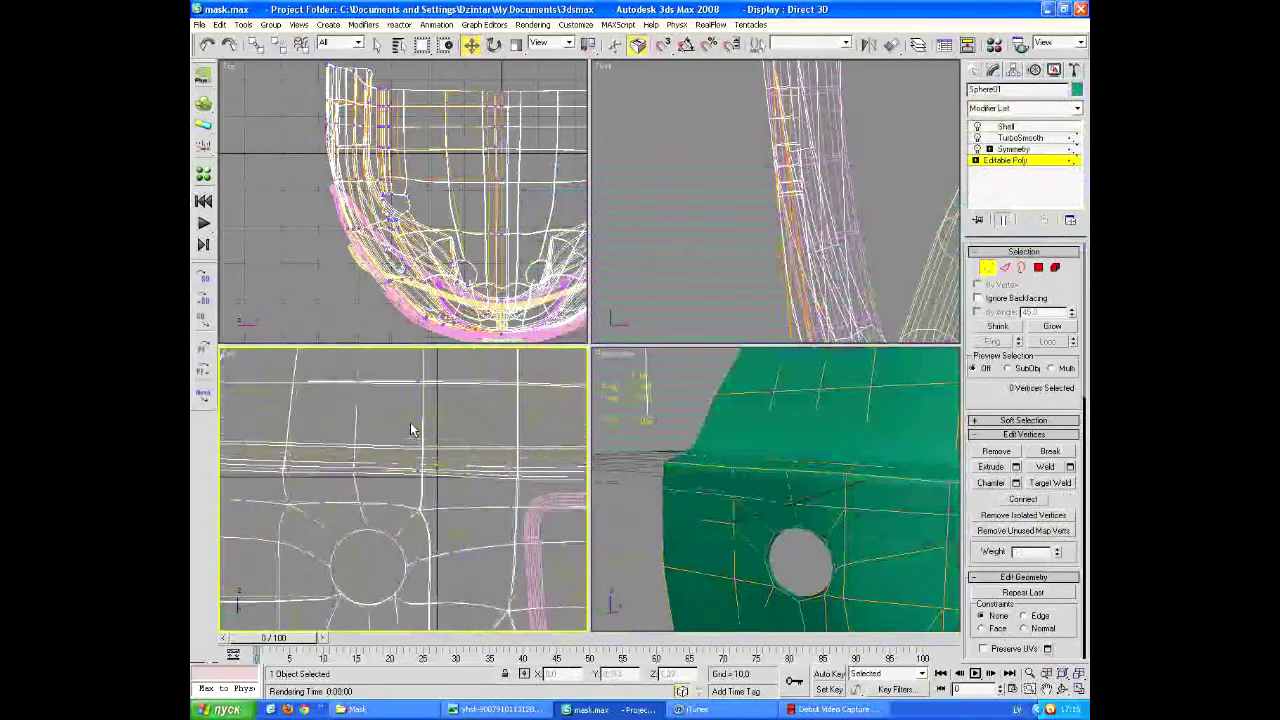
scroll(550, 440, "up", 4)
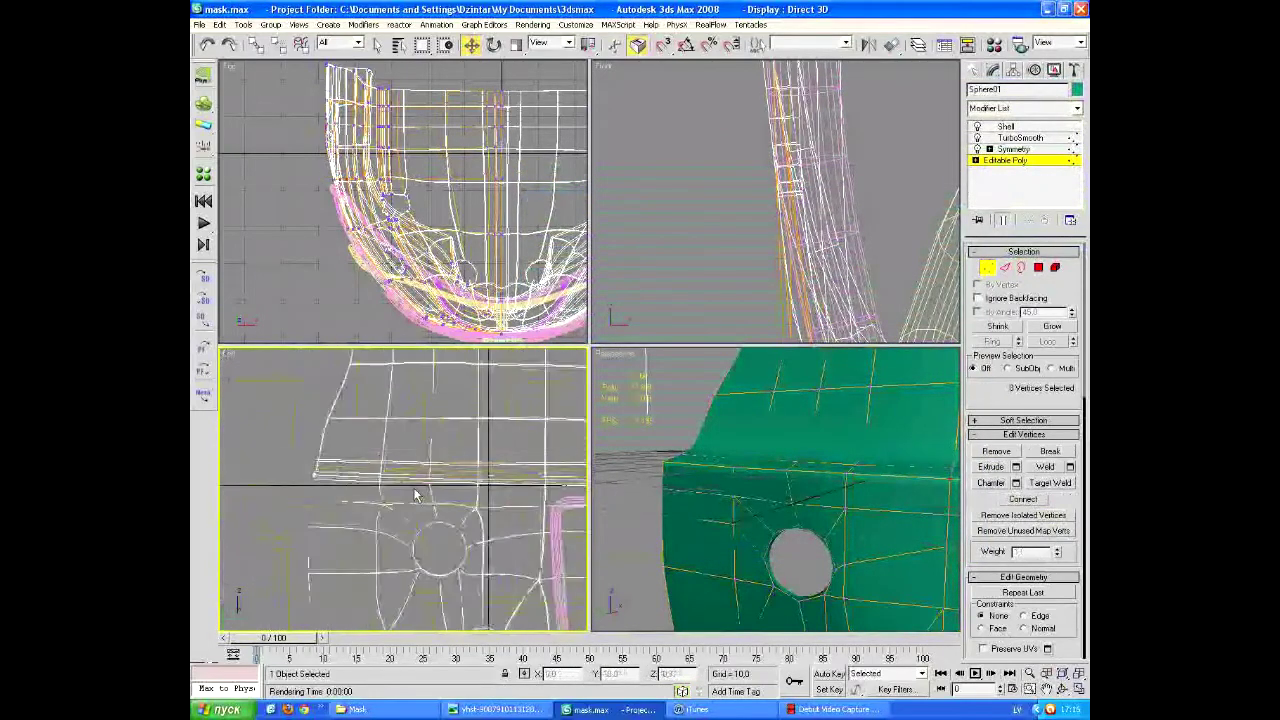
scroll(442, 436, "up", 2)
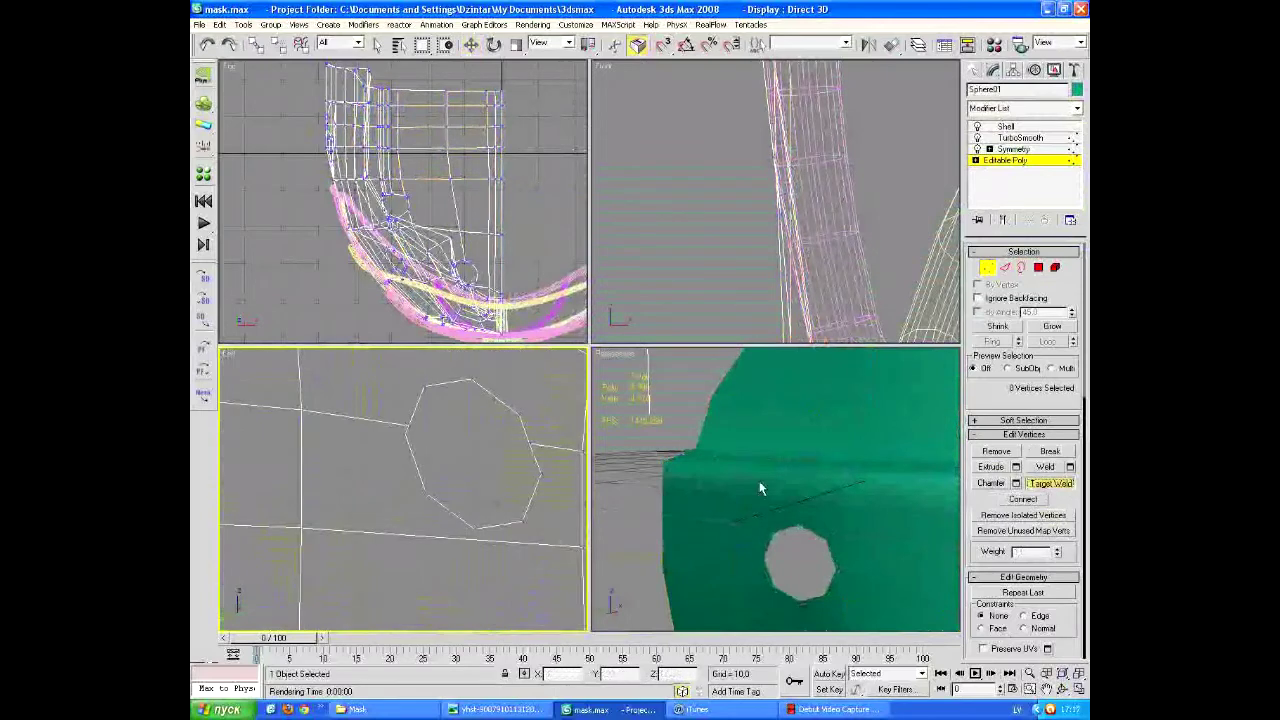
Connect the edge ring below the outer forehead vent hole with 1 segment at slide 21 and link the surrounding vertices to the hole's rim
scroll(420, 462, "down", 2)
scroll(722, 494, "up", 3)
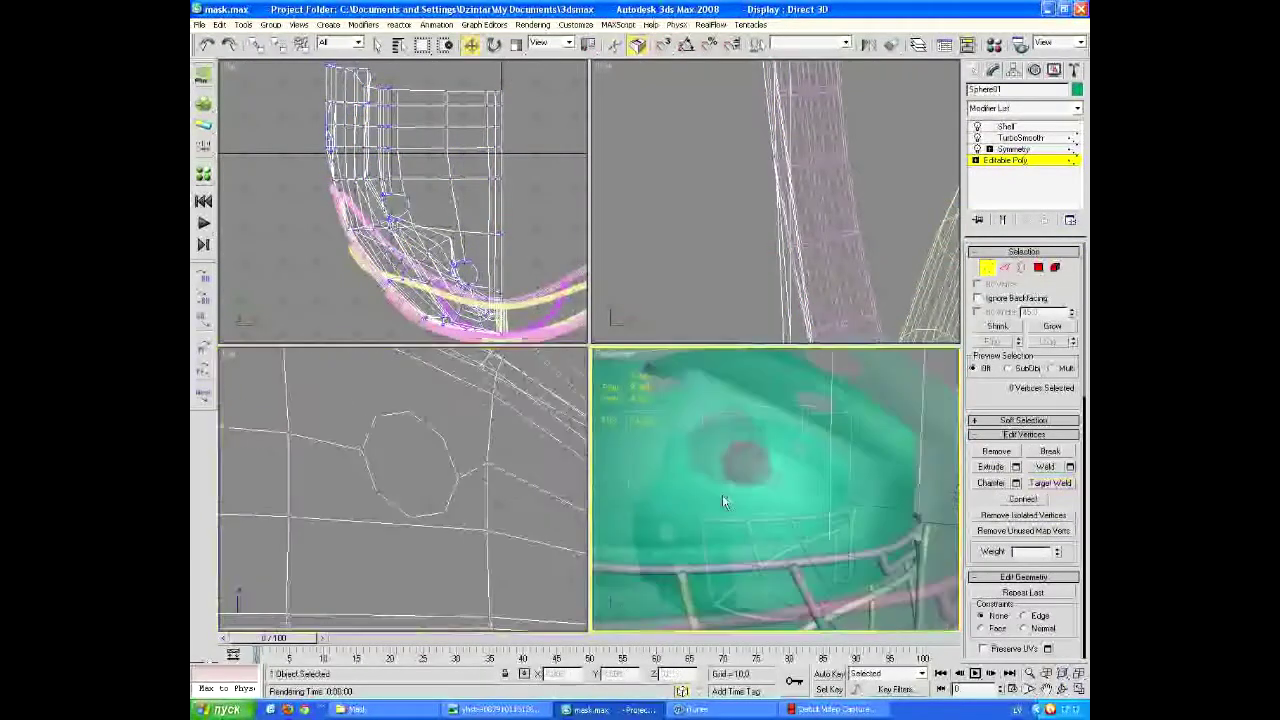
middle_click_drag(722, 494, 843, 363, "alt")
scroll(418, 509, "down", 2)
key("2")
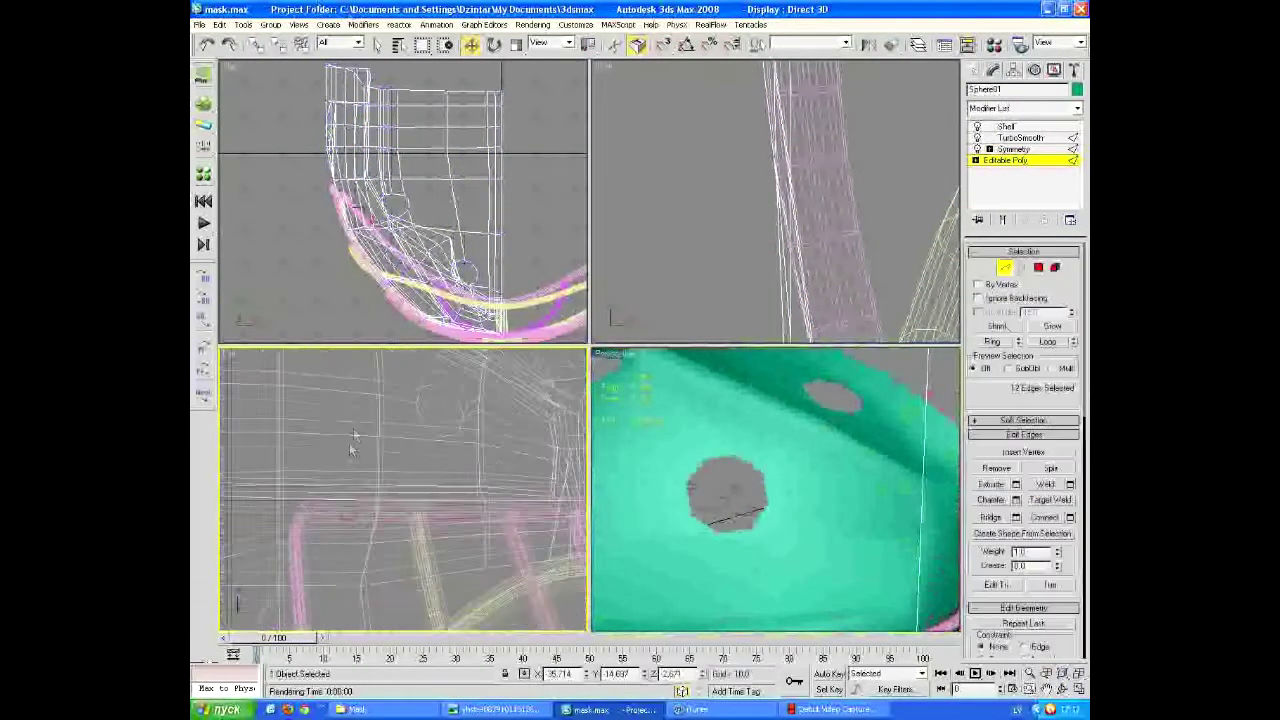
left_click(437, 478)
scroll(430, 490, "up", 3)
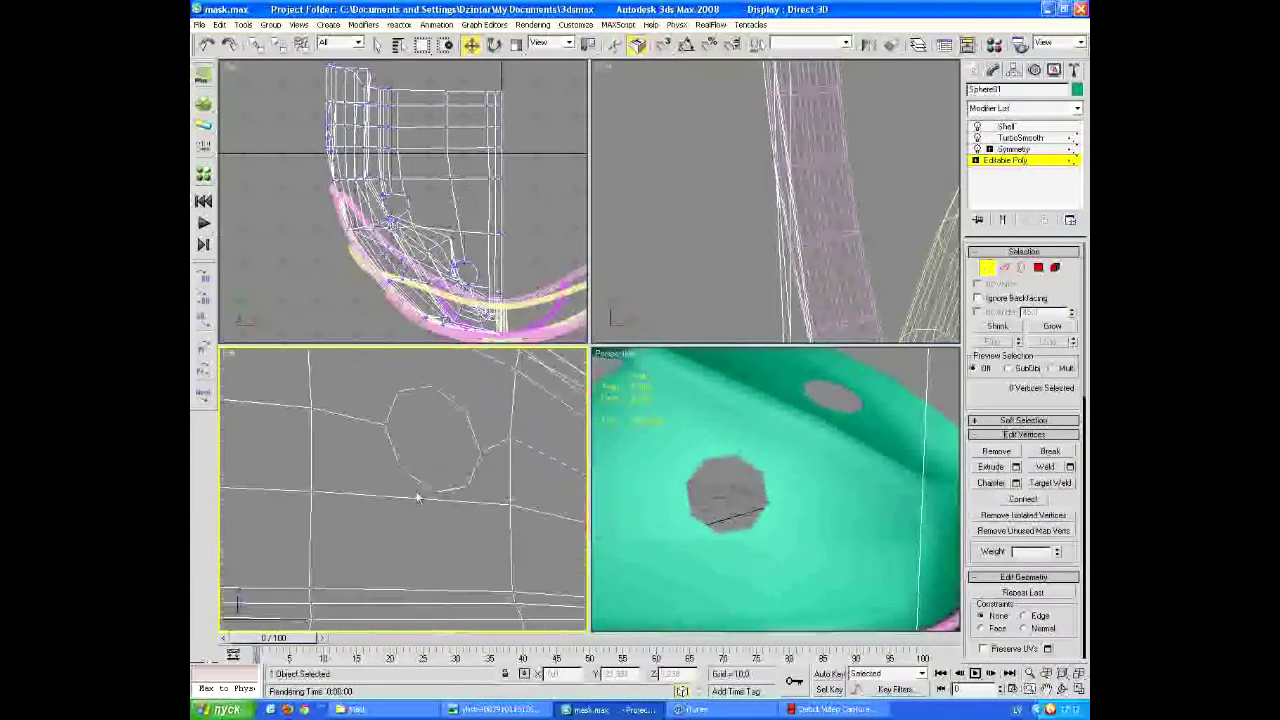
left_click(1070, 517)
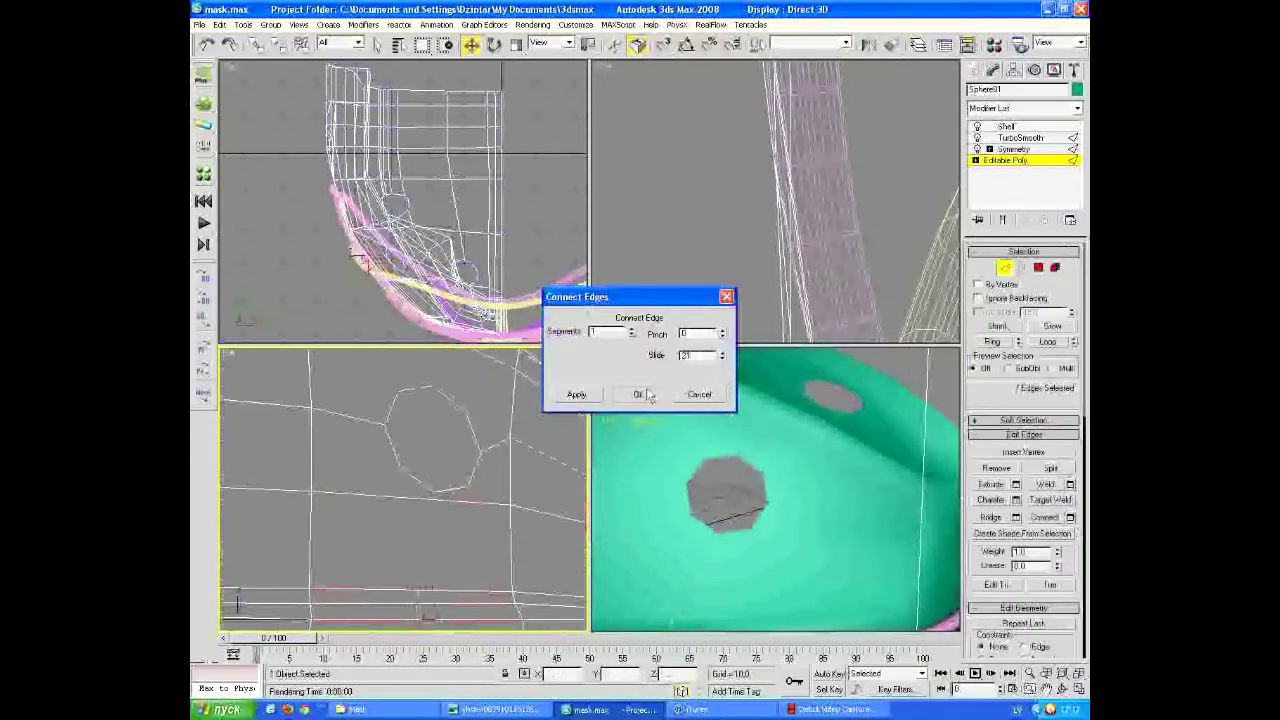
left_click(639, 394)
key("1")
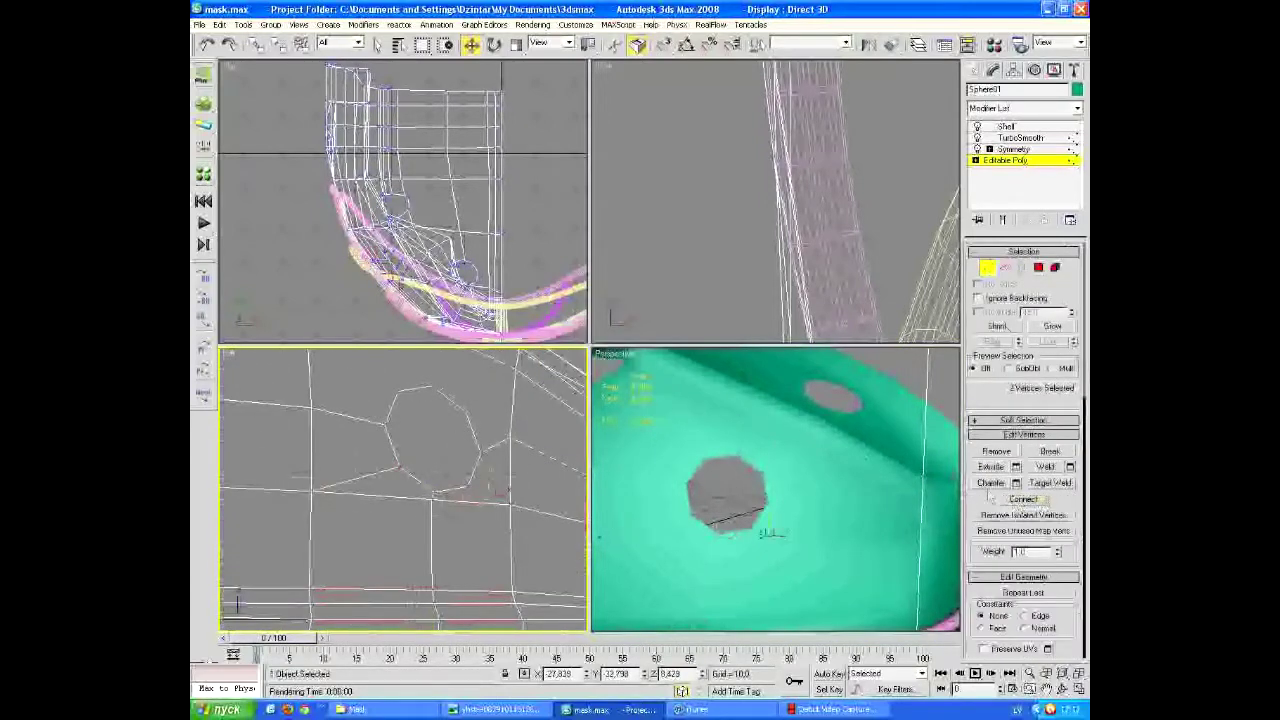
middle_click_drag(472, 400, 430, 492)
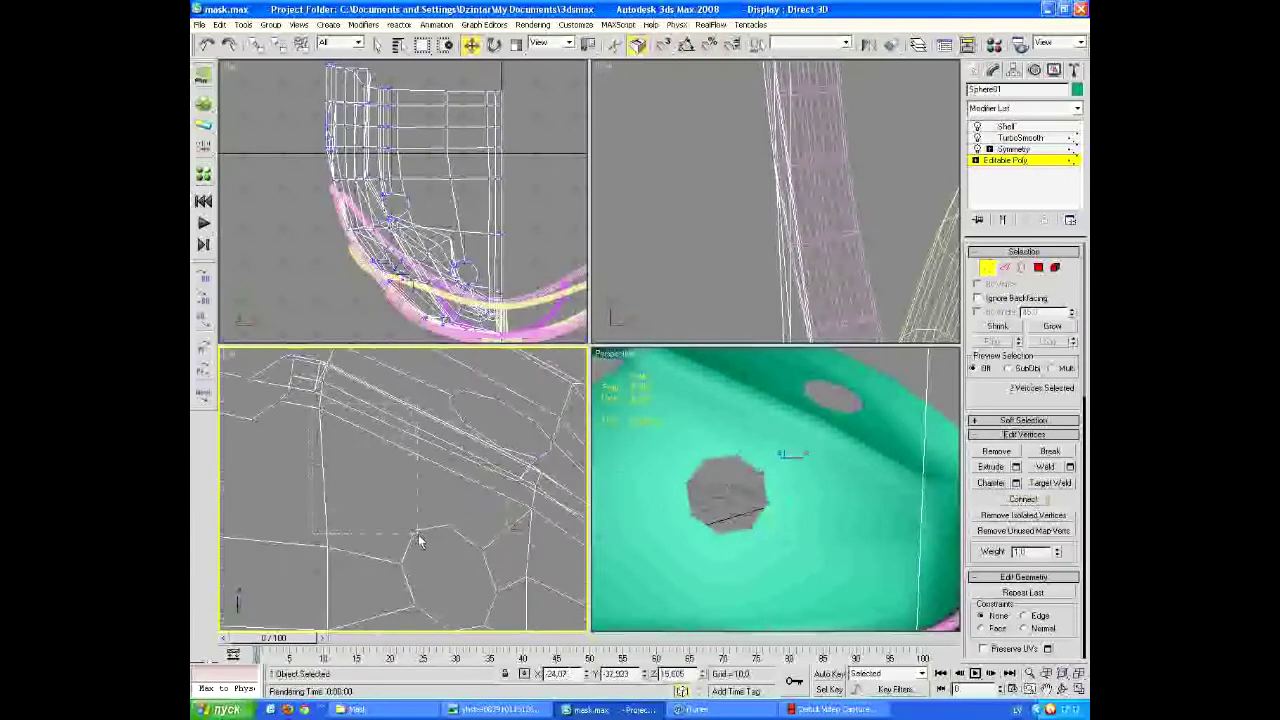
Connect the edge ring across the ridge above the outer forehead vent hole with 1 segment and join the new row to the hole's rim
scroll(414, 486, "down", 2)
key("2")
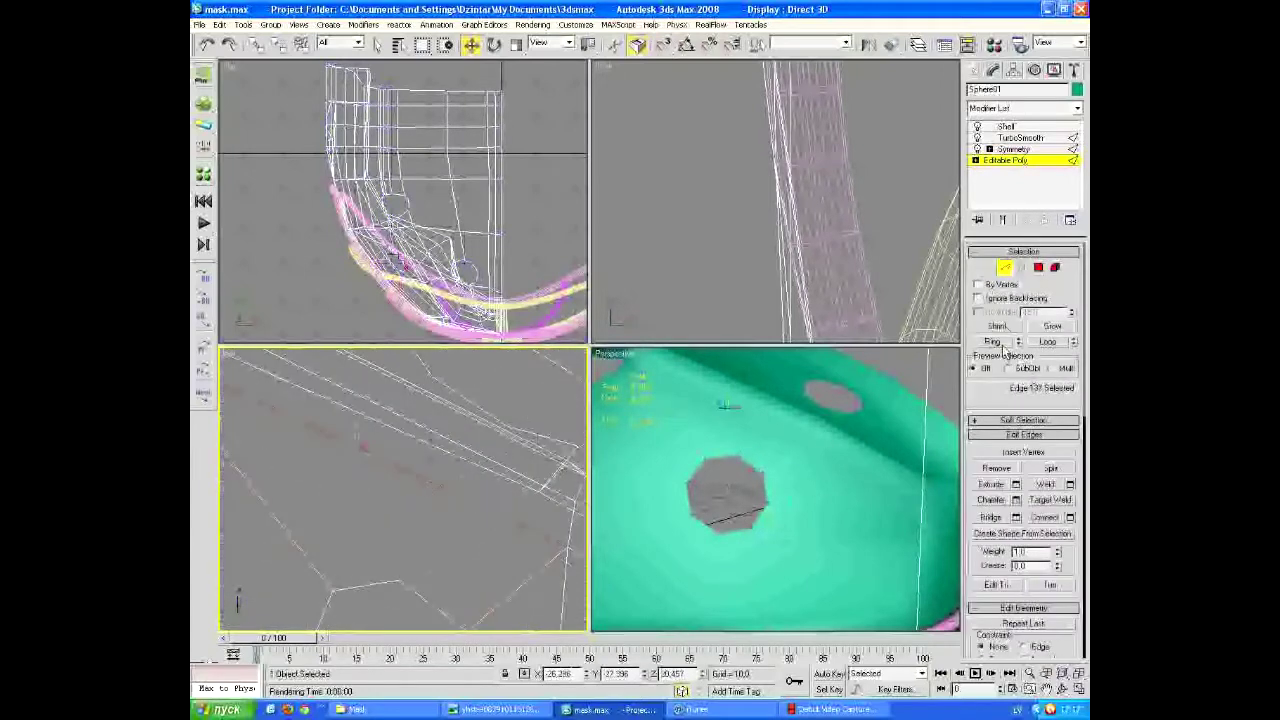
scroll(455, 498, "down", 3)
left_click(1069, 517)
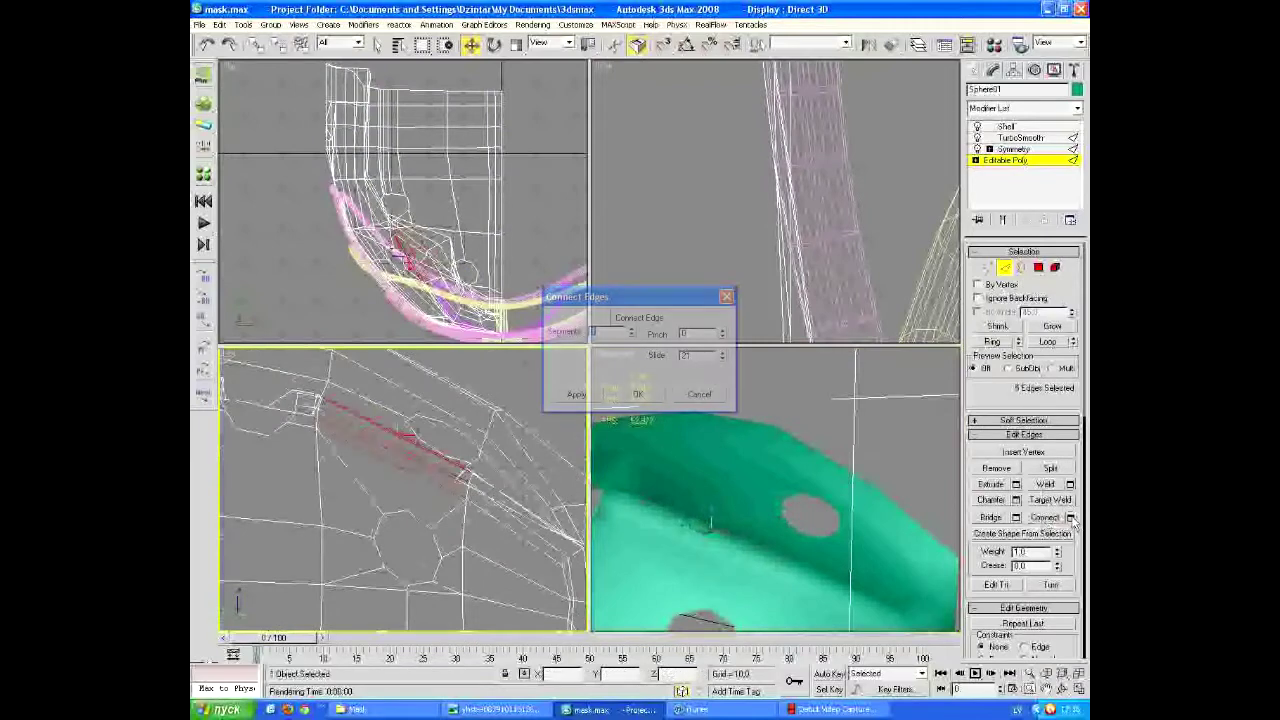
left_click(638, 394)
key("1")
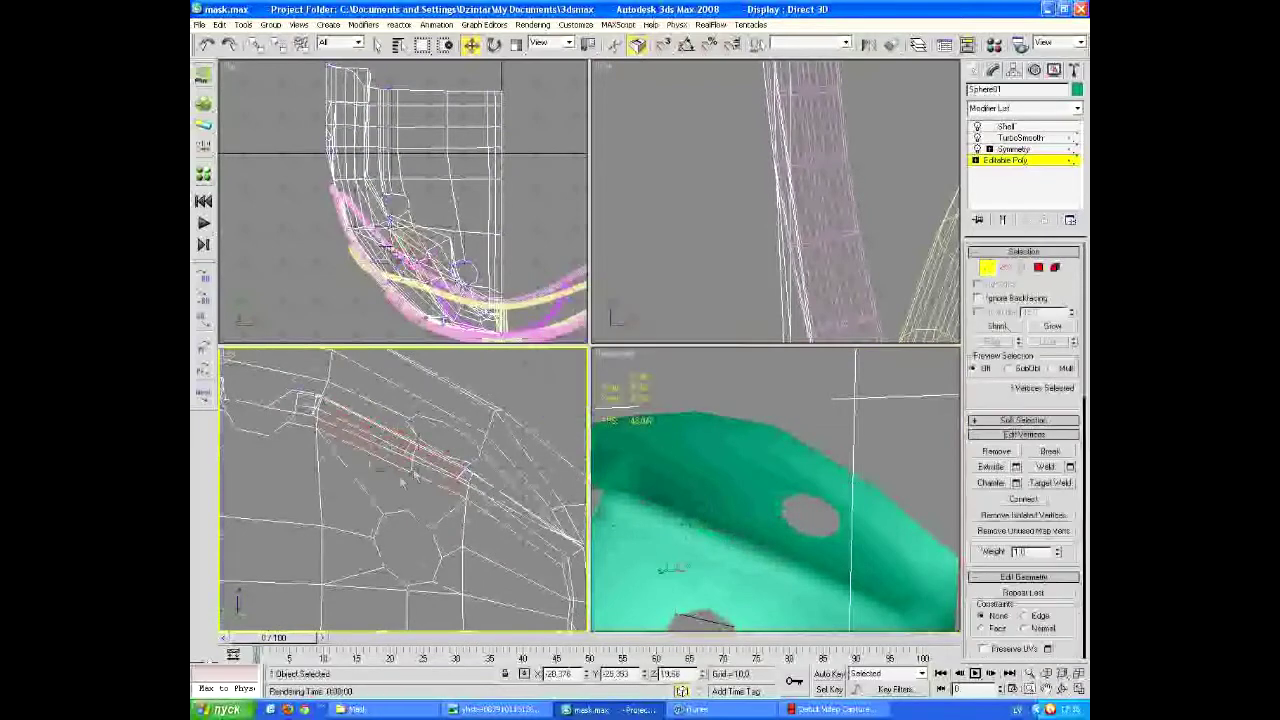
middle_click_drag(760, 480, 700, 420, "alt")
Target-weld the closely spaced vertices at the corner beside the upper forehead vent hole's rim
scroll(400, 200, "up", 3)
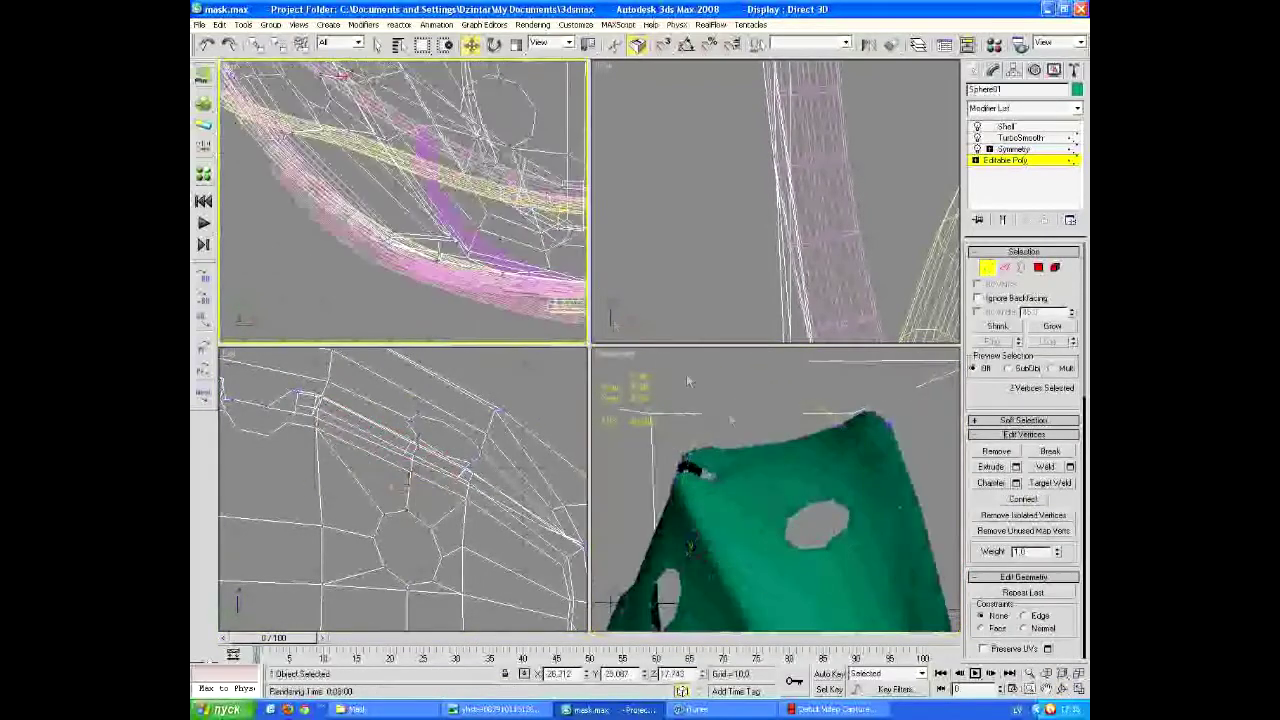
middle_click_drag(686, 373, 489, 388, "alt")
scroll(406, 455, "up", 5)
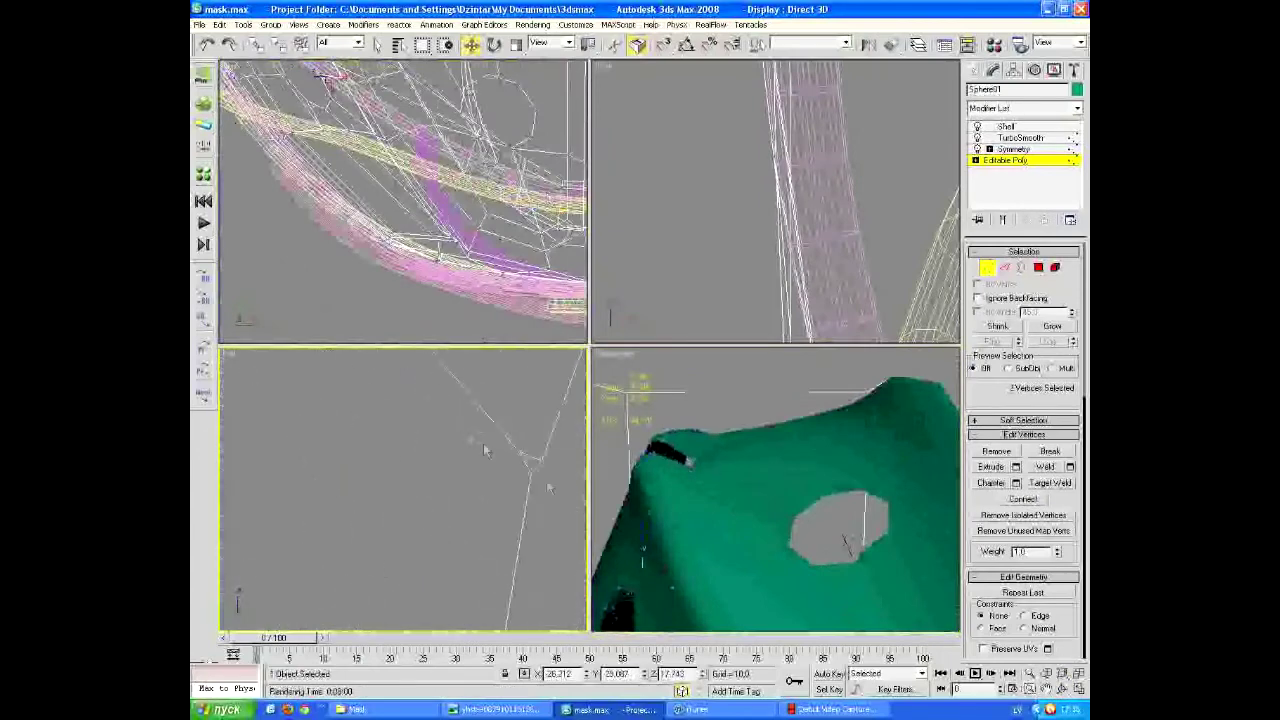
scroll(486, 450, "up", 2)
scroll(389, 206, "up", 5)
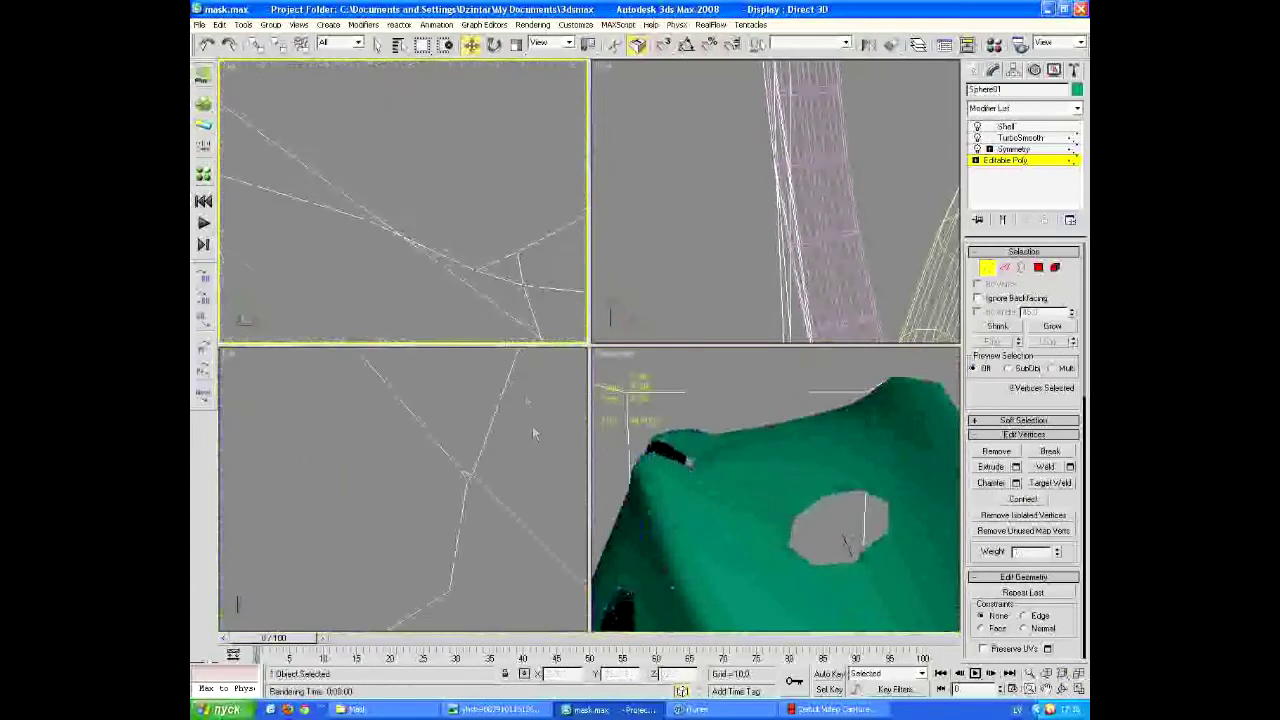
scroll(490, 272, "down", 5)
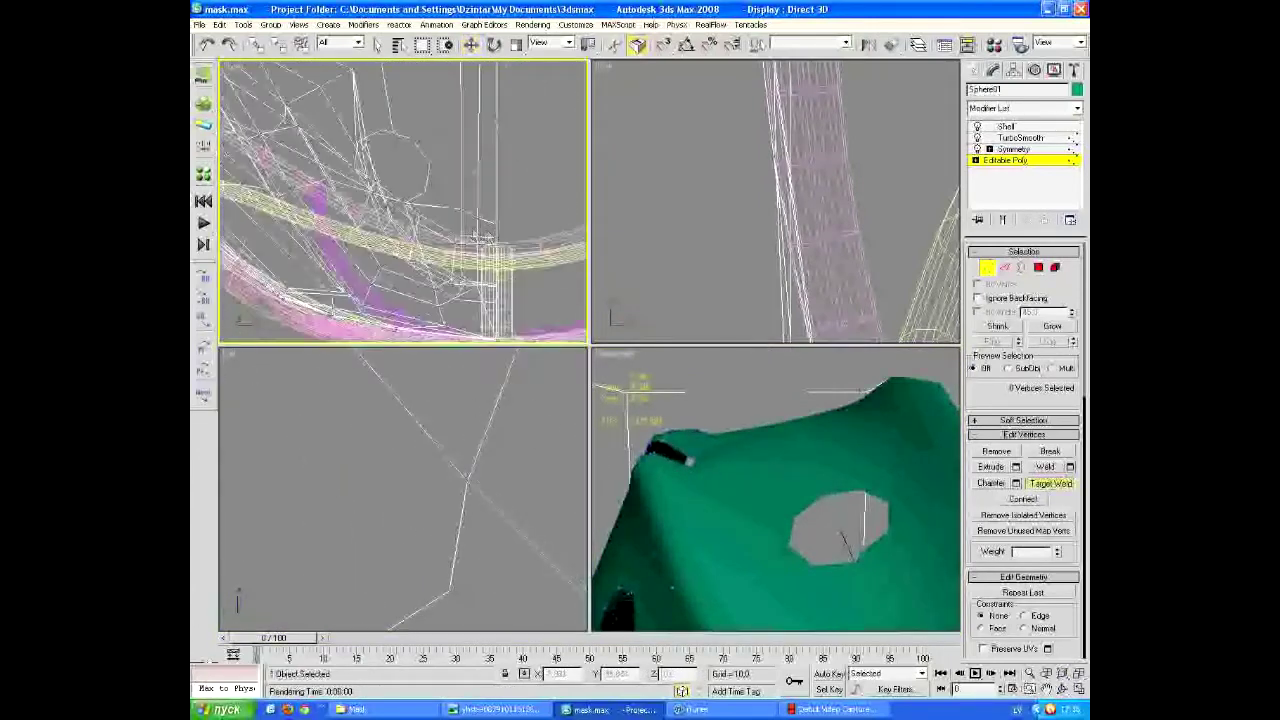
scroll(408, 462, "down", 3)
scroll(470, 450, "up", 3)
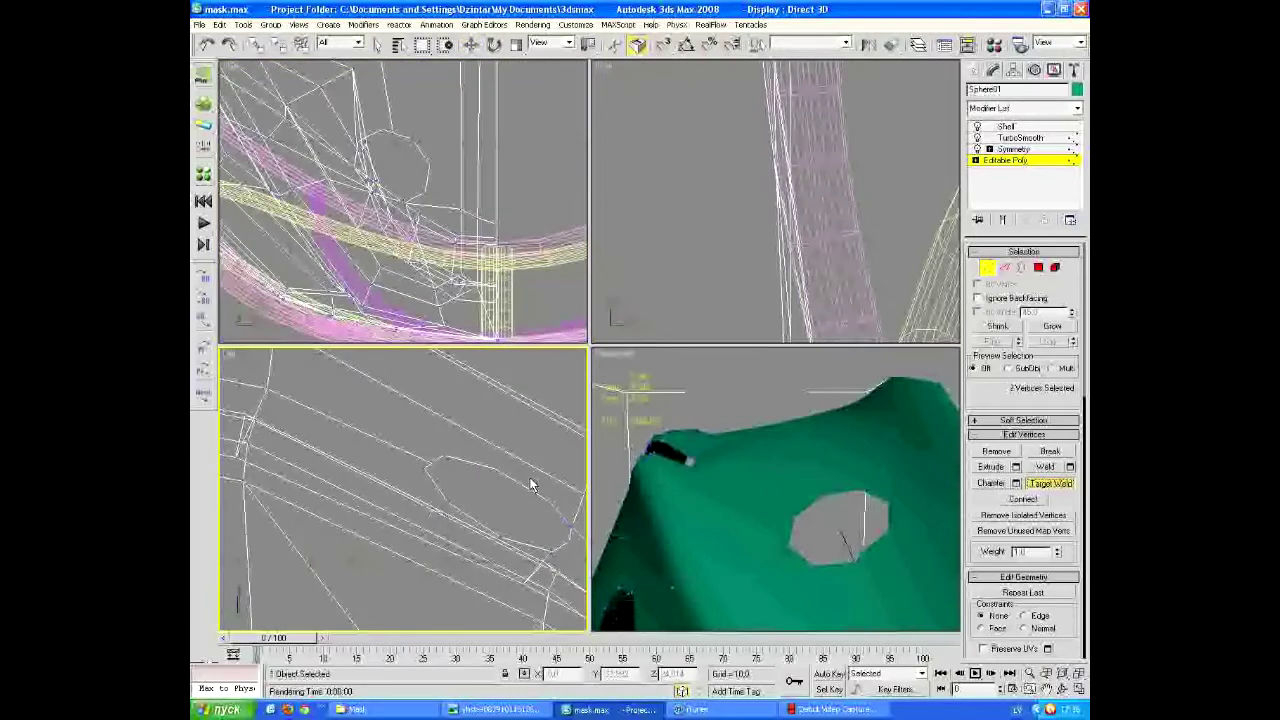
scroll(530, 485, "down", 5)
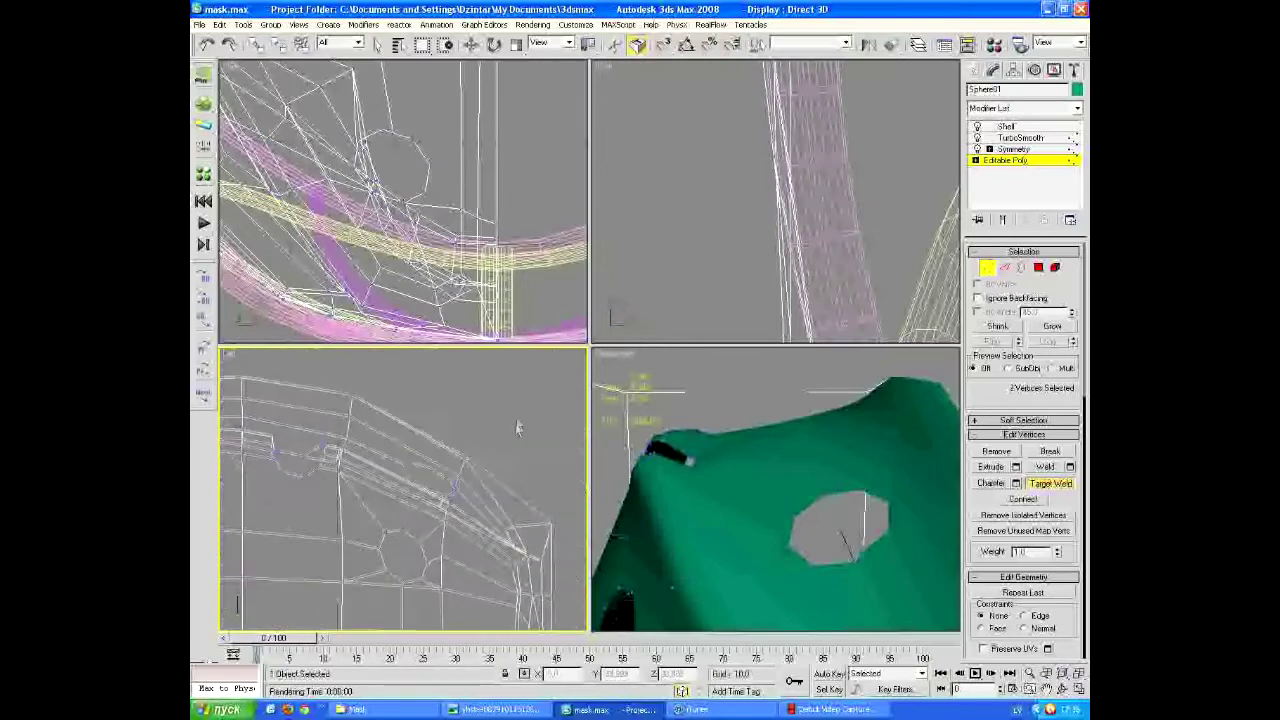
scroll(519, 422, "up", 2)
scroll(760, 480, "up", 4)
scroll(418, 480, "up", 3)
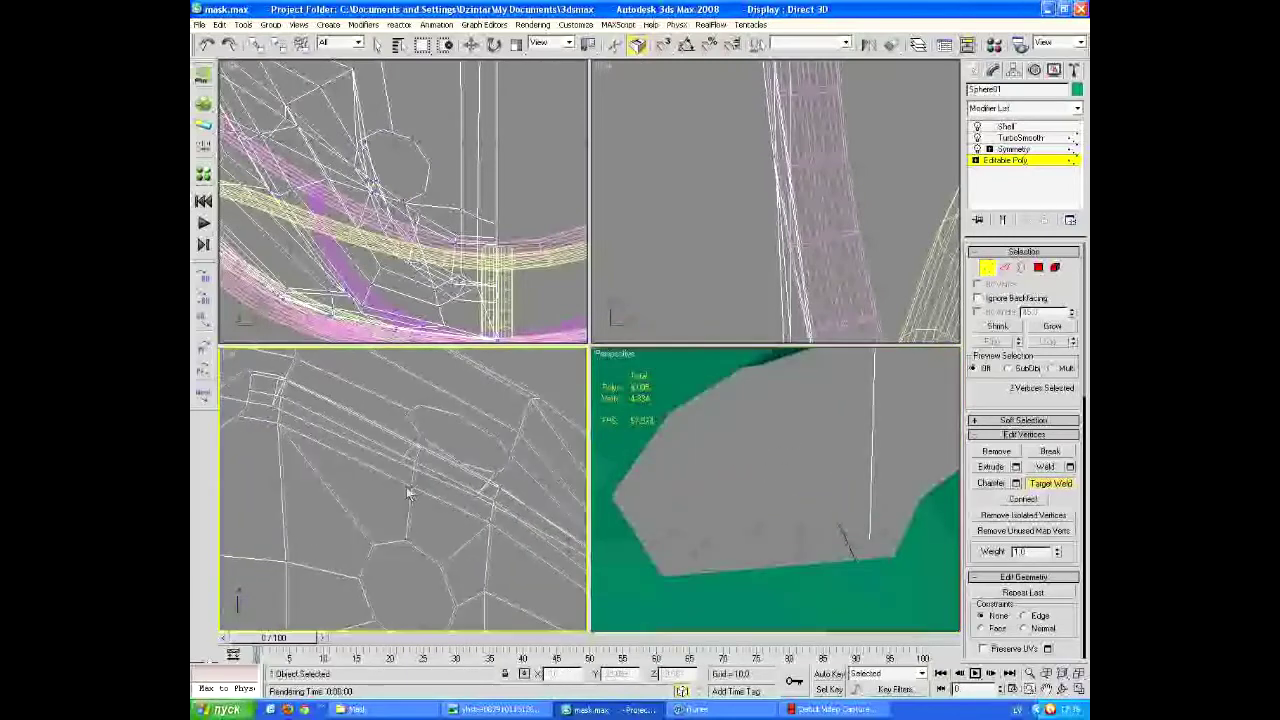
scroll(420, 462, "up", 2)
scroll(429, 223, "up", 5)
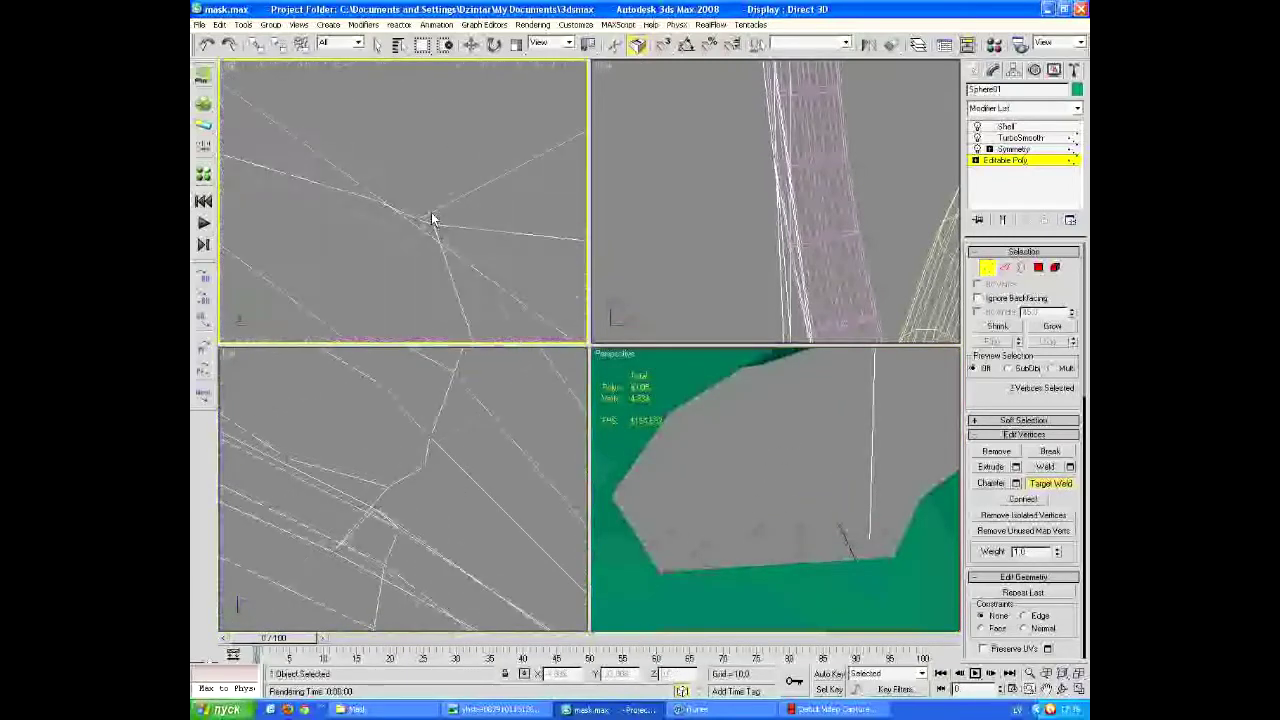
Examine the welded corner and the rim of the upper forehead vent hole for remaining stray vertices
scroll(634, 414, "down", 3)
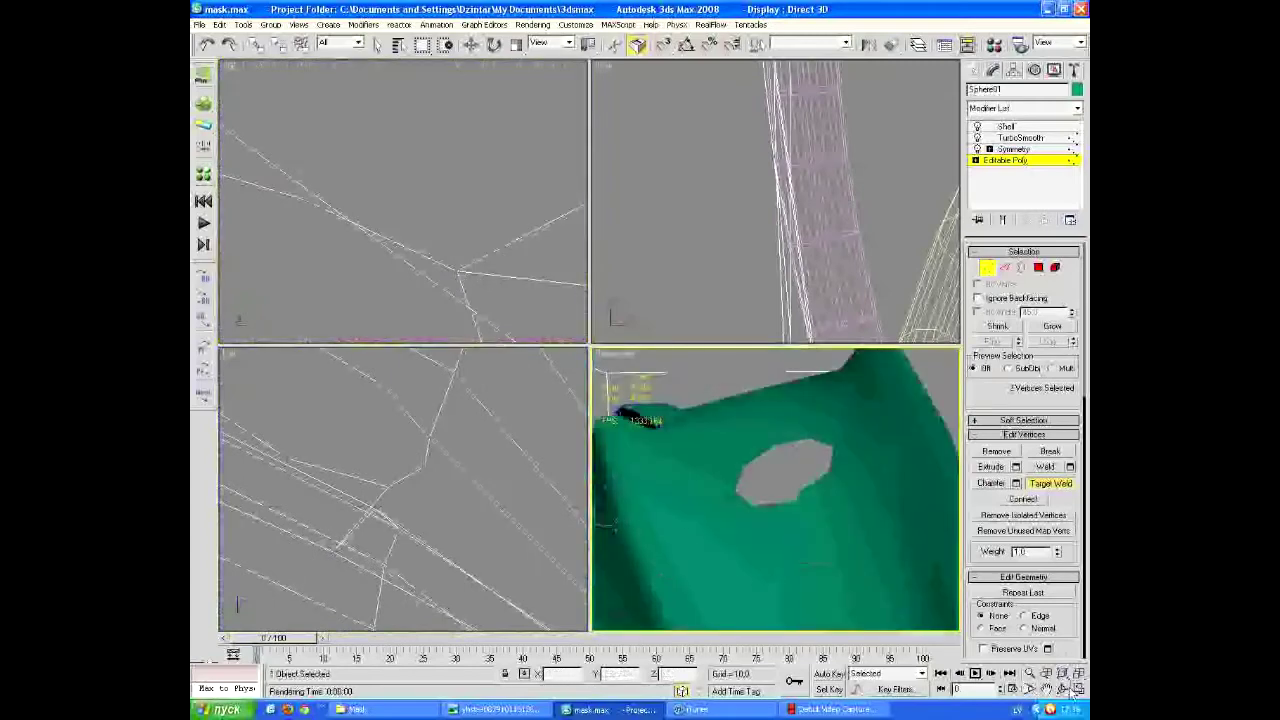
scroll(846, 471, "up", 2)
left_click(477, 455)
scroll(490, 510, "down", 2)
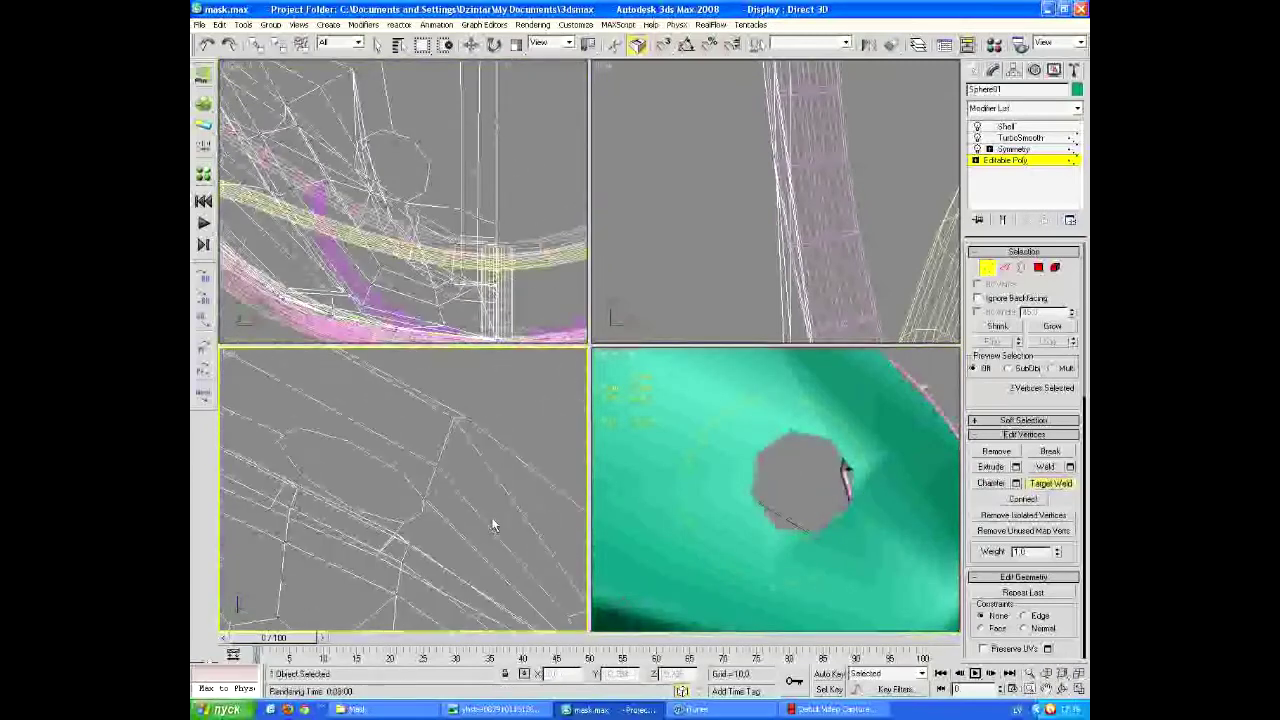
scroll(492, 522, "up", 2)
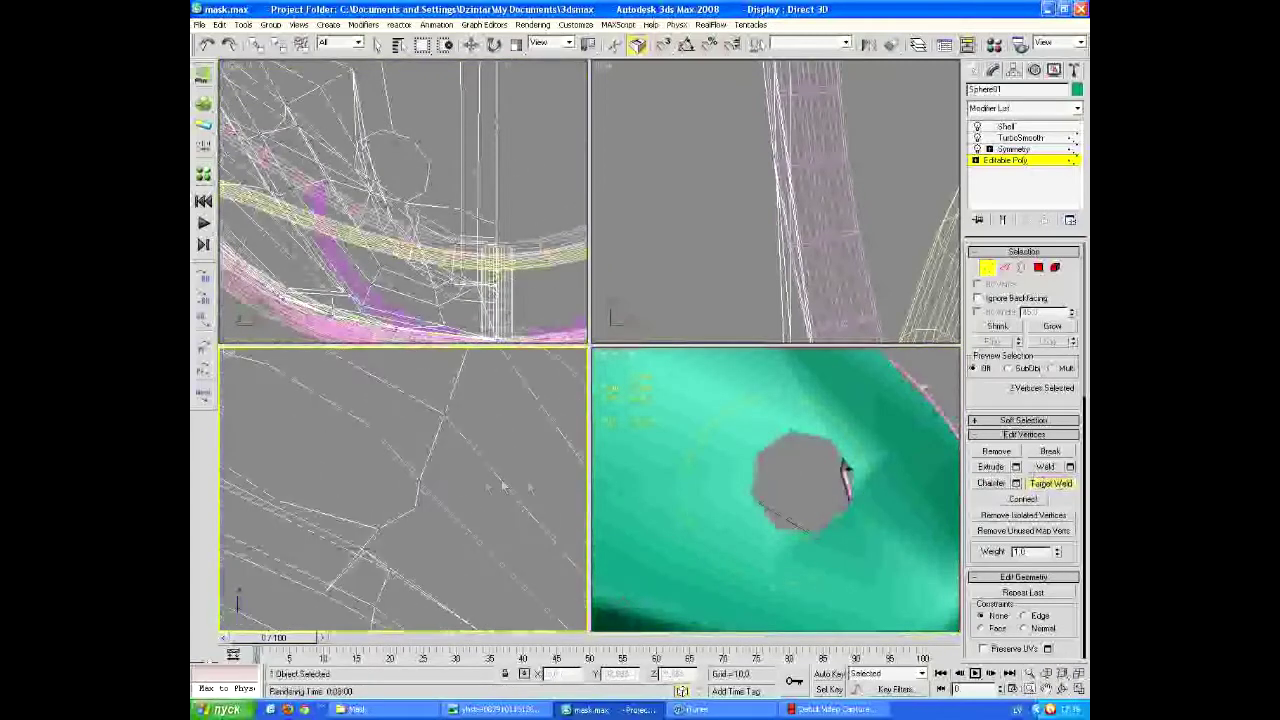
scroll(467, 456, "down", 2)
Display edged faces in the perspective view around the upper forehead vent hole
mouse_move(768, 448)
middle_mouse_down("alt")
mouse_move(780, 460)
mouse_move(760, 440)
mouse_move(823, 360)
mouse_move(602, 359)
mouse_move(702, 462)
mouse_move(692, 608)
middle_mouse_up("alt")
scroll(478, 441, "up", 2)
scroll(478, 441, "up", 3)
right_click(622, 358)
Connect an edge row across the center ridge strips beside the upper forehead vent hole and link it to the hole's rim
left_click(1005, 267)
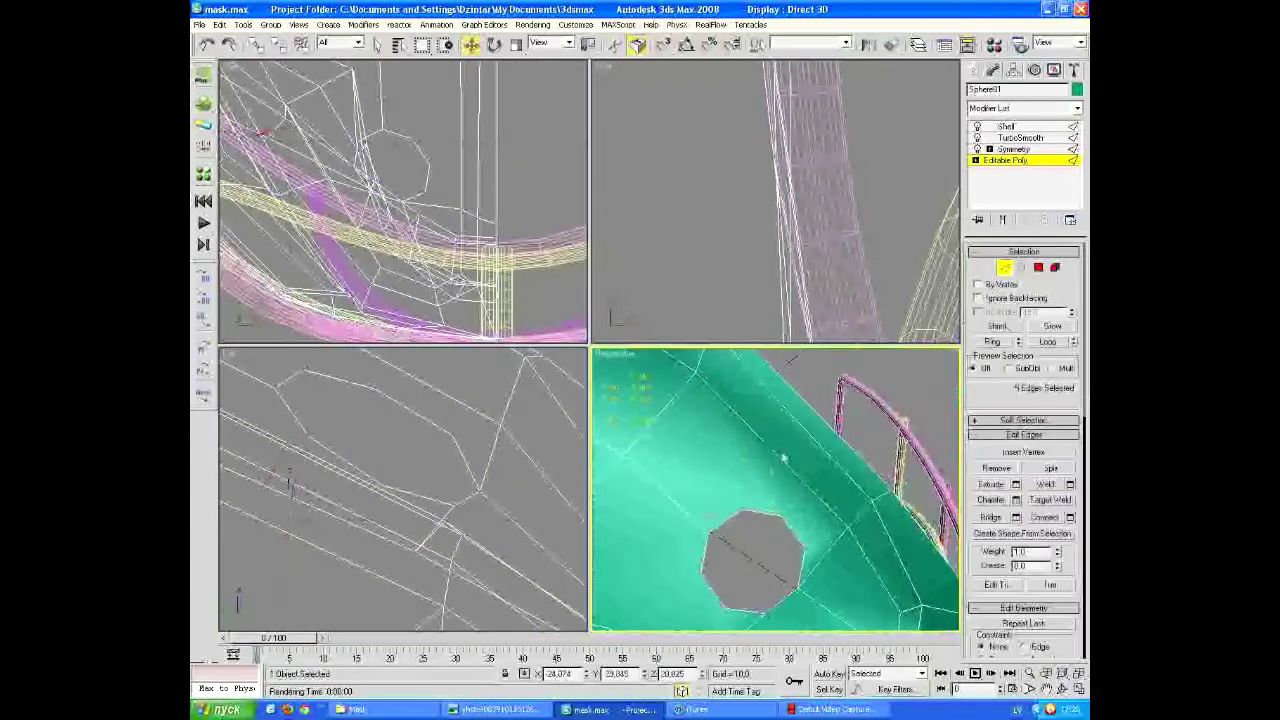
left_click(1070, 517)
left_click(630, 393)
key("1")
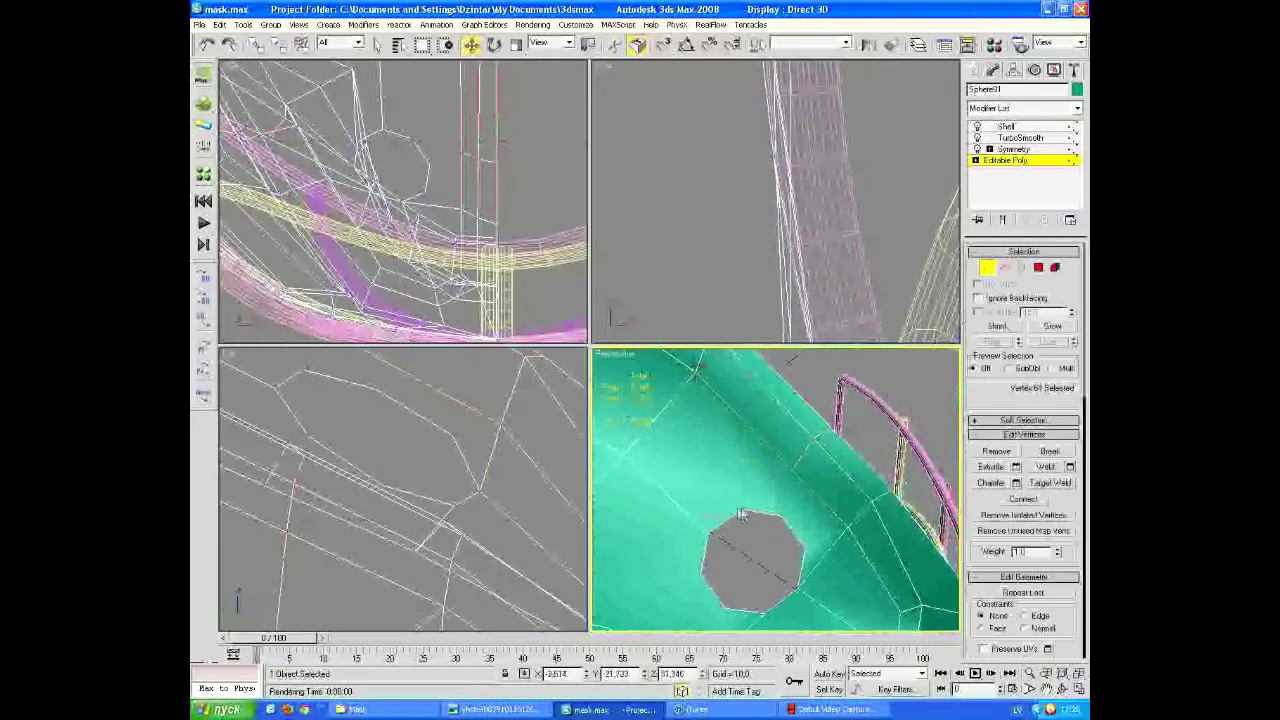
left_click(1022, 499)
Test-render the smoothed mask close to the forehead vent holes and from the front
middle_click_drag(853, 533, 683, 506, "alt")
scroll(697, 522, "up", 5)
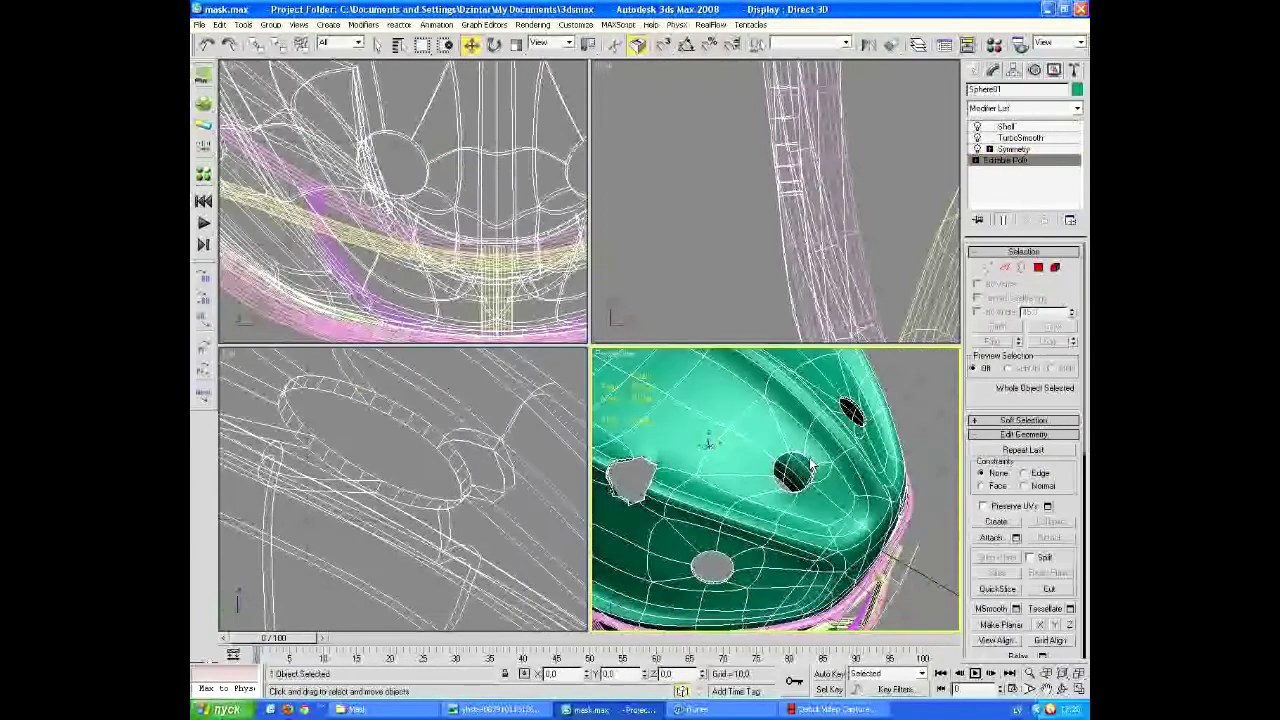
key("shift+q")
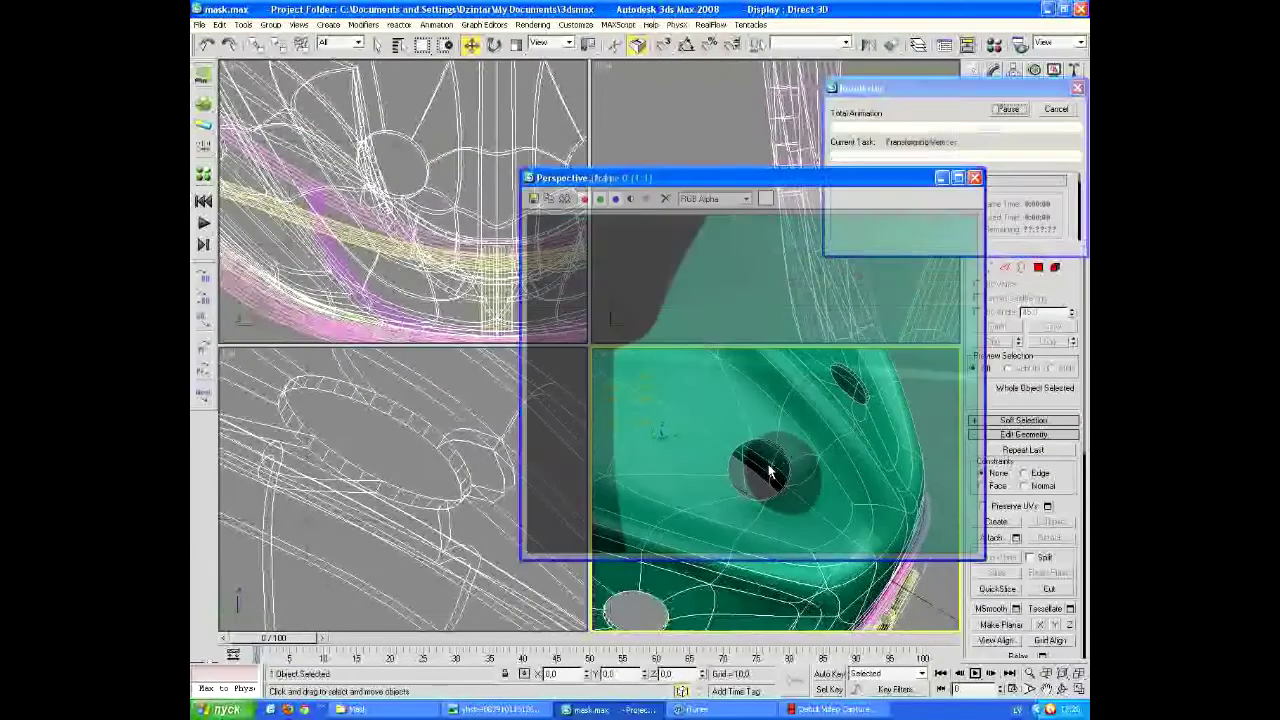
left_click(975, 178)
middle_click_drag(745, 350, 782, 388, "alt")
key("shift+q")
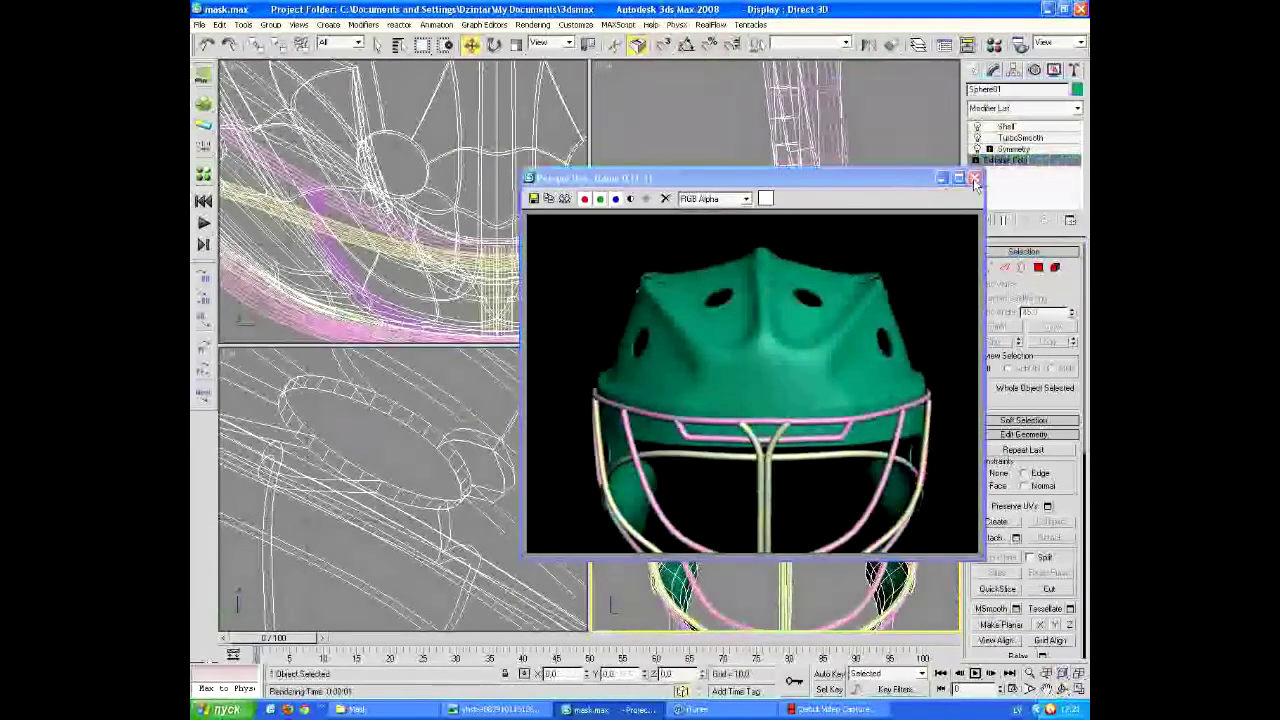
left_click(975, 178)
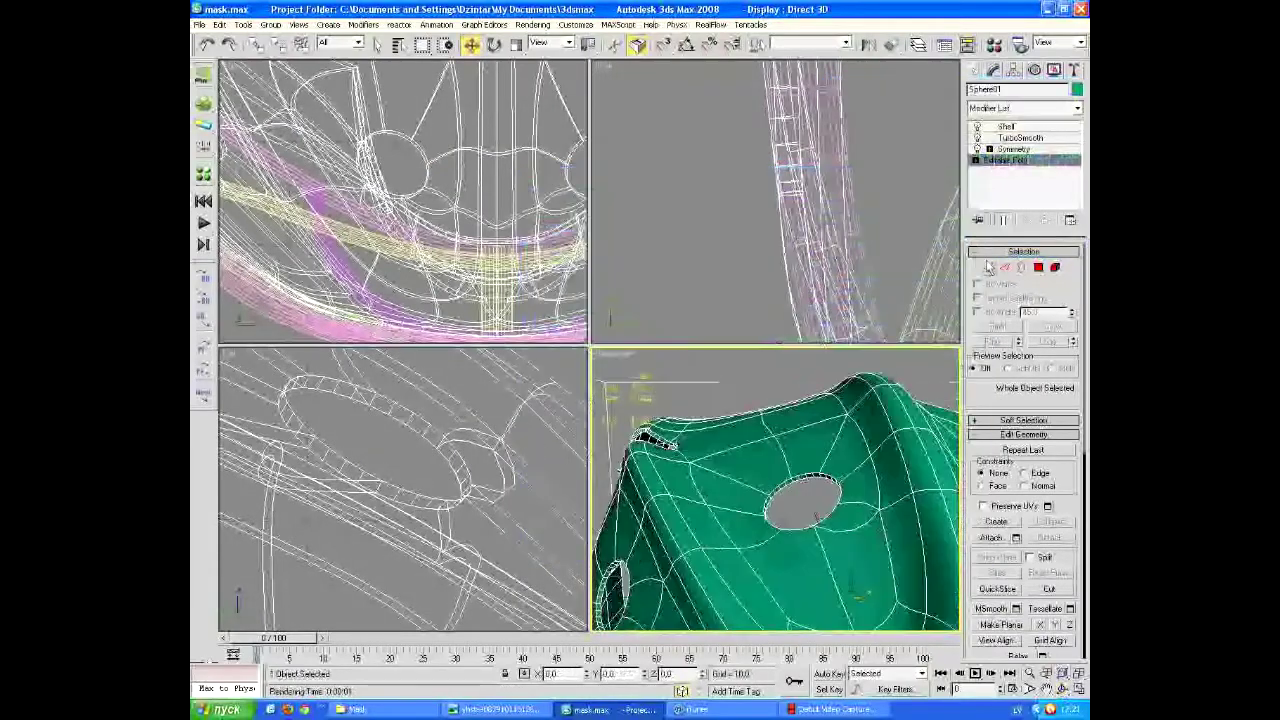
Check the vertex at the upper forehead vent hole's lower rim and inspect the shaded opening with the mask deselected
left_click(988, 267)
left_click(508, 475)
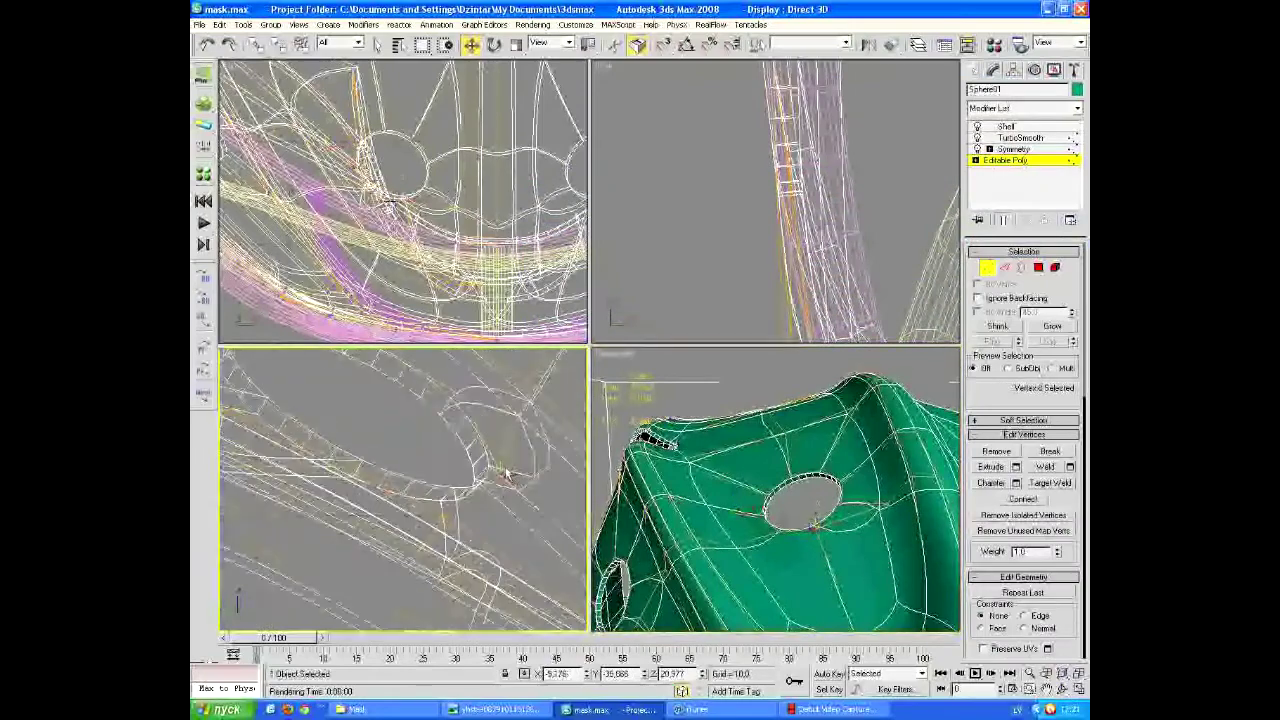
middle_click_drag(400, 450, 470, 500, "alt")
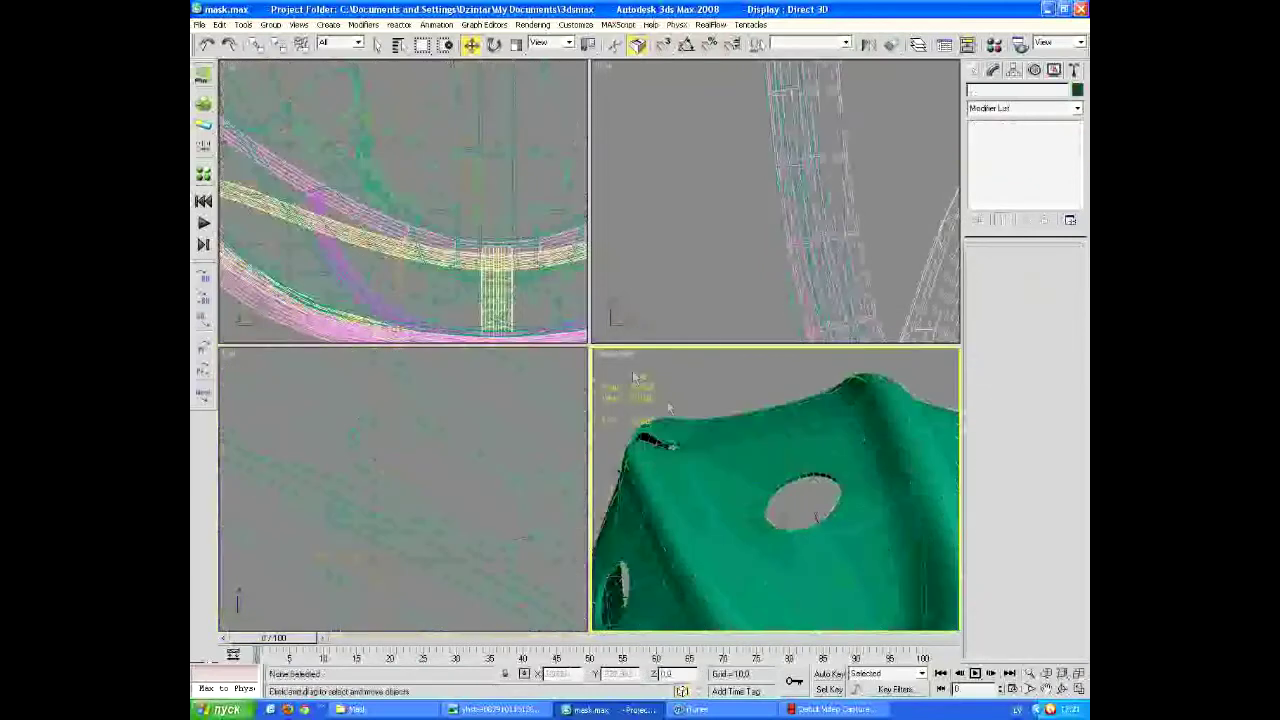
right_click(615, 354)
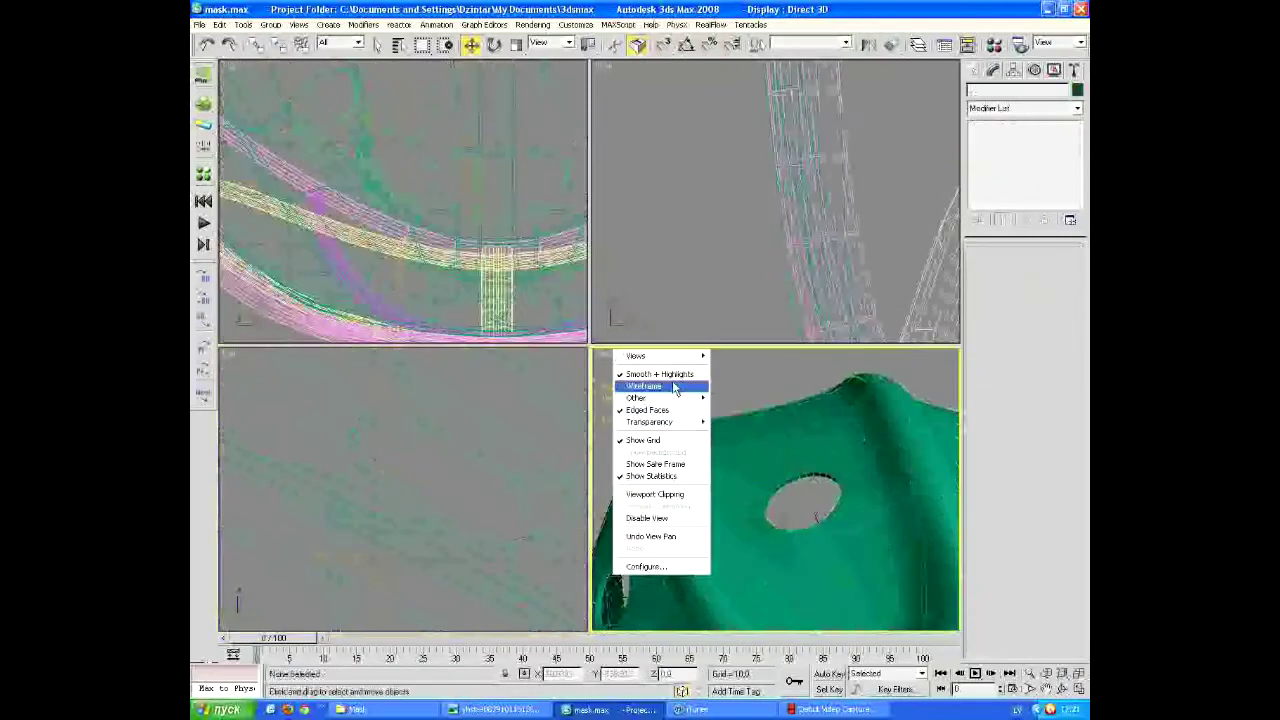
right_click(615, 358)
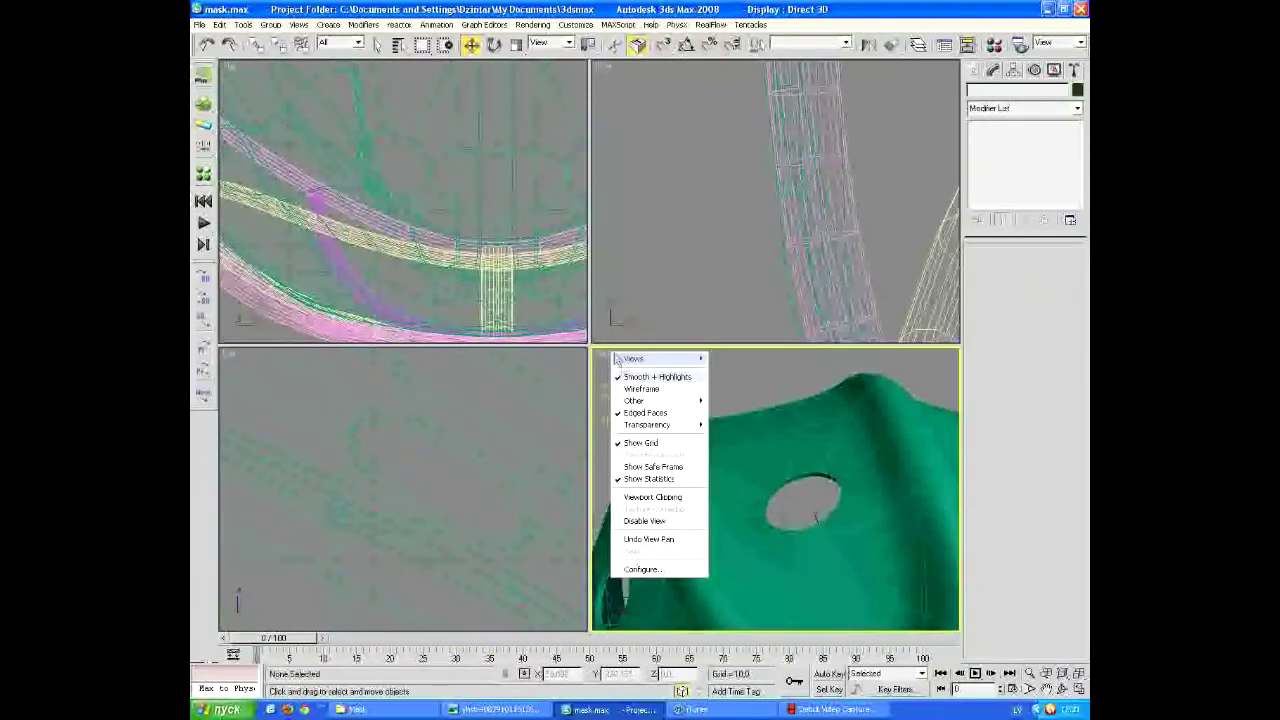
middle_click_drag(700, 480, 826, 480, "alt")
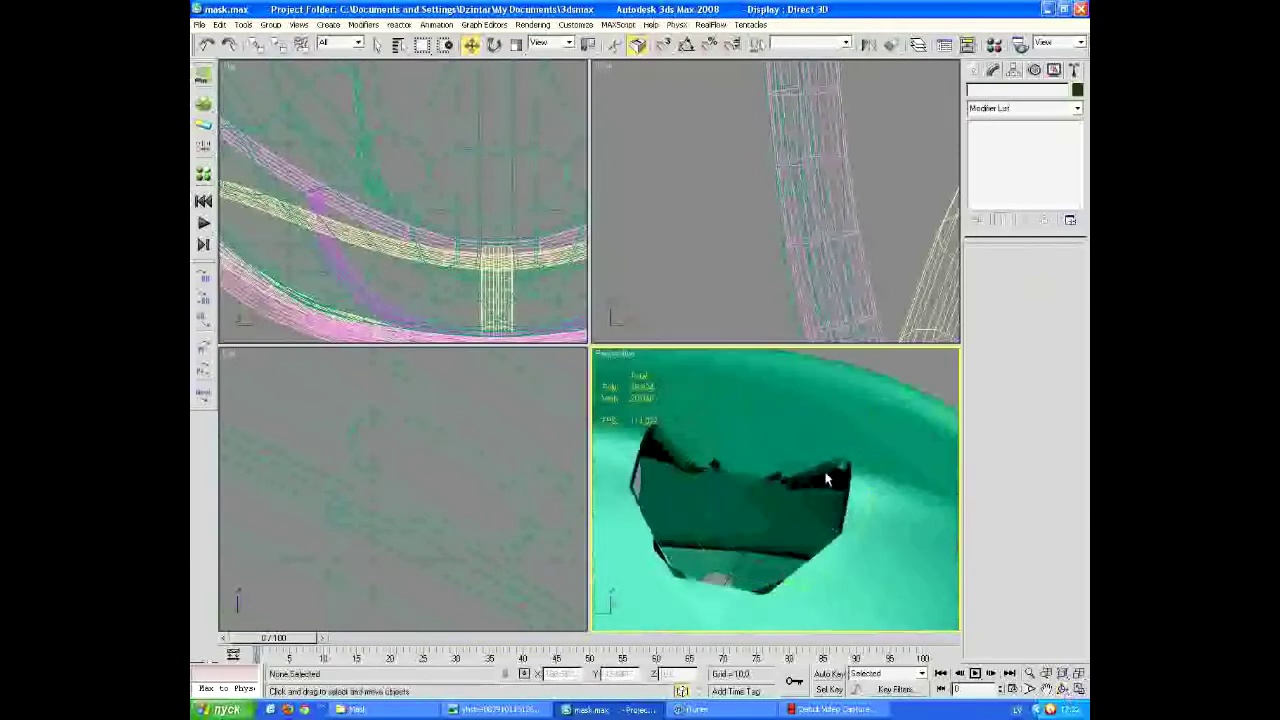
Open the mask's base mesh for vertex editing and start Target Weld at the upper forehead vent hole's rim
left_click(826, 480)
left_click_drag(782, 400, 860, 420)
left_click(987, 267)
left_click(1049, 483)
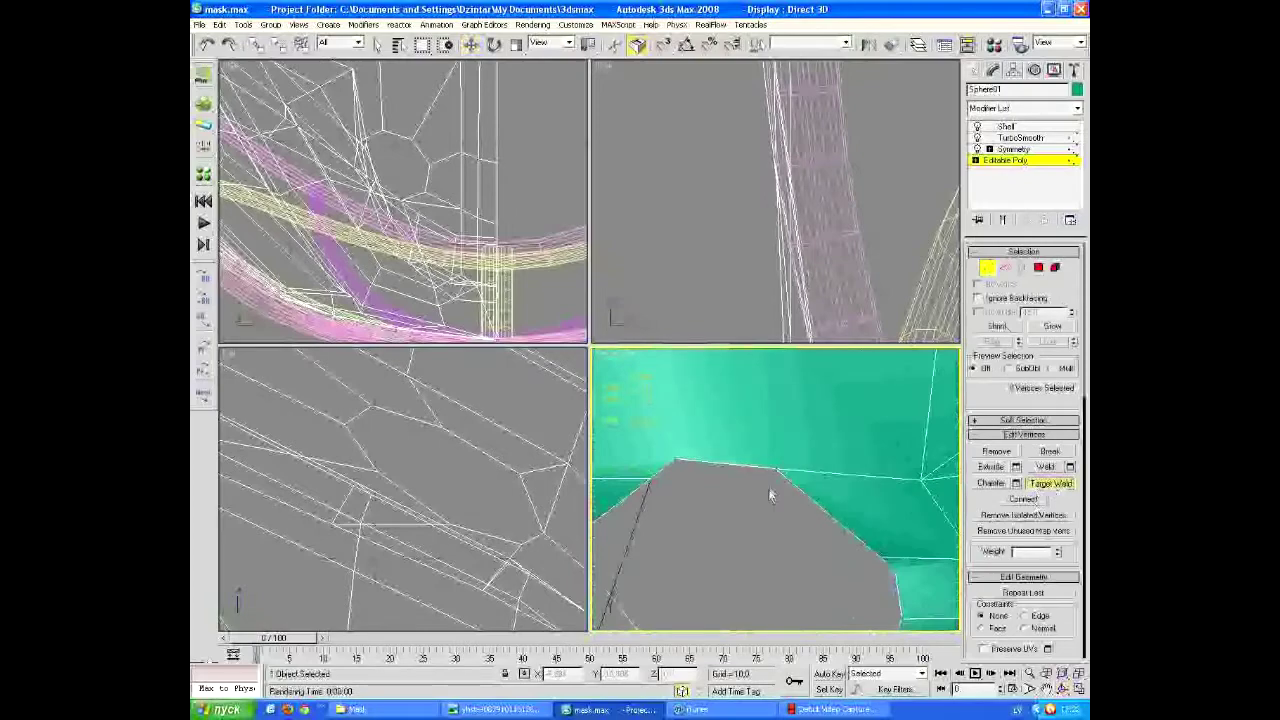
scroll(768, 490, "down", 4)
key("ctrl+x")
key("ctrl+x")
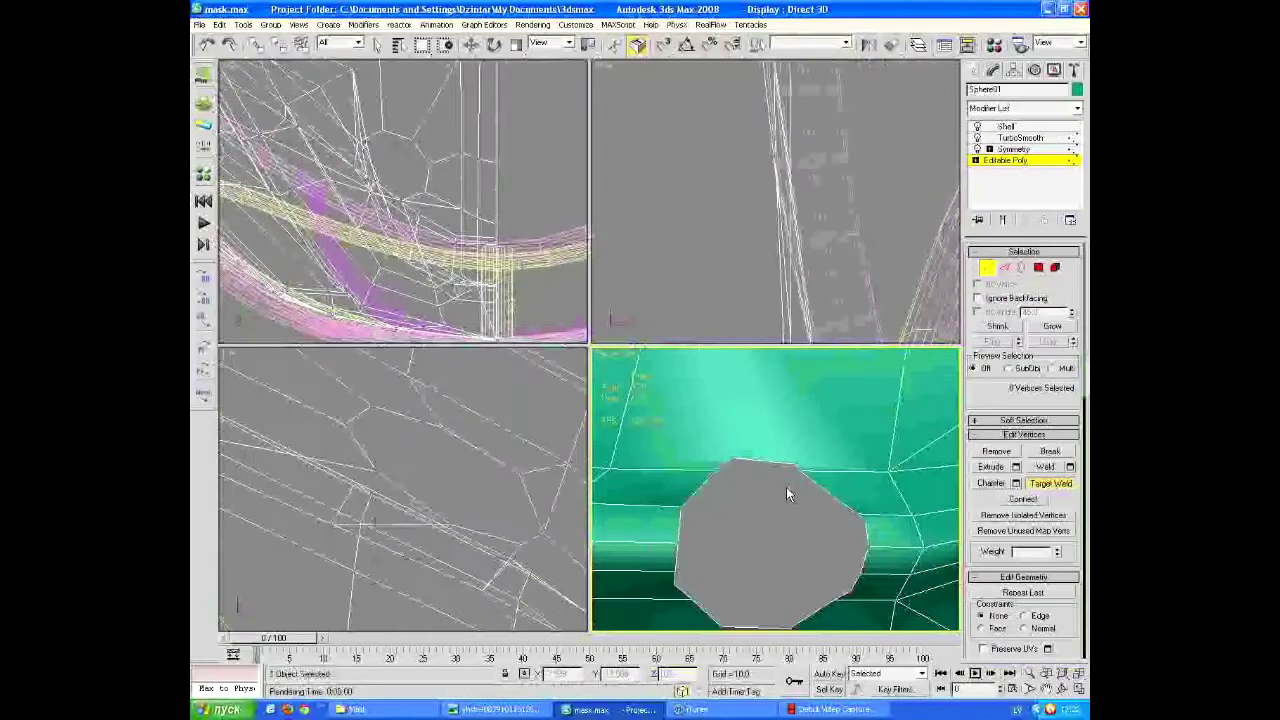
Connect the forehead vent hole's lower rim vertices to the mesh vertices below the hole
middle_click_drag(789, 491, 880, 450, "alt")
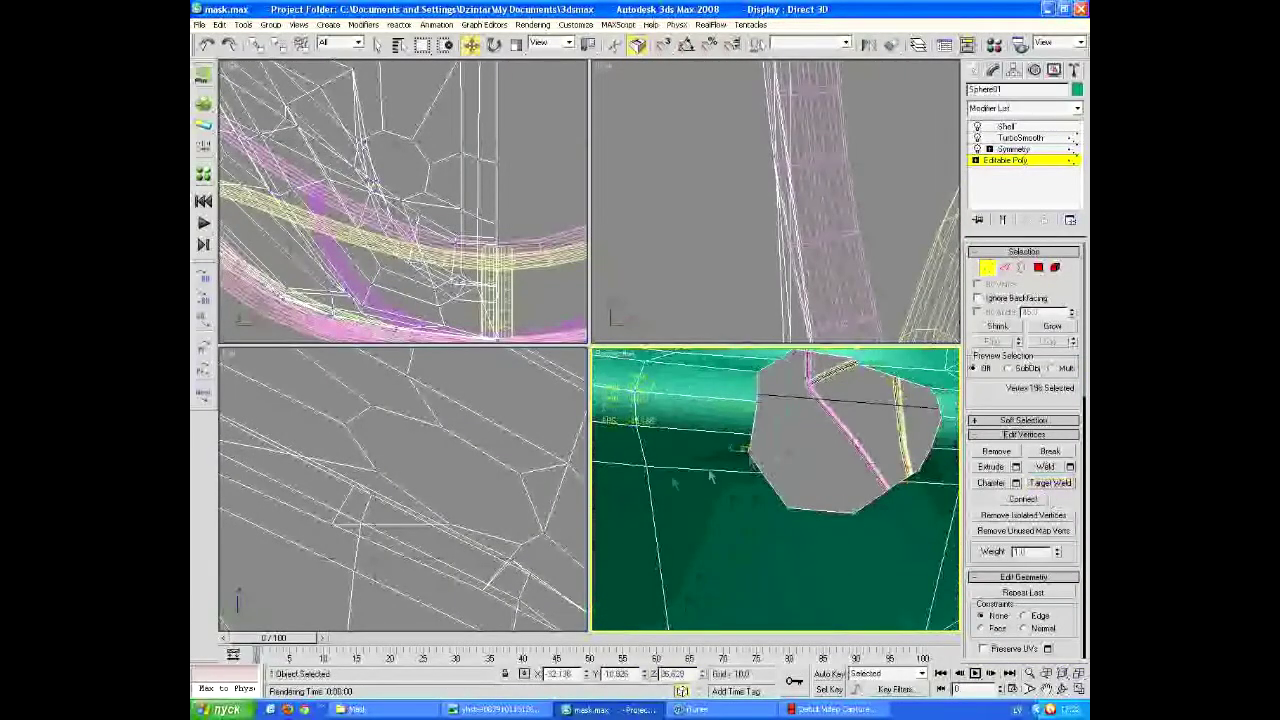
middle_click_drag(844, 540, 790, 488, "alt")
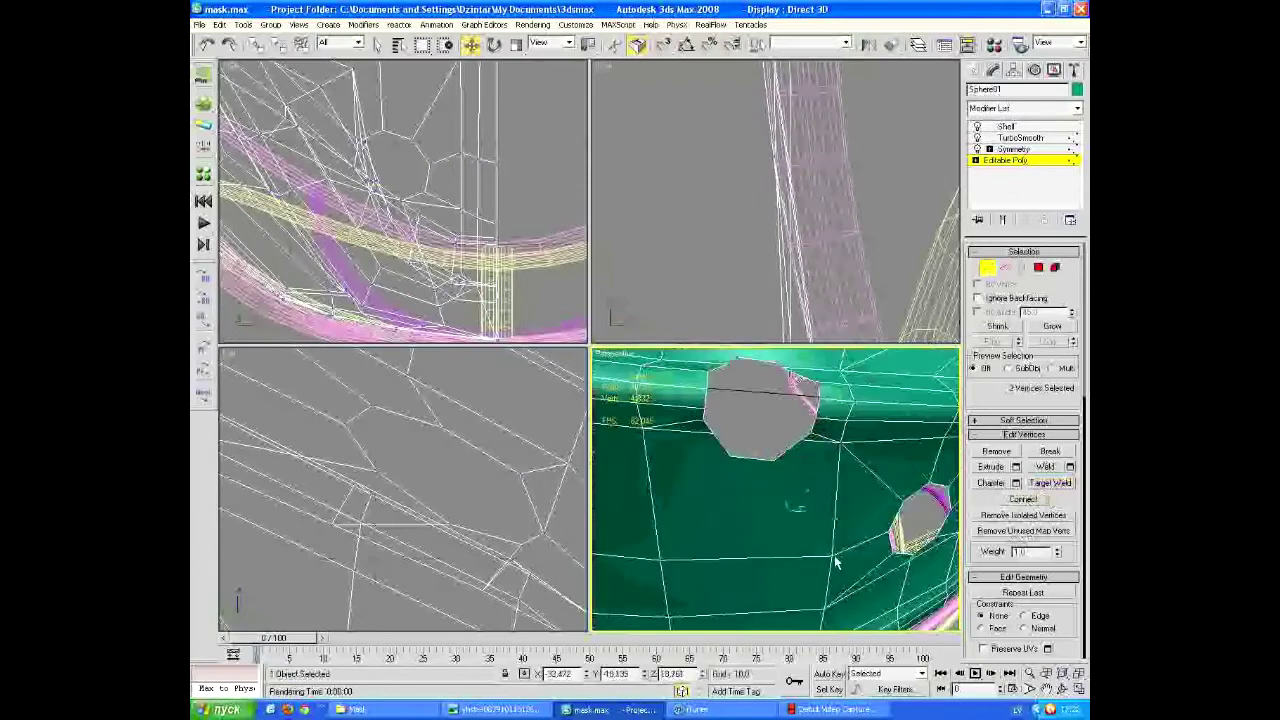
scroll(788, 564, "up", 3)
scroll(873, 393, "up", 3)
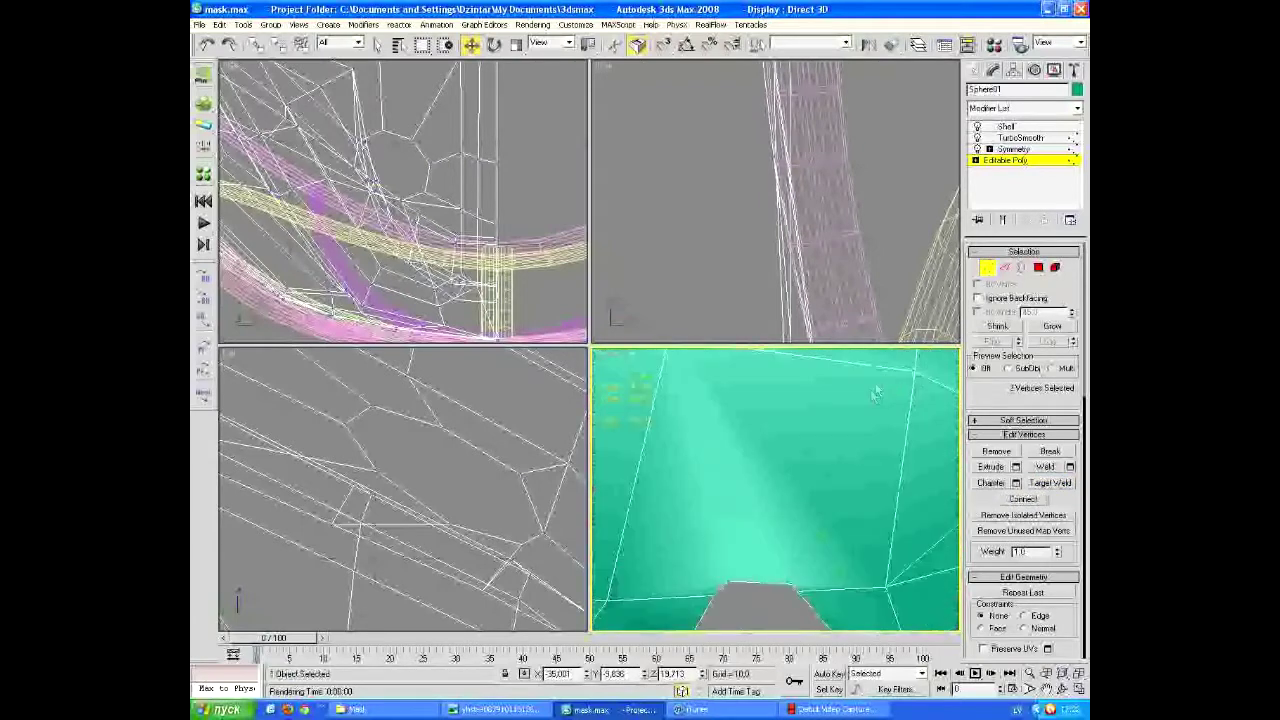
Connect the forehead vent hole's upper rim vertices to the mesh vertices above the hole
scroll(790, 585, "down", 3)
middle_click_drag(790, 585, 830, 470, "alt")
scroll(800, 504, "up", 2)
left_click(869, 482)
scroll(830, 509, "down", 3)
scroll(919, 506, "up", 5)
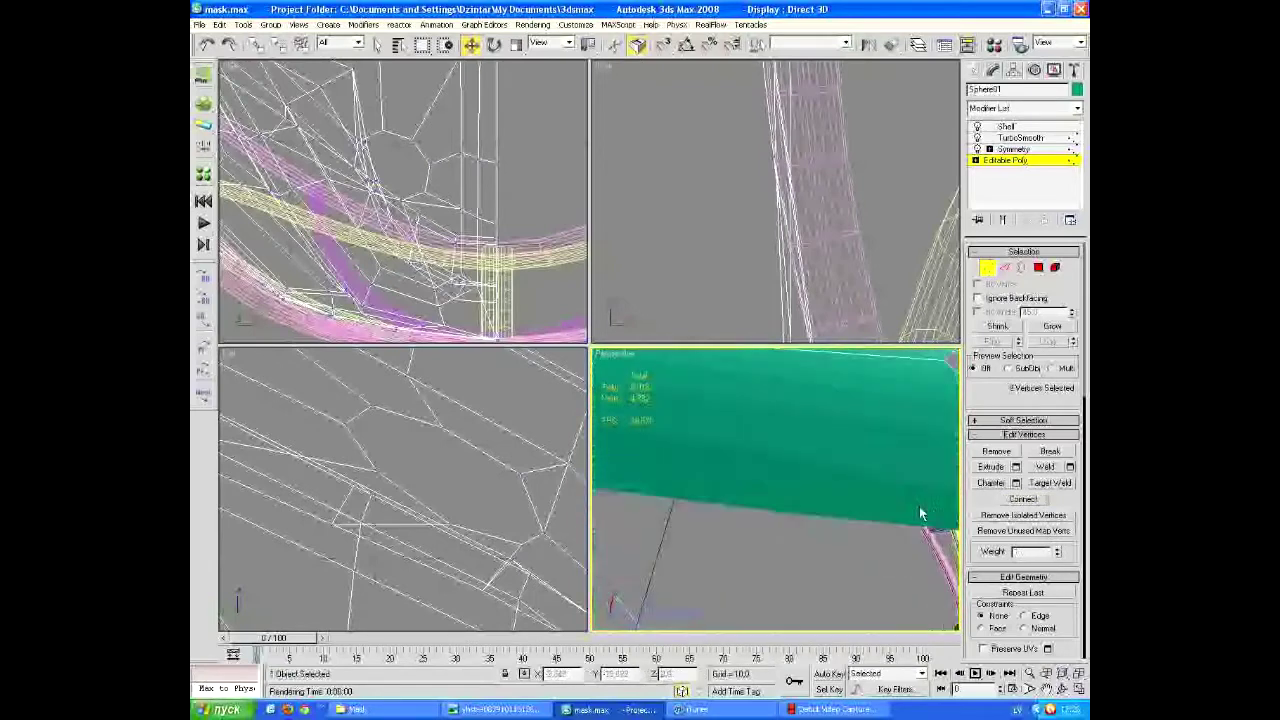
Examine the vertices along the forehead vent hole's rim up close in the perspective and orthographic views
scroll(422, 437, "down", 5)
scroll(458, 205, "down", 2)
scroll(458, 205, "up", 5)
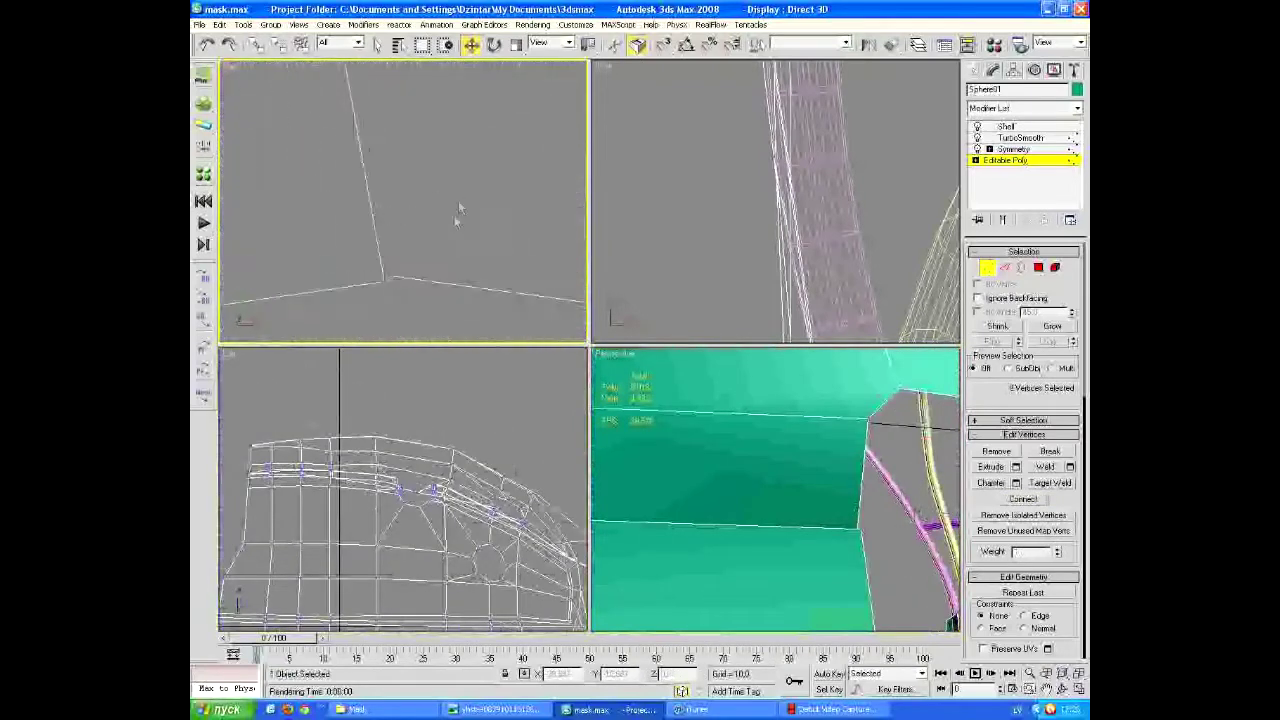
scroll(433, 179, "down", 2)
scroll(455, 183, "down", 2)
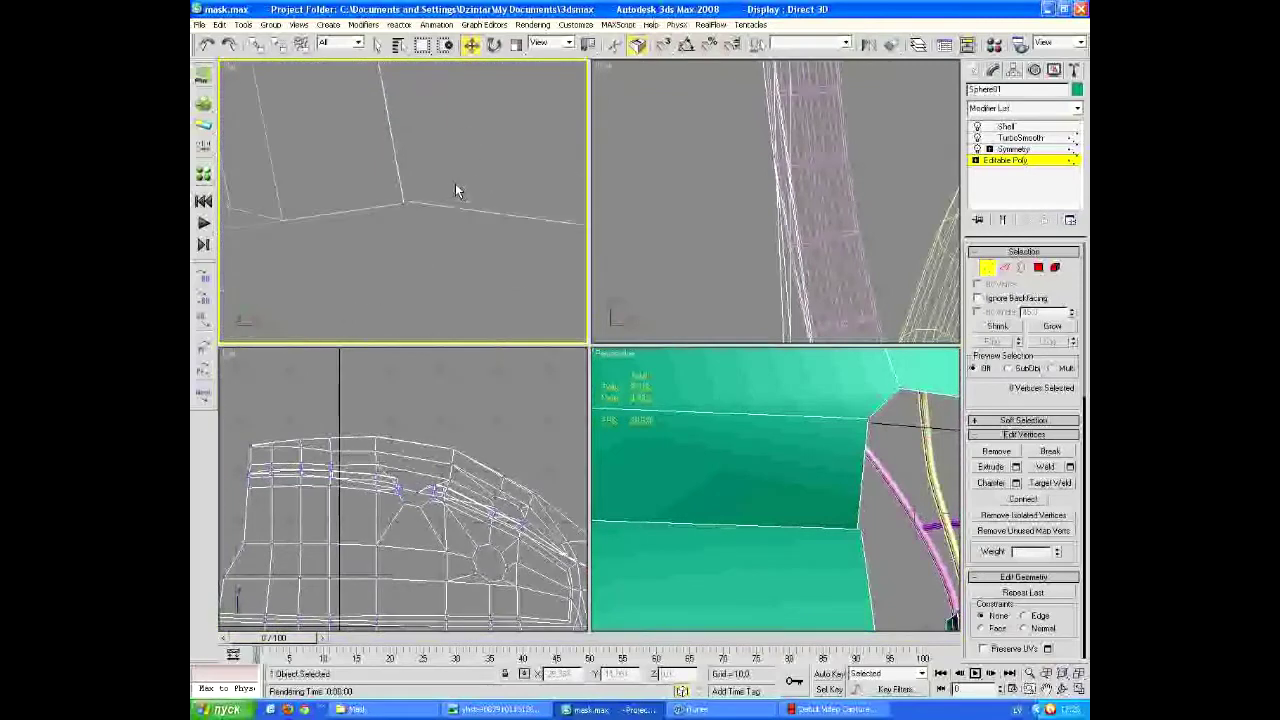
scroll(813, 471, "down", 5)
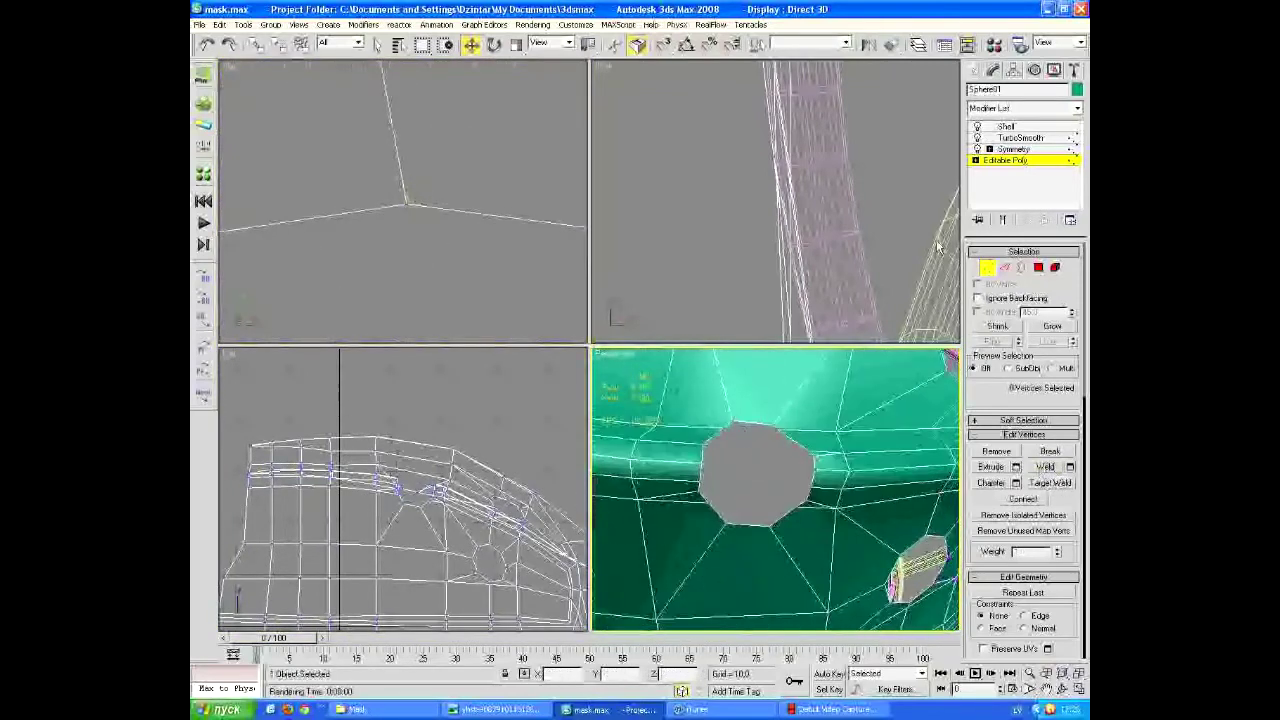
Show the mask's smoothed end result, deselect it and test-render the whole mask from the front
left_click(1002, 220)
middle_click_drag(755, 479, 783, 487, "alt")
key("z")
key("w")
key("shift+q")
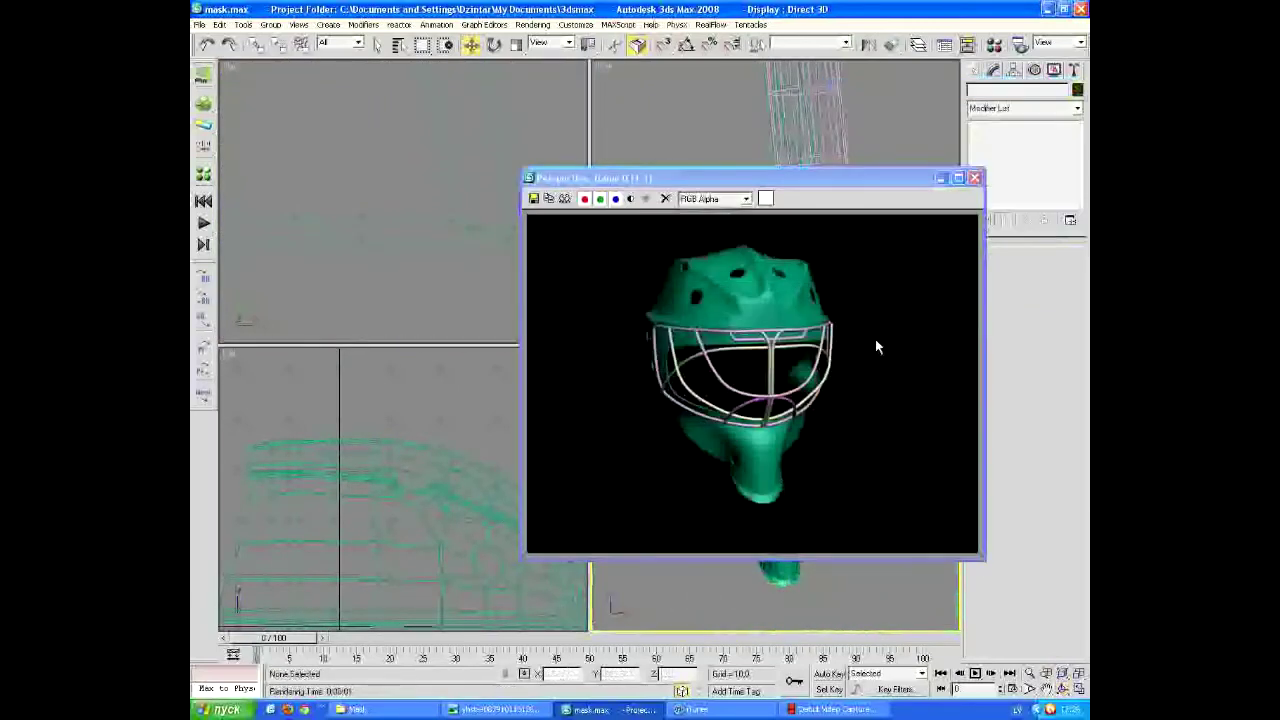